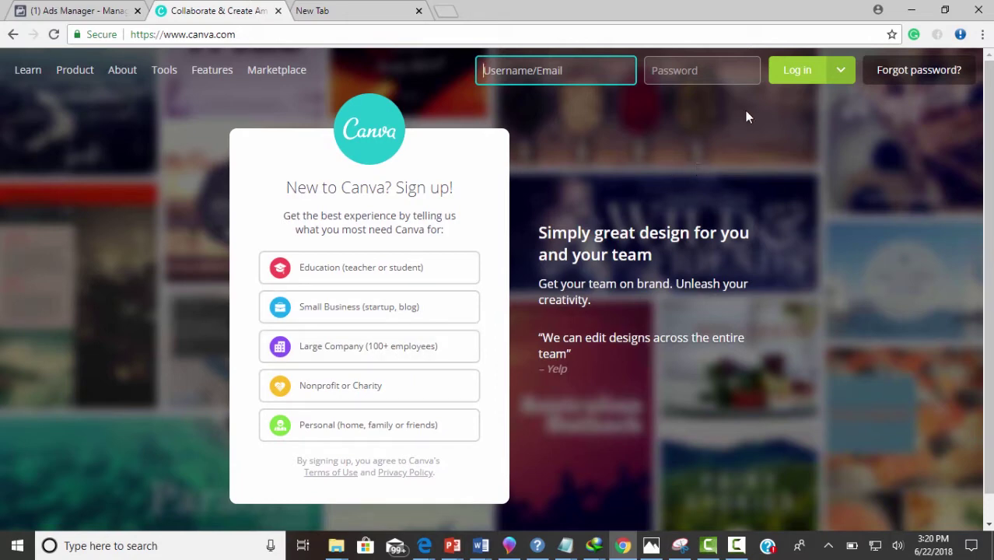
Step: Log in to Canva with the first listed Google account
click(804, 87)
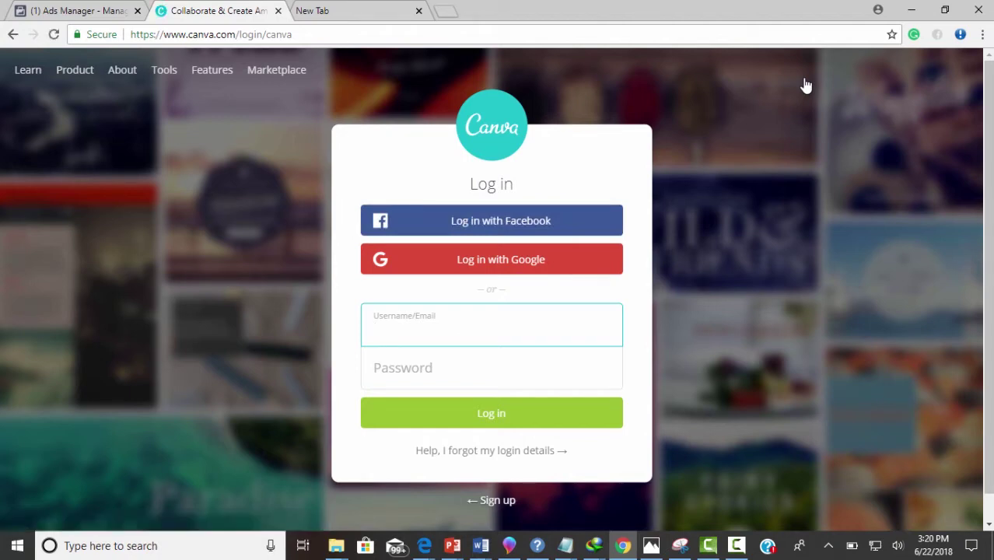
click(566, 260)
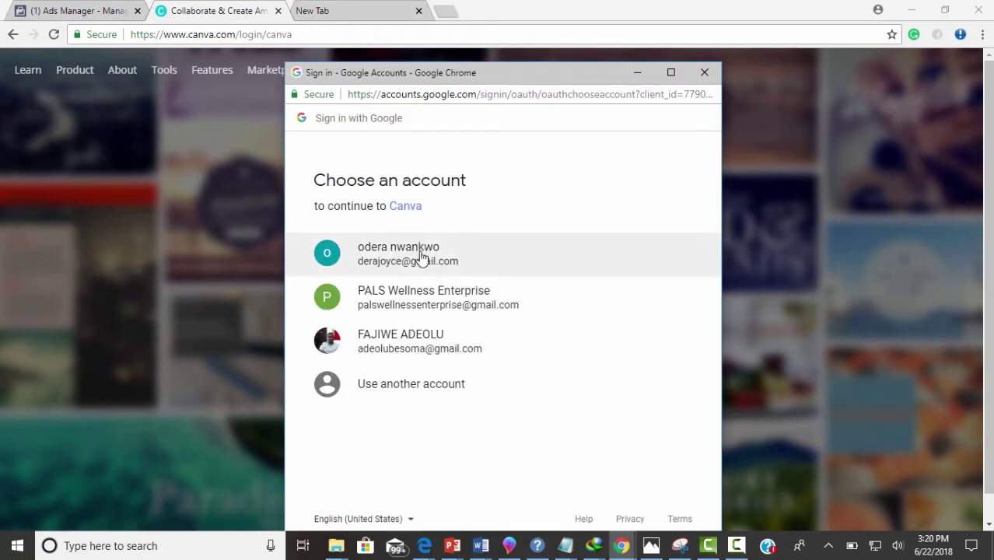
click(419, 252)
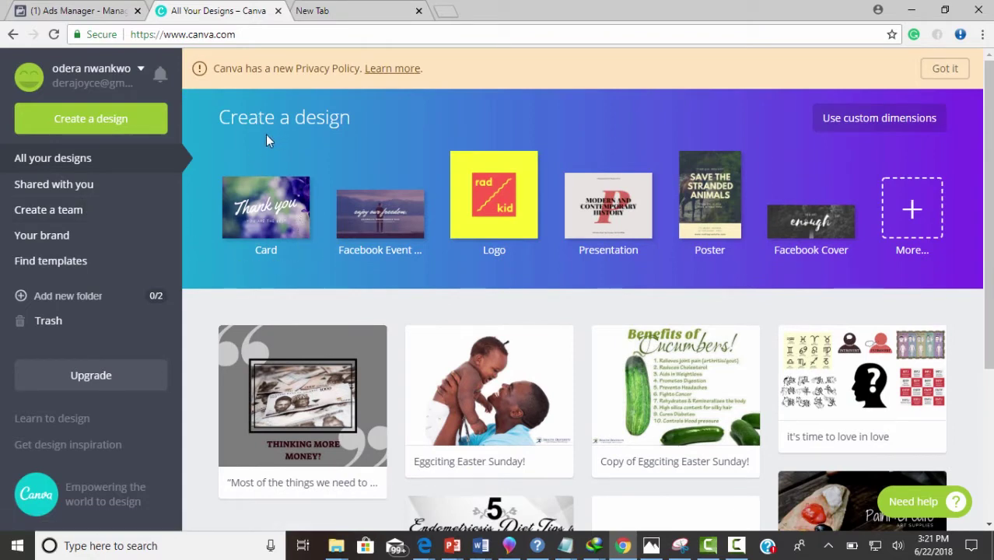
Step: Create a new Facebook Ad design from the Ads category of the full design type list
click(908, 210)
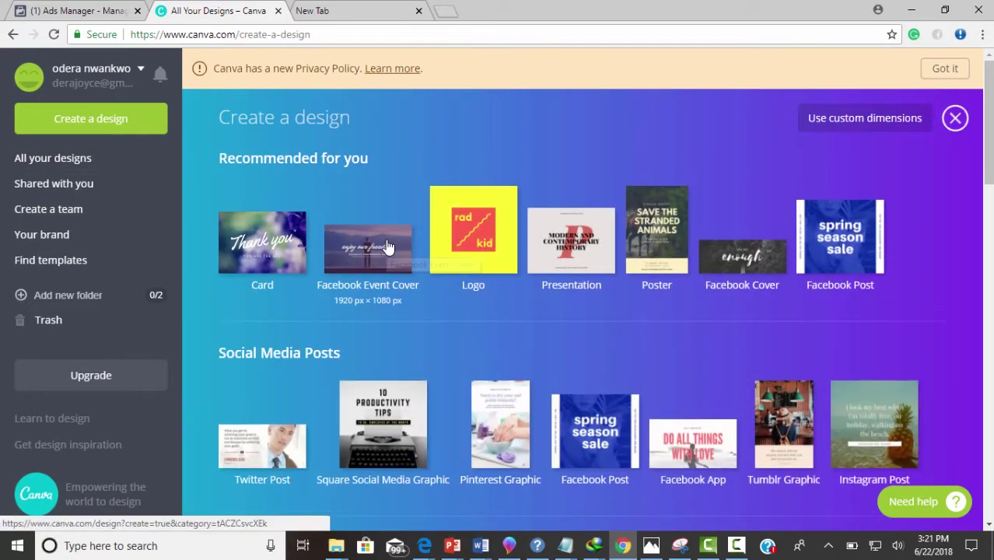
scroll(389, 241, down, 6)
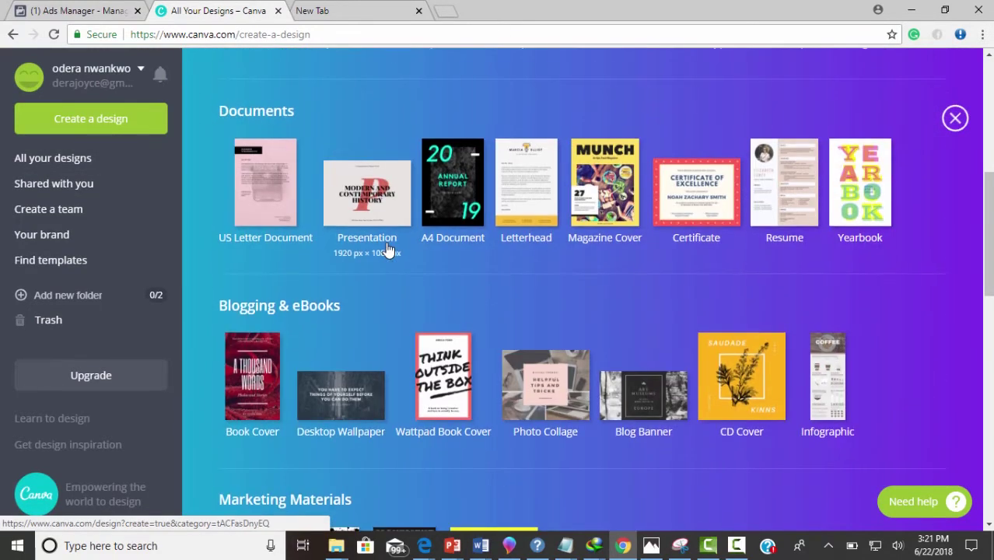
scroll(389, 249, up, 6)
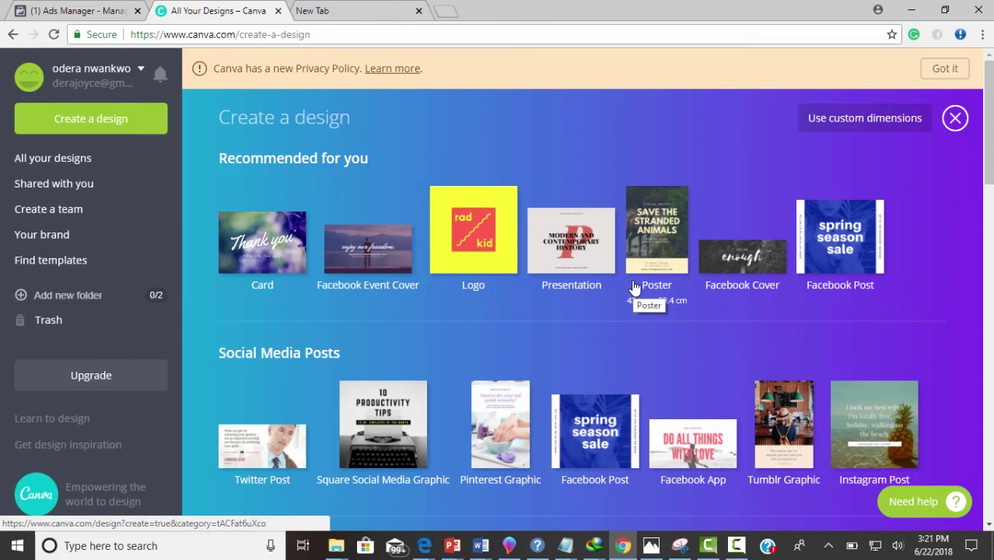
scroll(633, 287, down, 10)
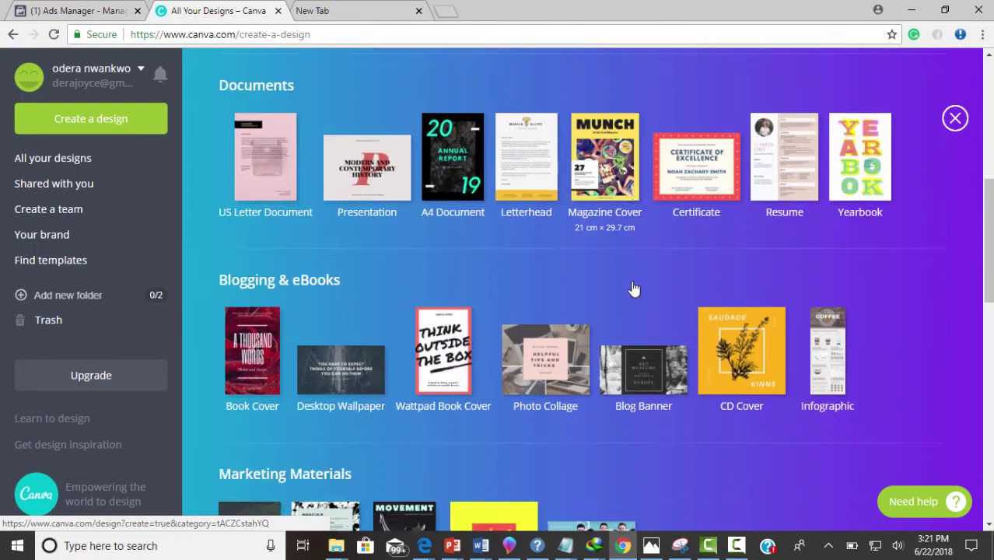
scroll(632, 286, down, 4)
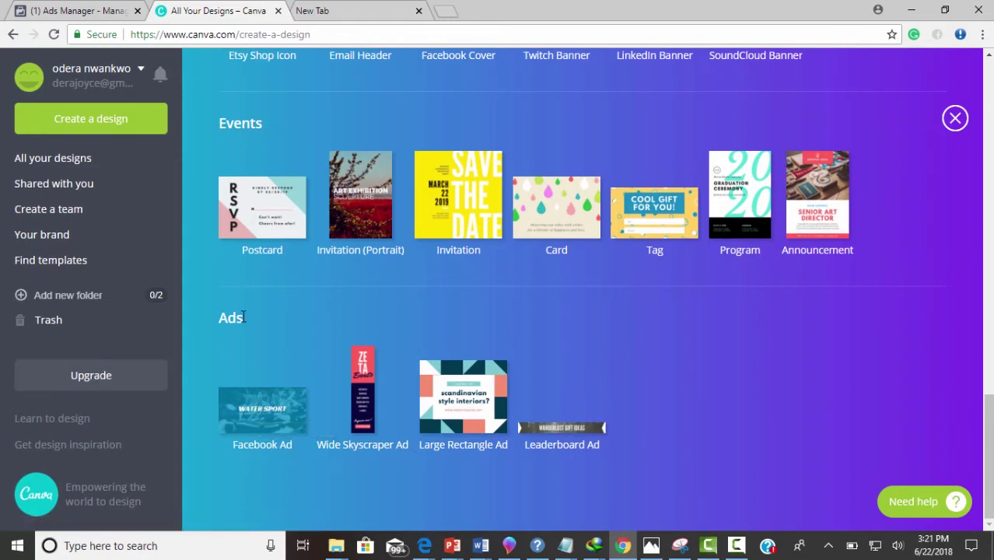
click(256, 413)
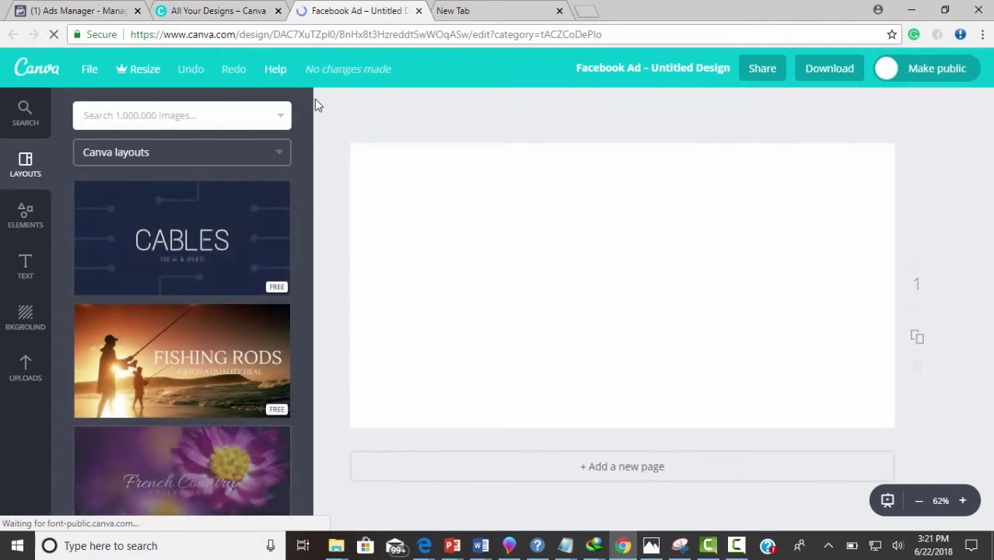
Step: Browse the Canva layouts and apply the free yellow "a little bit of EVERYTHING" layout to the blank page
scroll(233, 226, down, 3)
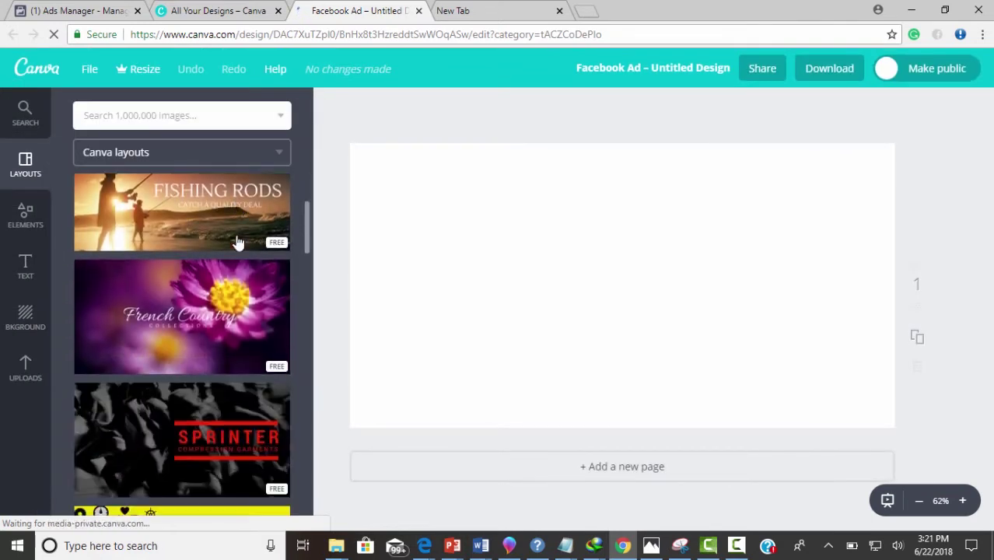
scroll(237, 242, down, 10)
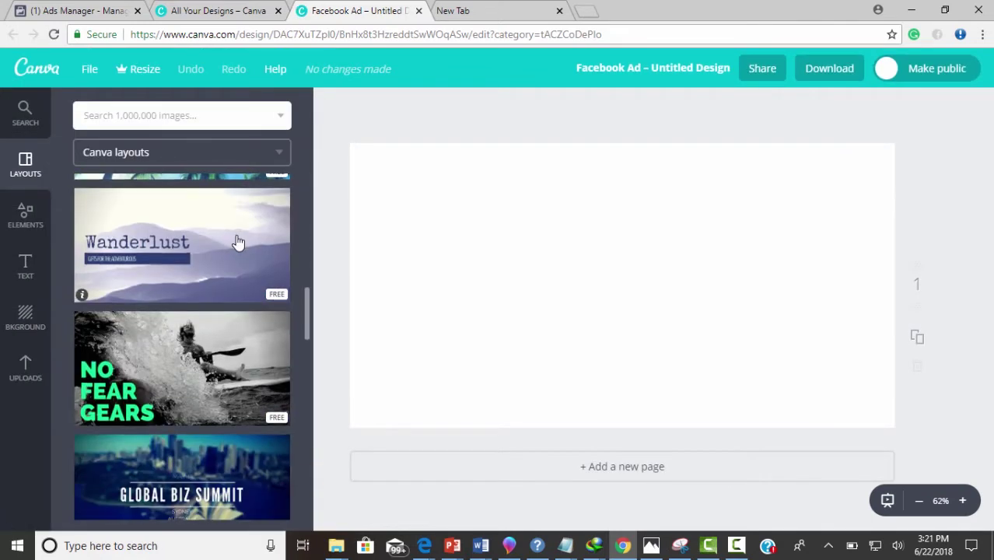
scroll(238, 243, down, 1)
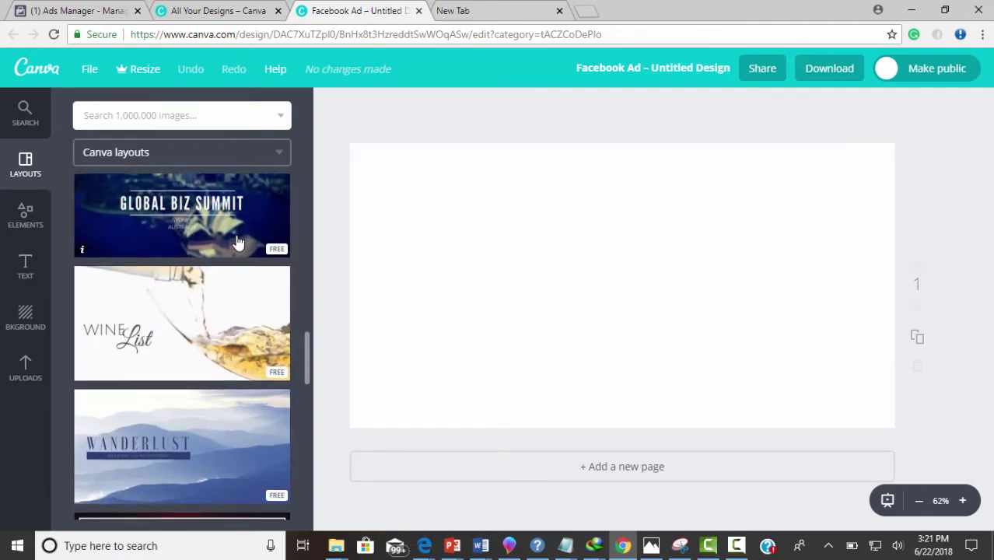
scroll(238, 243, down, 3)
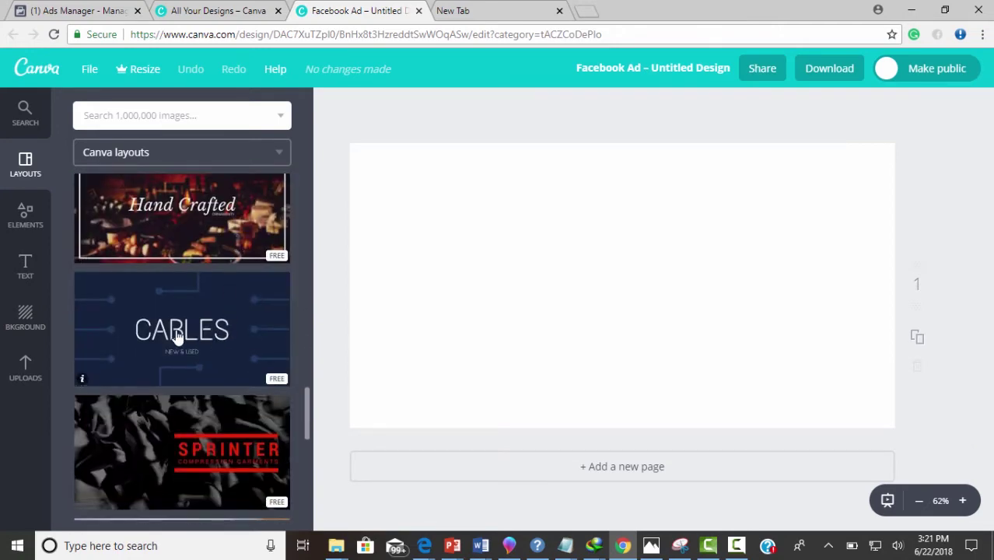
scroll(219, 435, down, 3)
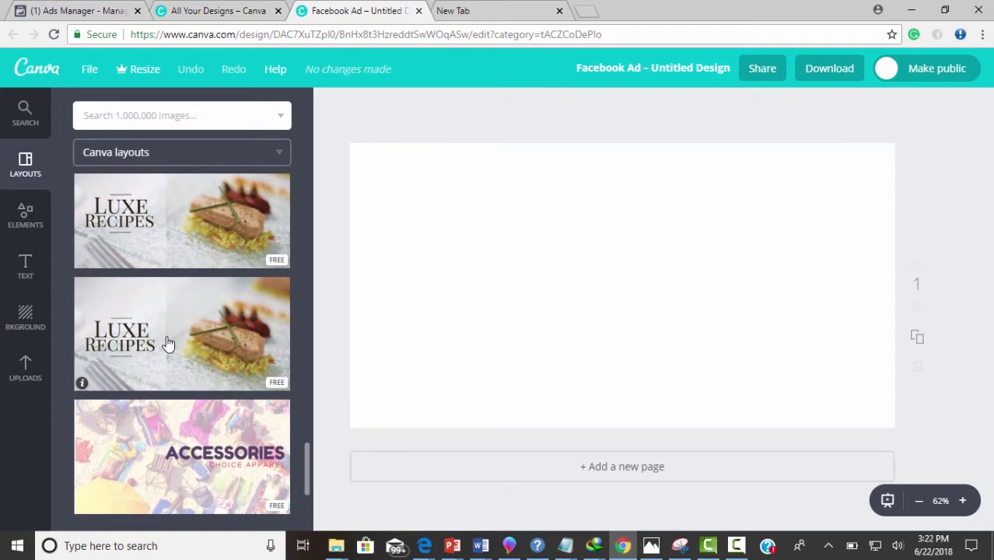
scroll(168, 343, down, 5)
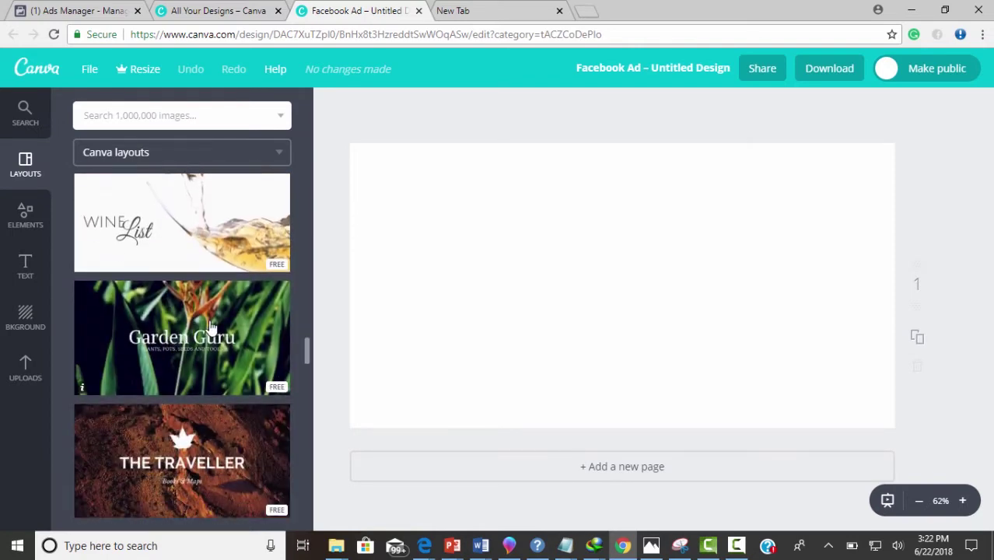
scroll(195, 342, down, 1)
scroll(196, 344, down, 5)
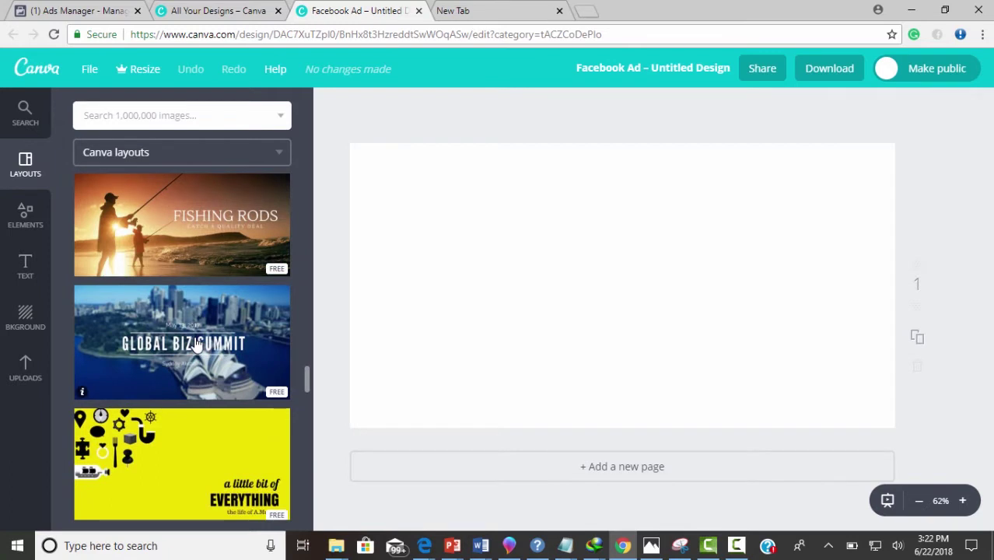
scroll(194, 338, down, 3)
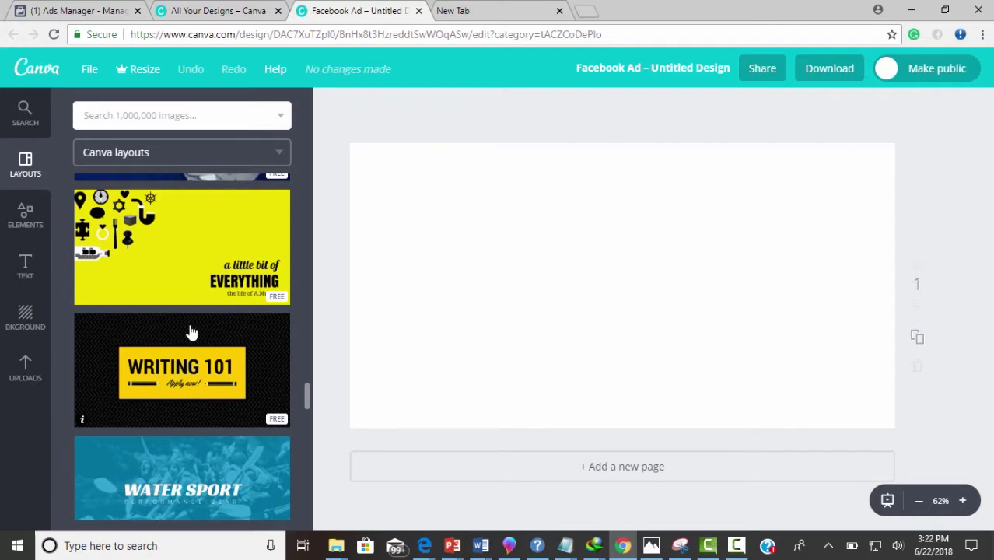
click(136, 274)
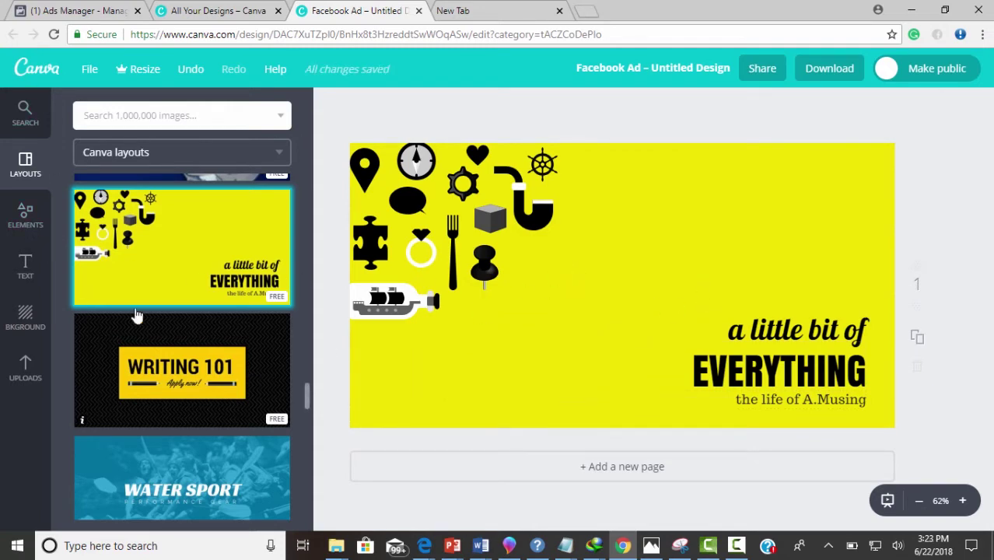
Step: Try the default palette colours on the page background one after another and finish with red
click(25, 319)
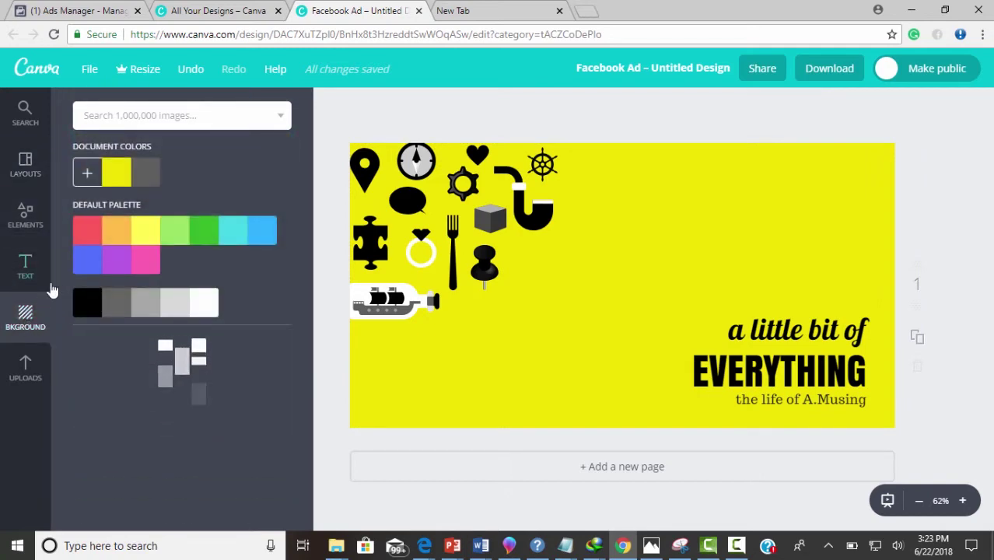
click(84, 233)
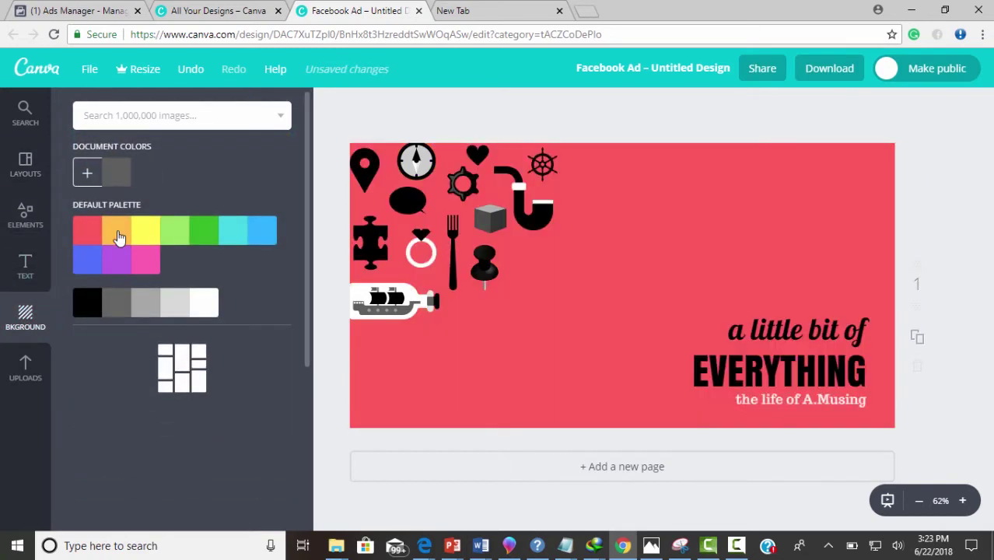
click(115, 235)
click(144, 236)
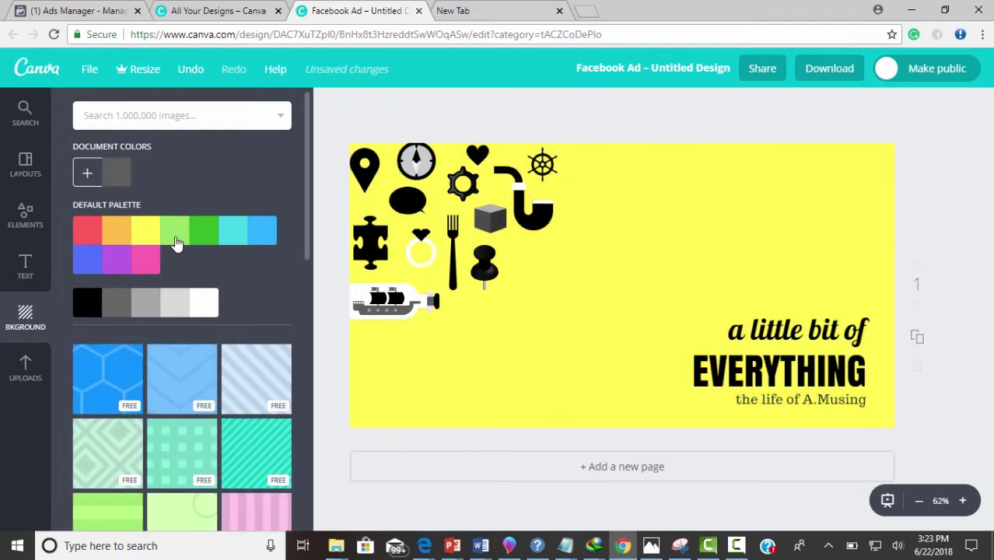
click(178, 243)
click(207, 237)
click(236, 231)
click(262, 231)
click(88, 263)
click(117, 260)
click(152, 267)
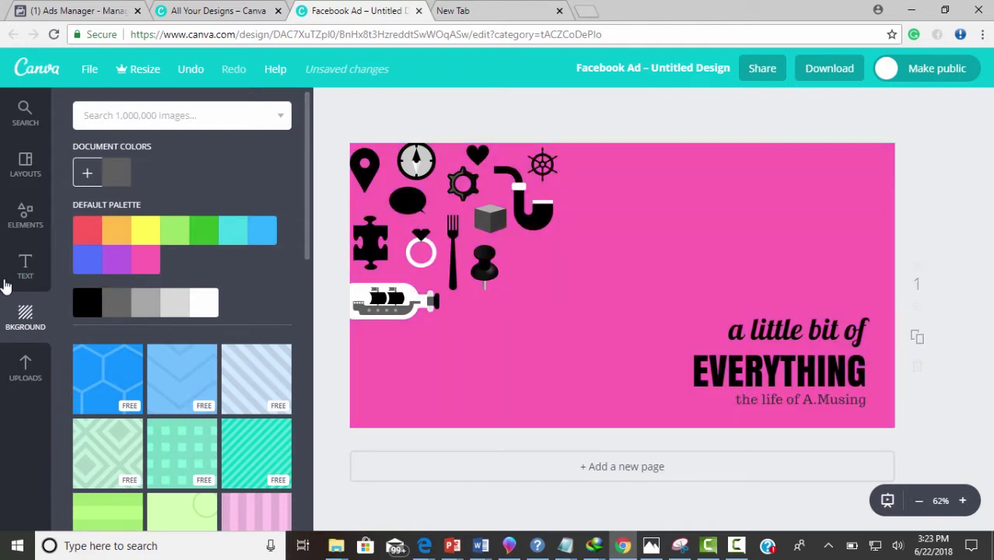
click(81, 237)
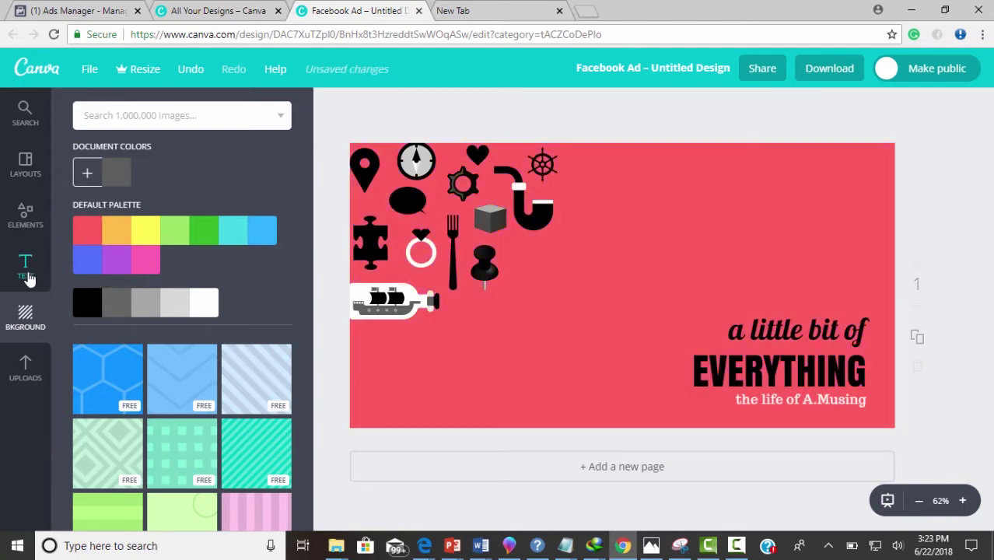
Step: Add the "Certificate of Completion" and "Visit us at" text templates to the ad
click(26, 268)
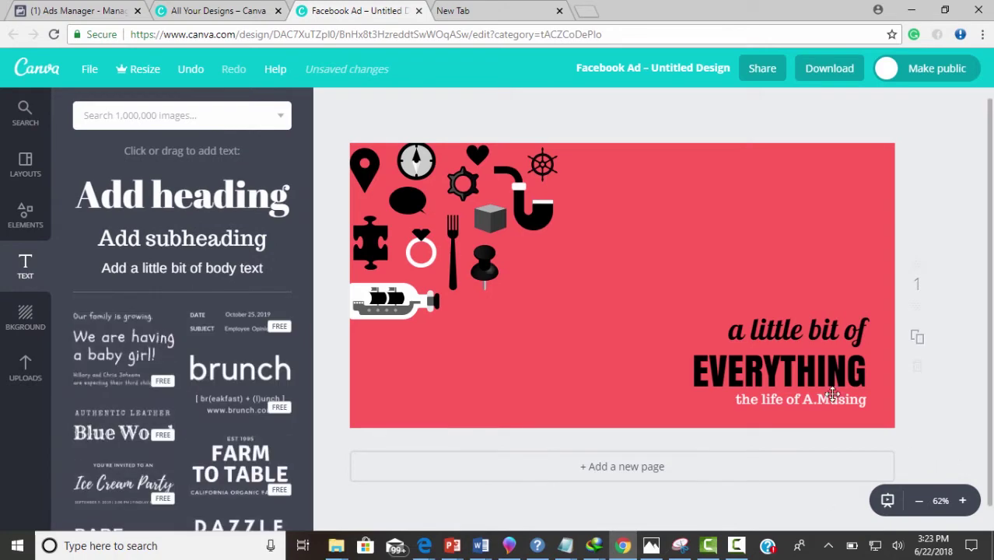
scroll(229, 432, down, 5)
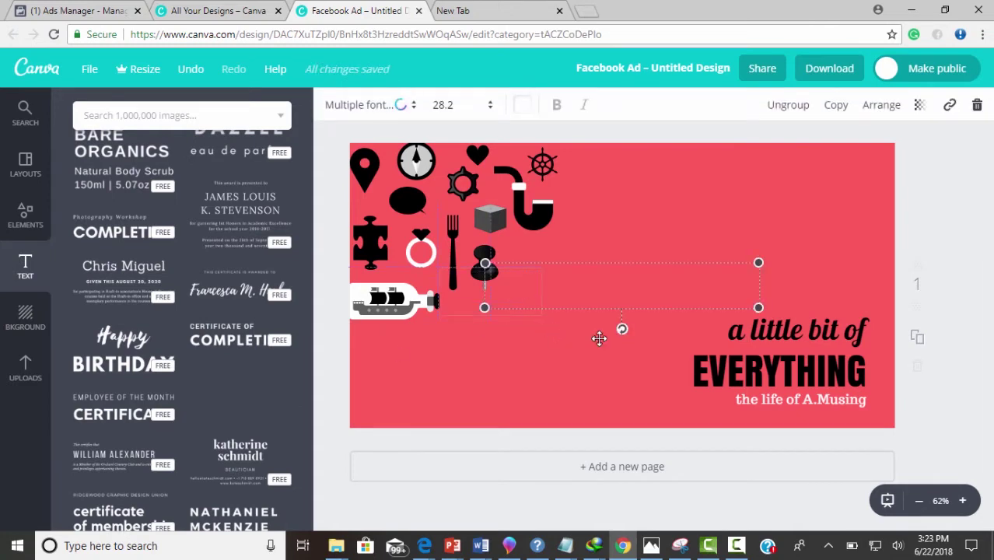
click(607, 282)
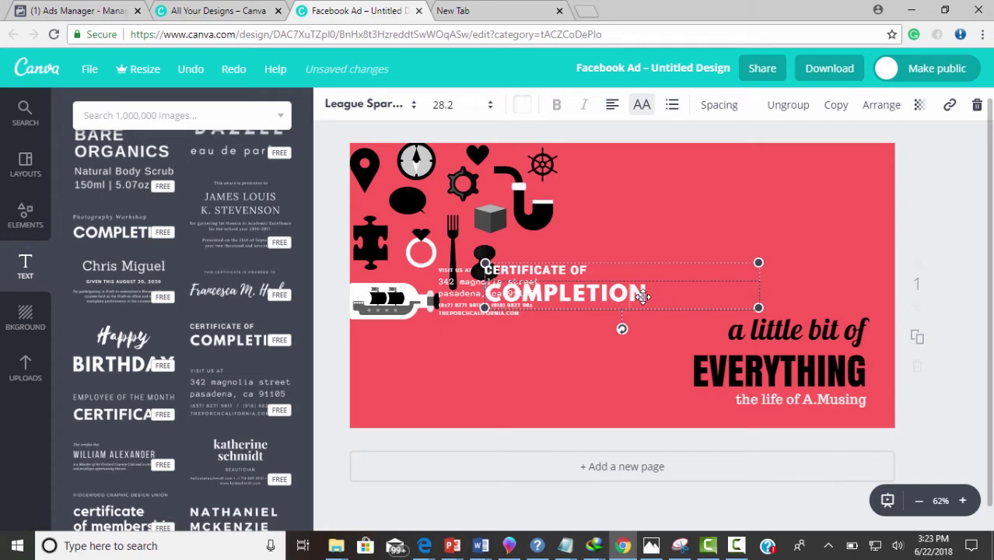
key(ctrl+shift+g)
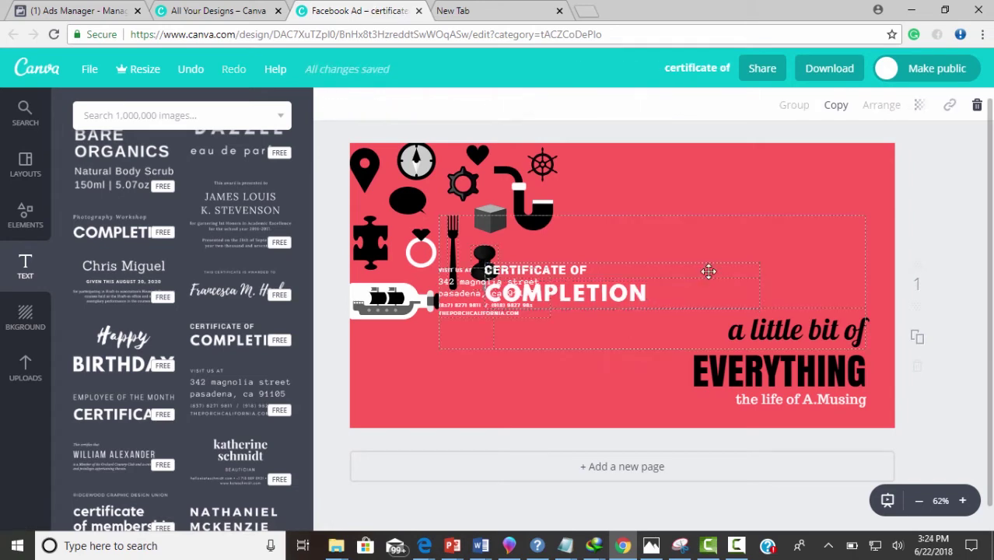
Step: Delete the added text templates along with the fork, the pushpin and the "a little bit of" line
drag(781, 284, 412, 525)
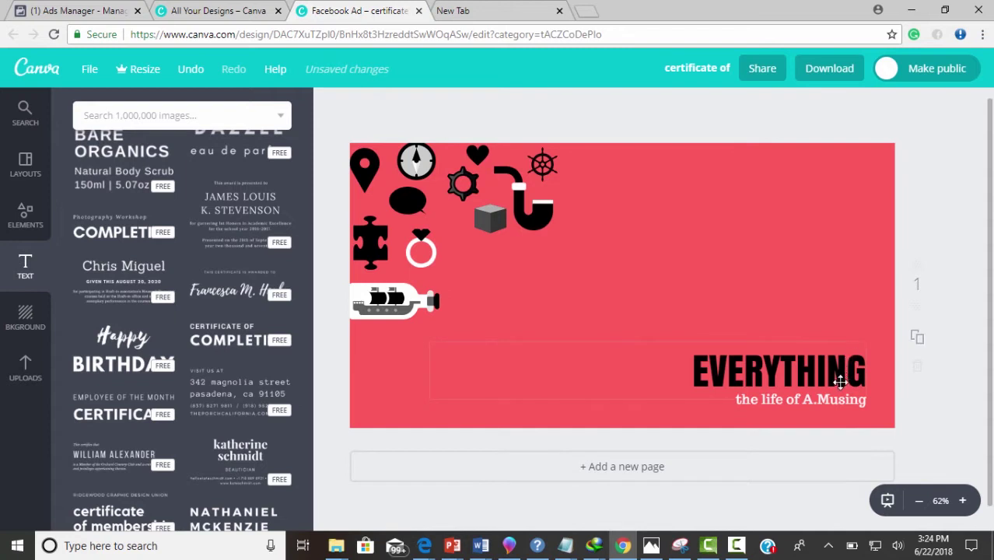
click(875, 377)
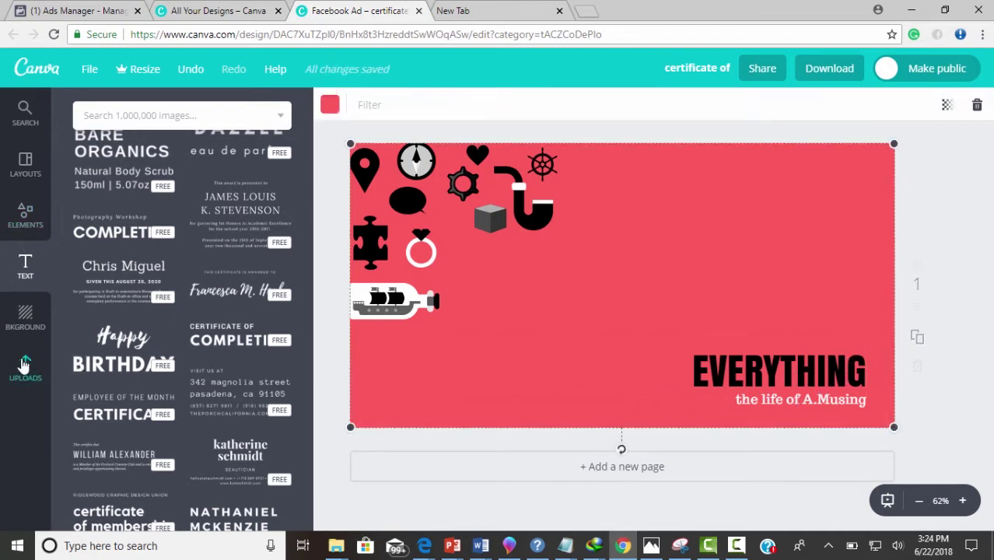
Step: Upload the cake picture DdeJ9QAU8AAYOW6 from the Desktop folder to the own image uploads
click(25, 367)
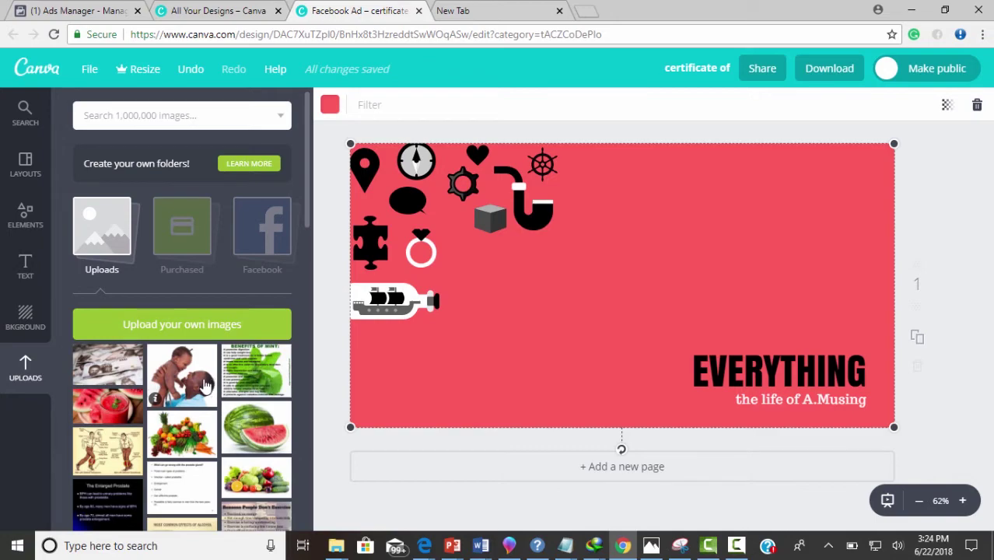
scroll(204, 385, down, 15)
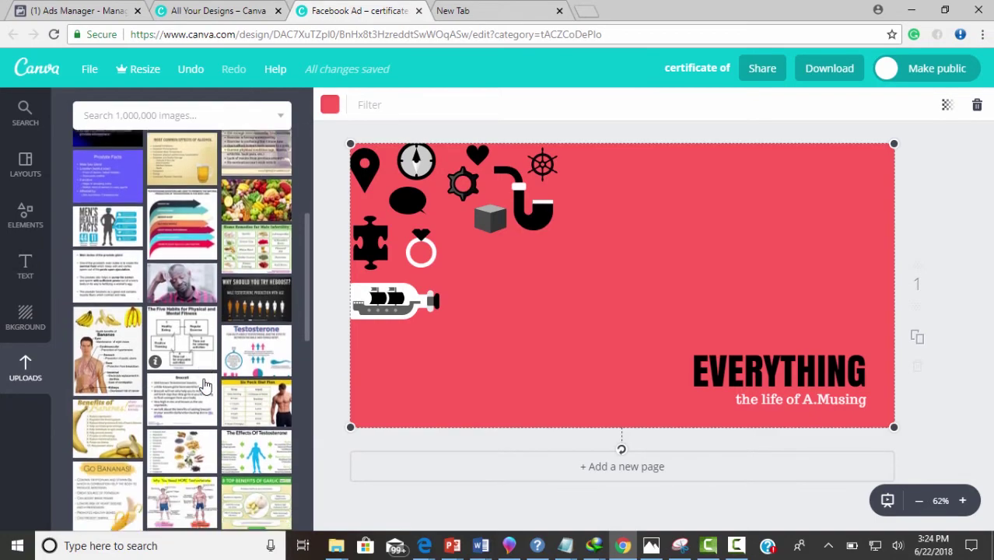
scroll(205, 385, up, 15)
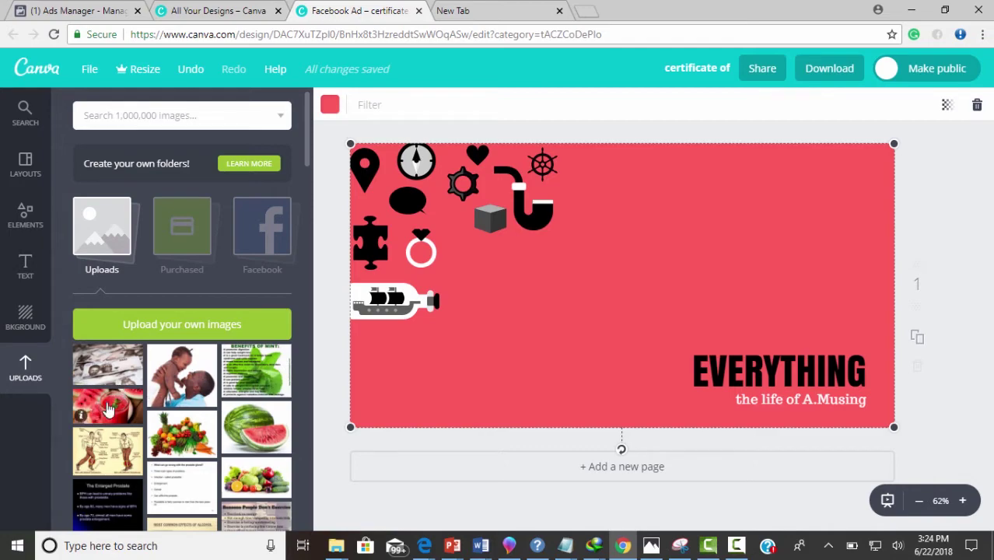
click(173, 331)
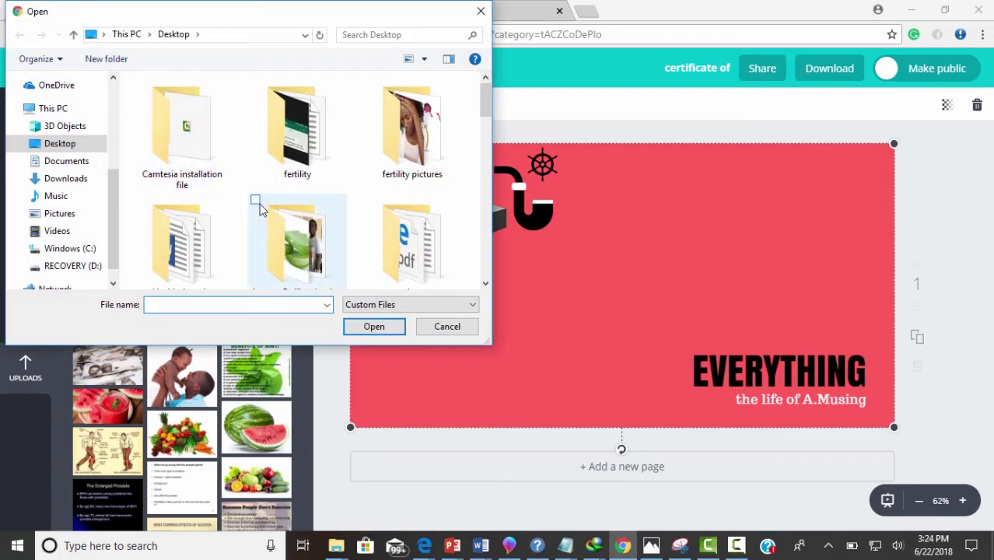
scroll(260, 204, down, 10)
scroll(263, 210, down, 6)
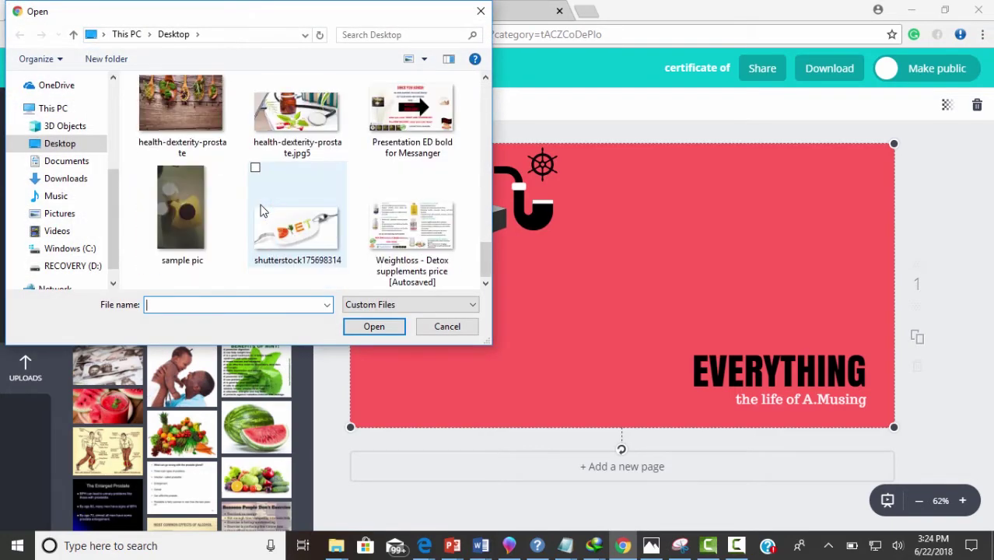
scroll(269, 213, up, 2)
click(283, 219)
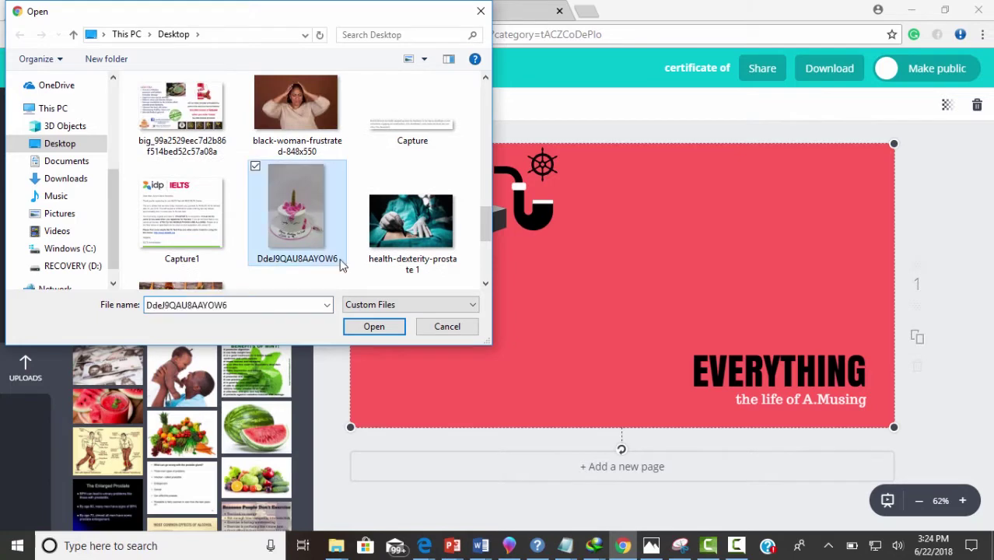
click(369, 327)
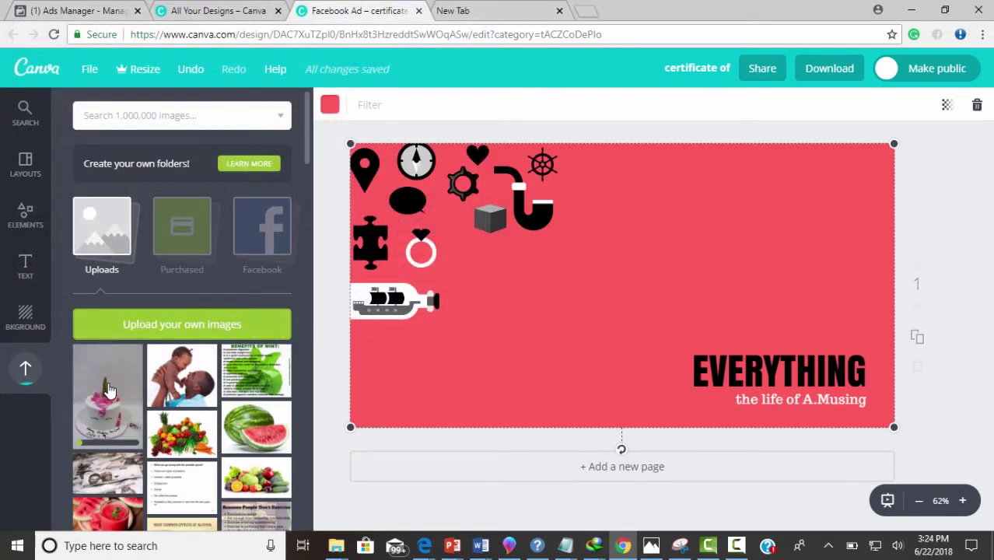
Step: Place the uploaded unicorn cake photo on the ad and shrink it to fit the lower middle of the page
drag(110, 390, 630, 250)
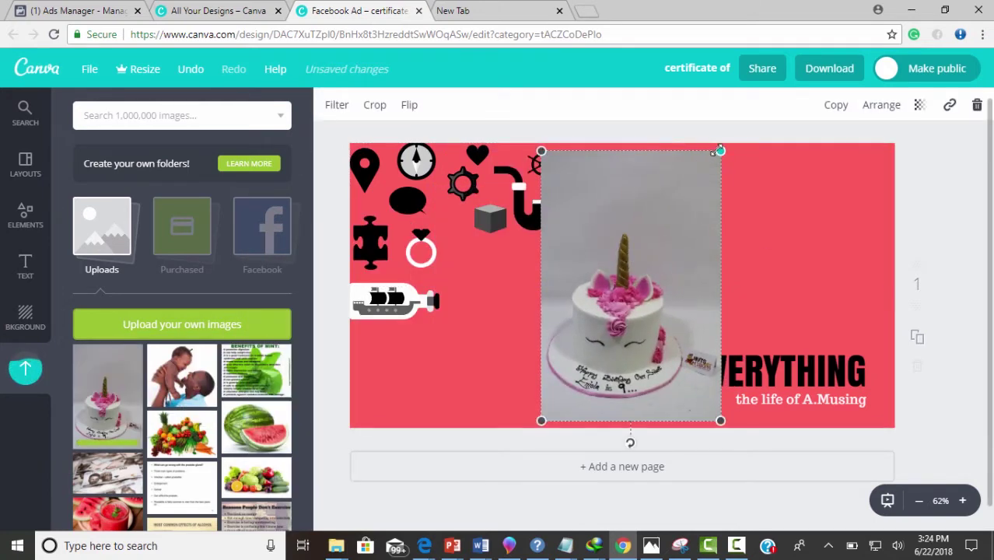
drag(720, 150, 653, 251)
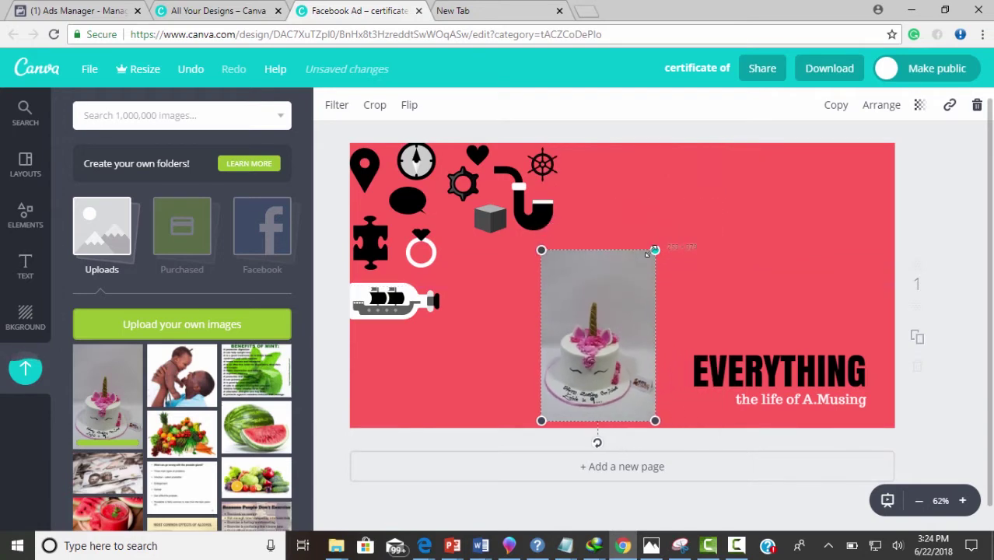
drag(593, 289, 581, 301)
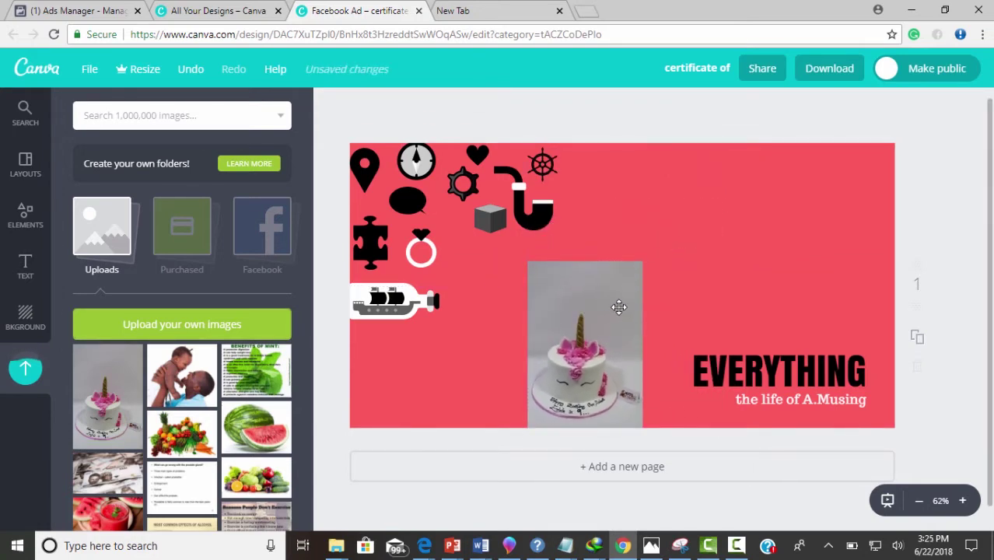
click(637, 269)
drag(641, 262, 672, 251)
click(671, 252)
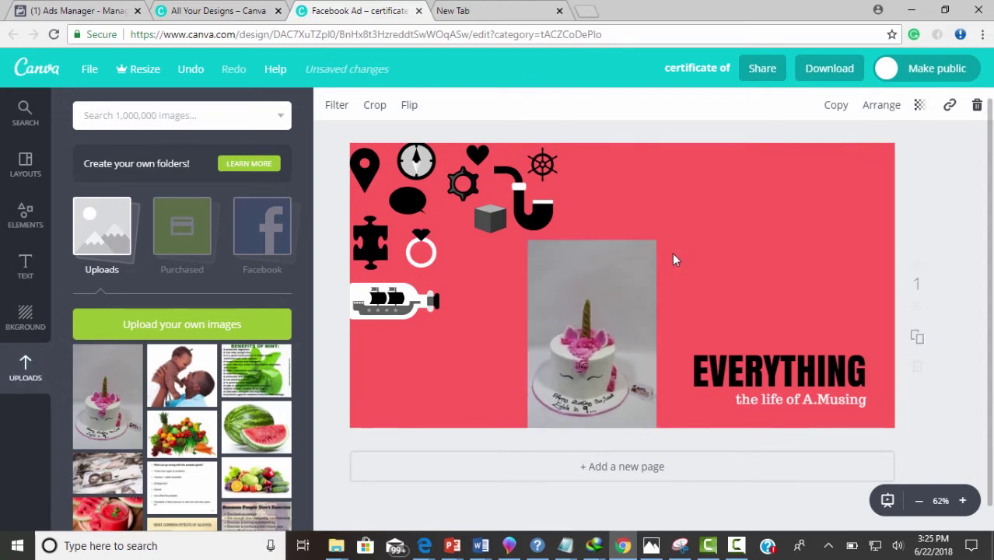
click(545, 298)
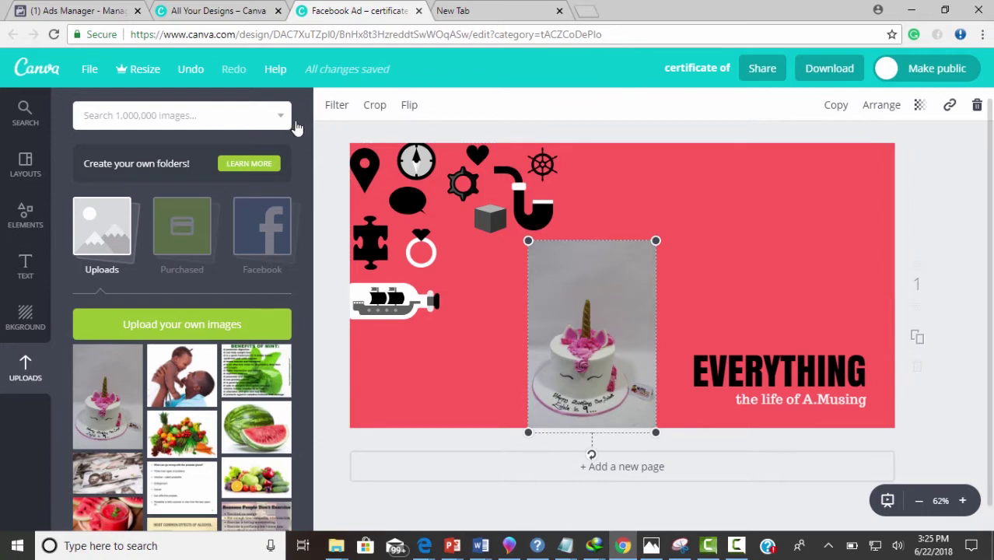
Step: Crop the cake photo closely around the cake and move it towards the ship in a bottle
double_click(532, 246)
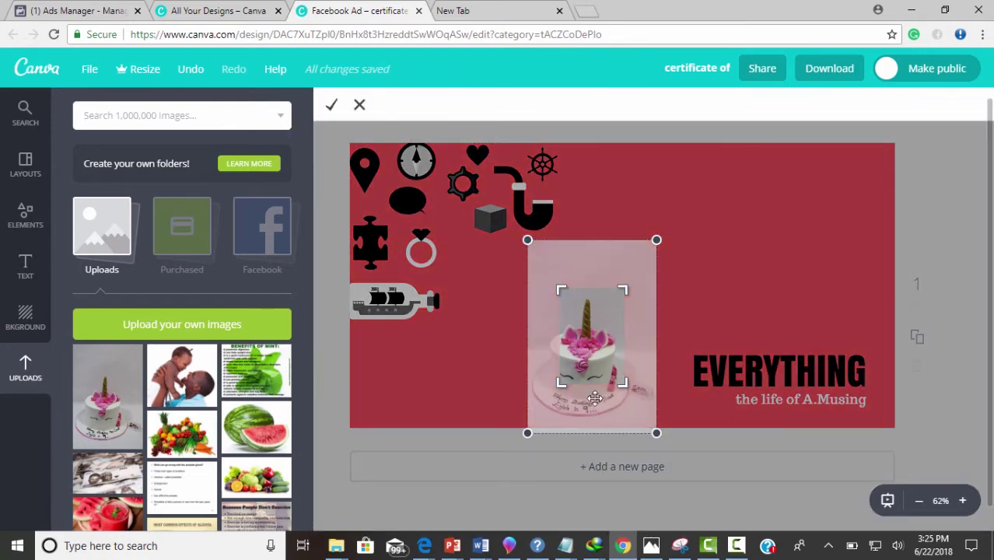
drag(558, 385, 532, 409)
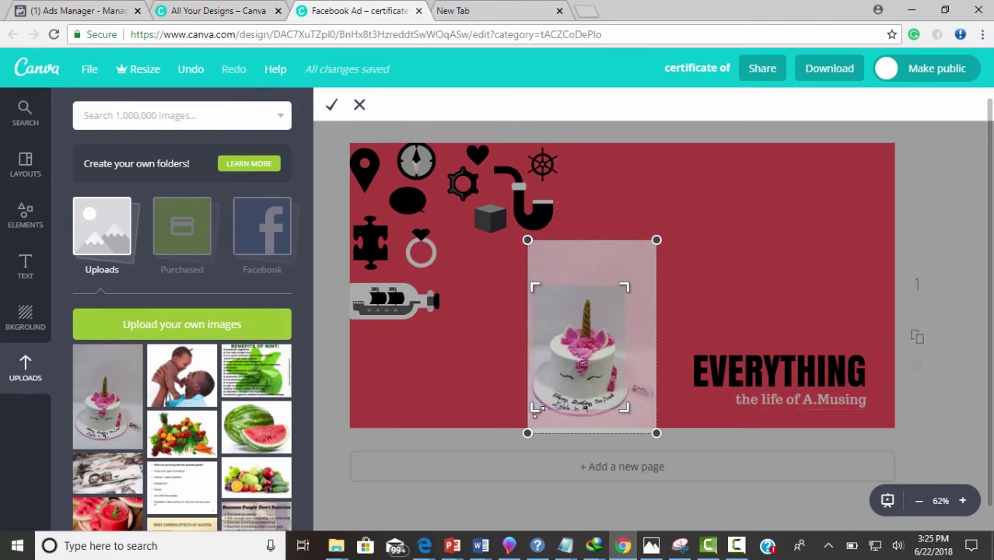
drag(631, 409, 637, 418)
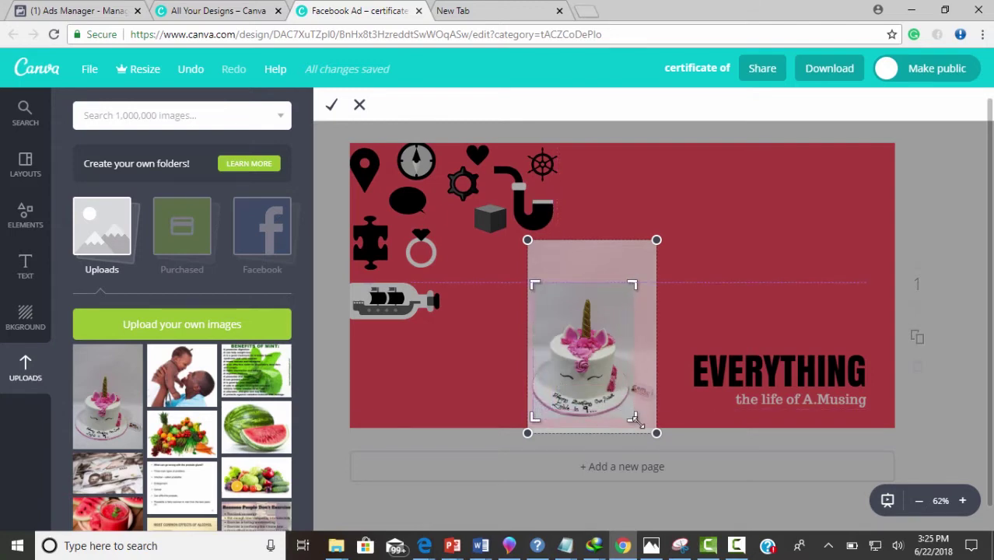
click(330, 107)
click(521, 379)
drag(559, 370, 488, 370)
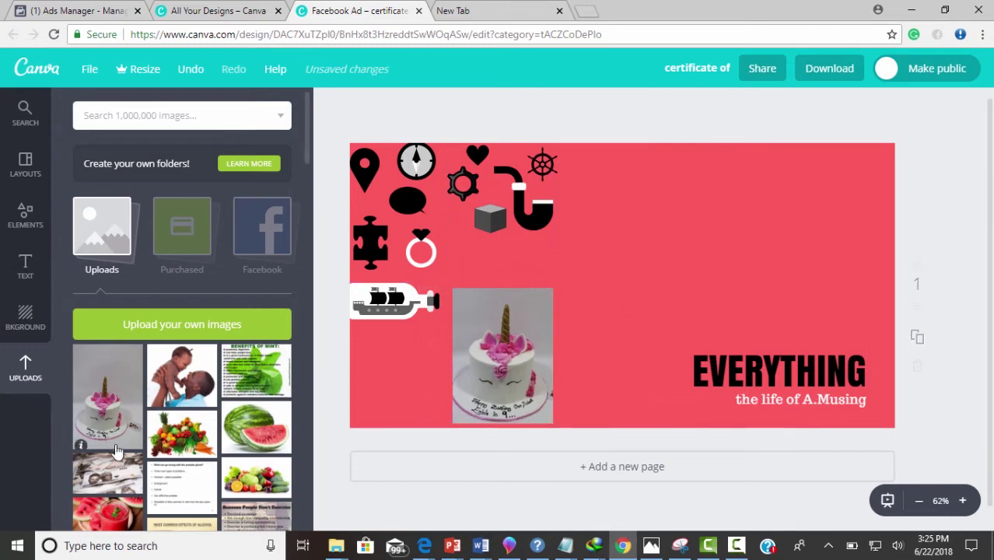
Step: Add the Health Dexterity logo from the uploaded images and position it in the ad's upper-right corner
scroll(150, 455, down, 3)
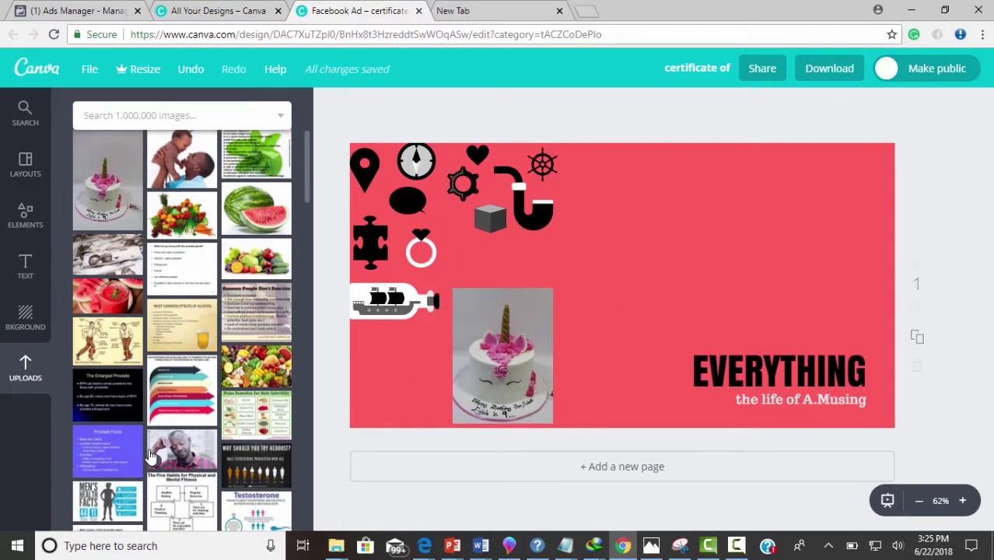
scroll(165, 357, down, 10)
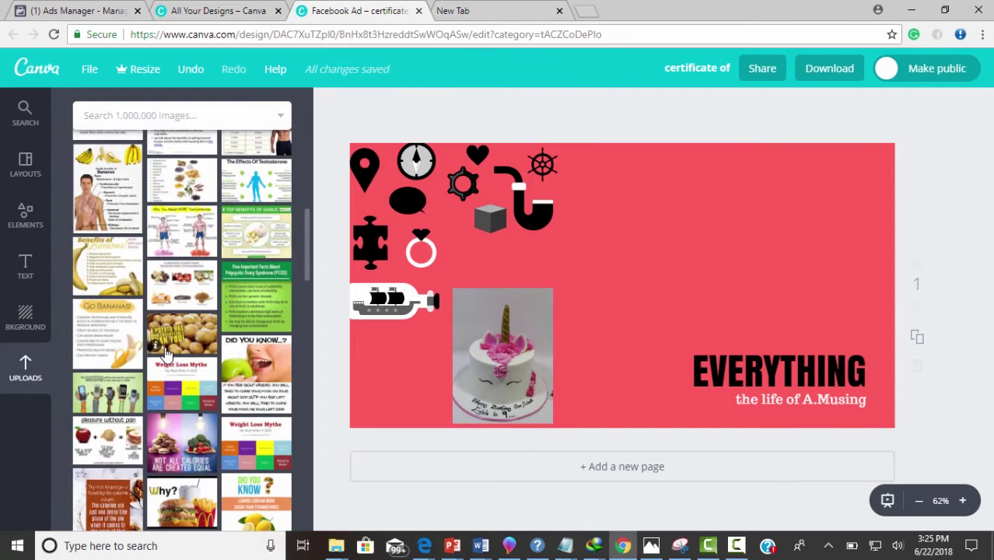
scroll(166, 354, down, 15)
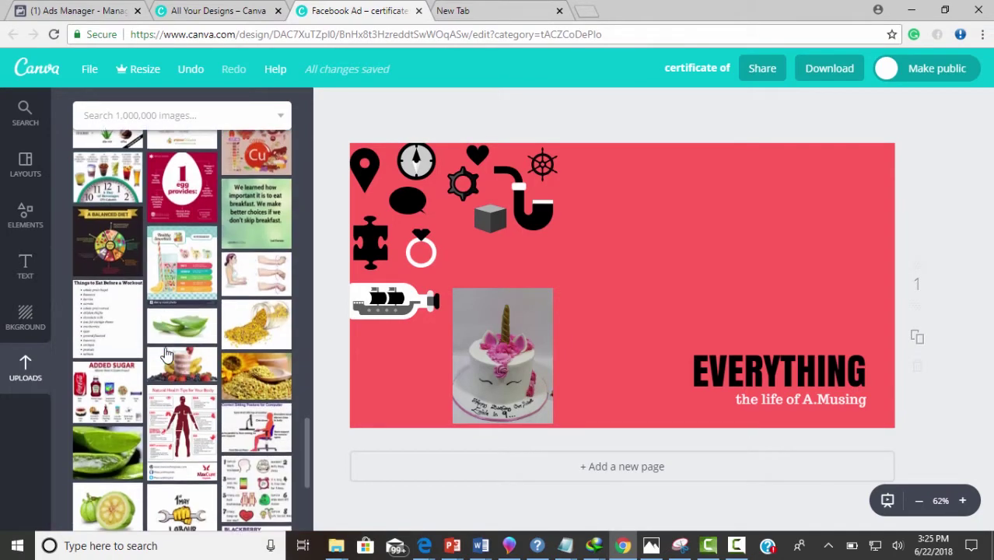
mouse_move(253, 353)
mouse_down()
mouse_move(374, 349)
mouse_move(660, 242)
mouse_move(665, 226)
mouse_up()
drag(507, 189, 720, 243)
mouse_move(805, 252)
mouse_down()
mouse_move(424, 286)
mouse_move(705, 171)
mouse_move(801, 172)
mouse_move(829, 162)
mouse_up()
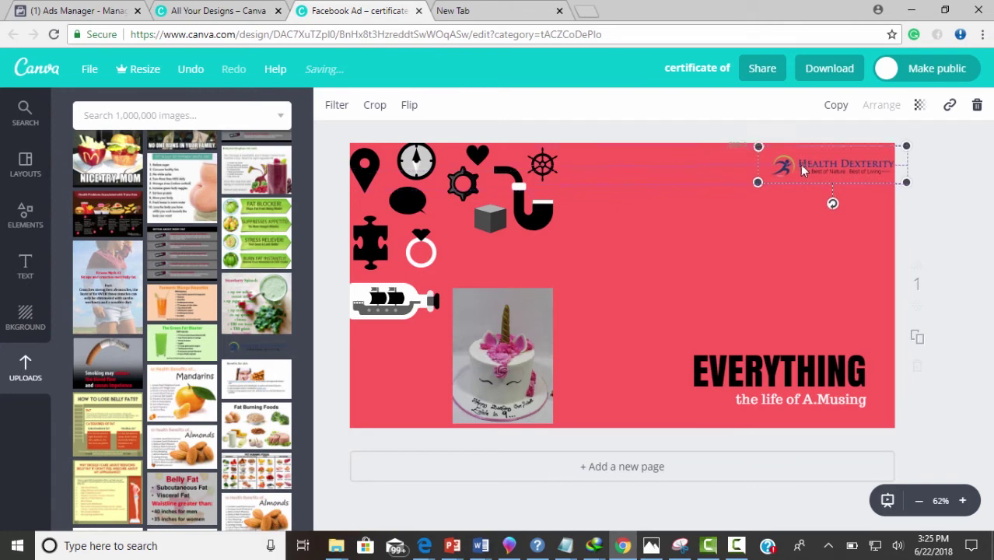
click(793, 312)
click(790, 305)
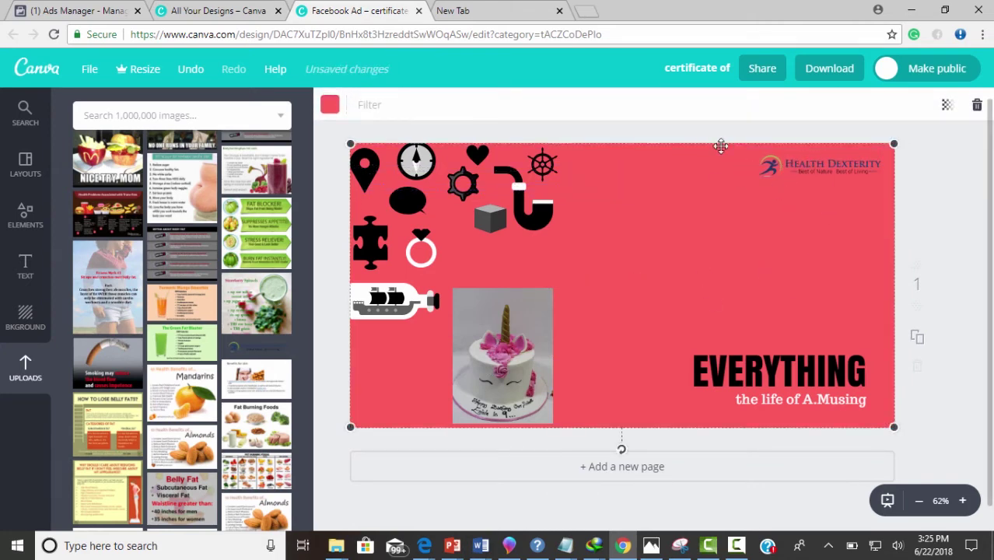
Step: Look through the Canva layouts for other ready-made ad designs
click(23, 172)
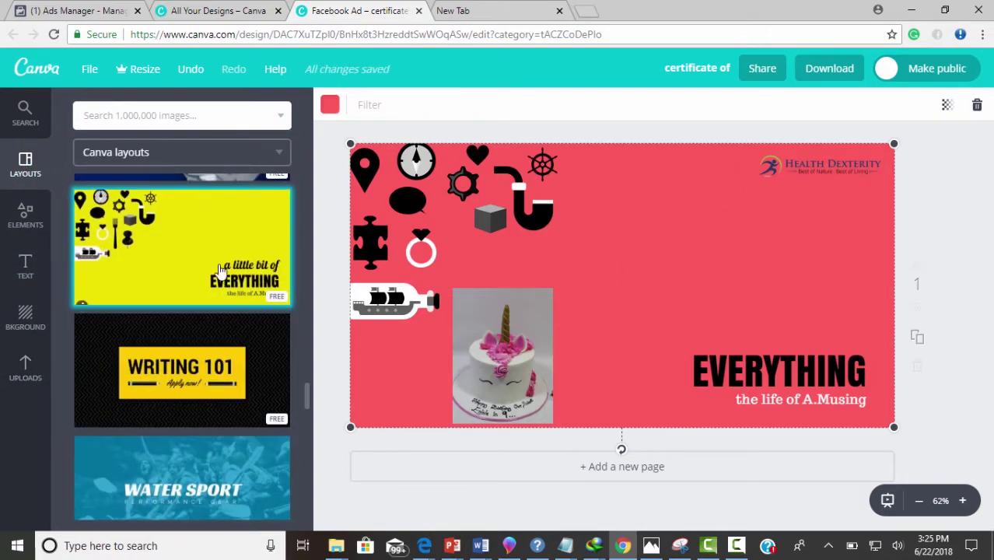
scroll(215, 362, down, 3)
scroll(215, 367, down, 5)
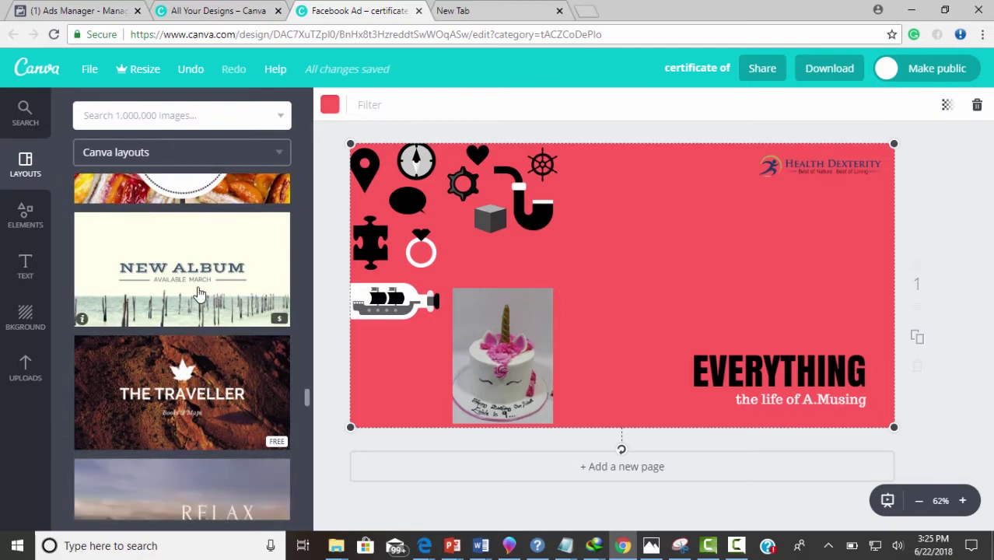
scroll(235, 466, down, 3)
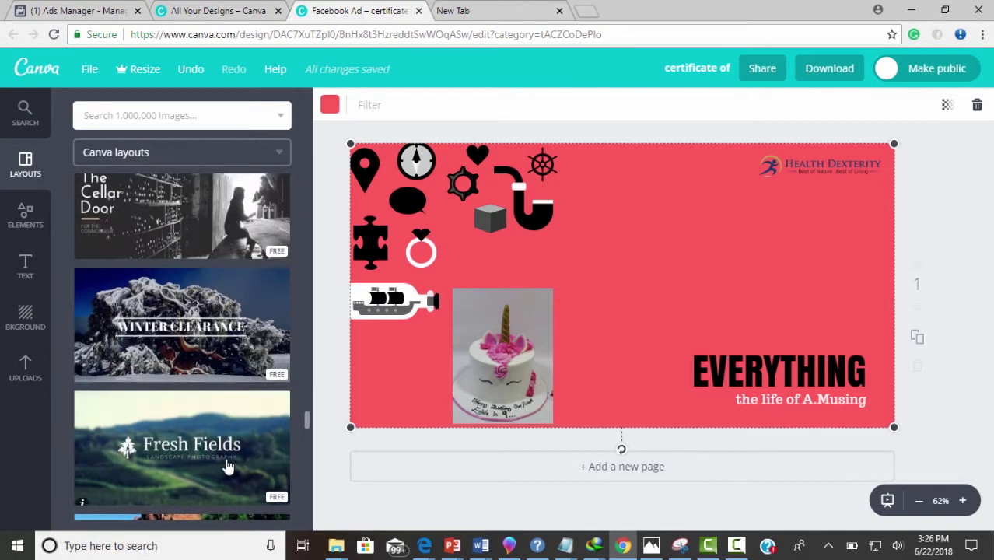
scroll(229, 264, up, 8)
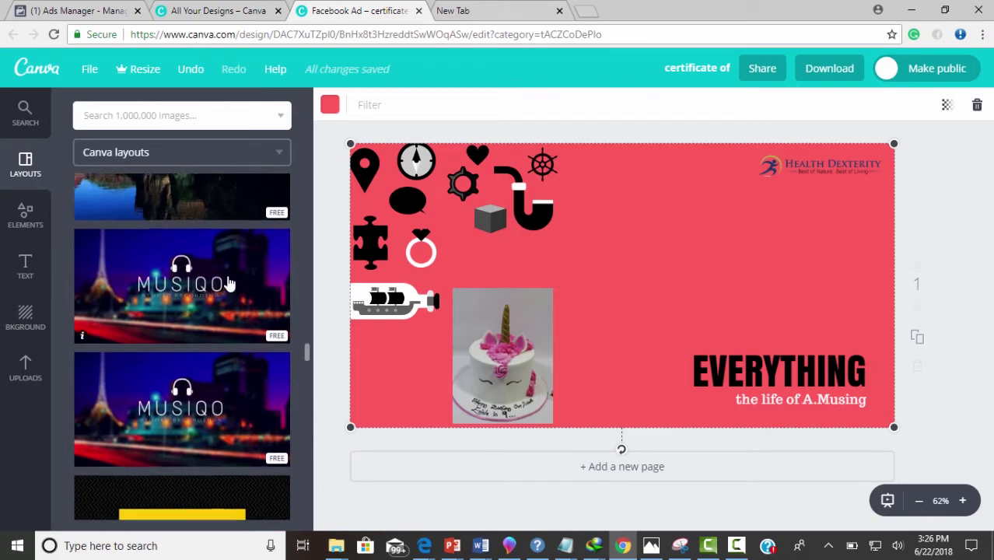
scroll(229, 284, up, 8)
scroll(228, 281, down, 3)
scroll(225, 282, down, 5)
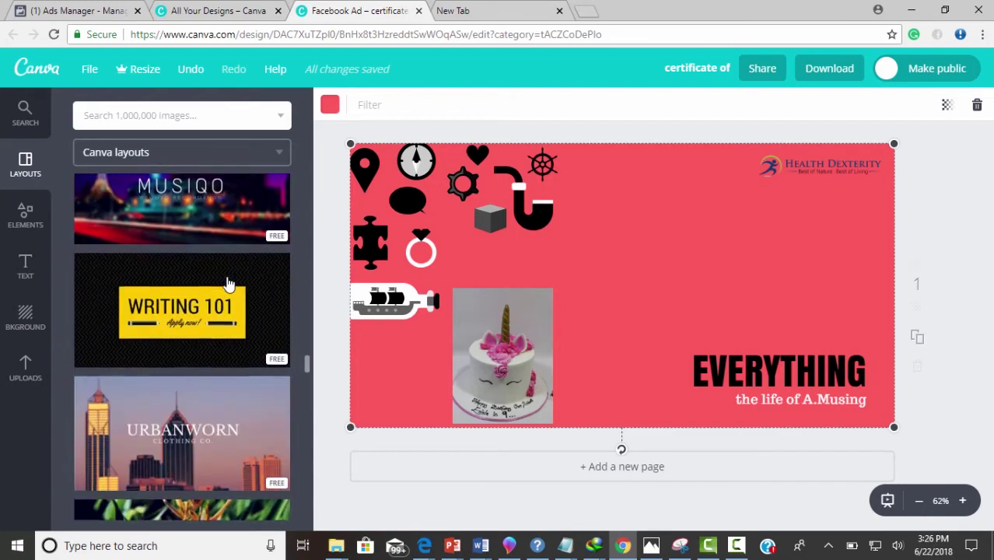
Step: Examine the available design elements, including the free photos, grids, frames and icons
click(26, 215)
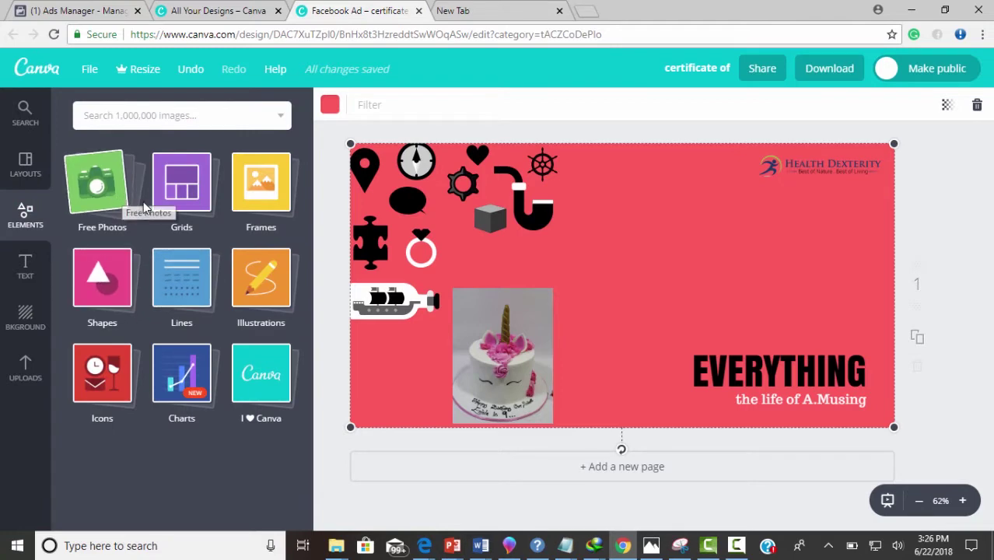
click(102, 187)
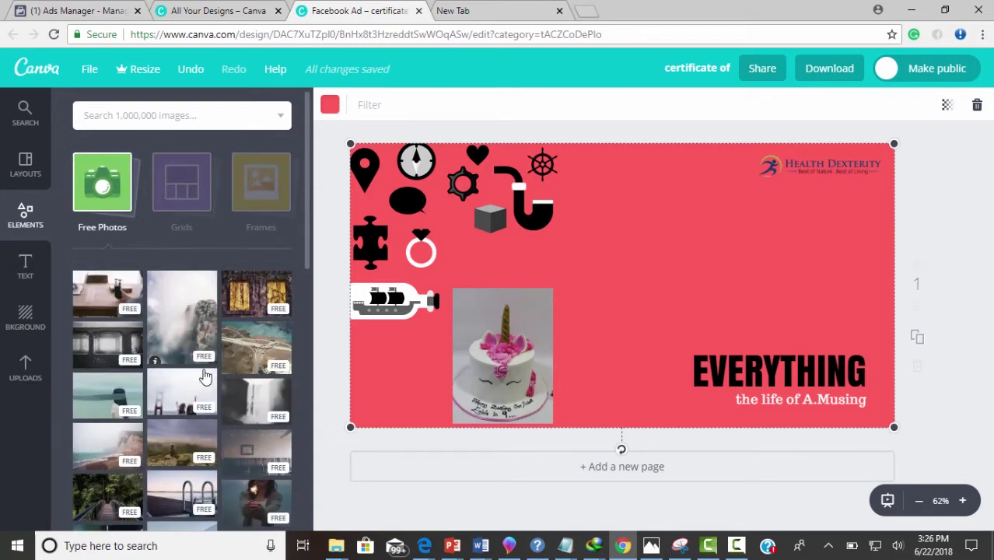
scroll(217, 413, down, 5)
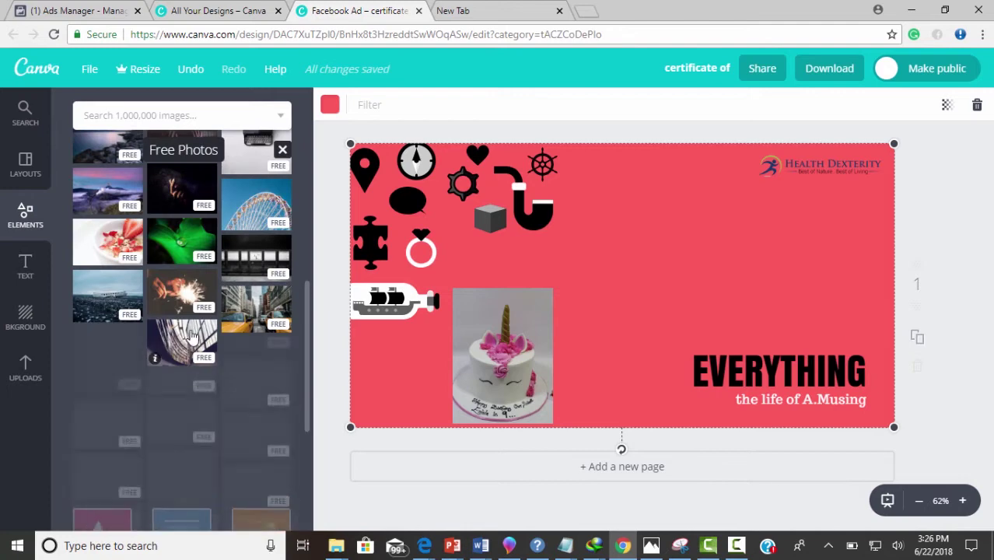
scroll(192, 336, up, 10)
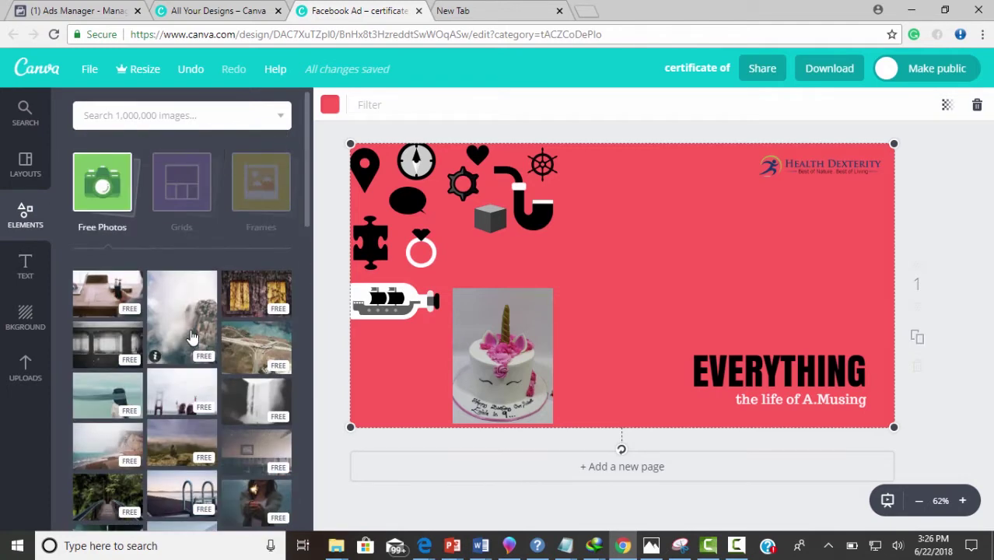
click(188, 178)
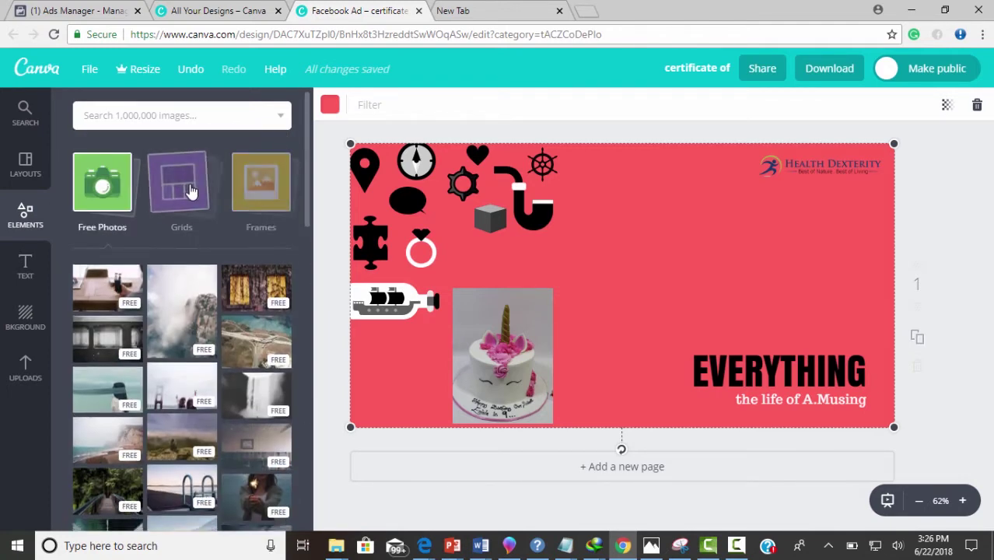
click(190, 191)
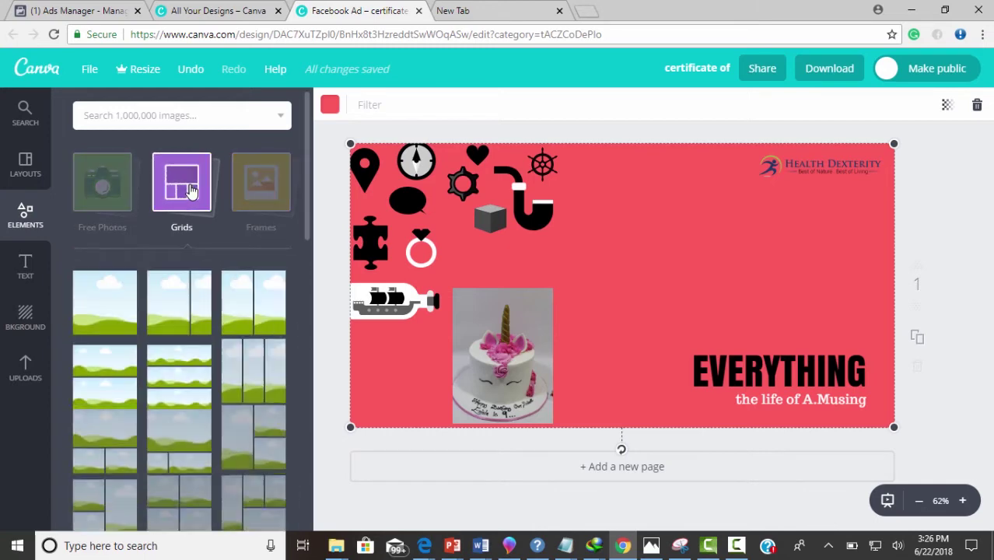
click(261, 181)
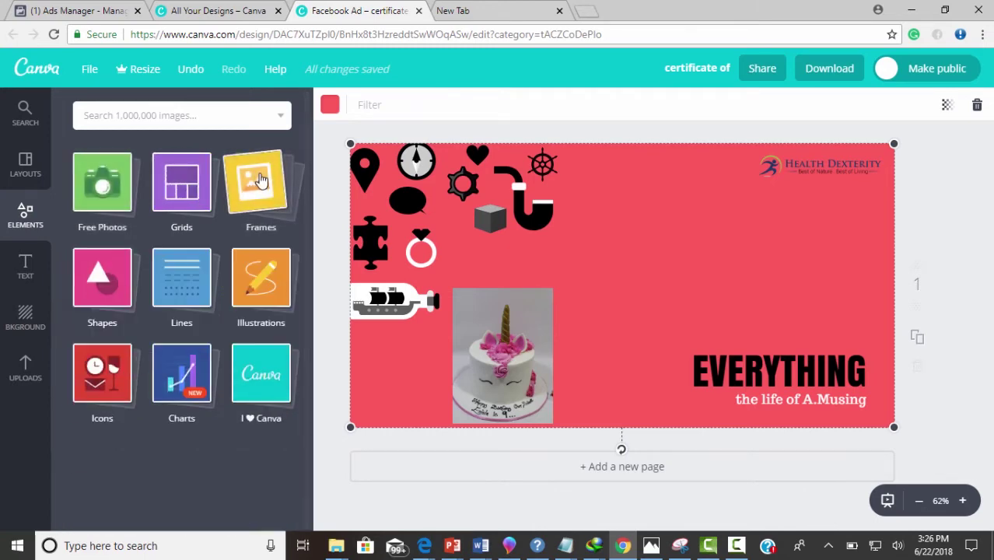
click(109, 390)
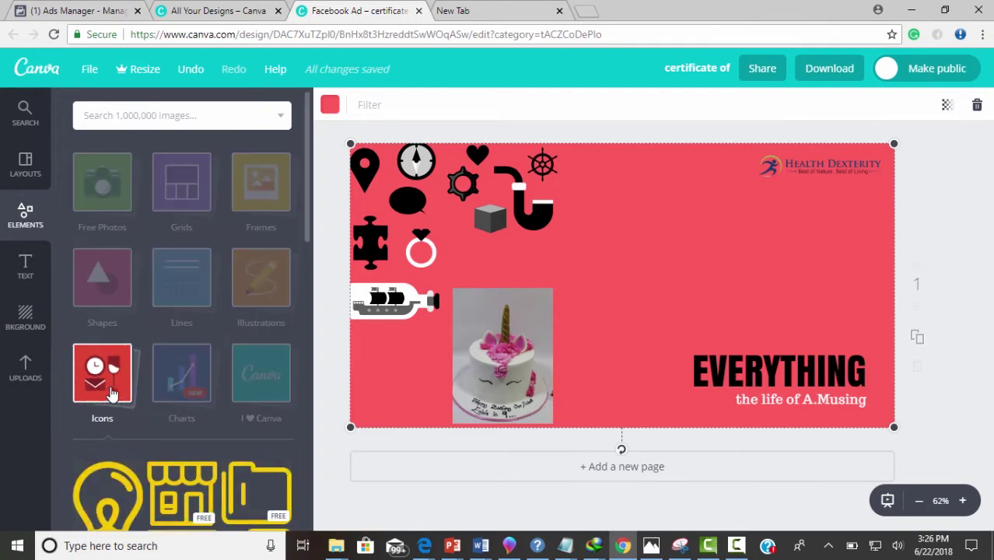
scroll(162, 505, down, 10)
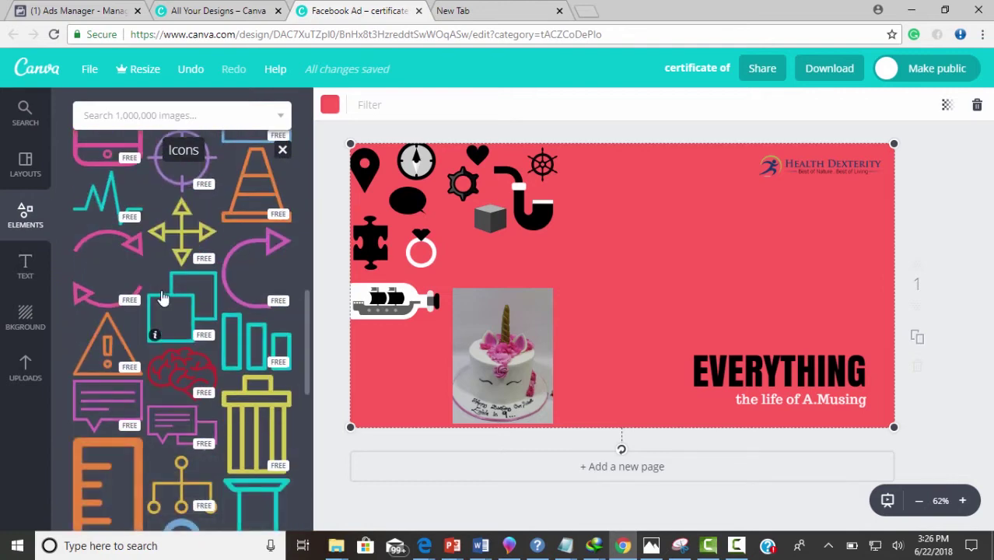
Step: Add the free four-way arrow icon to the middle of the ad and colour it black
drag(192, 244, 696, 283)
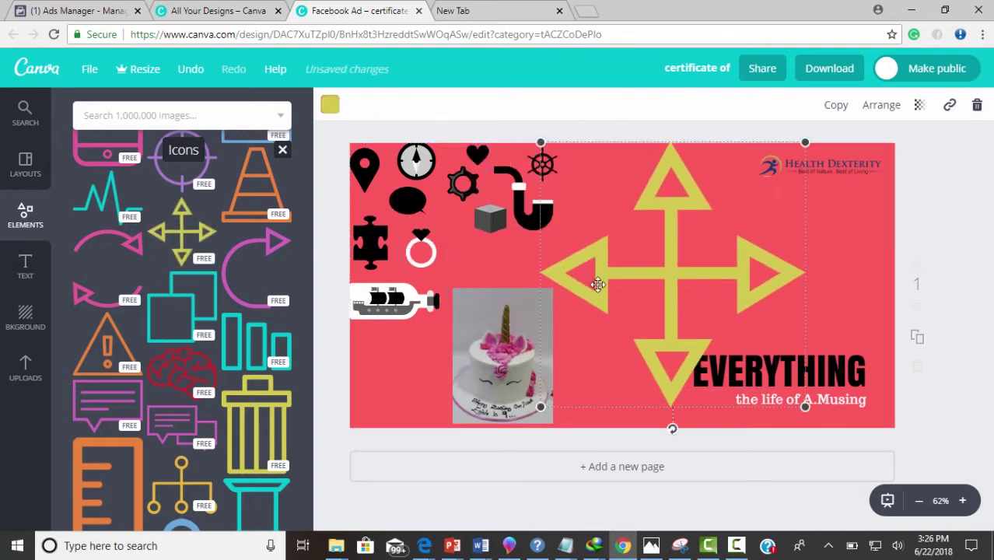
click(335, 106)
click(341, 306)
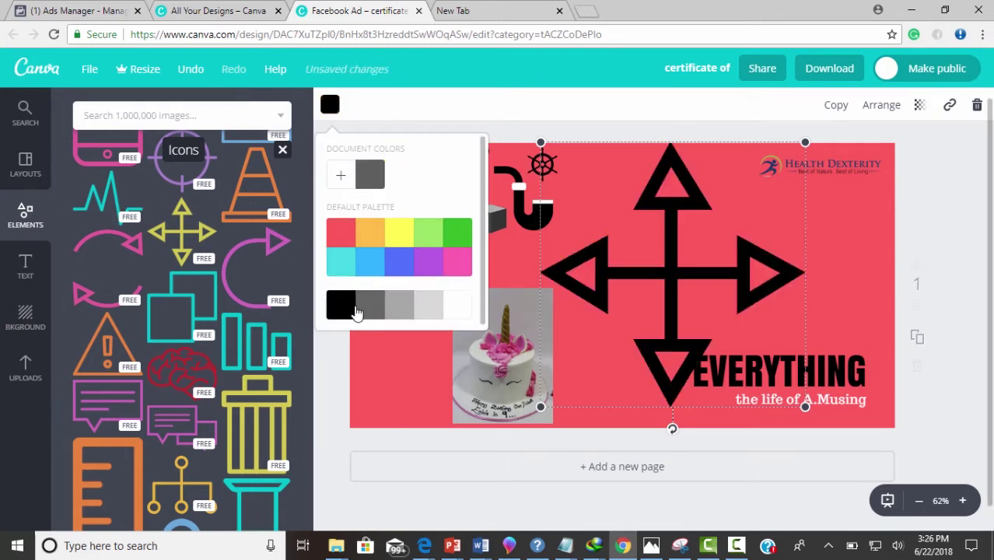
click(817, 242)
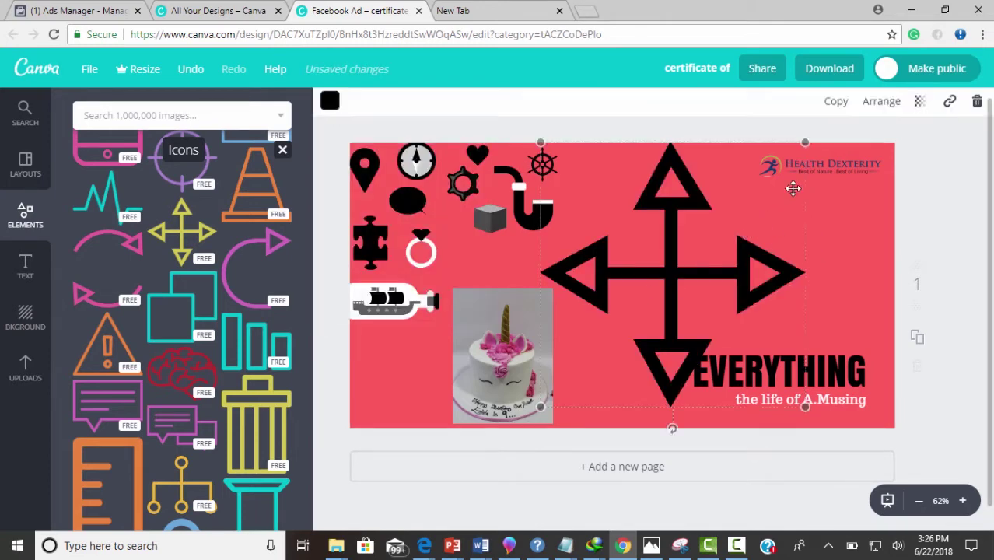
Step: Shrink the black four-way arrow and place it between the small icons and the logo, clear of the EVERYTHING heading
drag(804, 143, 717, 228)
drag(677, 278, 704, 248)
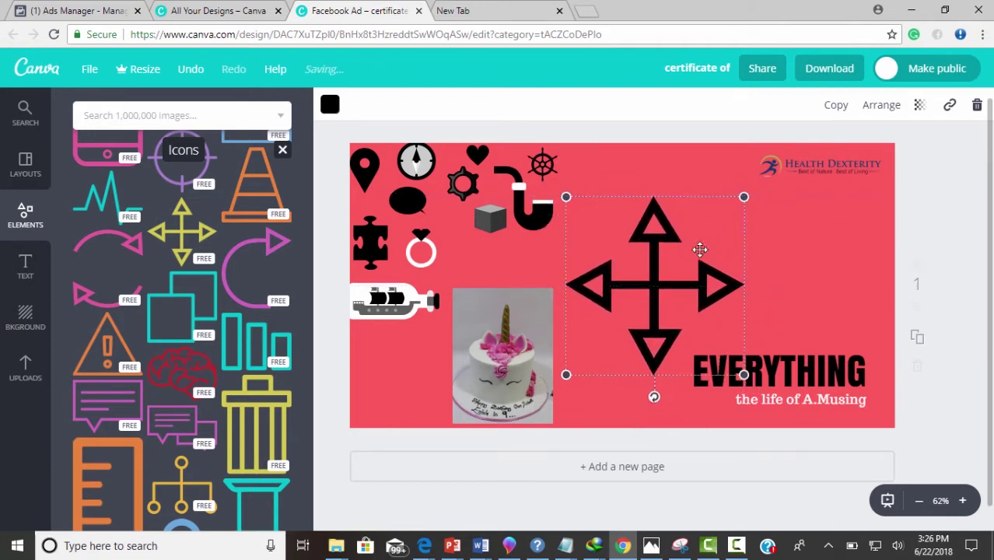
drag(743, 374, 704, 334)
click(689, 293)
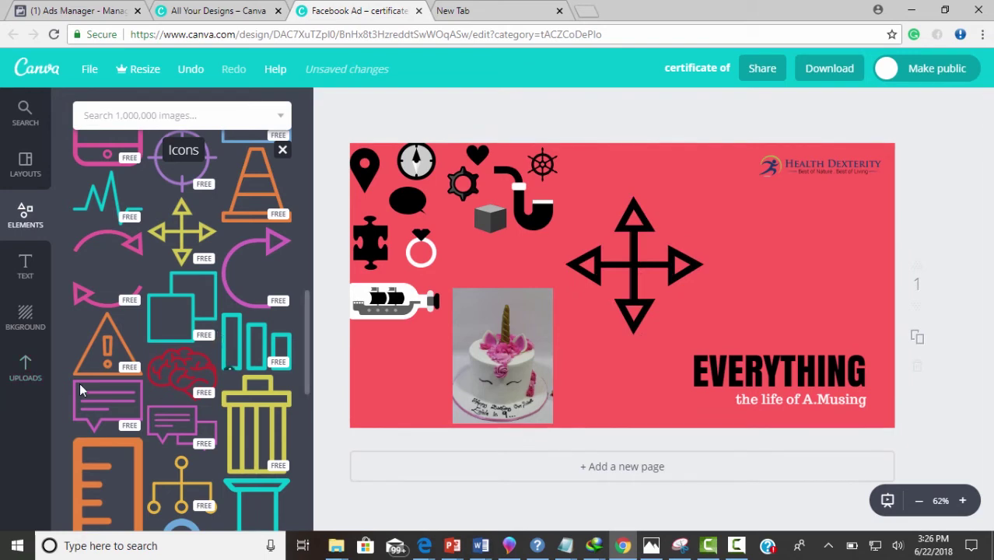
Step: Examine the chart elements and the I ♥ Canva graphics available for the design
click(282, 149)
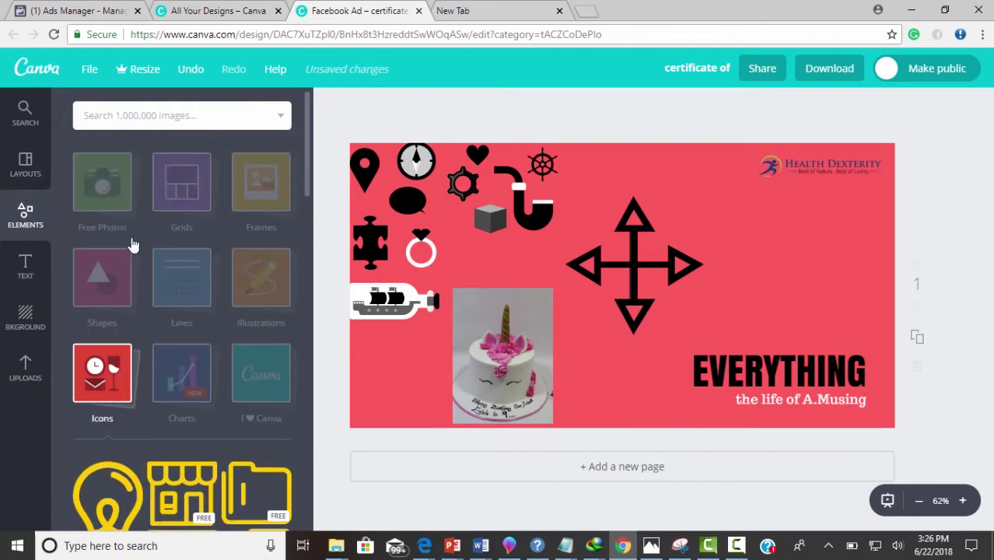
click(185, 377)
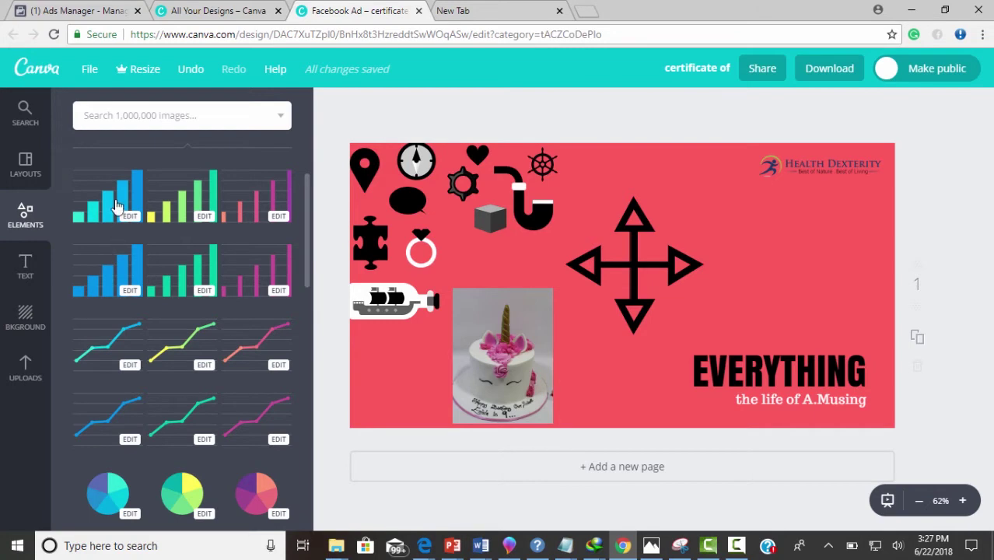
scroll(193, 282, down, 3)
scroll(192, 281, up, 8)
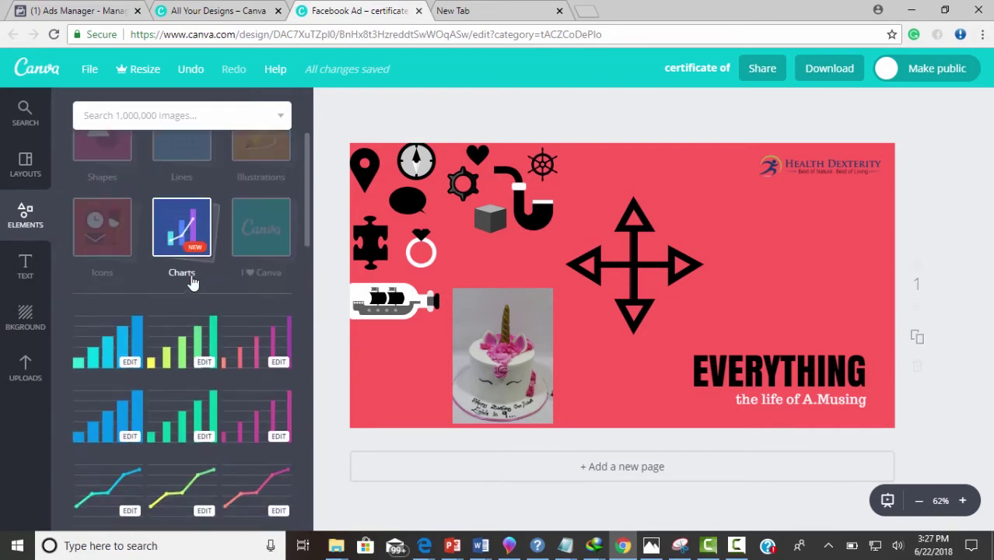
click(259, 381)
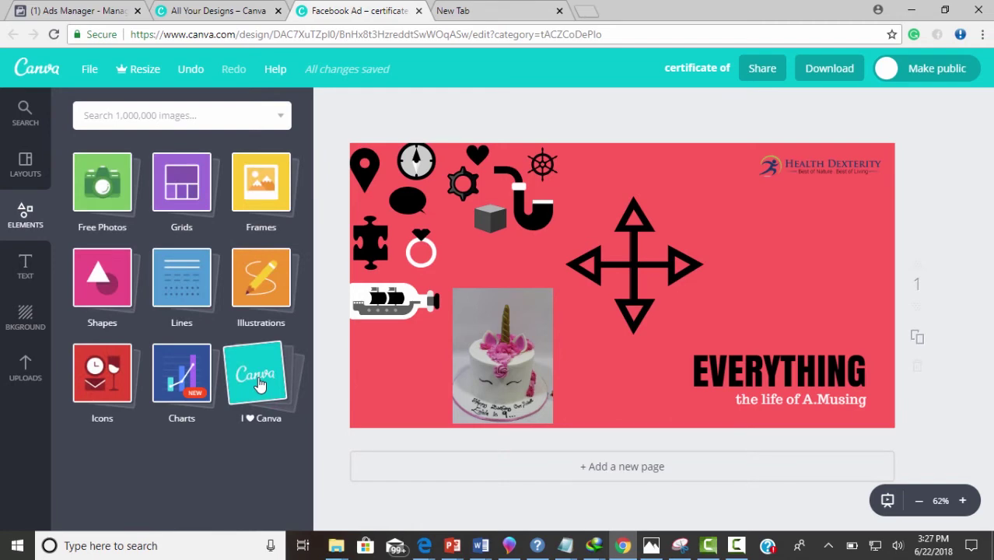
click(260, 384)
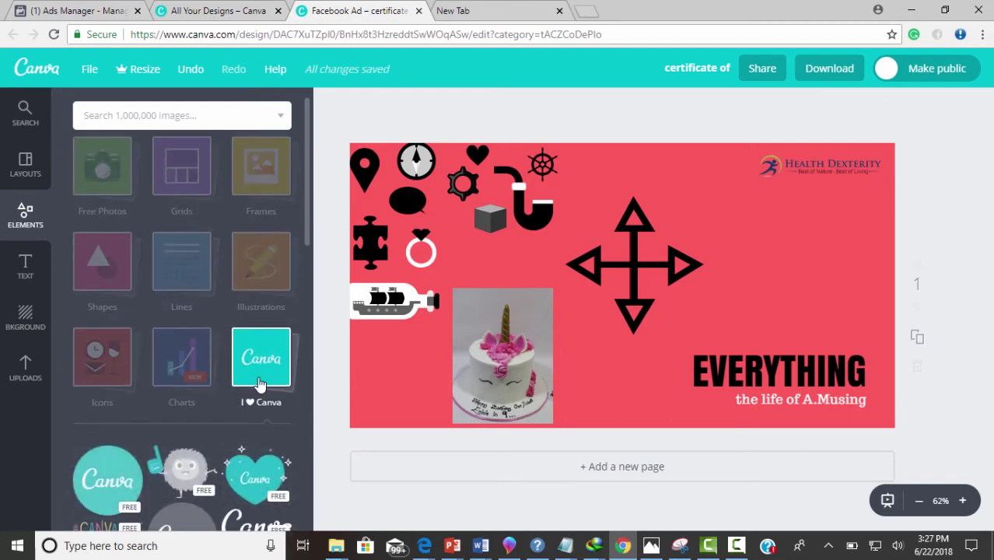
scroll(74, 309, down, 4)
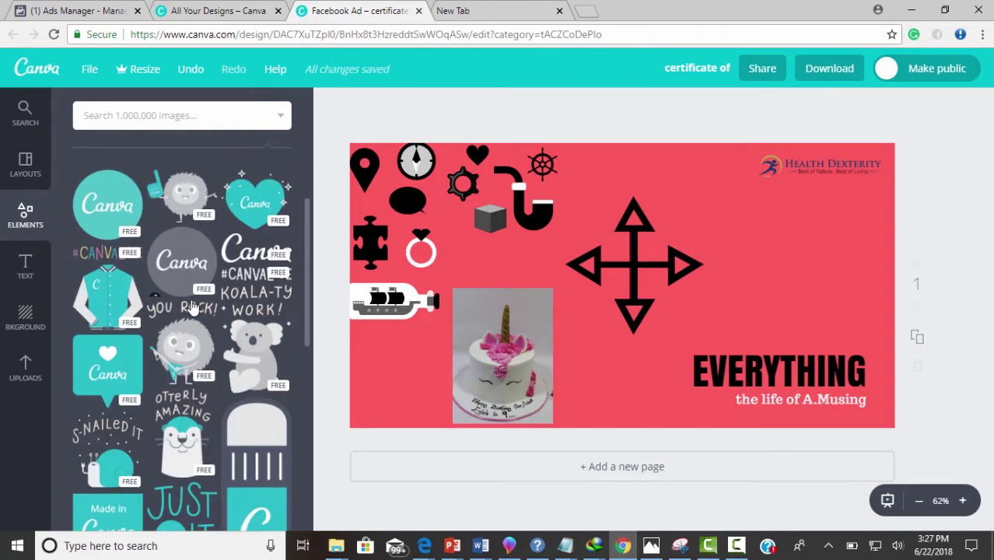
scroll(206, 373, down, 5)
scroll(107, 330, up, 4)
scroll(106, 331, up, 5)
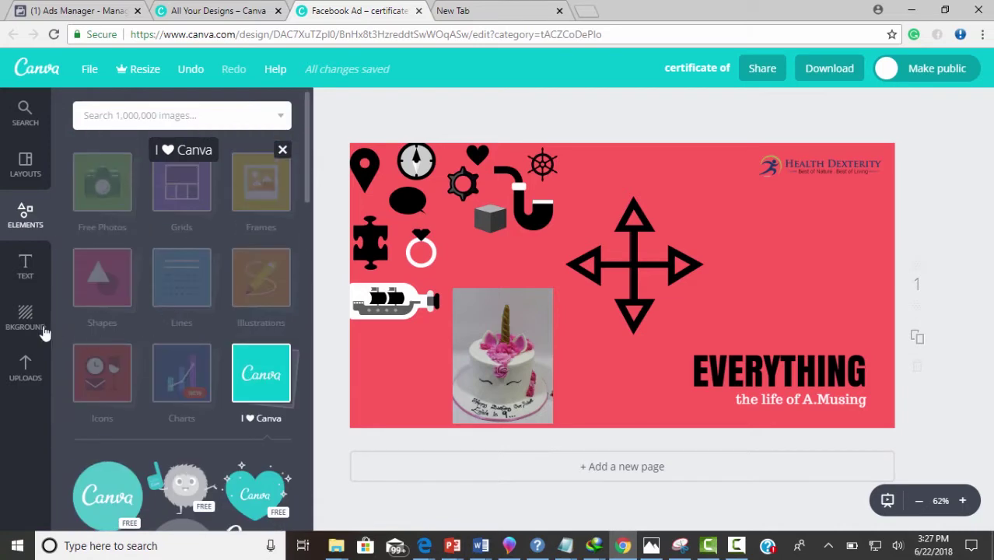
Step: Undo the last resizing of the four-way arrow
click(188, 75)
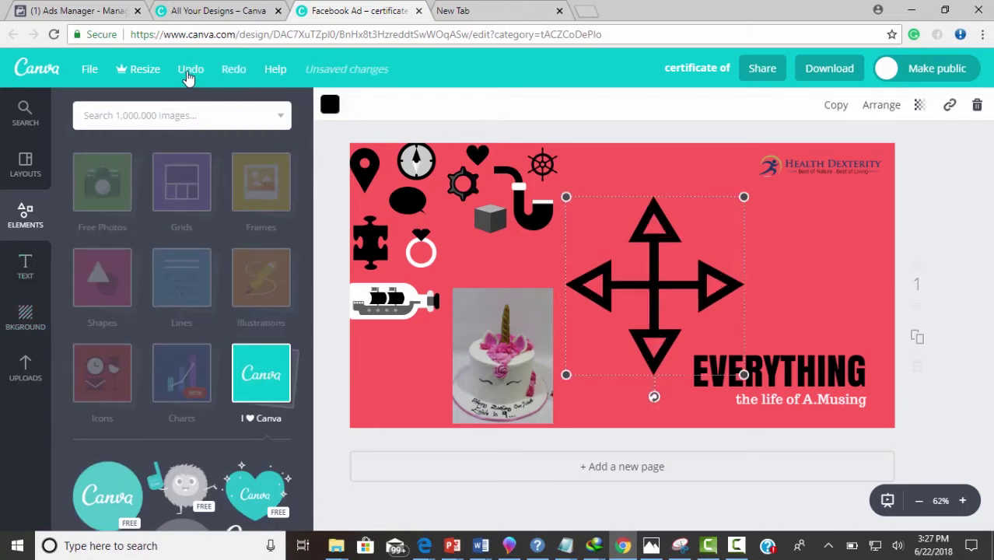
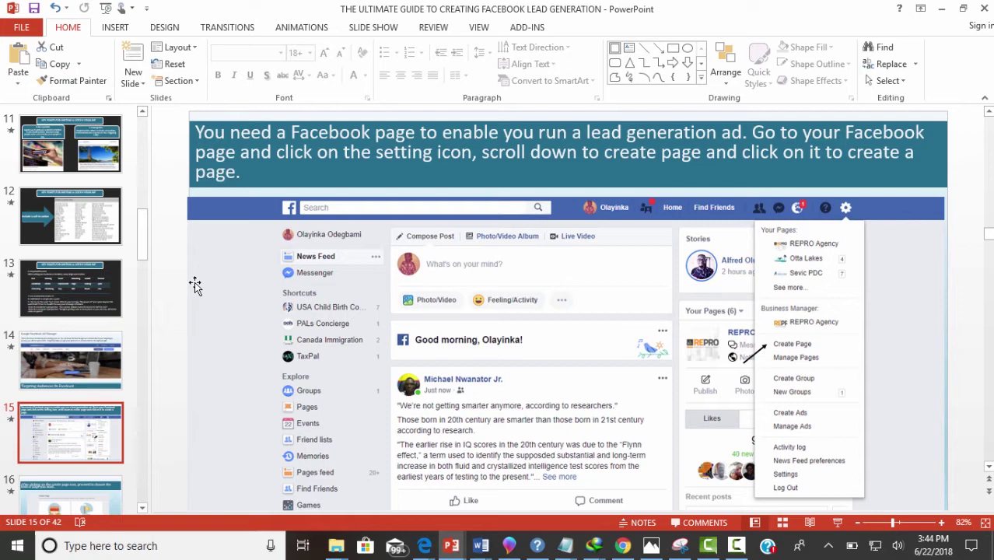
Step: Switch to Facebook in Chrome and open the Create a Page form for a business or brand
click(629, 548)
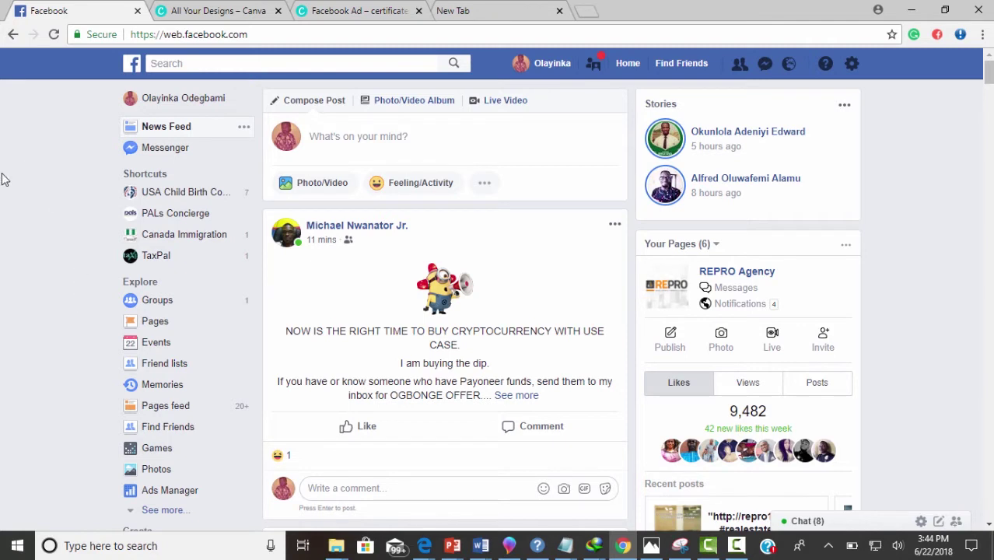
click(852, 65)
click(797, 249)
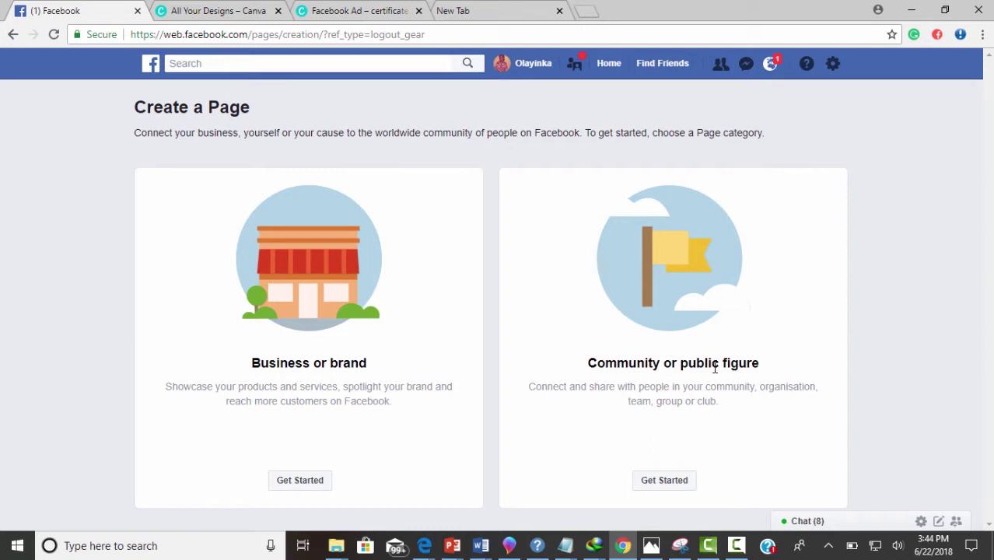
click(300, 480)
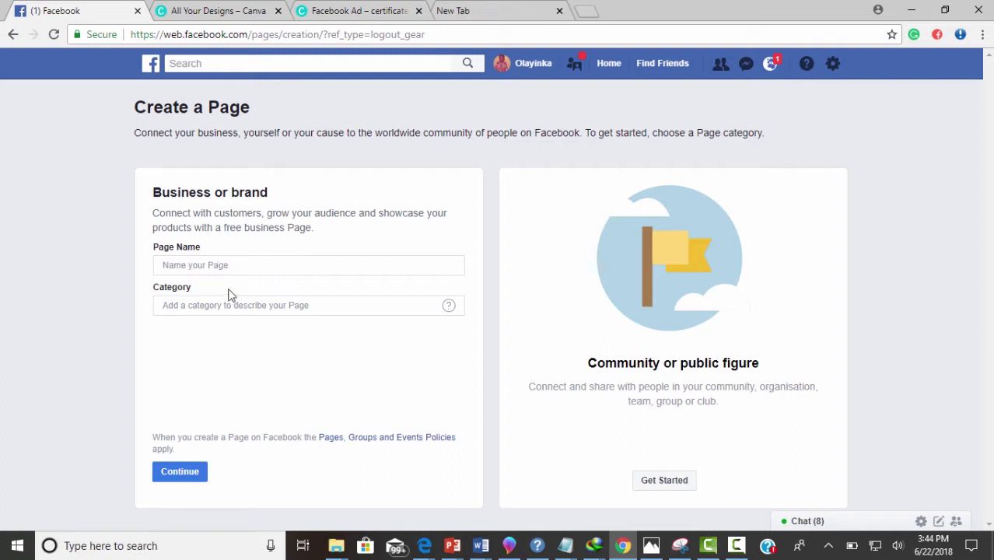
click(181, 473)
Step: Open the REPRO Agency page and look through its cover, services, reviews, community and about sections
click(833, 65)
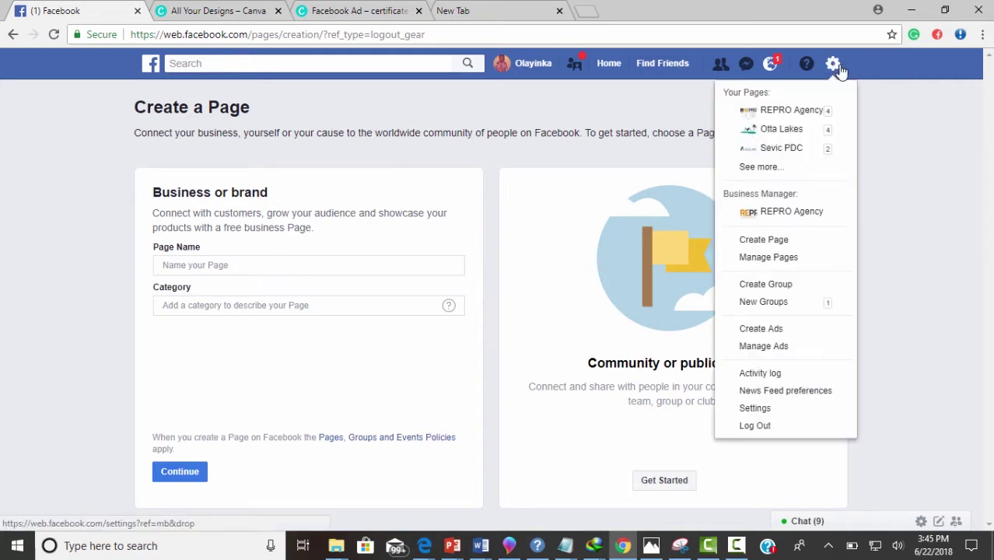
click(774, 112)
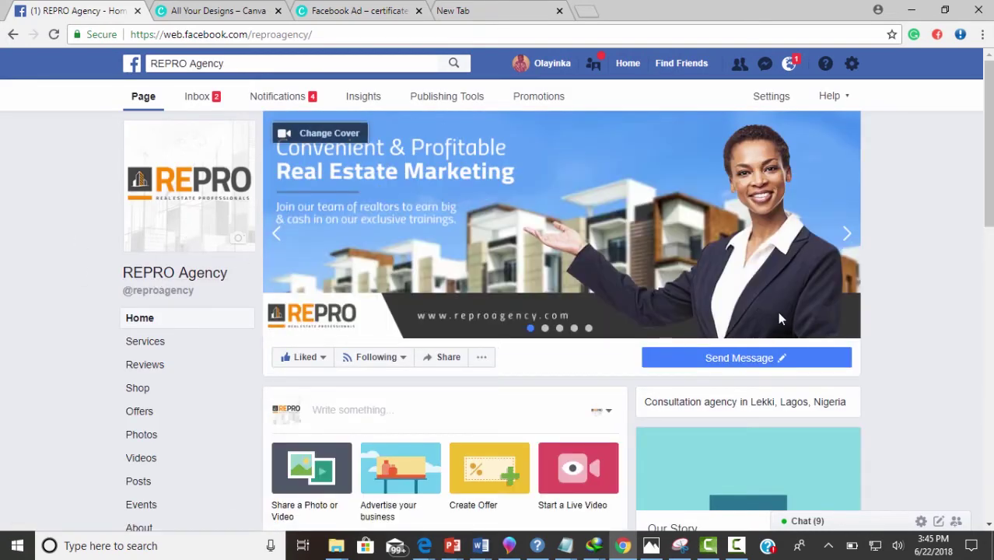
scroll(778, 320, down, 8)
scroll(282, 400, up, 4)
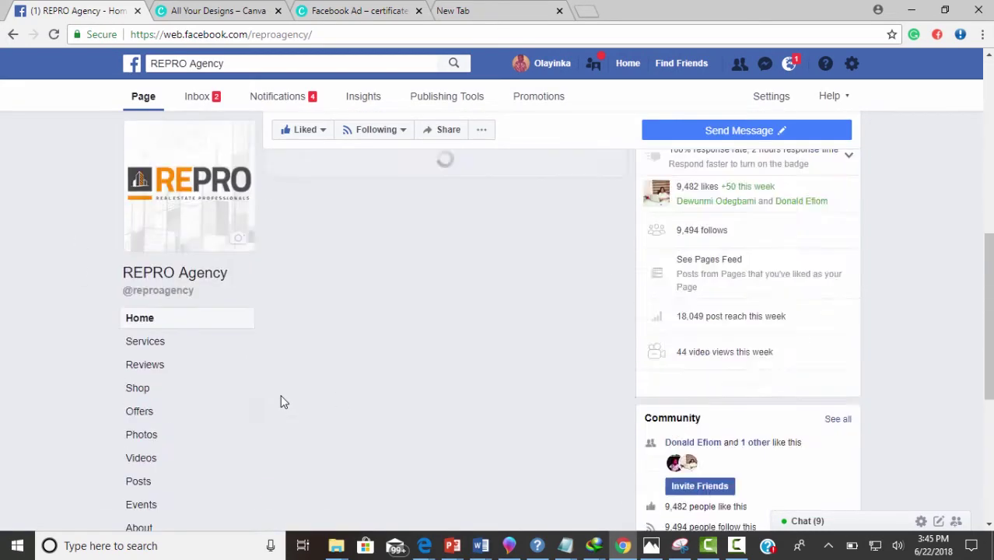
scroll(282, 400, up, 4)
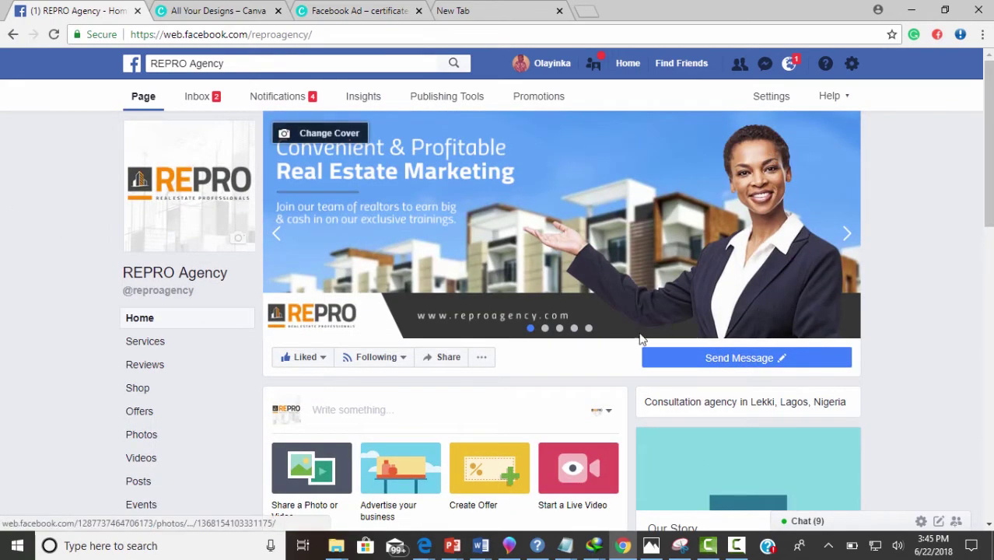
scroll(638, 395, down, 7)
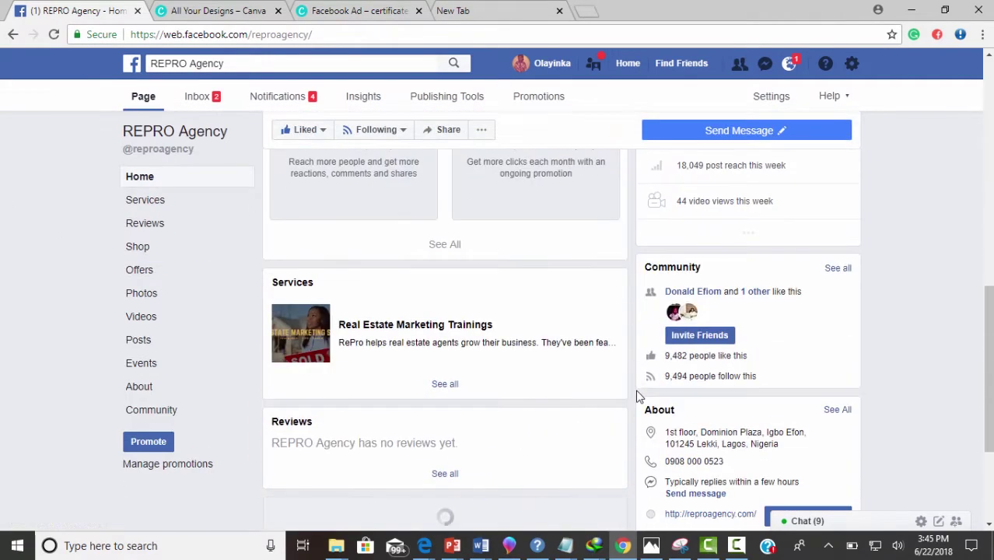
scroll(636, 395, down, 3)
scroll(637, 394, up, 10)
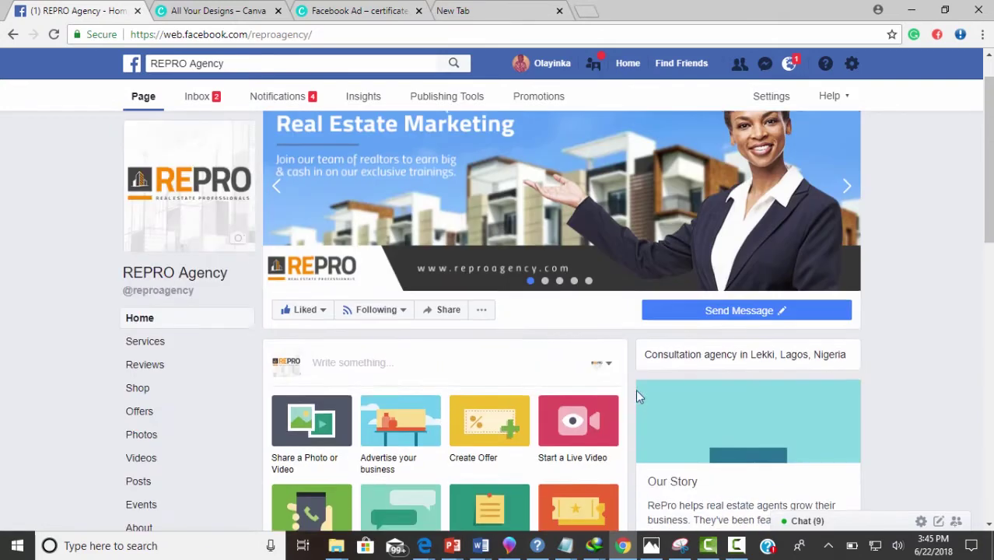
scroll(636, 393, up, 1)
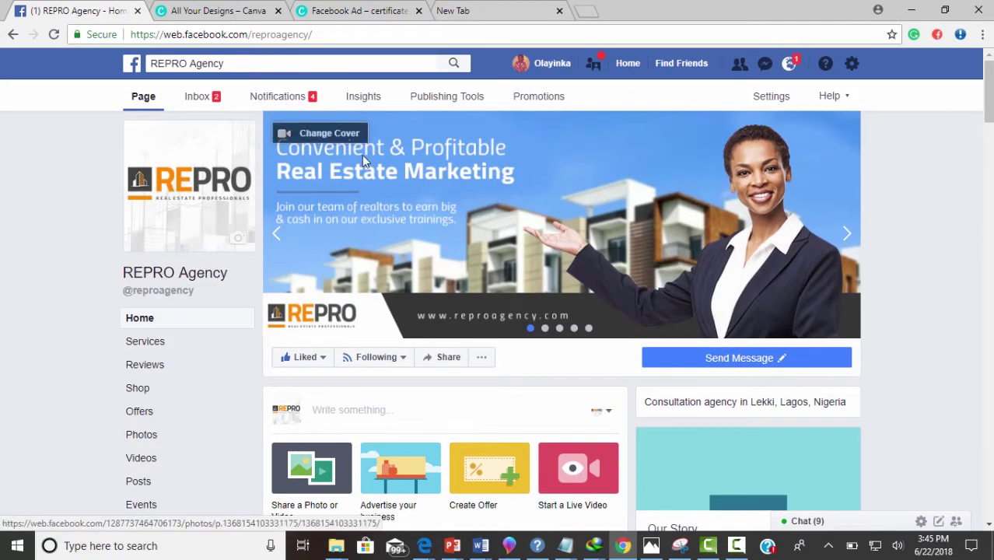
Step: Start creating an ad in Facebook Ads Manager and choose Lead Generation as the campaign's marketing objective
click(852, 65)
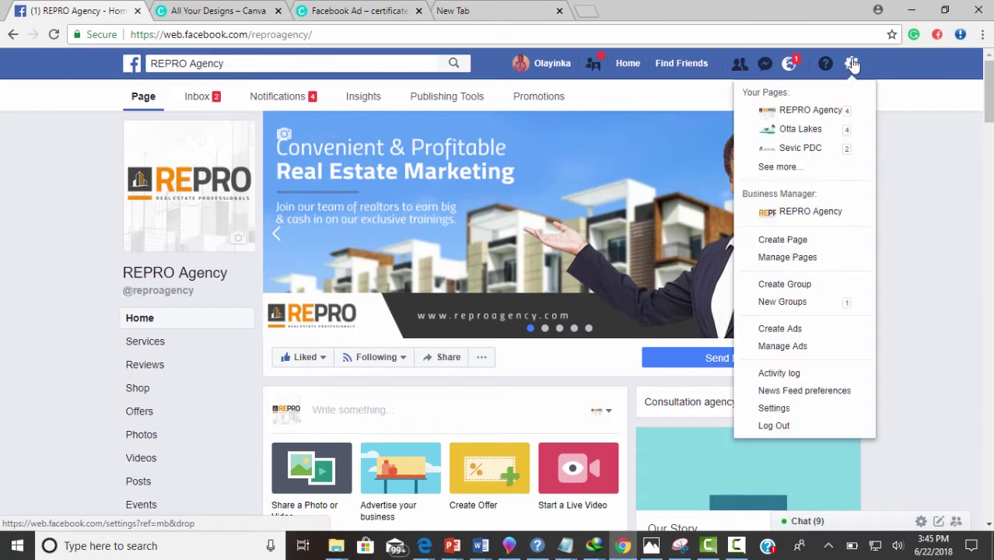
click(806, 329)
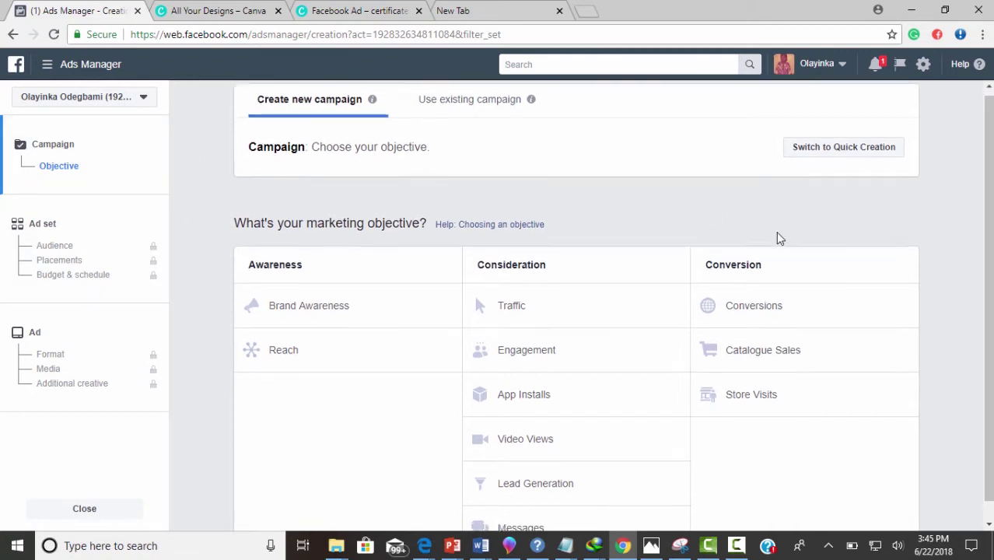
scroll(610, 237, down, 1)
scroll(521, 208, up, 1)
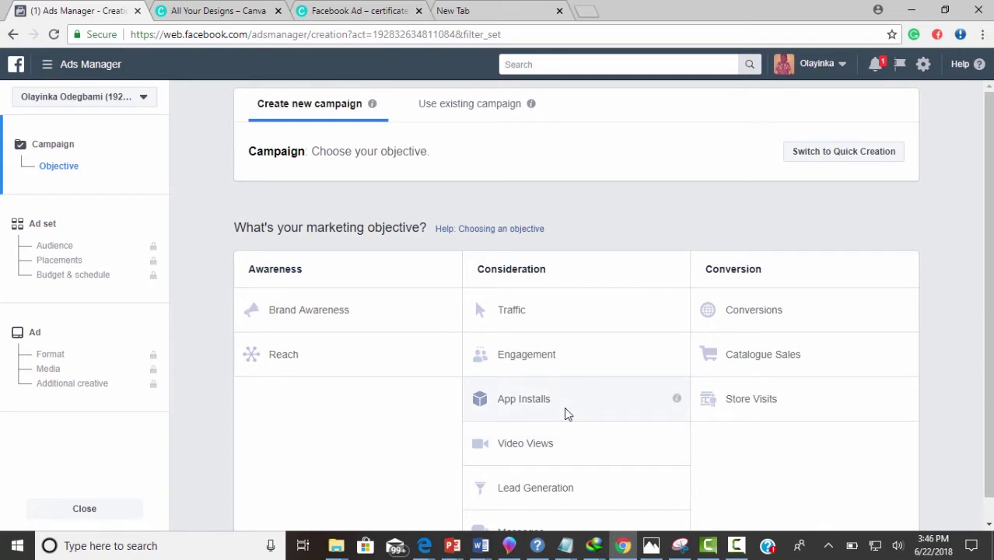
scroll(568, 457, down, 1)
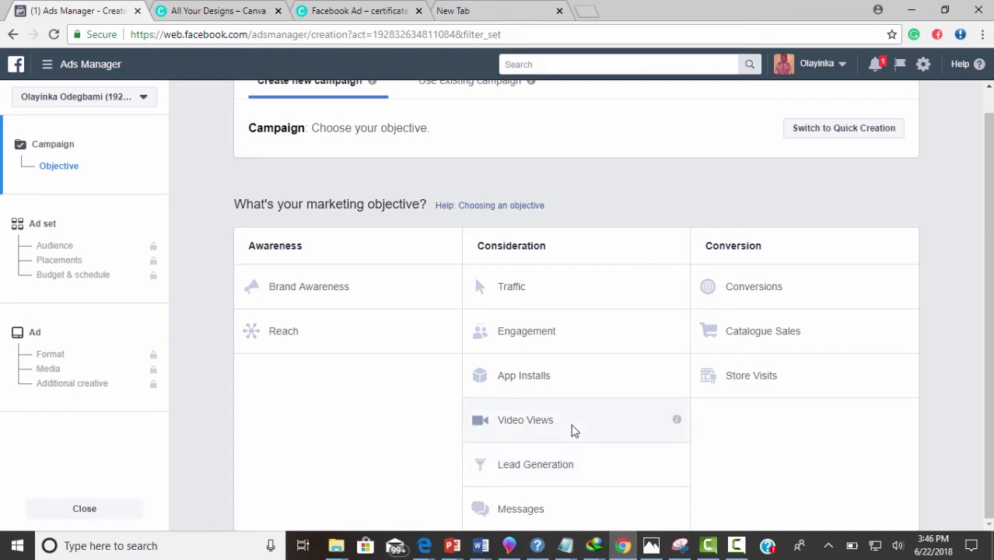
click(582, 471)
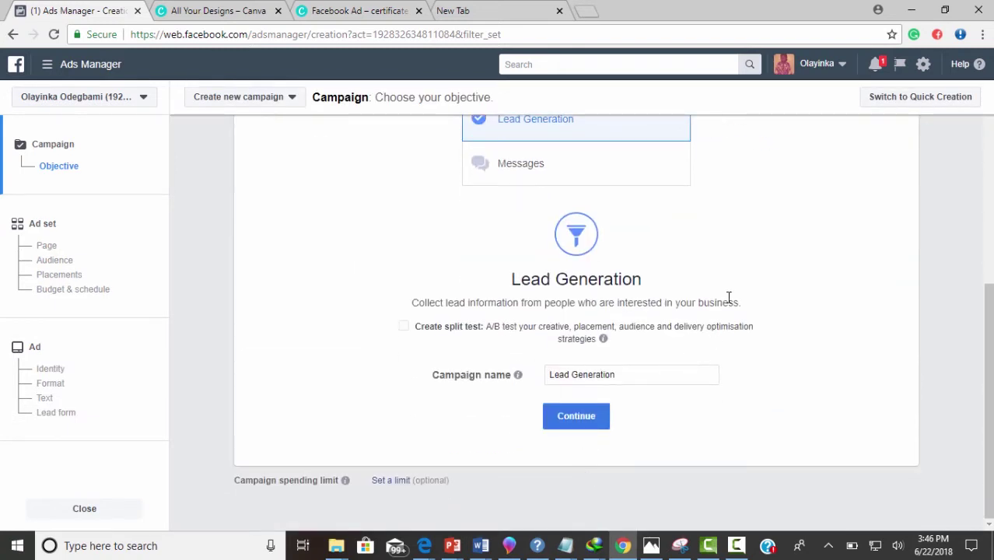
Step: Set the campaign name to "Lead Generation-" and continue to the ad set settings
click(636, 374)
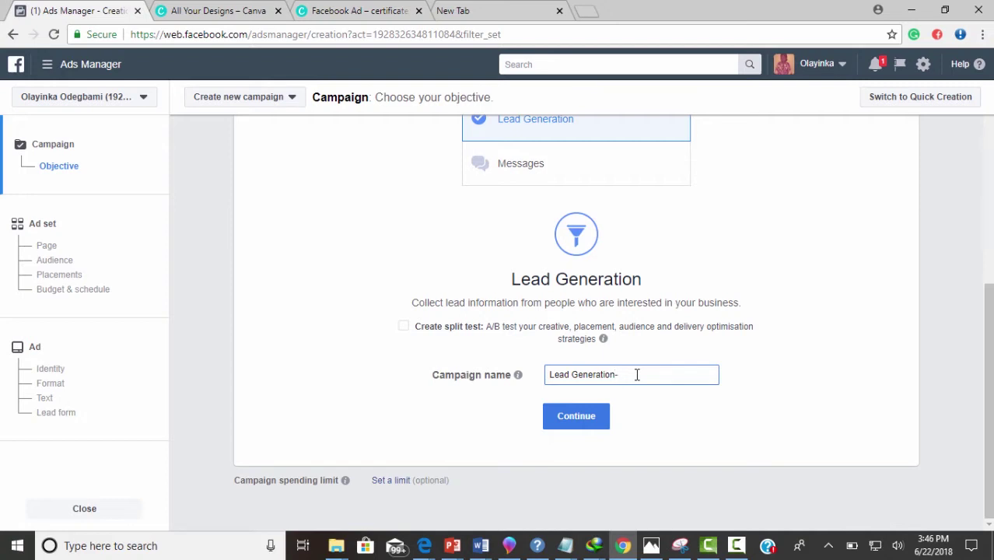
click(590, 416)
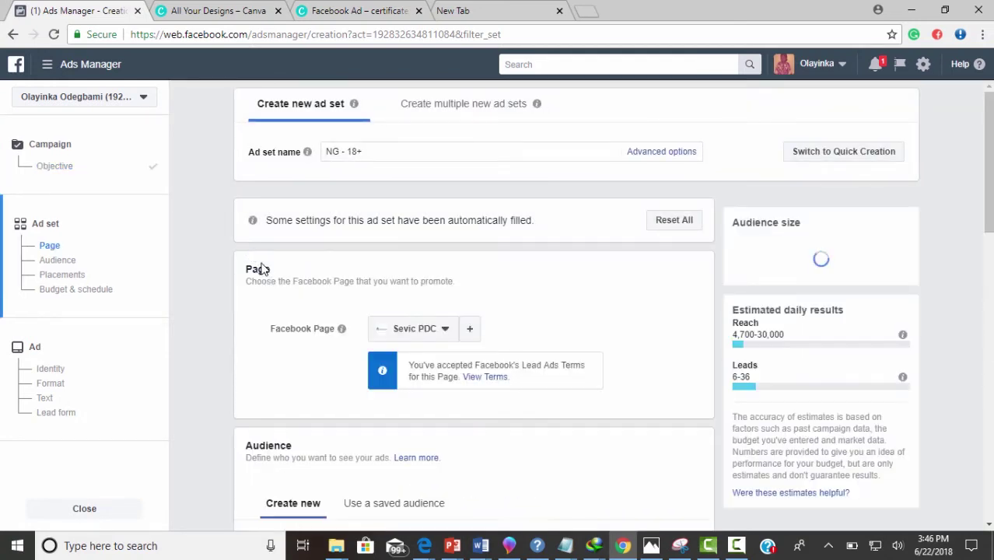
Step: Rename the ad set as "Tutorial1"
scroll(261, 268, down, 1)
scroll(261, 268, down, 1)
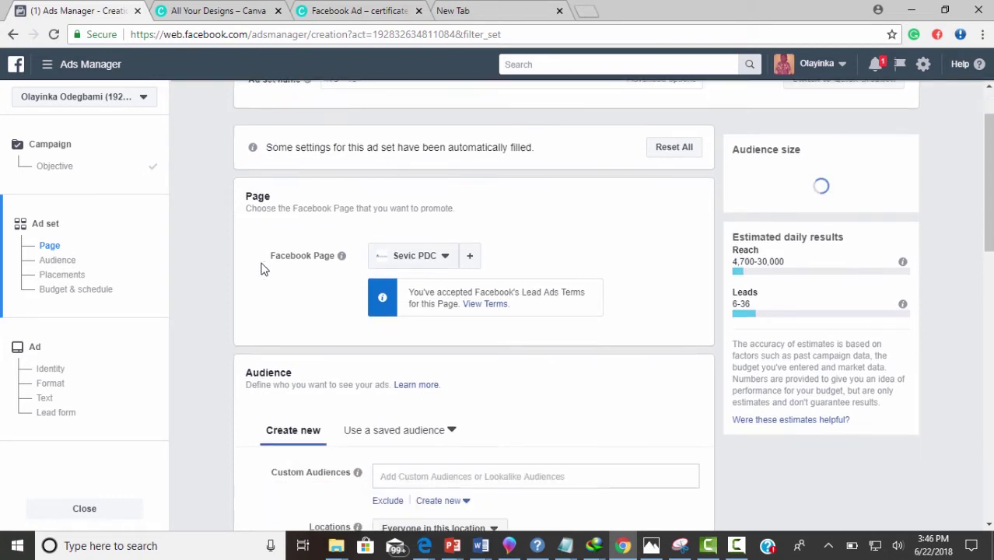
scroll(262, 268, up, 2)
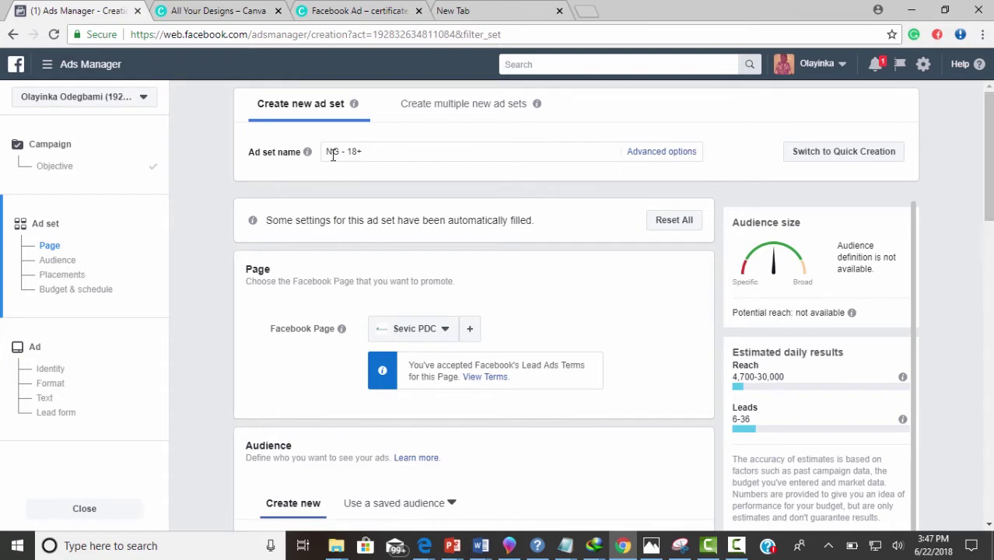
click(372, 152)
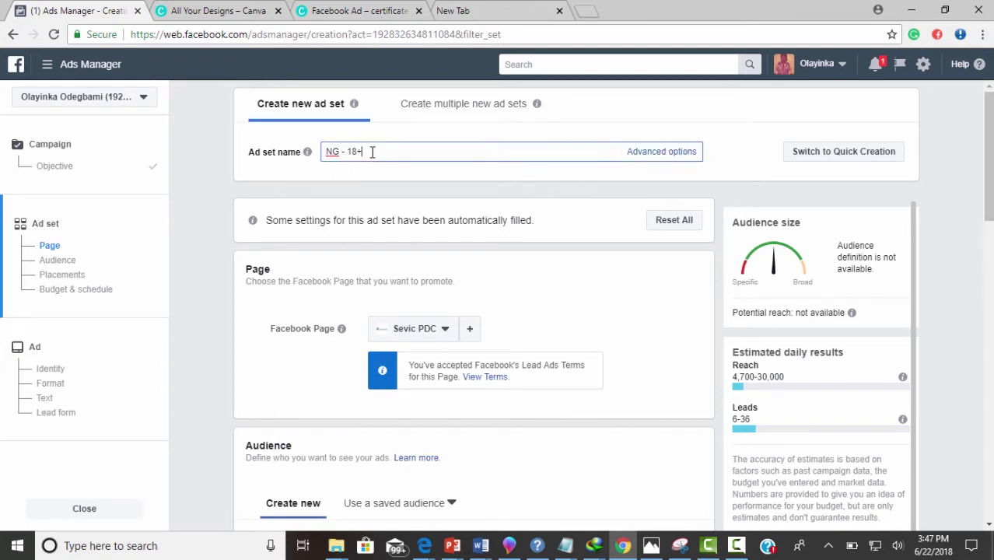
key(BackSpace)
key(BackSpace)
key(BackSpace)
key(BackSpace)
key(BackSpace)
key(BackSpace)
key(BackSpace)
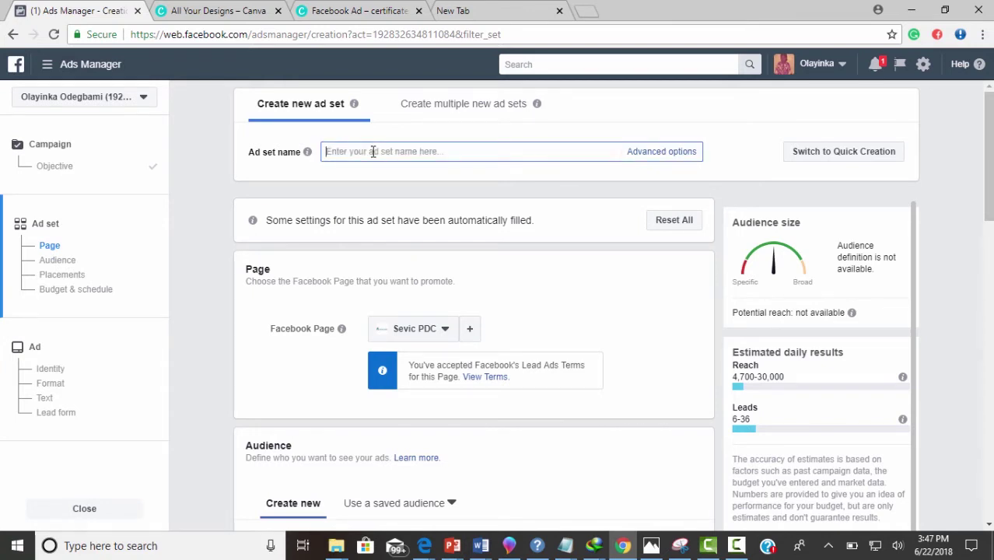
text(Tutorial1)
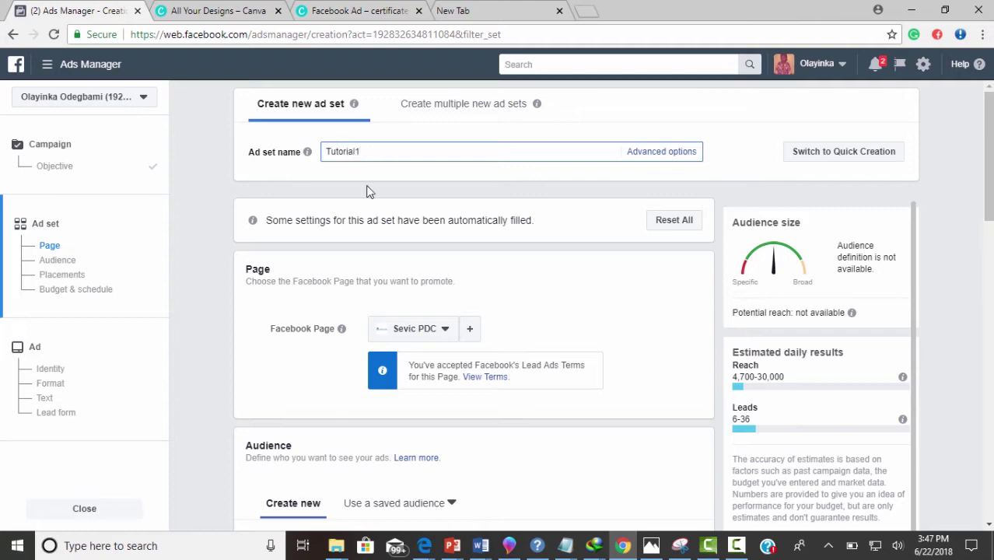
Step: Choose REPRO Agency as the Facebook Page that the ad set promotes
scroll(362, 213, down, 3)
scroll(344, 215, up, 3)
scroll(568, 295, down, 3)
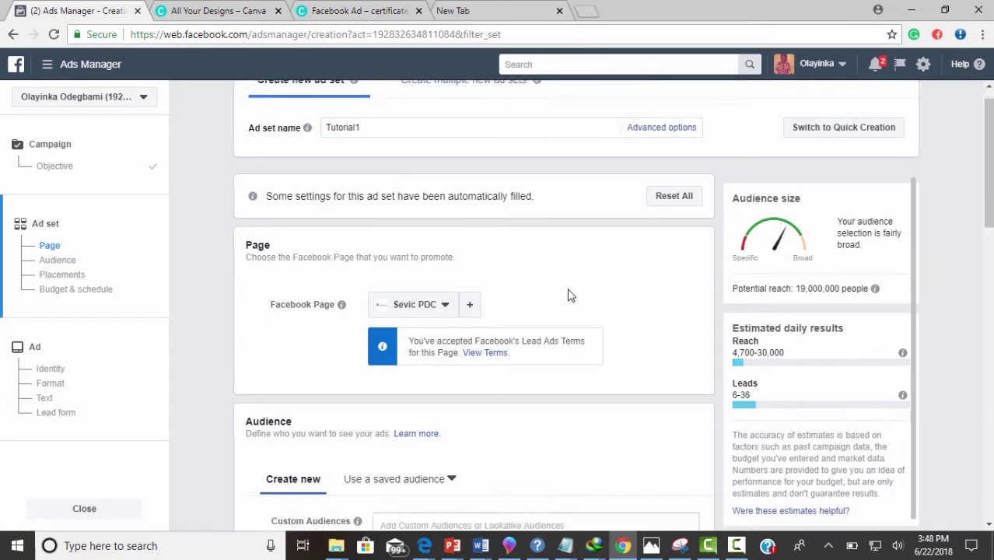
scroll(249, 219, up, 1)
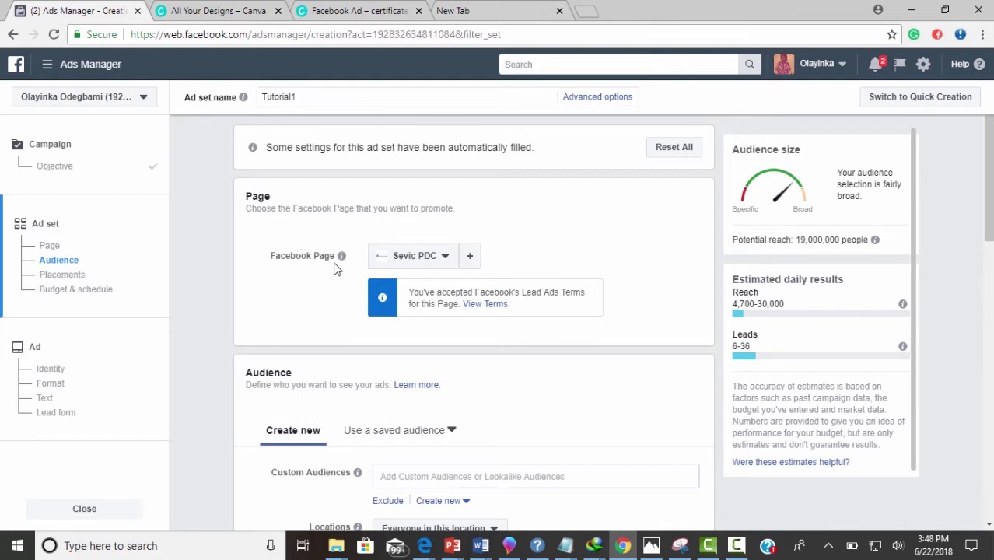
click(445, 258)
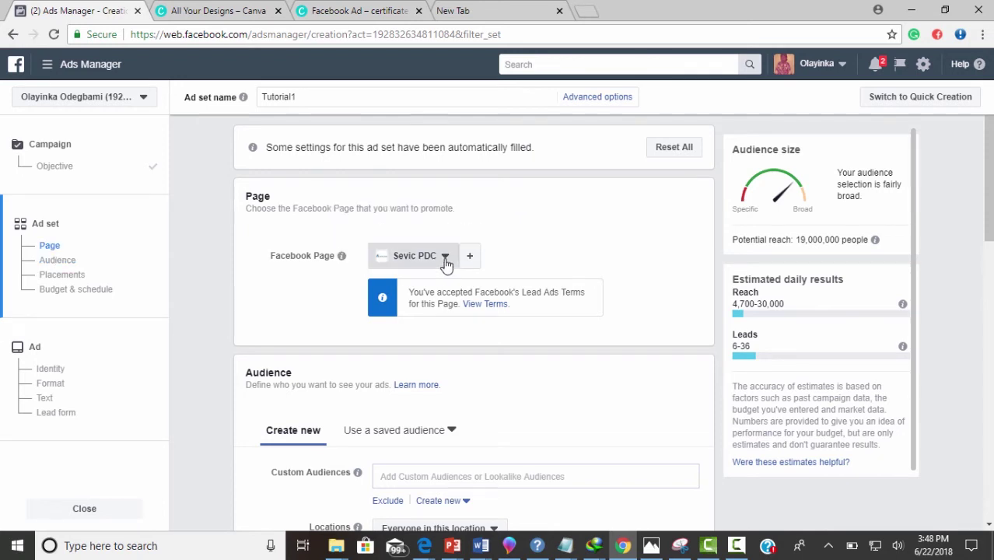
scroll(381, 382, down, 3)
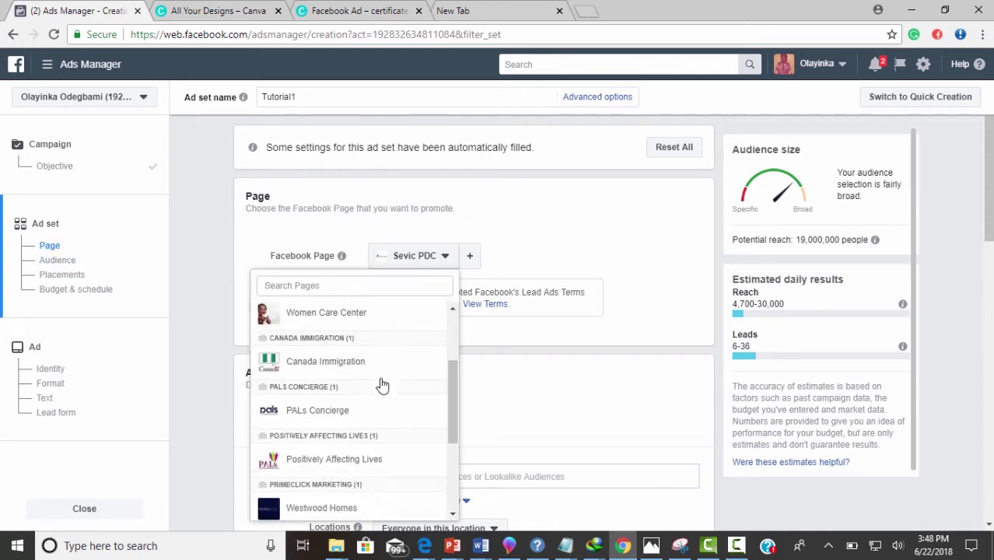
scroll(381, 382, up, 2)
scroll(382, 384, up, 1)
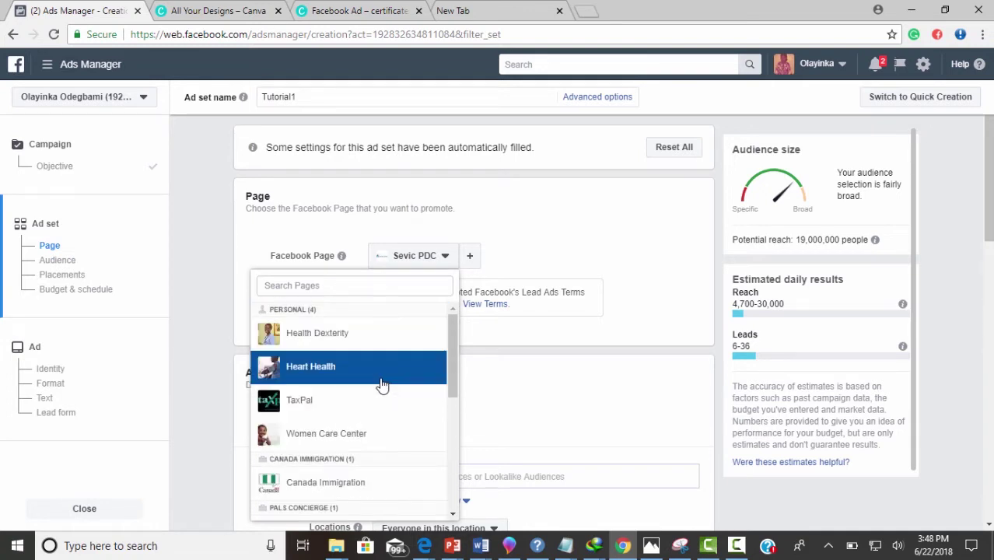
scroll(395, 358, down, 3)
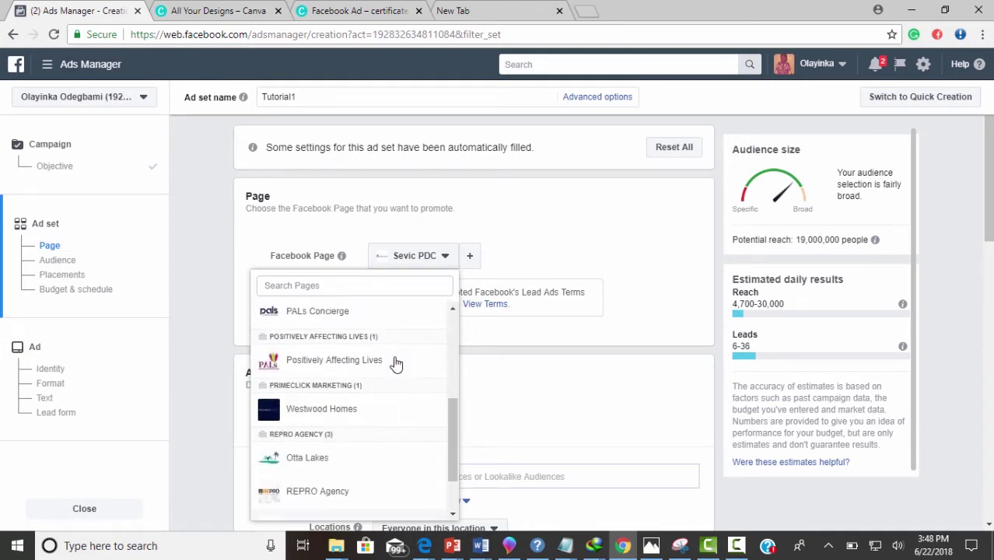
scroll(395, 363, down, 1)
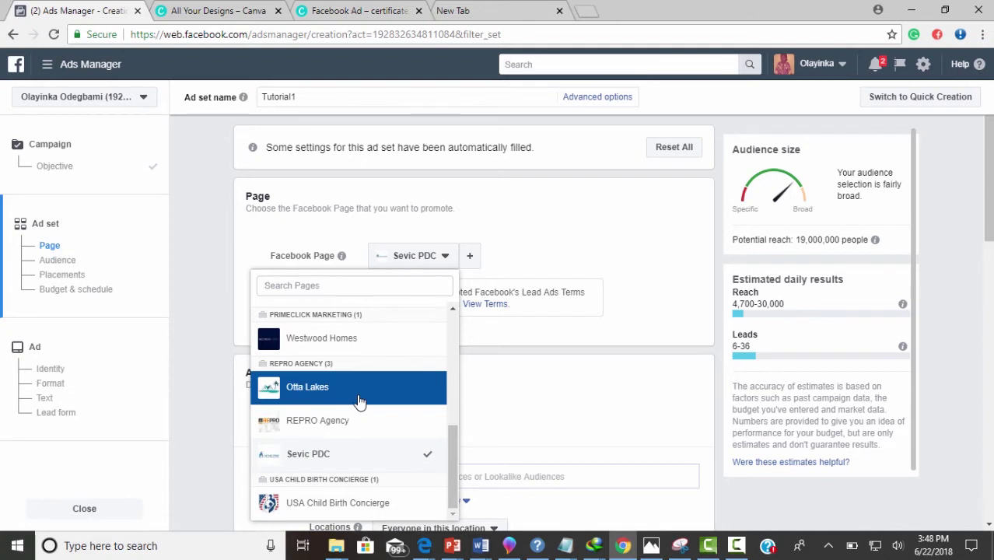
click(377, 422)
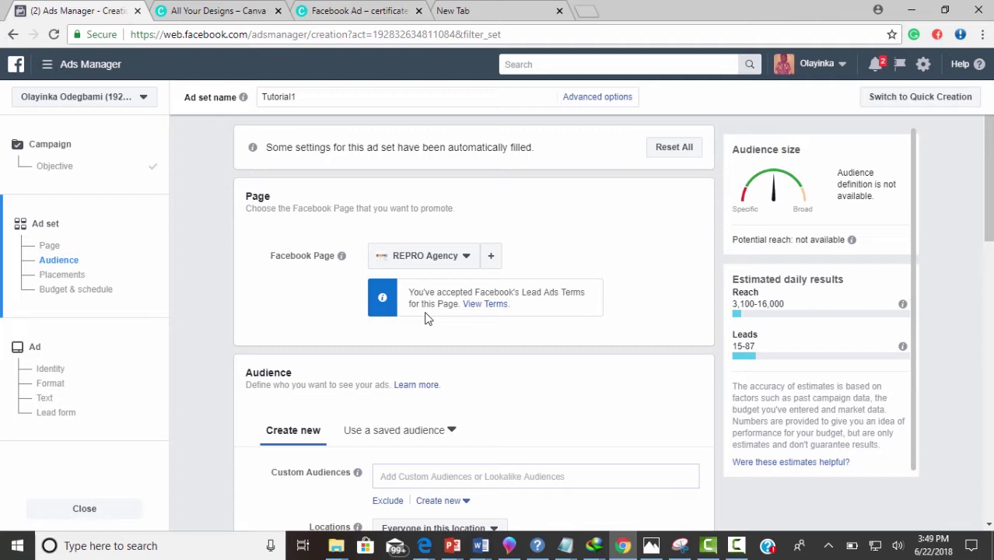
Step: Open the Lead Adverts Terms, accept them for The Value Hub page, and return to the ad set settings
click(500, 306)
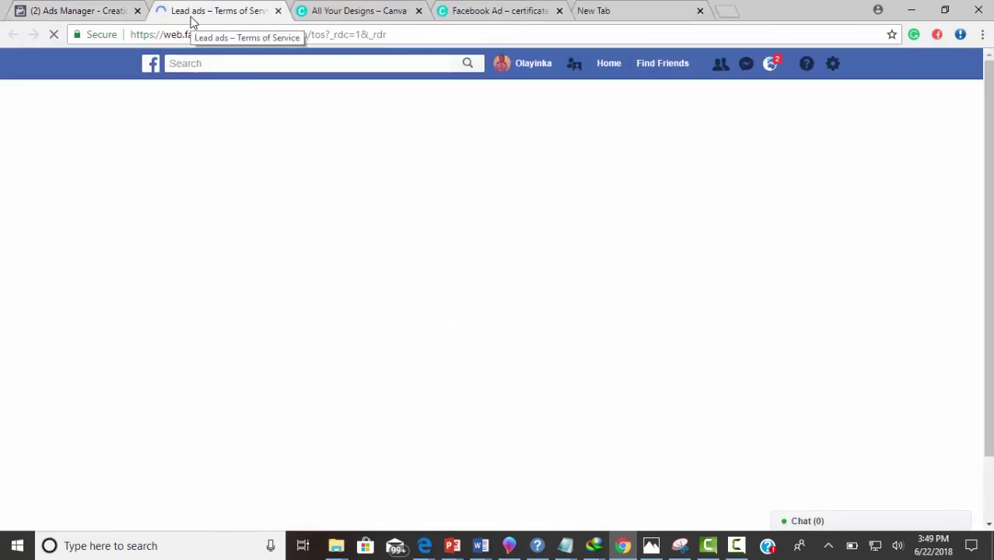
scroll(297, 286, down, 3)
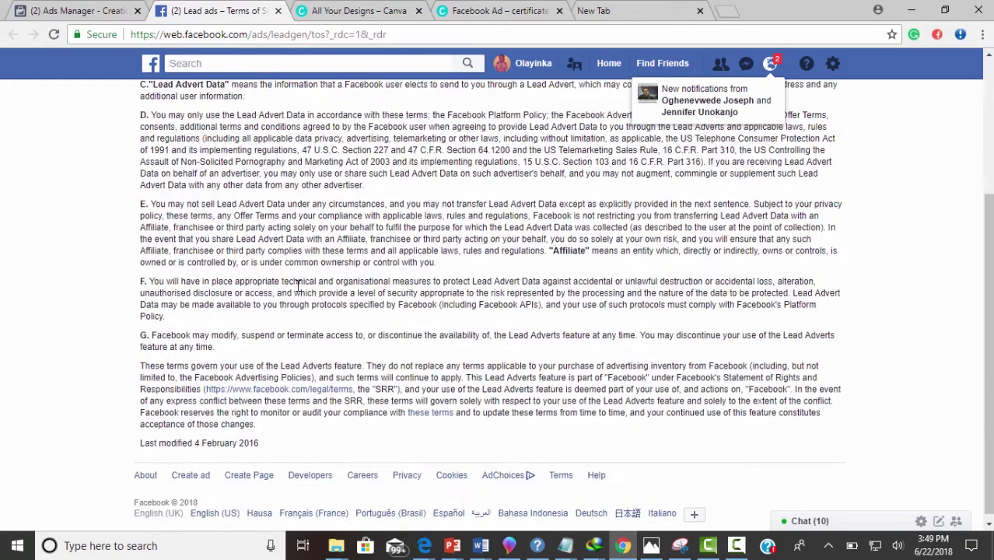
scroll(294, 233, up, 3)
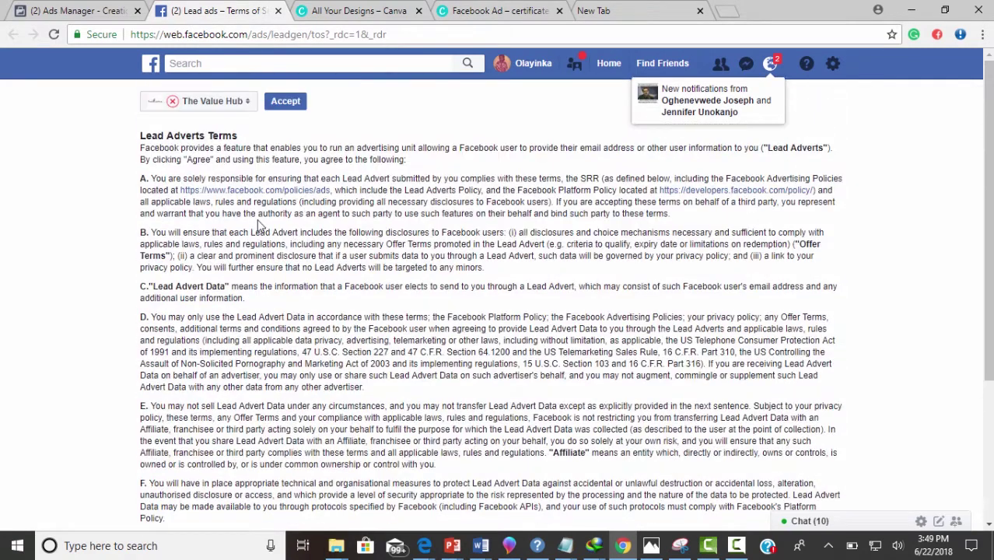
click(285, 102)
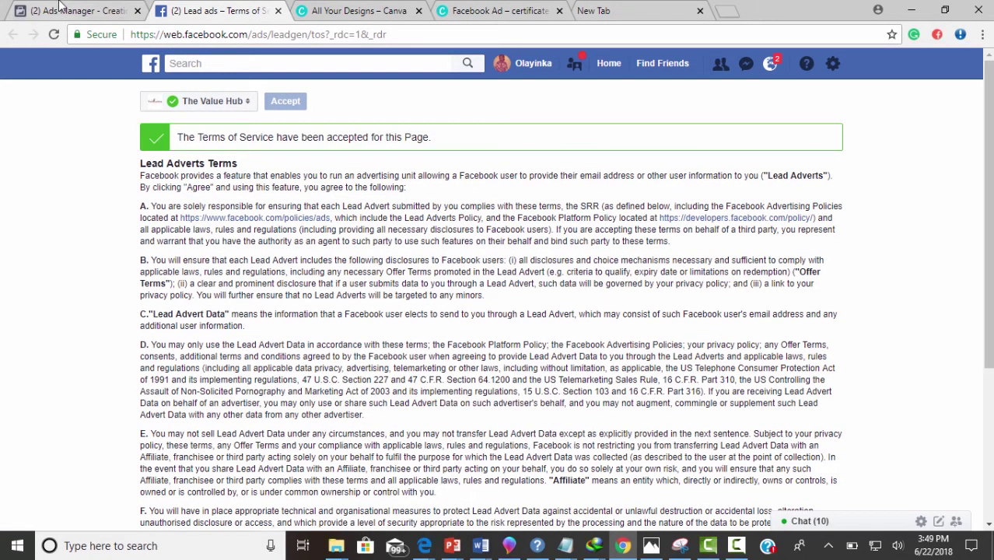
click(66, 11)
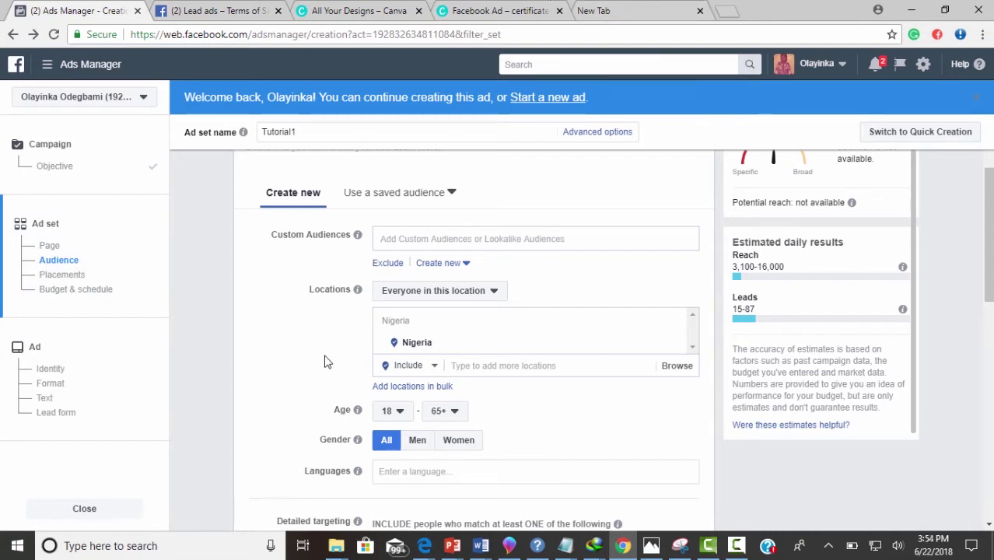
Step: Open Audience Insights in a separate browser tab and start with the Everyone on Facebook audience
scroll(327, 362, down, 2)
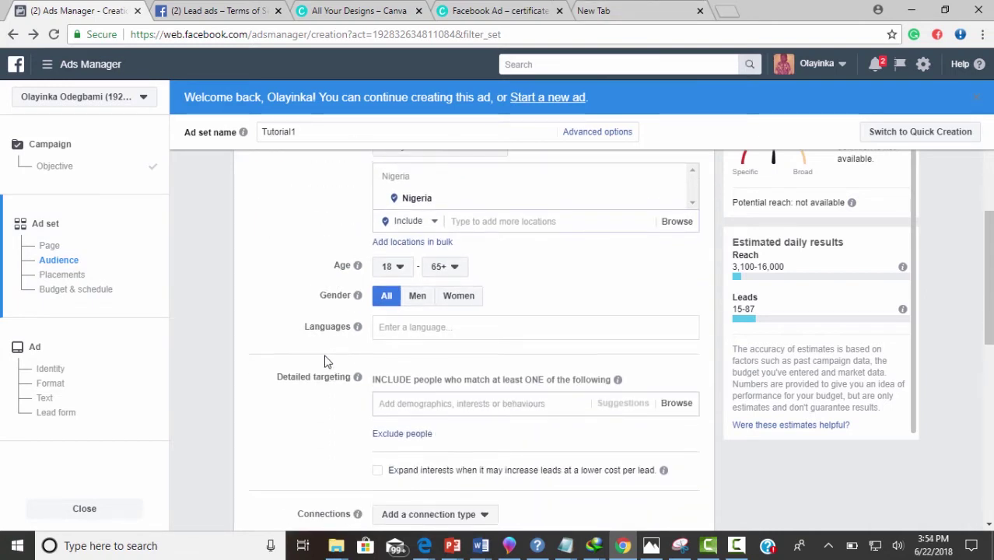
scroll(326, 361, up, 3)
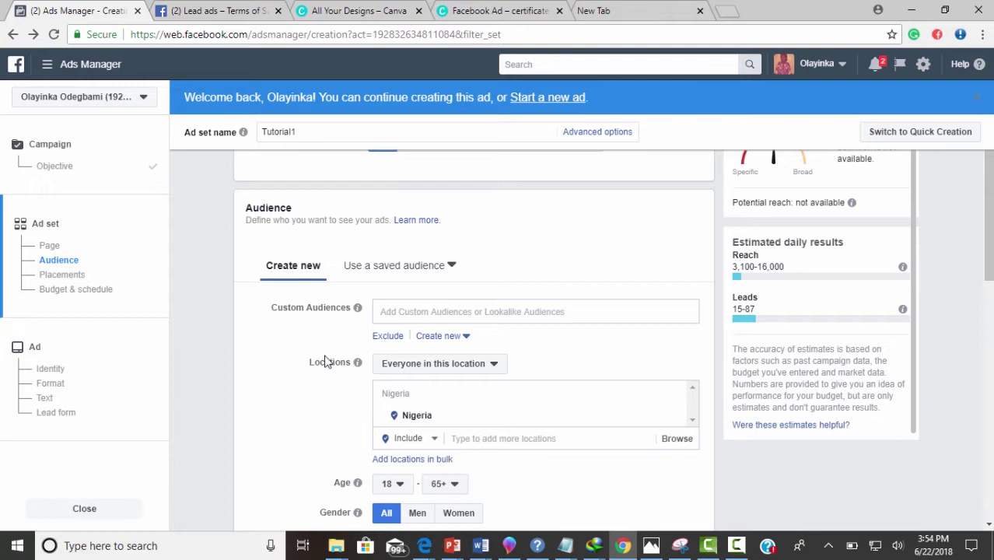
click(45, 70)
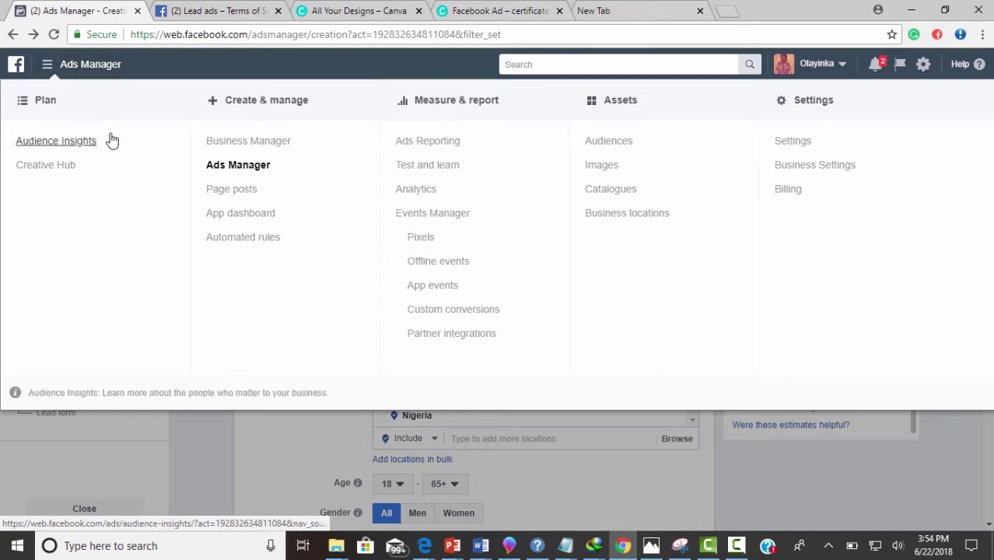
right_click(49, 150)
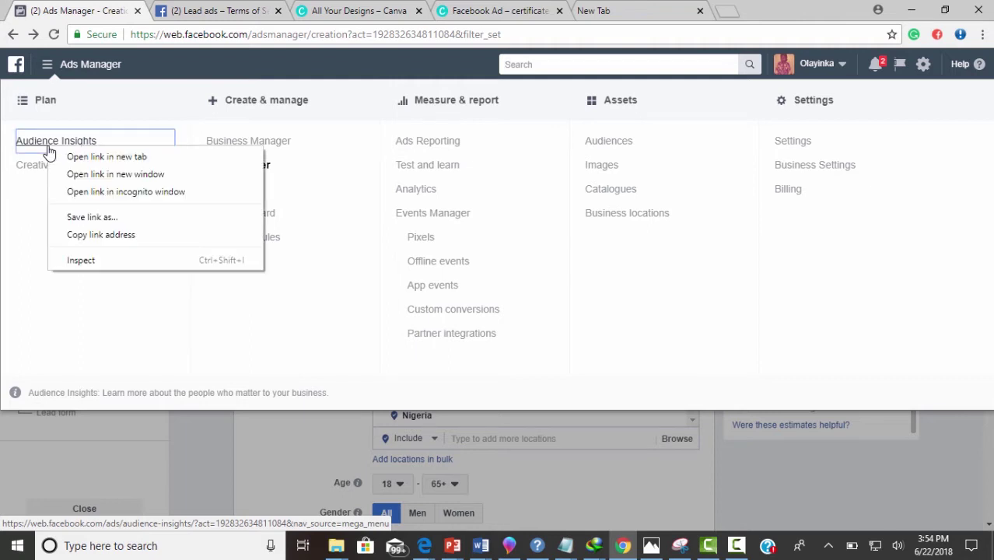
click(105, 158)
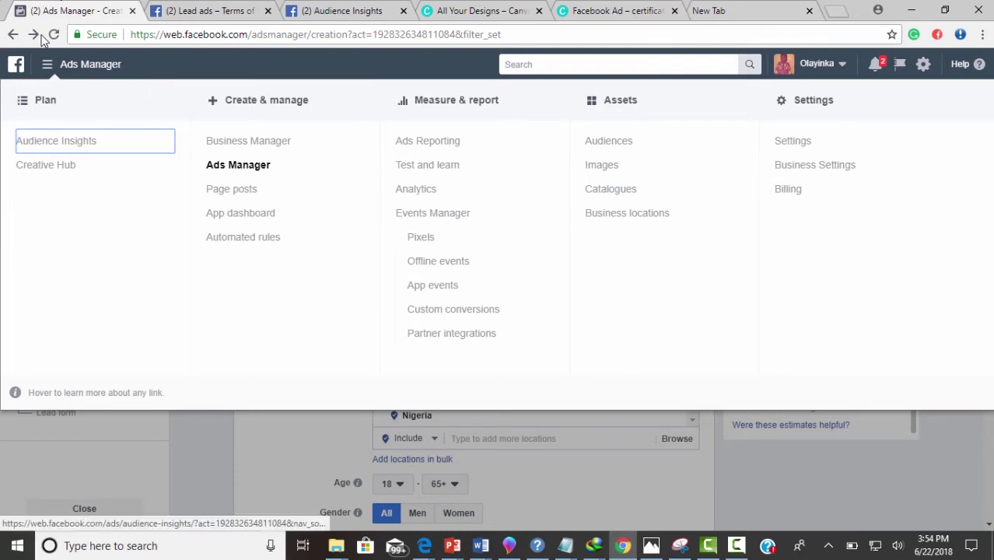
click(298, 8)
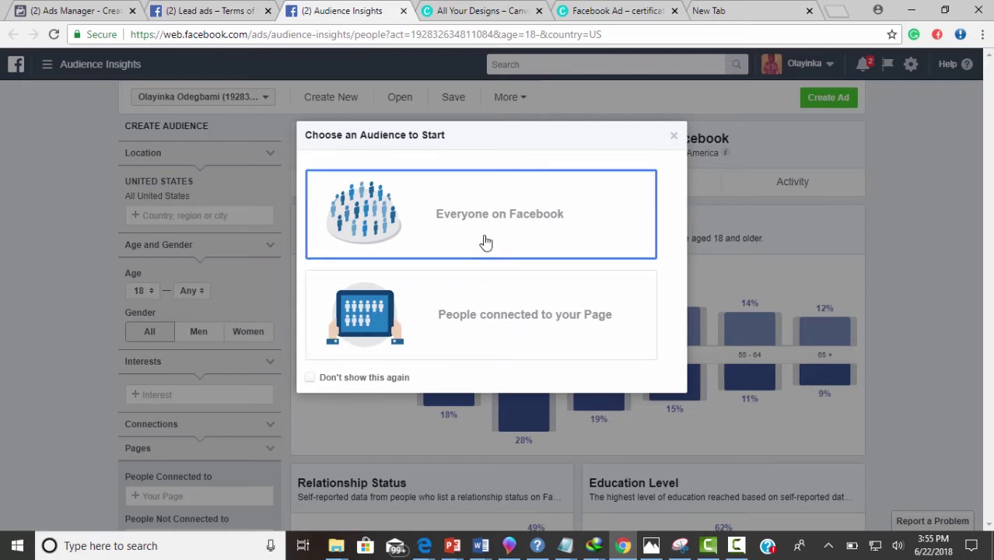
click(485, 242)
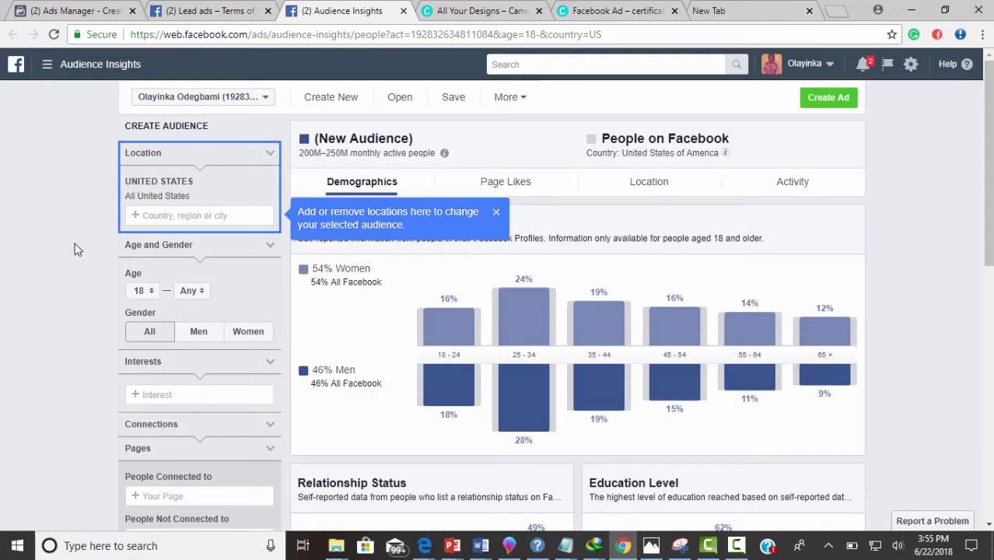
Step: Replace United States with the country Nigeria as the audience location
click(270, 156)
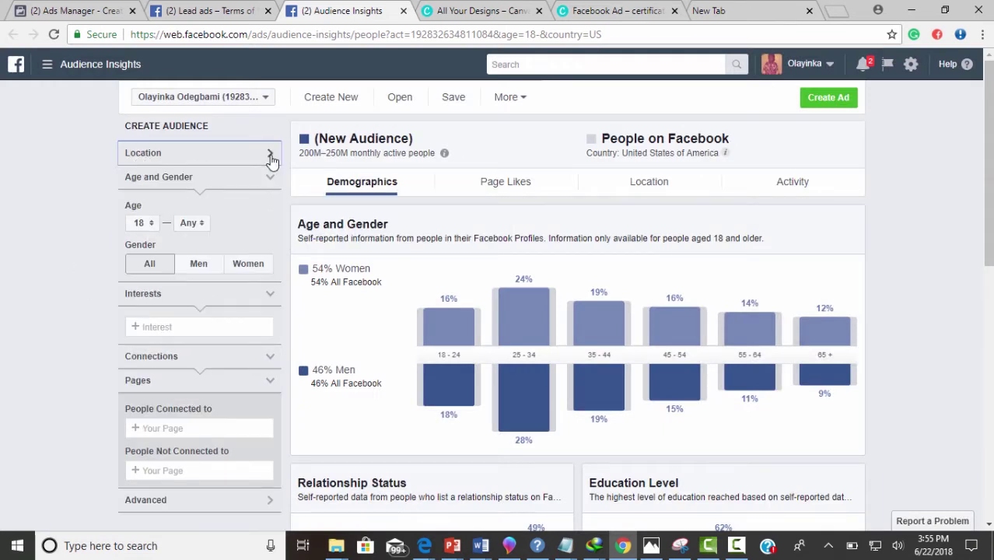
click(270, 156)
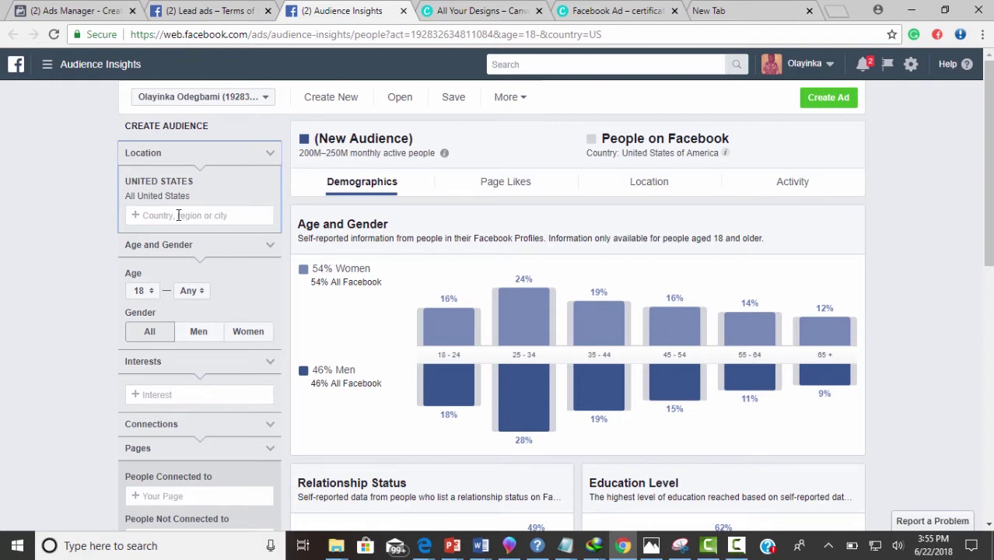
click(270, 184)
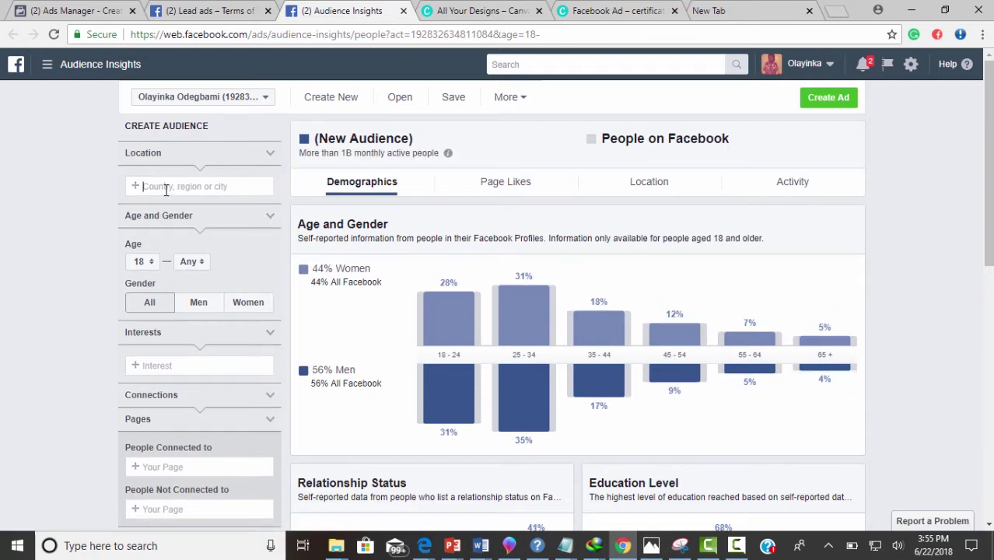
text(Niger)
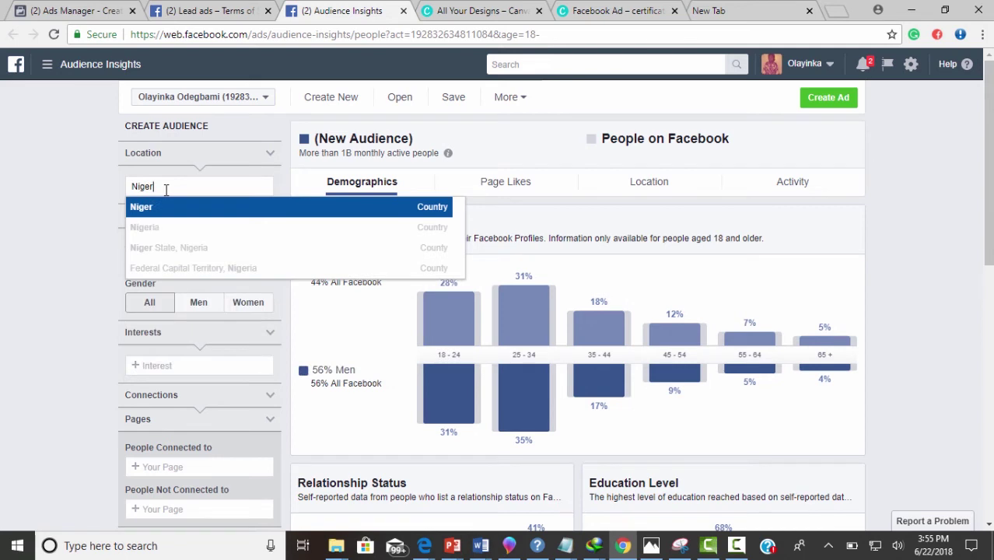
click(180, 229)
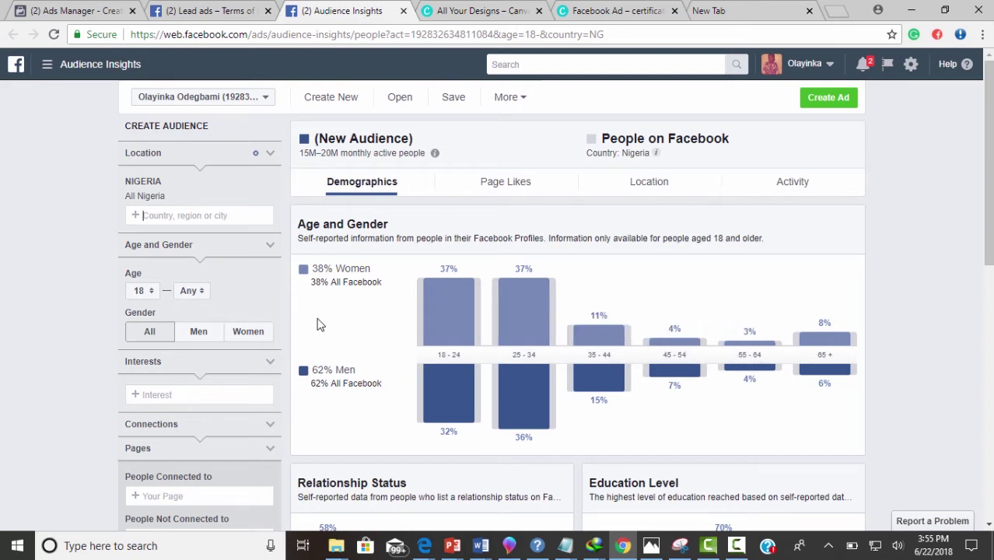
Step: Set the audience's age range to 29–50
scroll(406, 243, down, 1)
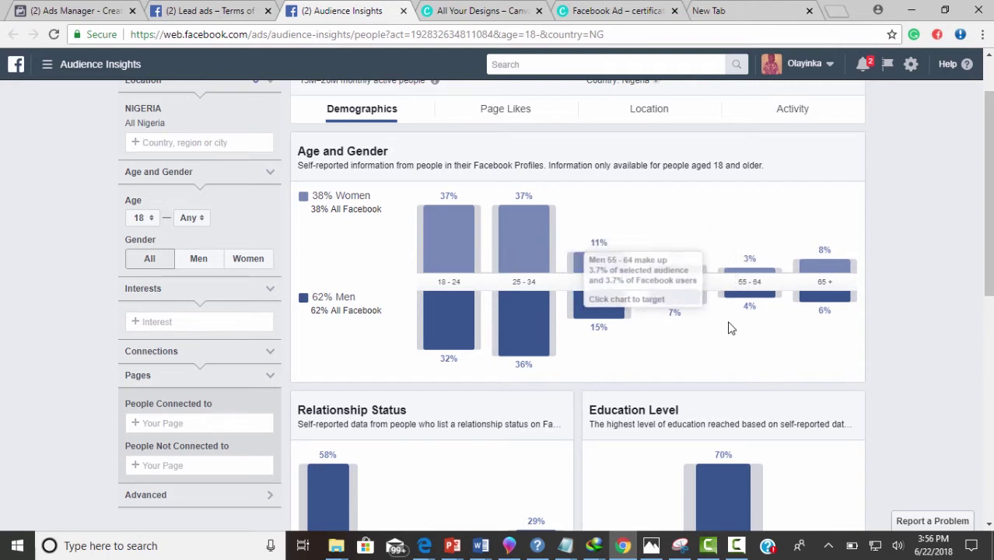
click(143, 219)
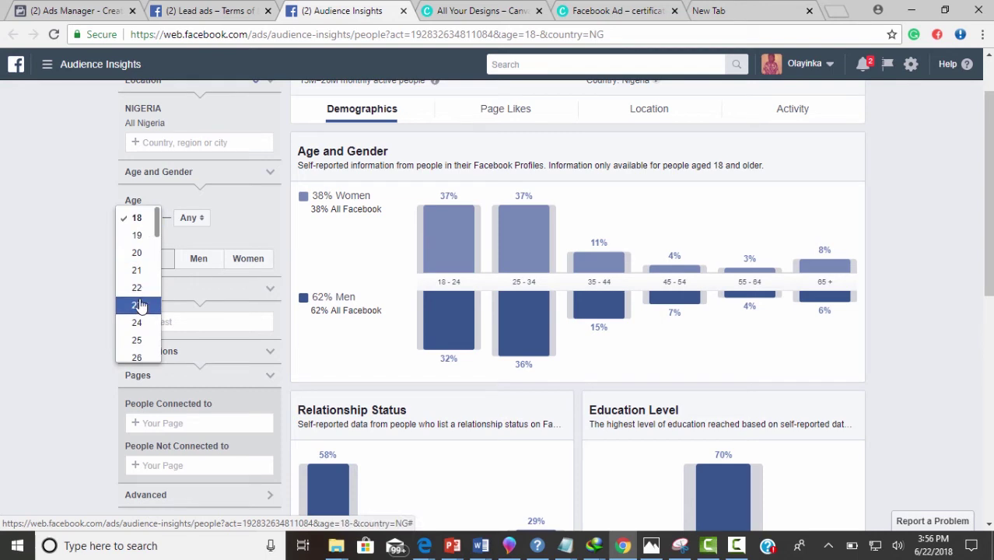
scroll(140, 318, down, 1)
scroll(138, 307, down, 1)
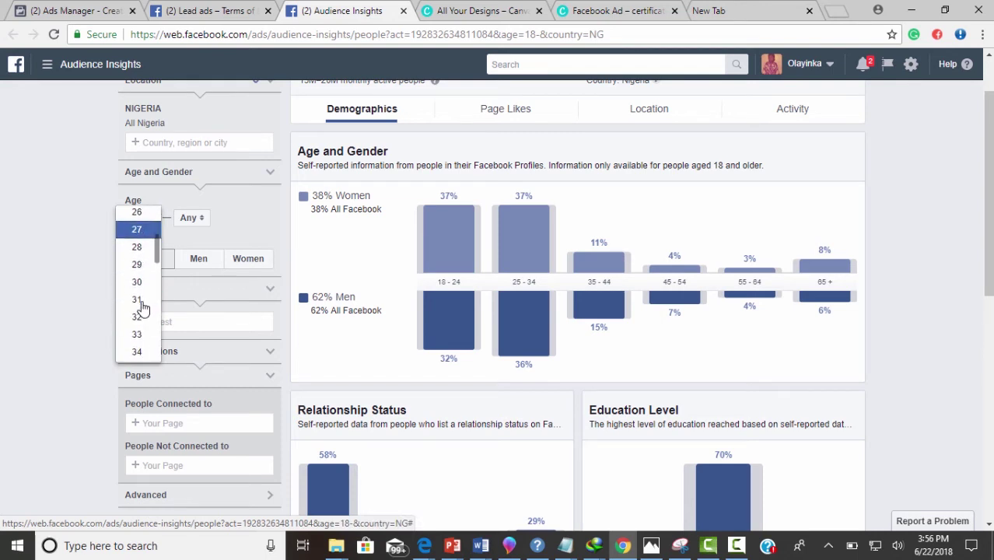
click(142, 265)
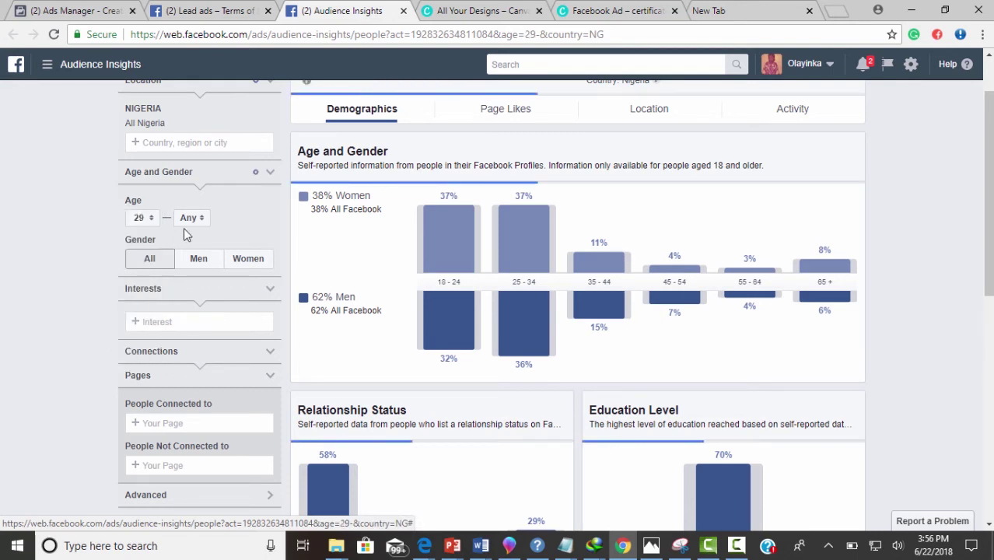
click(188, 217)
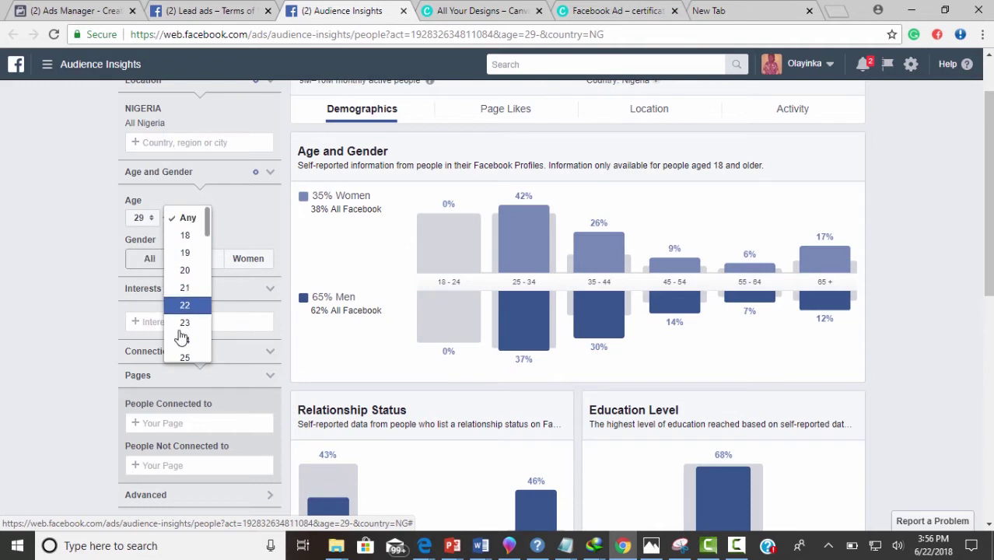
scroll(179, 337, down, 6)
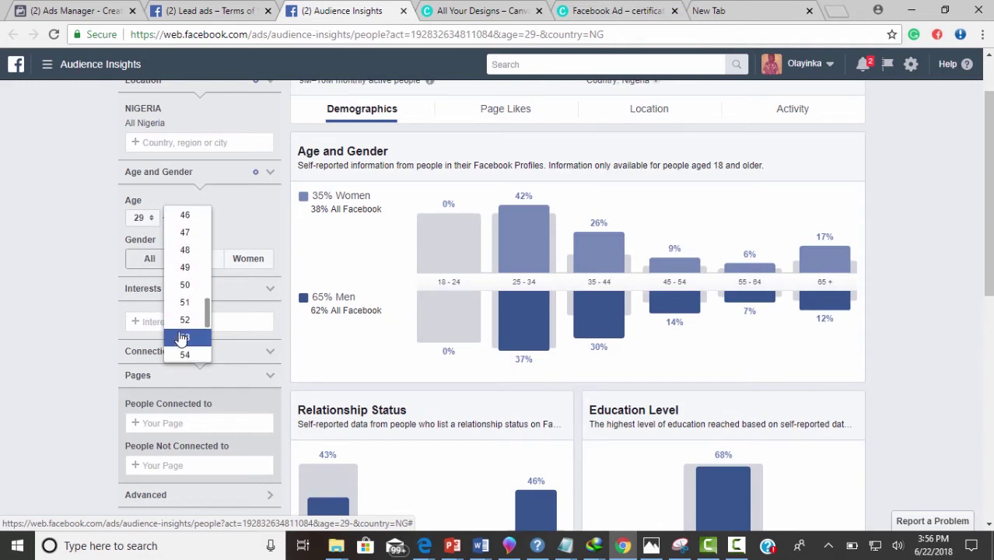
click(186, 286)
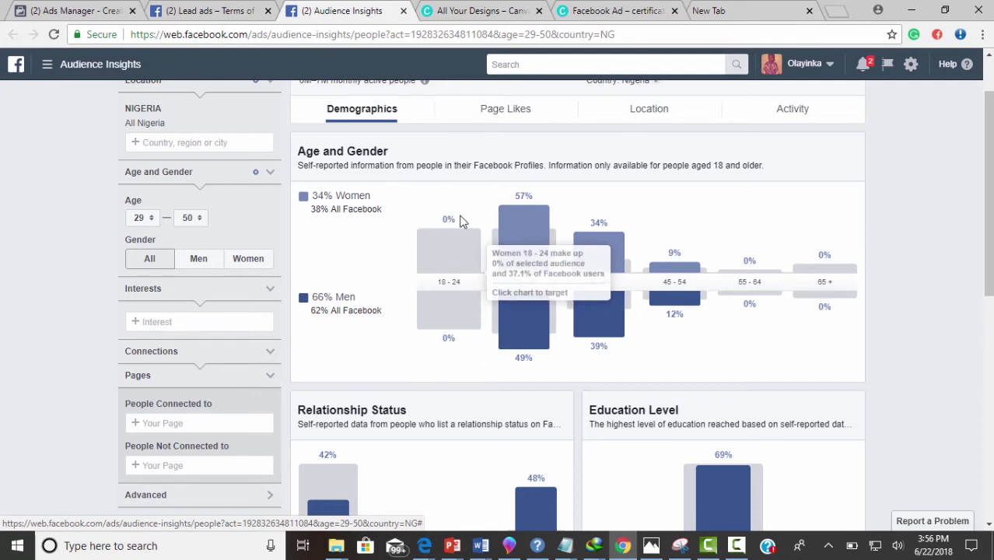
Step: Compare the audience filtered to men only and to women only, ending with the gender set to All
scroll(460, 283, up, 1)
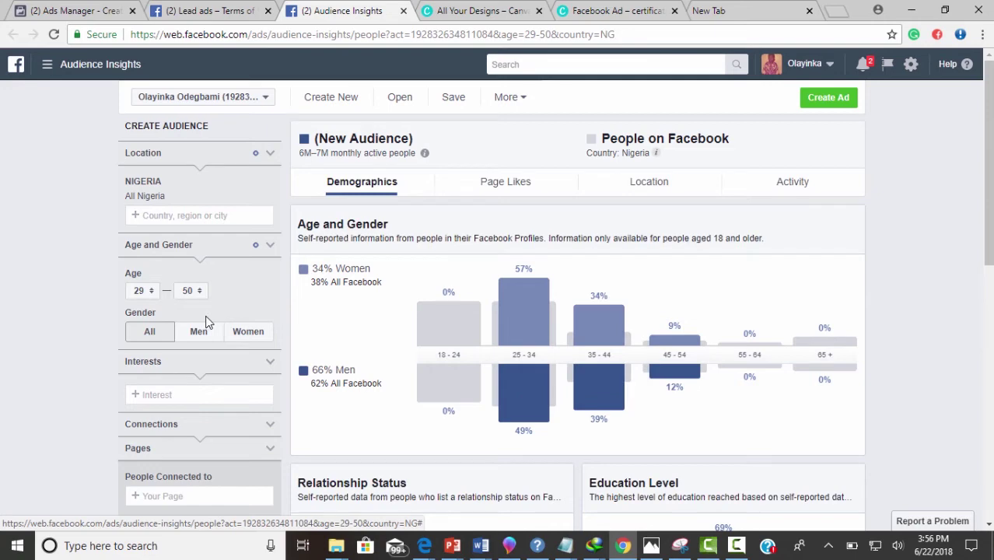
scroll(206, 320, down, 3)
scroll(206, 315, up, 3)
click(199, 335)
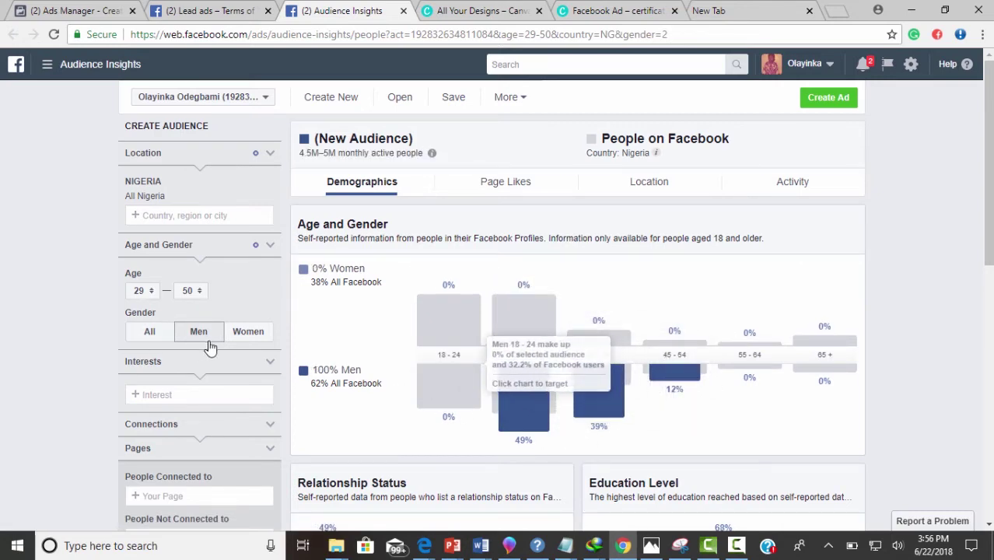
click(261, 341)
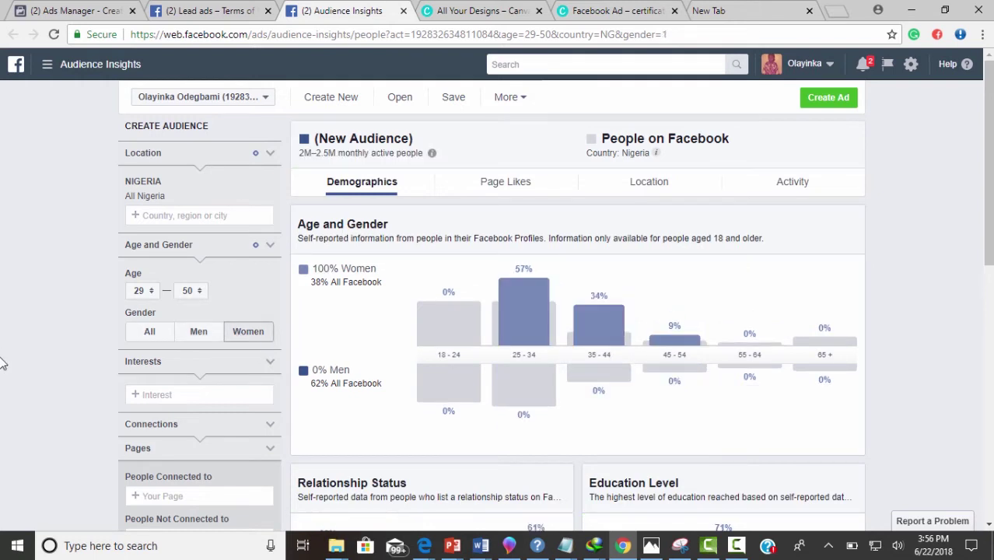
click(158, 332)
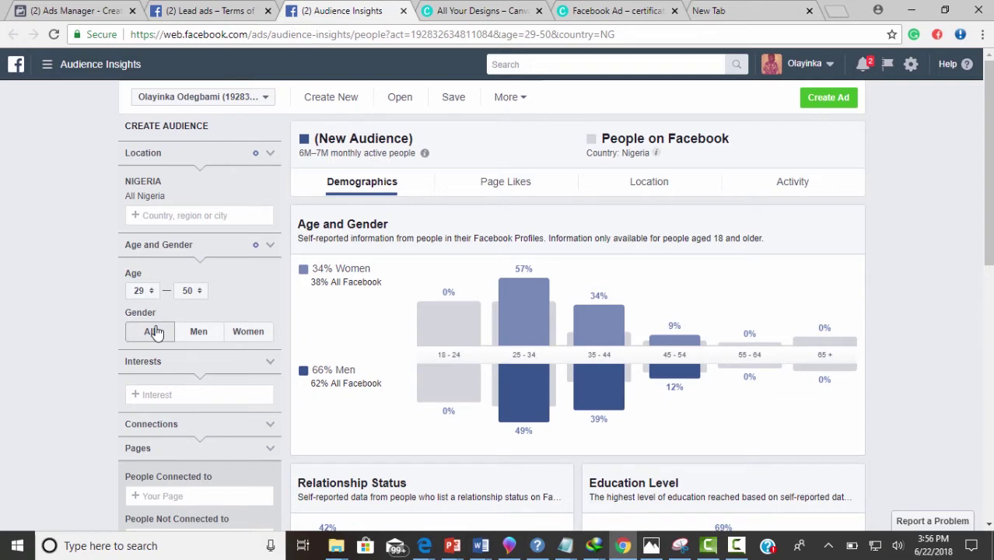
Step: Search the interests for "real estate" and add Real estate broker as an audience interest
scroll(155, 326, down, 2)
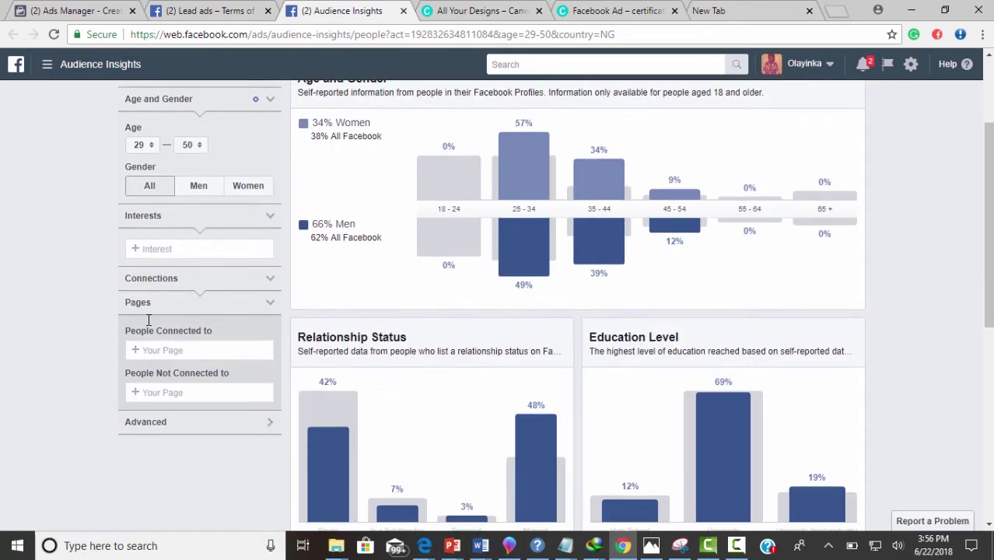
click(151, 248)
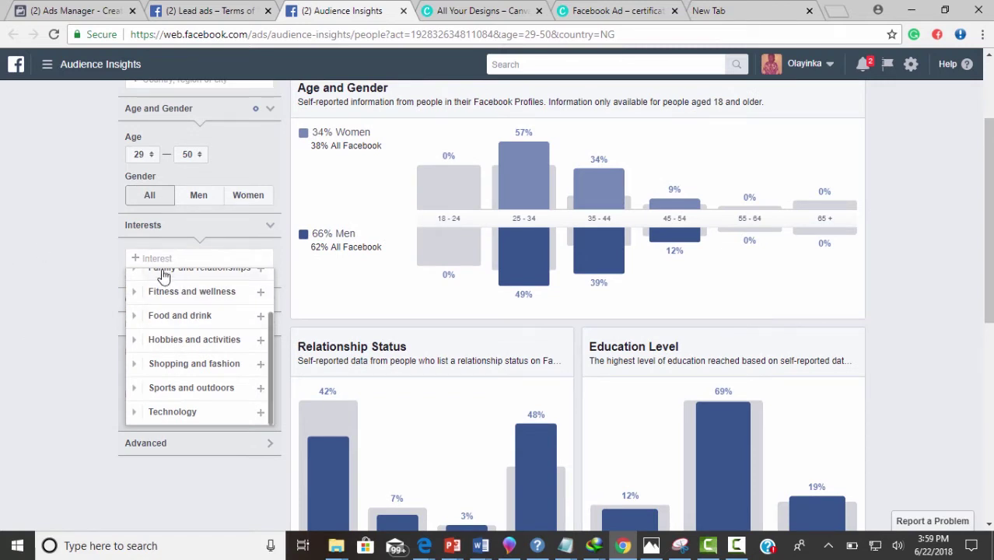
text(real)
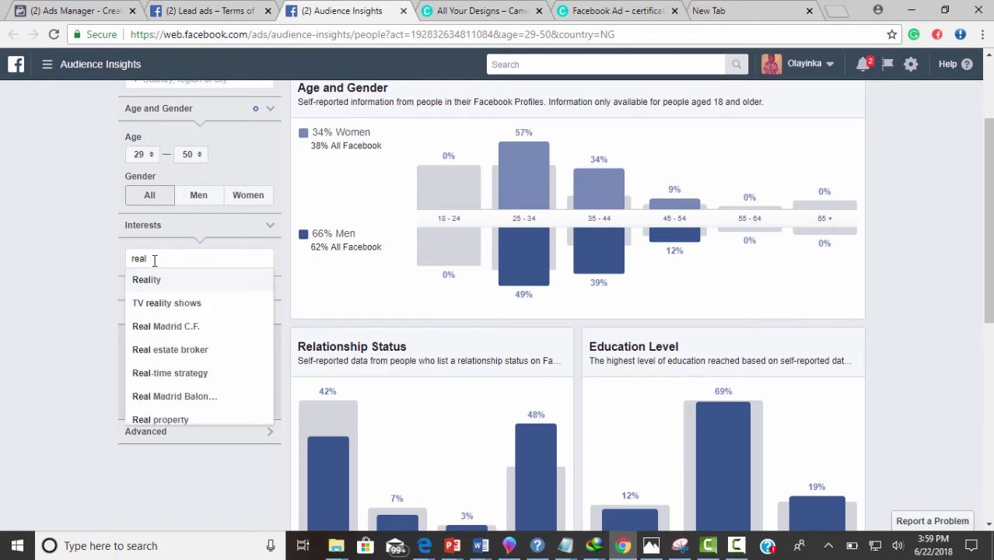
text( esta)
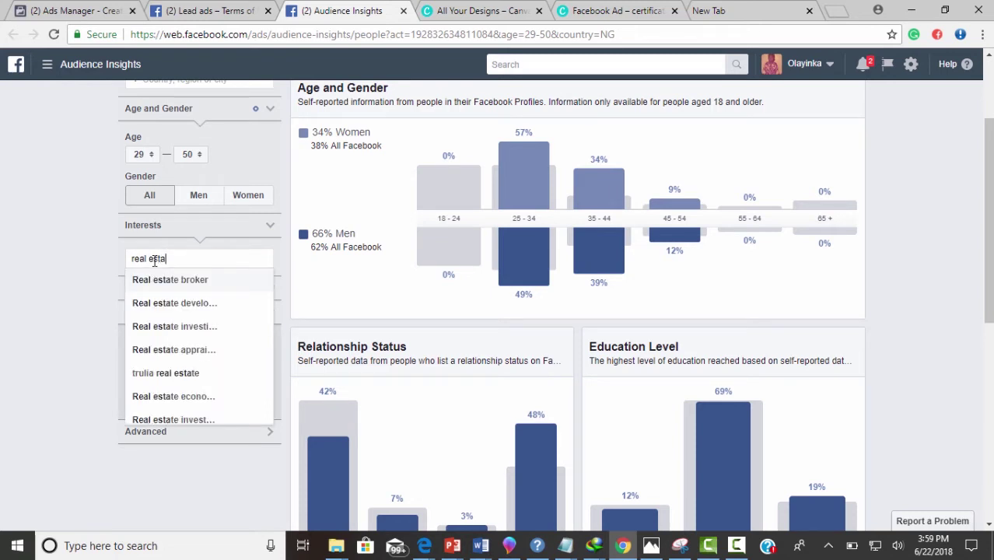
text(te)
key(Return)
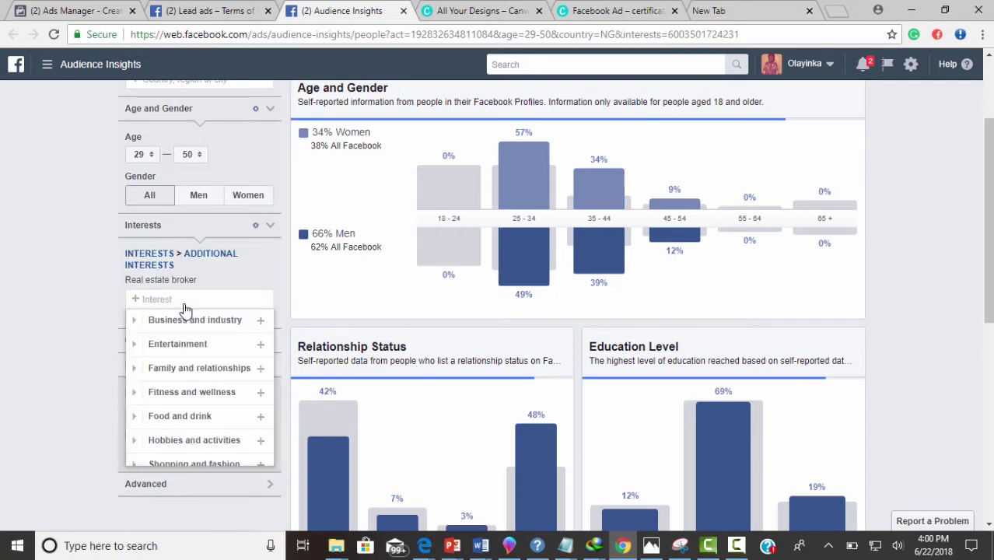
click(47, 278)
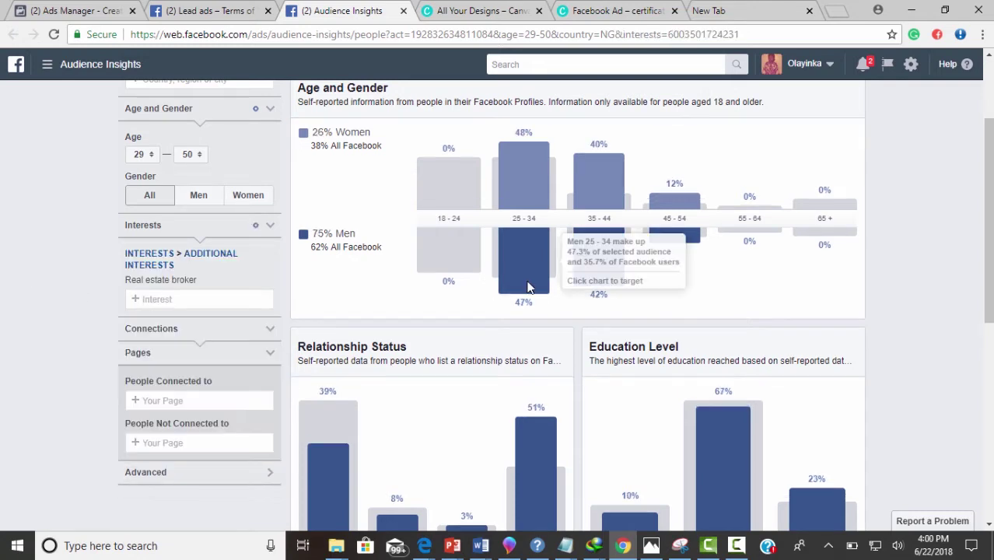
Step: Examine the audience's demographics, including age and gender, relationship status, education level and job titles
scroll(327, 315, up, 1)
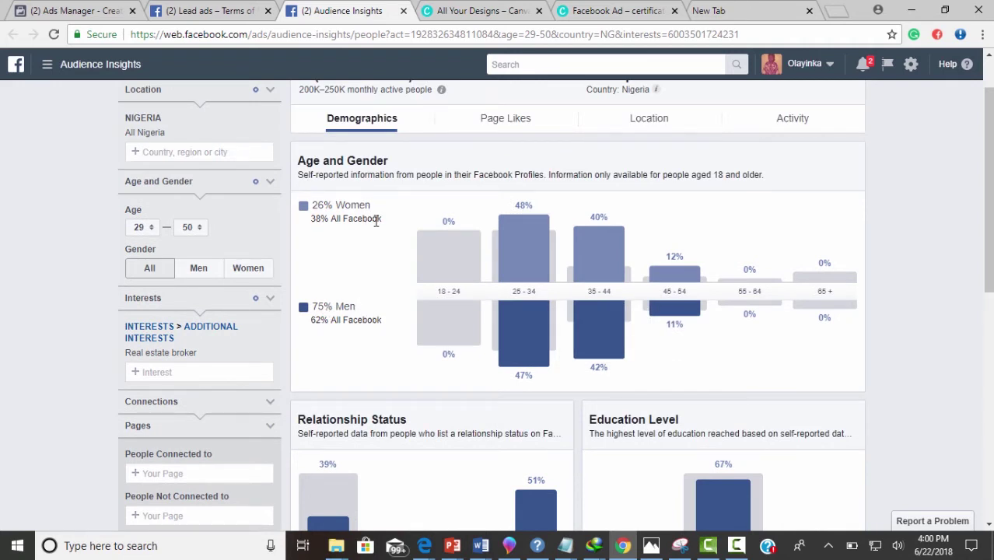
scroll(381, 241, down, 3)
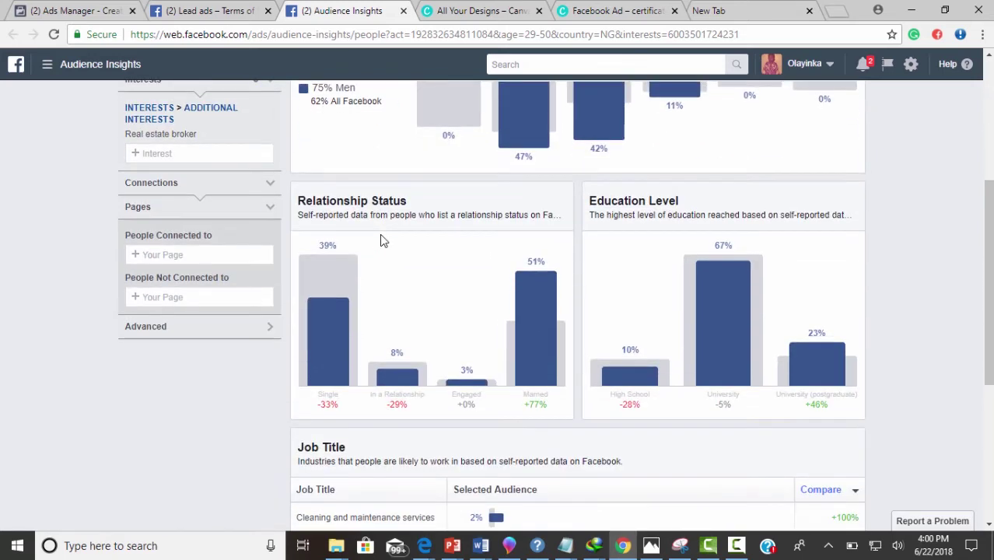
scroll(381, 241, down, 4)
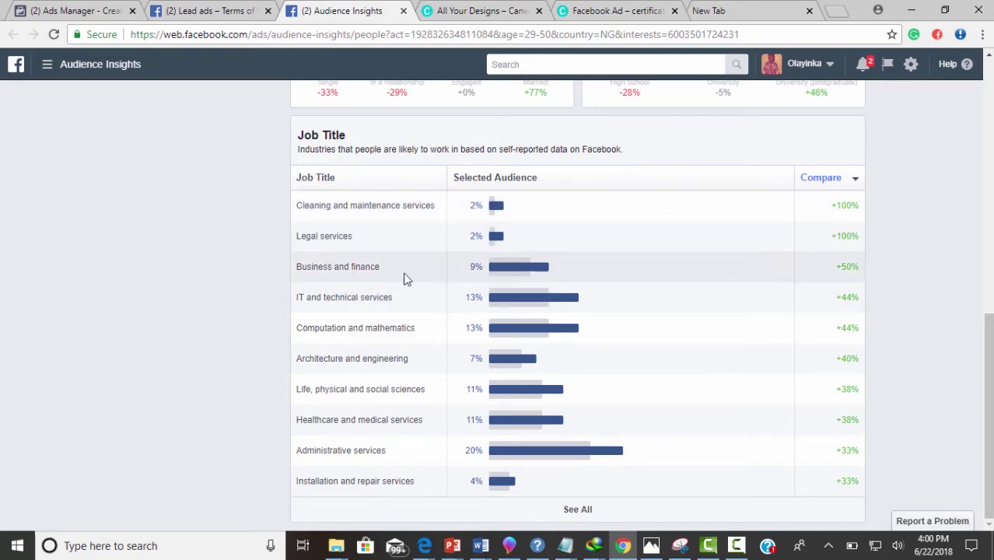
scroll(350, 386, up, 10)
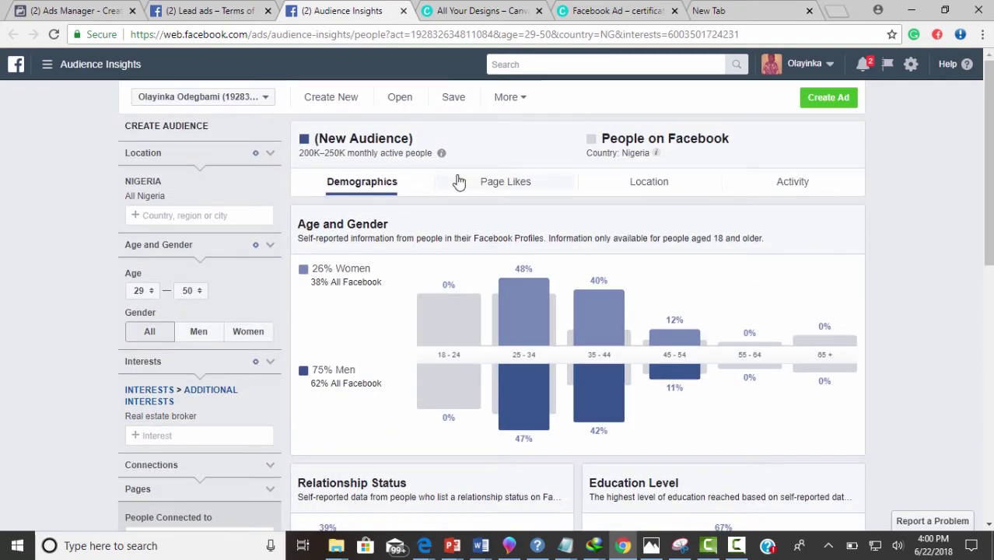
Step: Examine the top categories and the relevant Facebook Pages that this audience likes
click(506, 184)
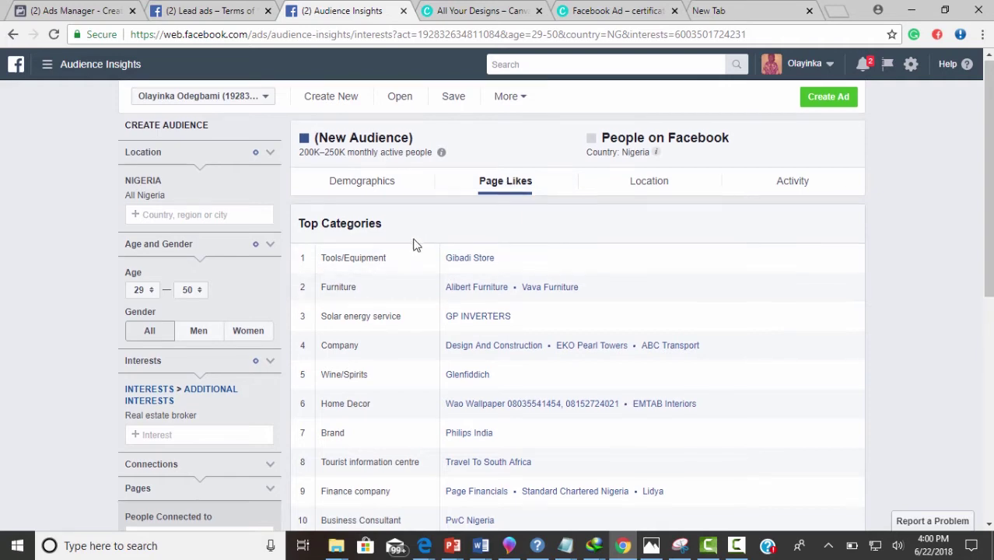
scroll(414, 244, down, 1)
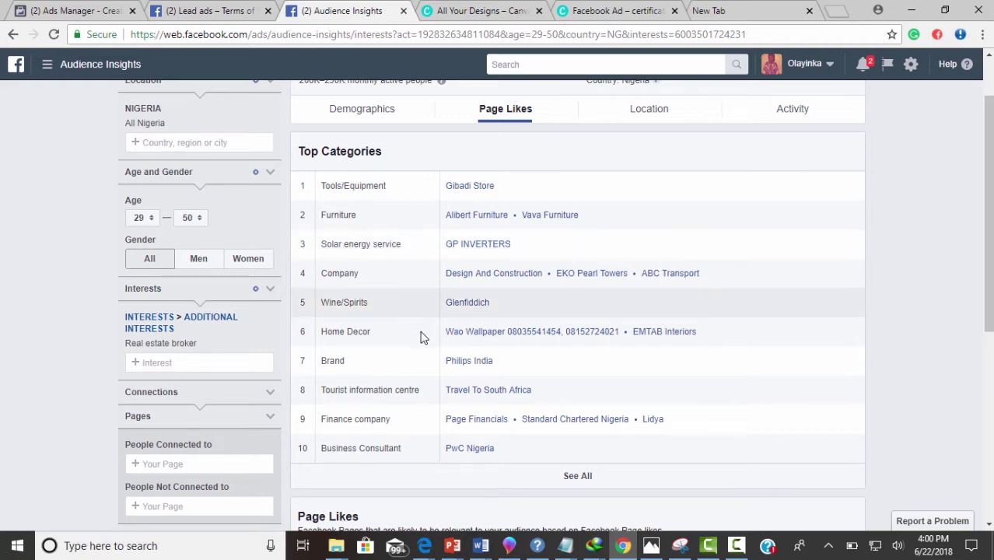
scroll(426, 363, down, 5)
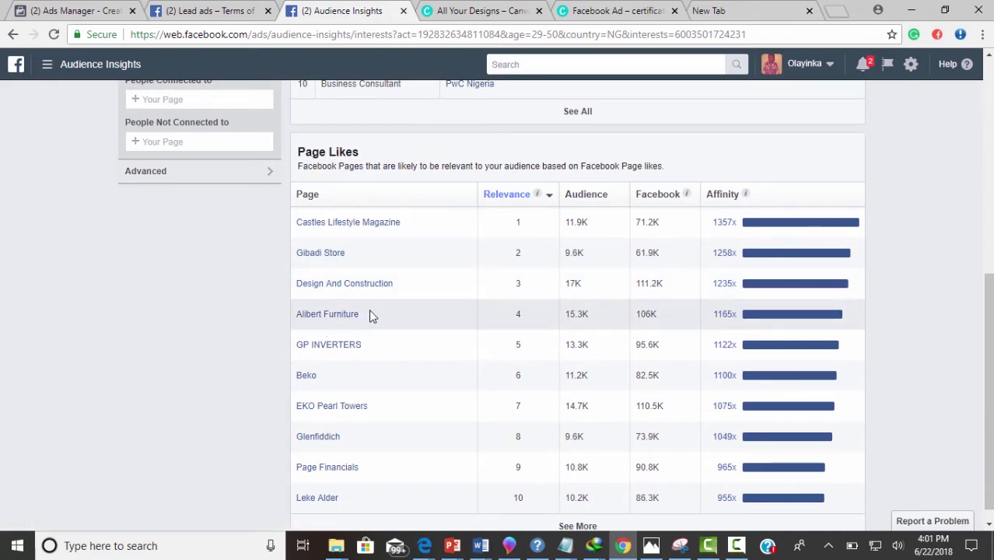
scroll(355, 296, up, 6)
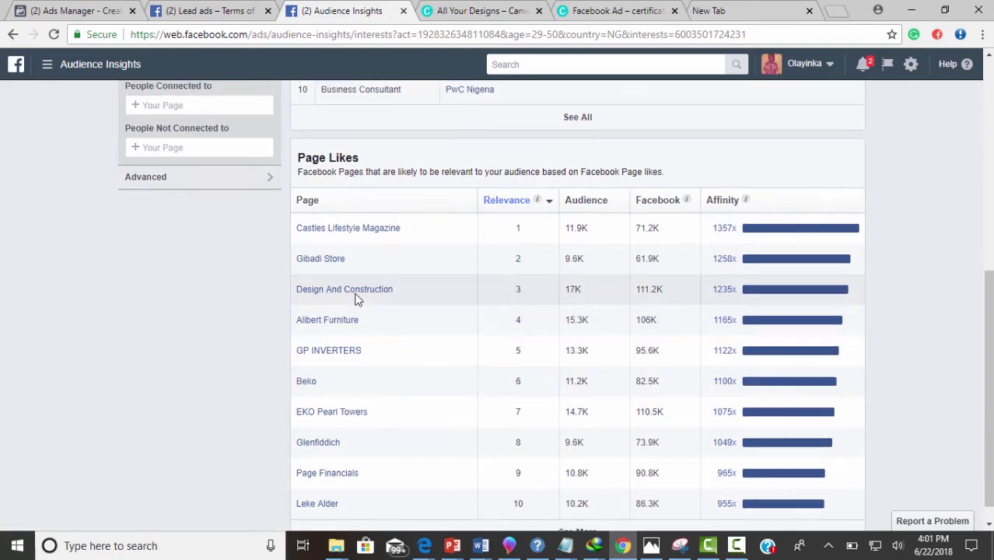
Step: Examine the audience's locations, expanding the top towns and cities to the full list
click(620, 192)
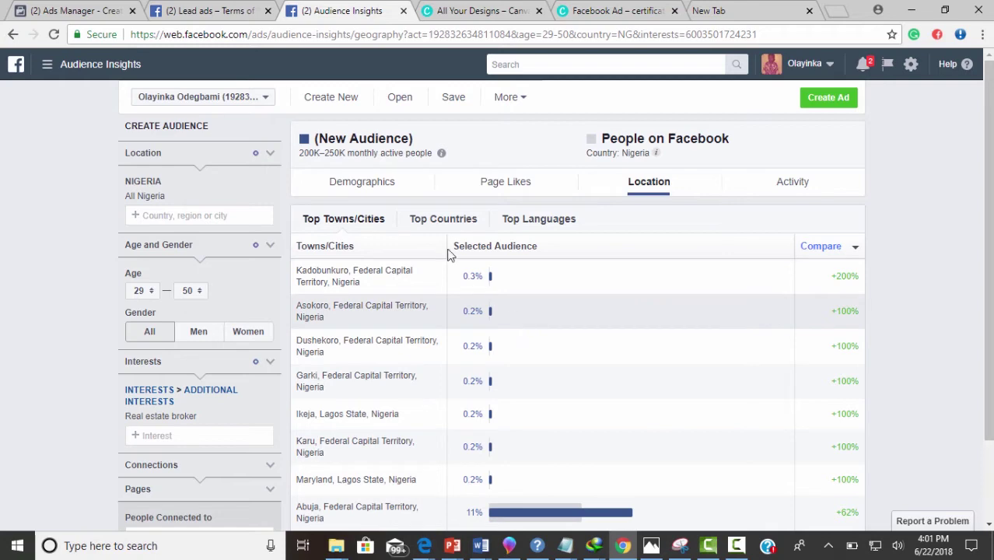
scroll(373, 284, down, 2)
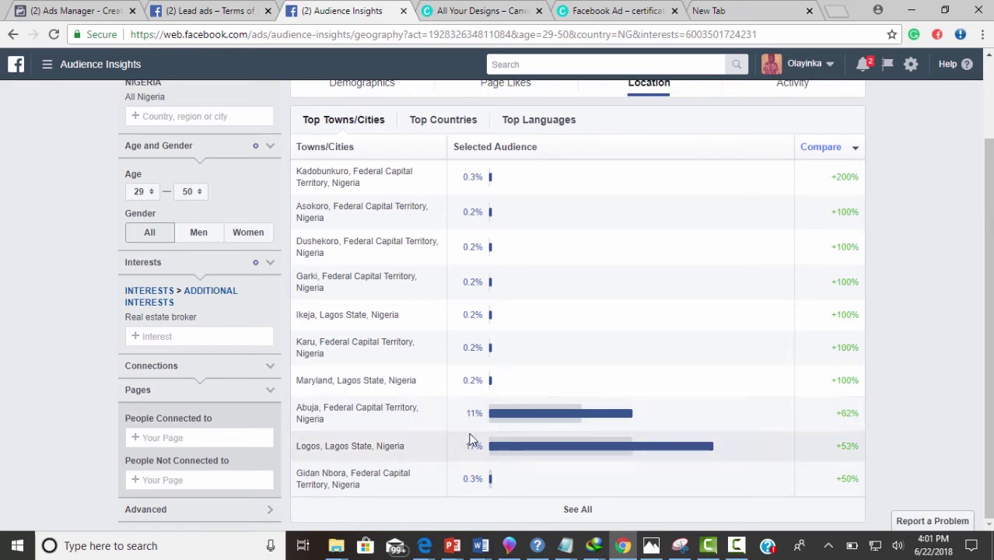
click(585, 509)
scroll(563, 437, down, 5)
scroll(564, 438, down, 4)
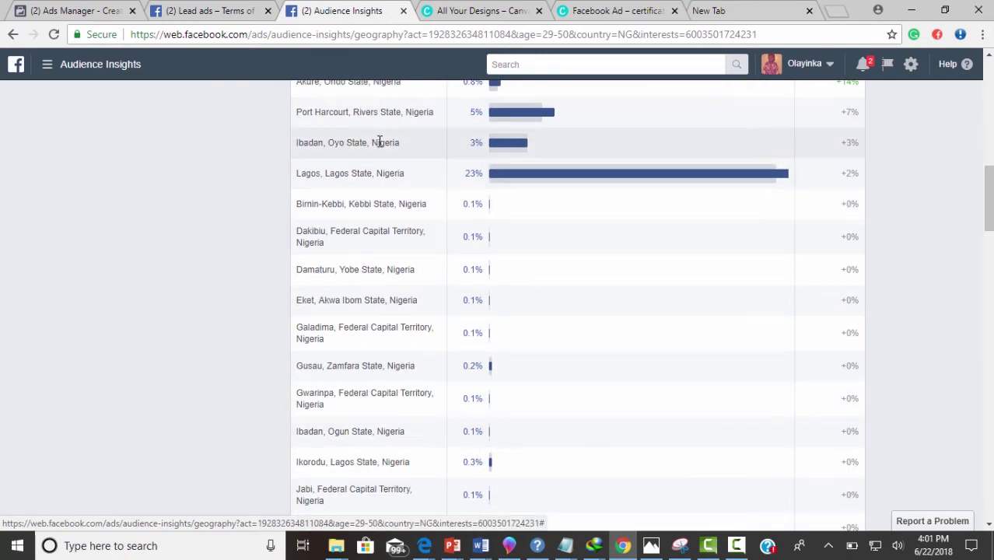
scroll(382, 140, down, 12)
scroll(381, 148, down, 7)
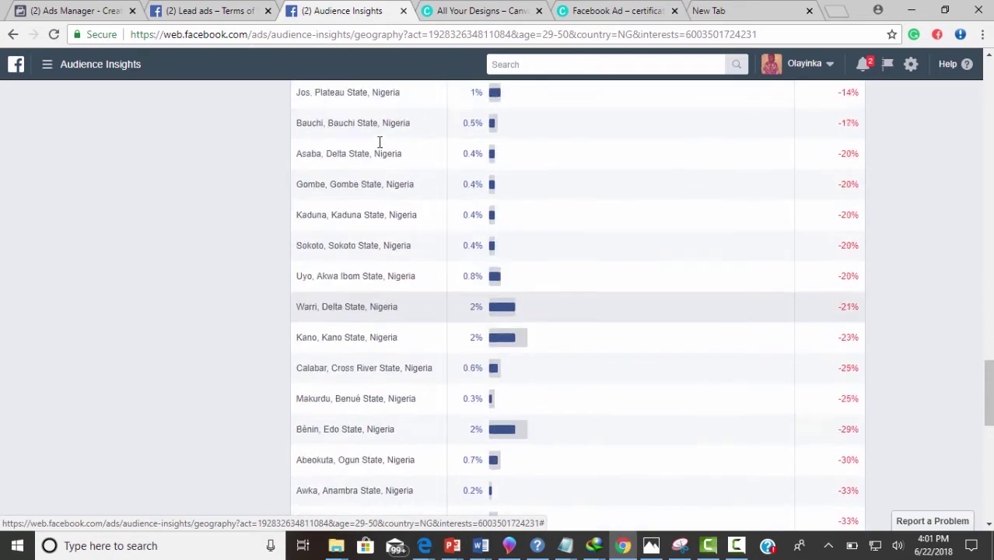
scroll(378, 142, up, 1)
scroll(420, 395, down, 10)
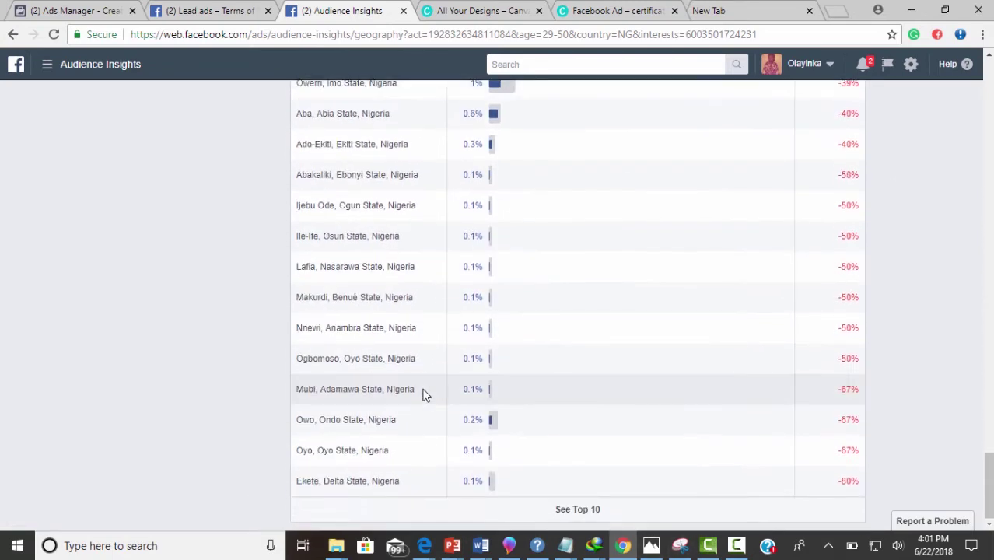
scroll(423, 392, up, 5)
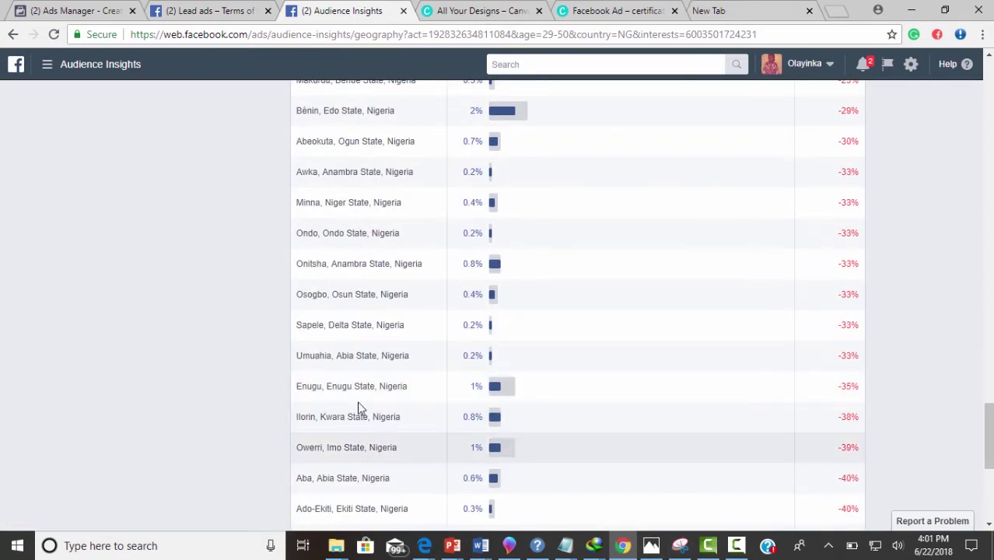
scroll(322, 275, up, 3)
scroll(317, 251, up, 10)
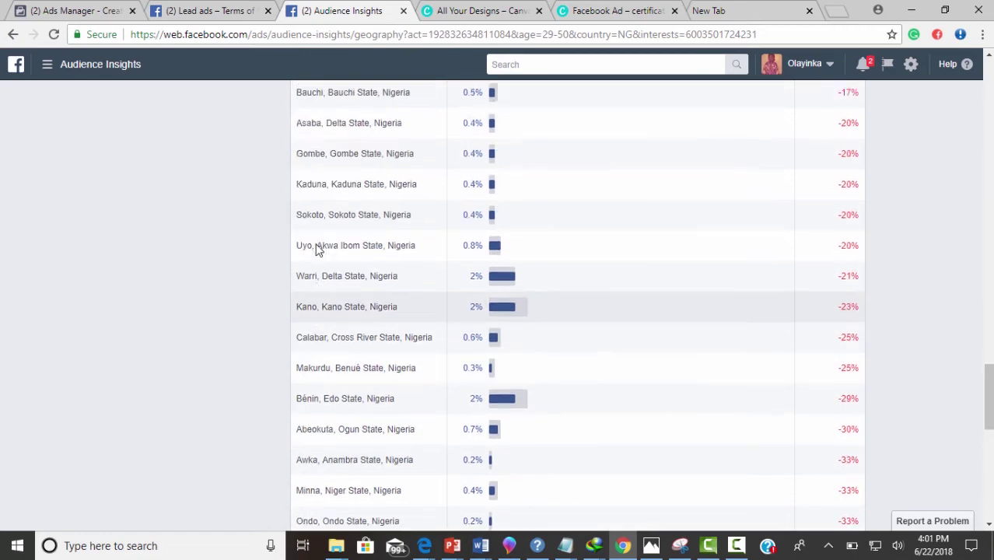
scroll(317, 249, up, 5)
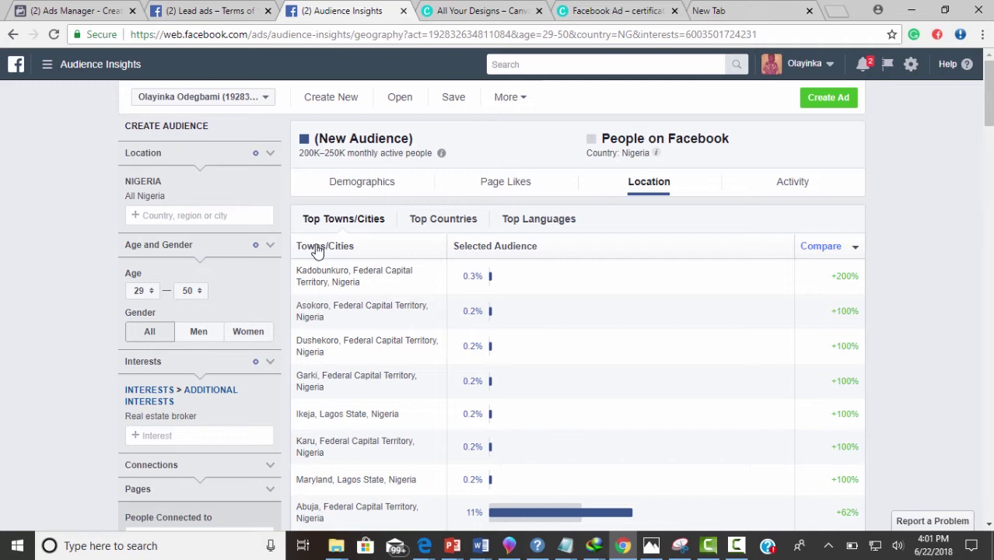
Step: Open the audience's activity insights and examine the frequency of activities, starting with the pages liked
click(809, 184)
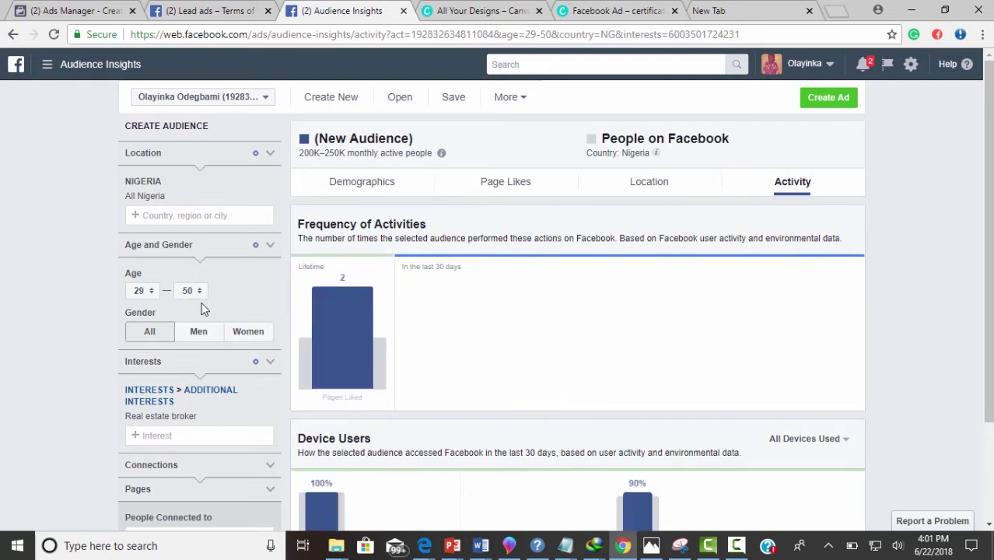
mouse_move(370, 296)
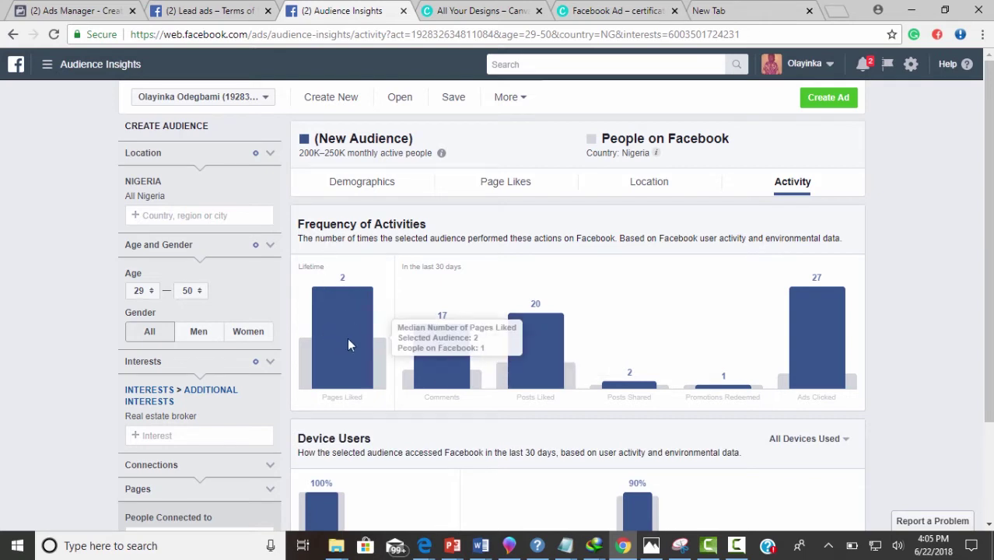
Step: Examine the remaining activity frequencies, including ads clicked, and the devices this audience uses to access Facebook
mouse_move(464, 372)
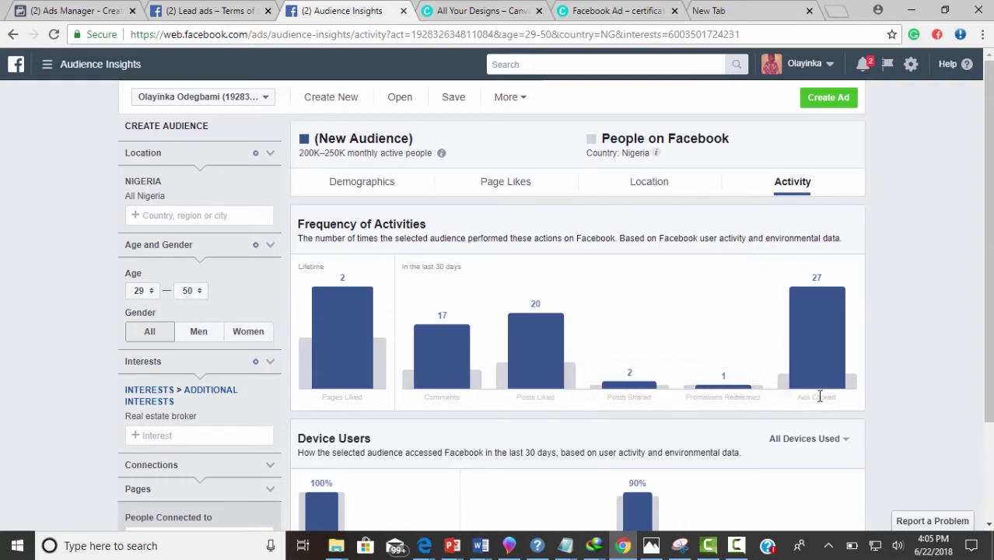
mouse_move(795, 303)
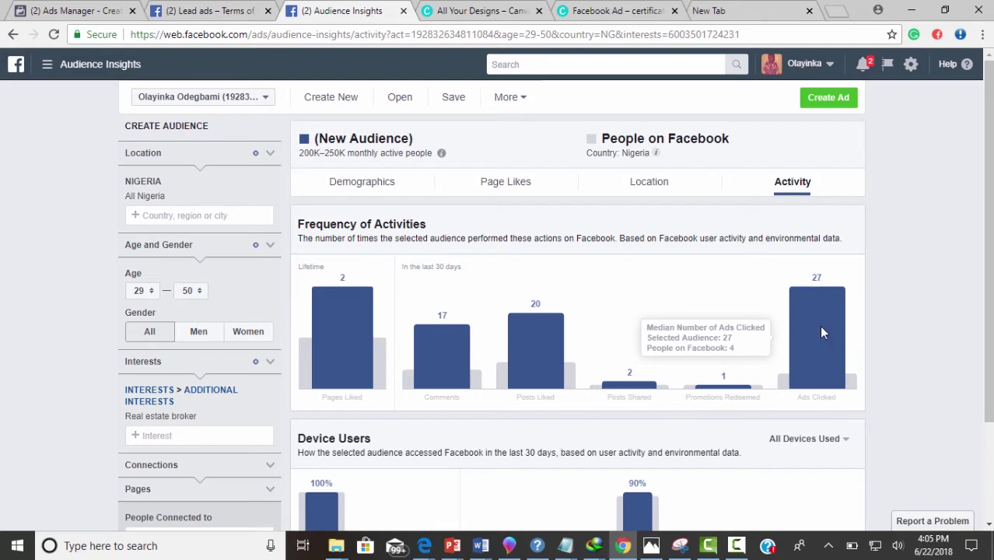
scroll(824, 397, down, 2)
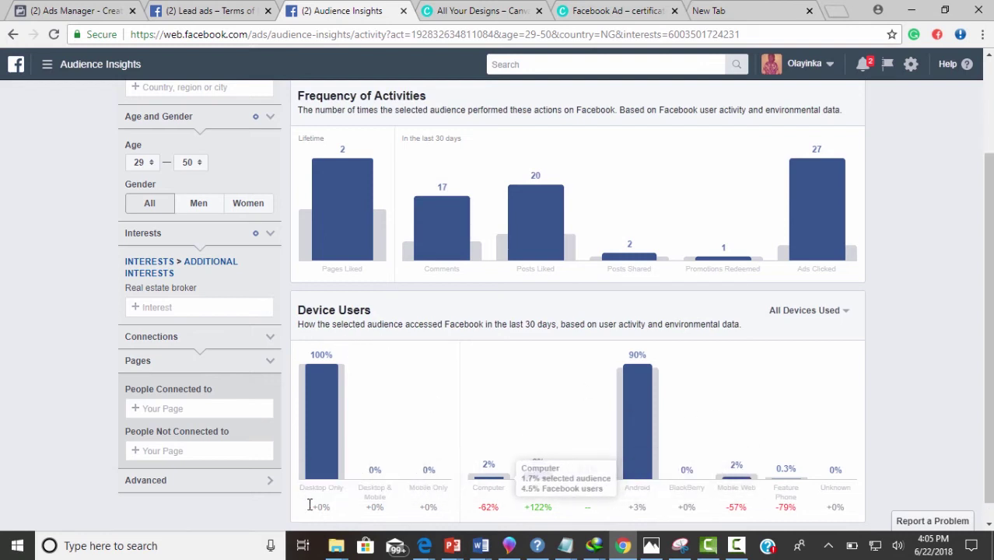
scroll(388, 459, down, 1)
mouse_move(640, 458)
scroll(640, 458, up, 1)
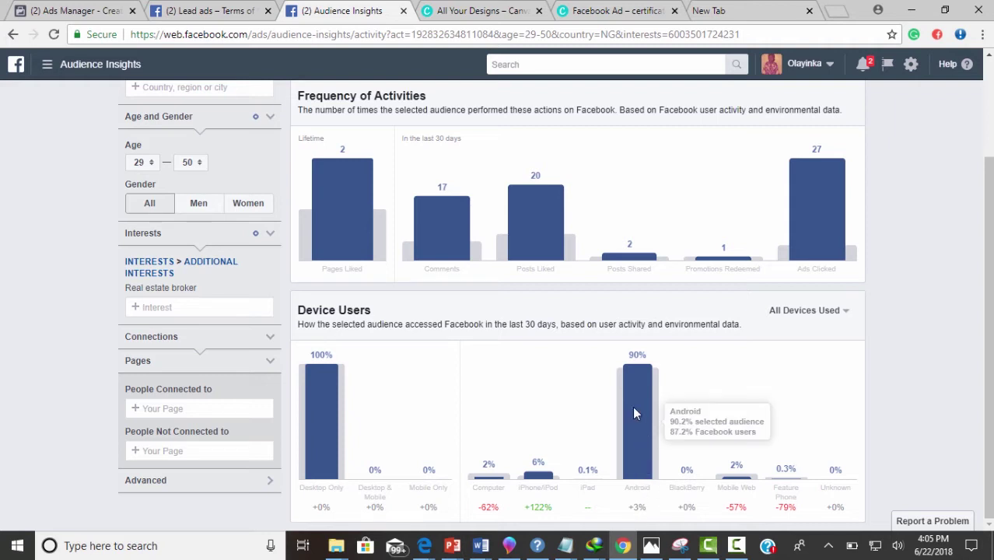
scroll(218, 453, down, 1)
scroll(395, 435, up, 1)
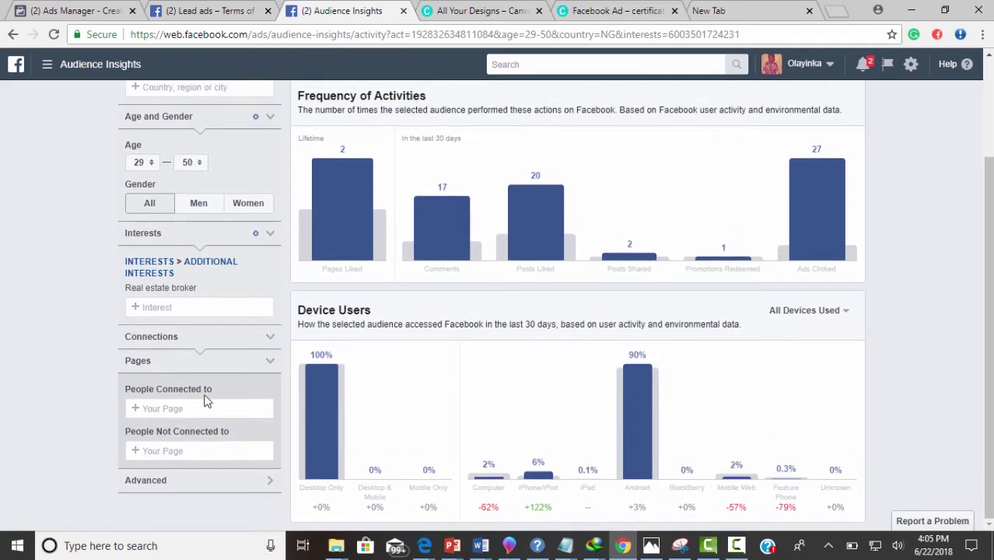
scroll(206, 400, down, 1)
scroll(117, 358, up, 1)
scroll(66, 171, up, 2)
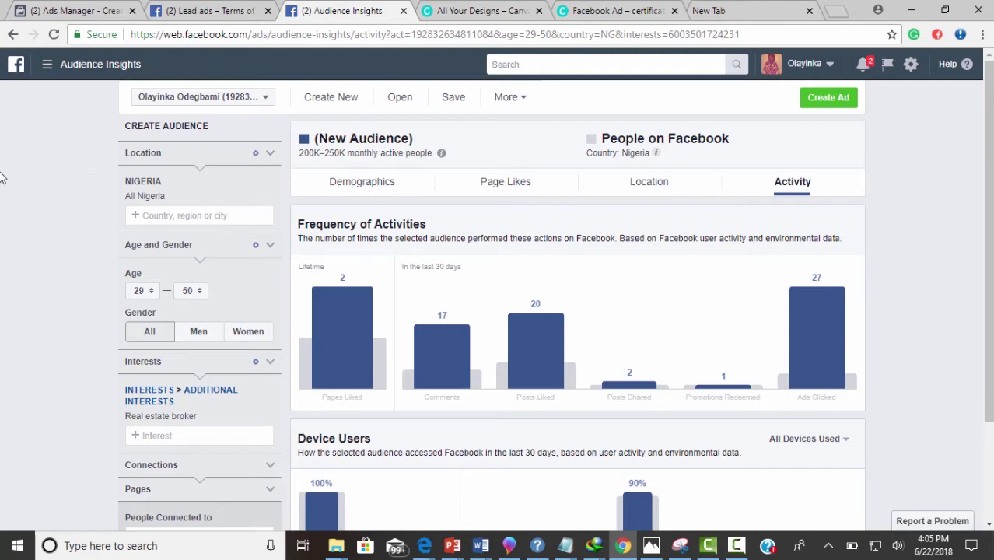
Step: Review the audience's top categories and relevant Facebook Pages in the Page Likes insights again
click(488, 192)
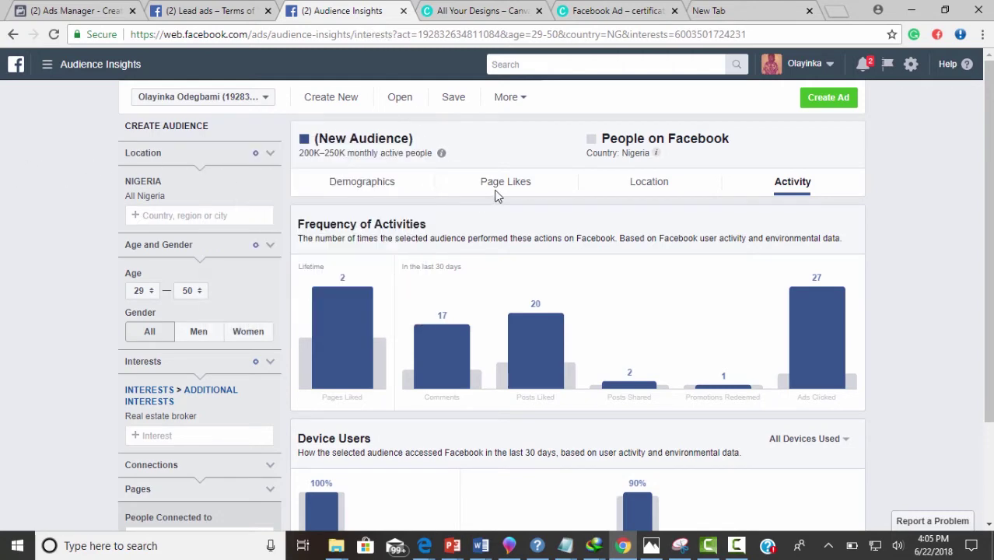
scroll(413, 266, down, 5)
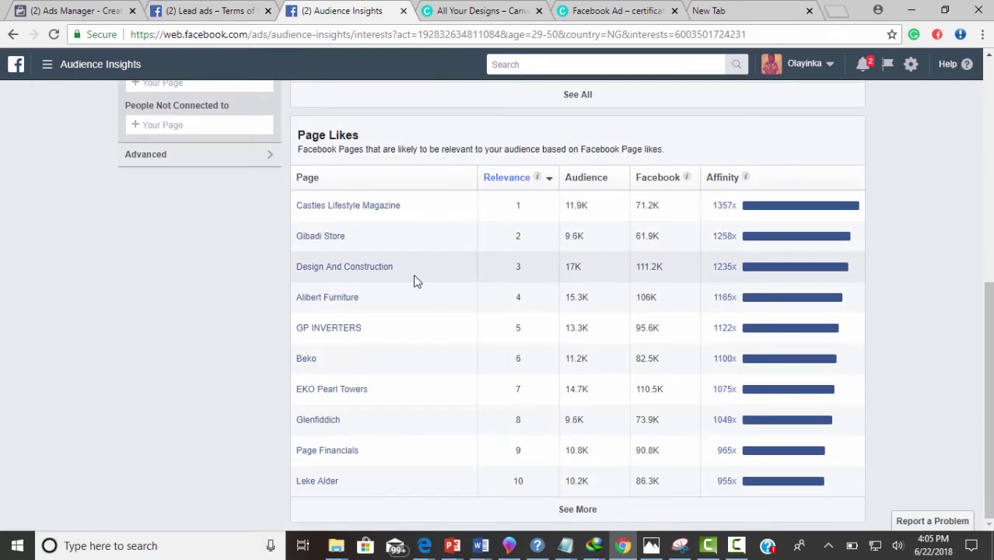
scroll(165, 274, up, 5)
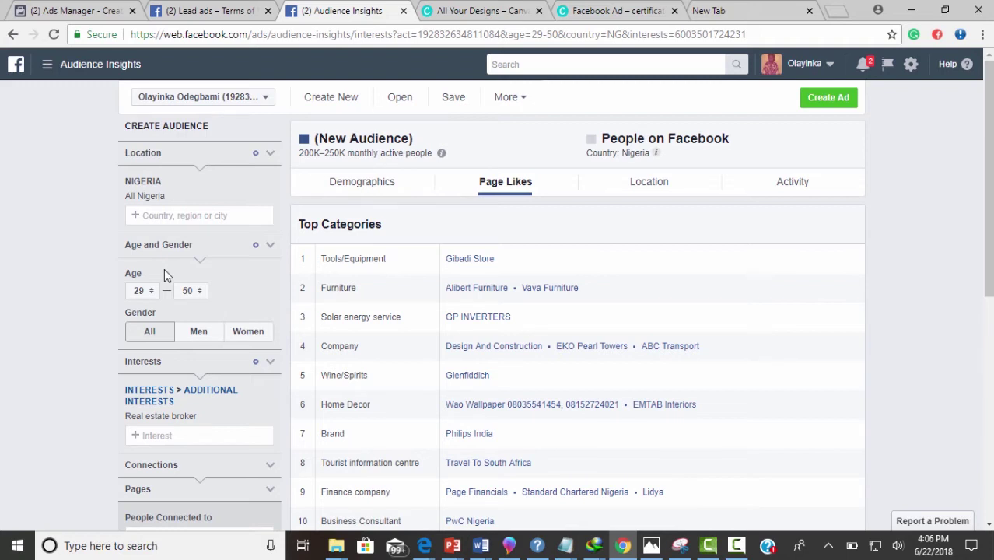
Step: Switch to the ad set in Ads Manager and examine its audience settings, including the options for people in the chosen location
click(68, 12)
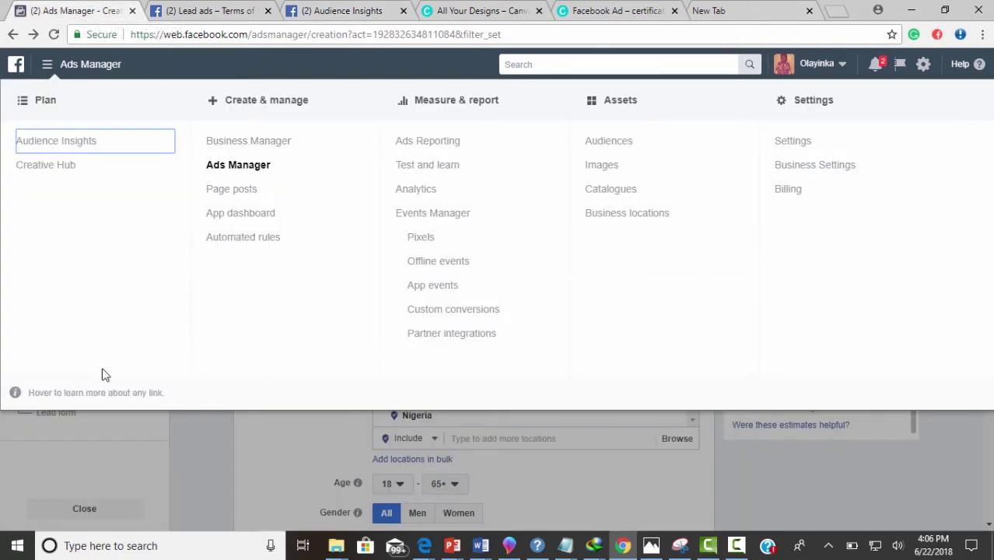
click(56, 62)
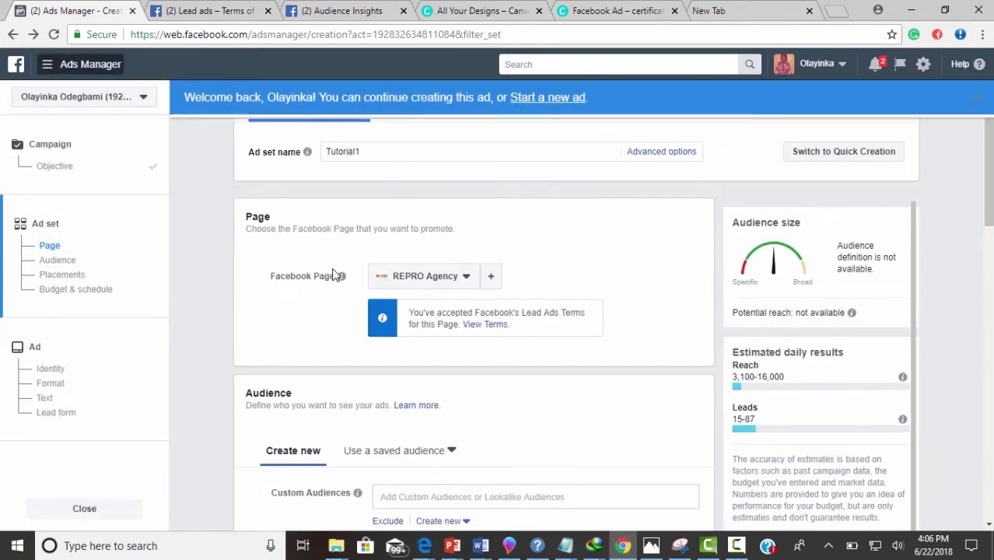
scroll(334, 276, down, 3)
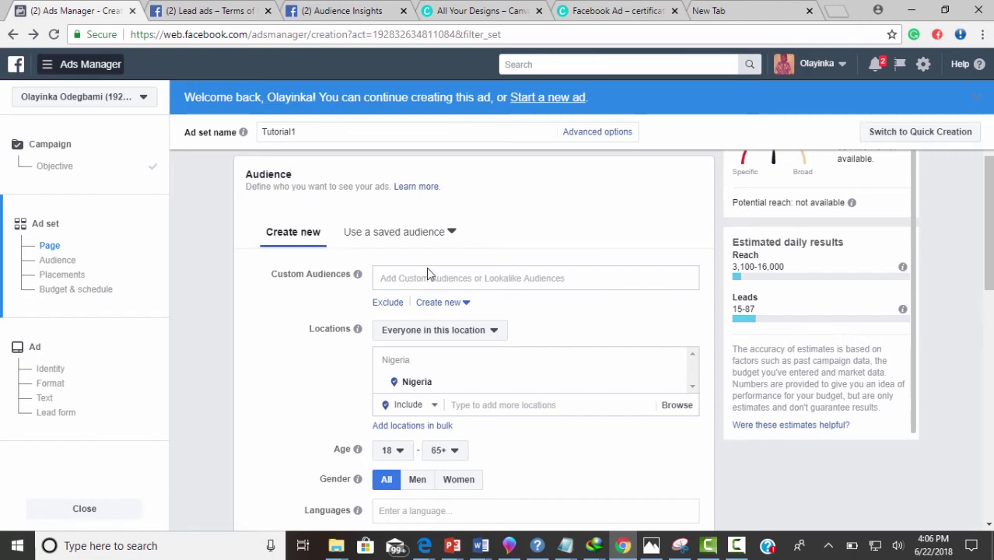
scroll(378, 298, down, 1)
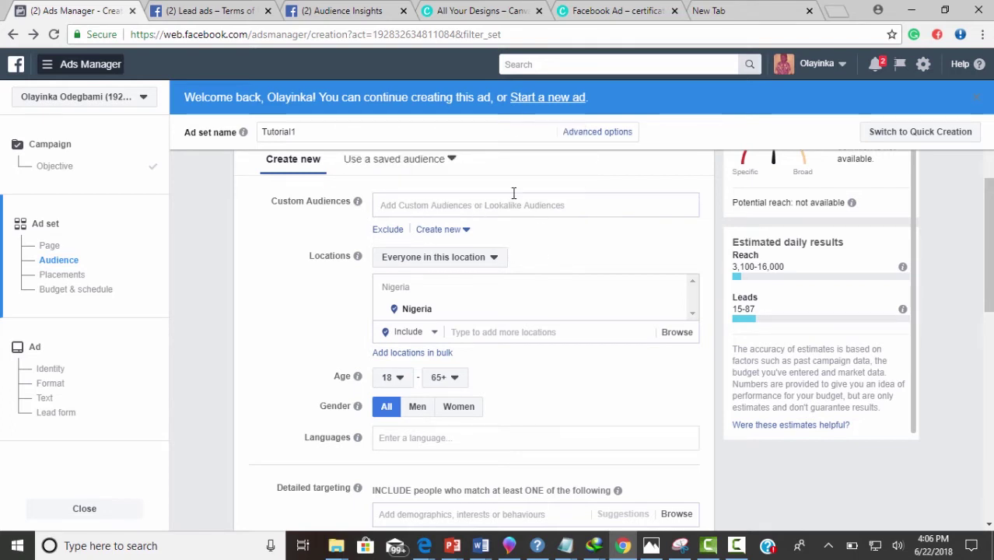
click(443, 260)
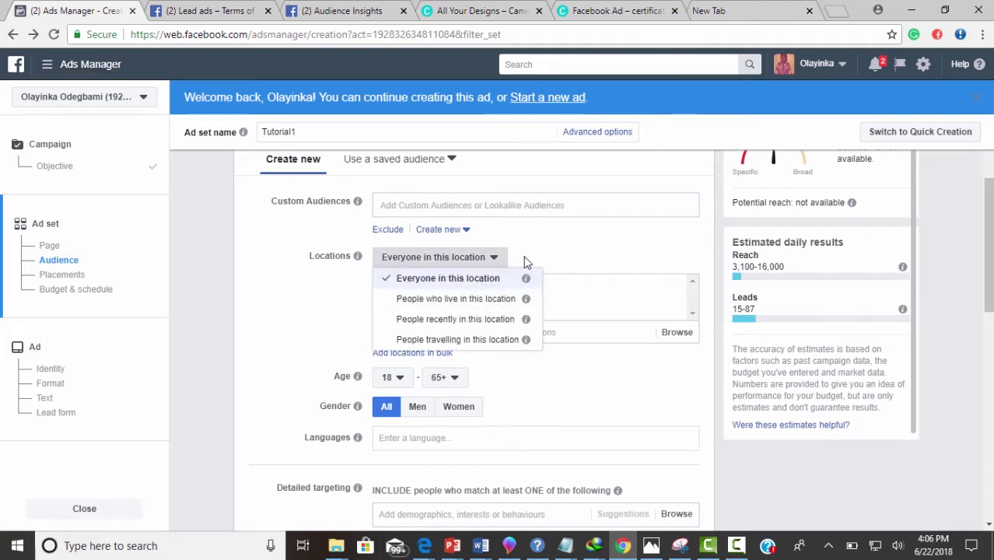
click(361, 329)
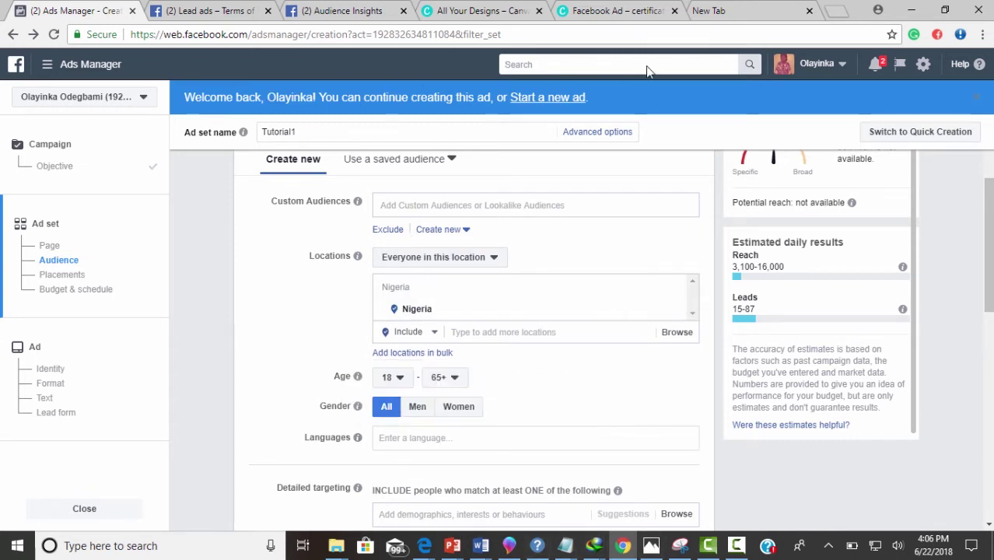
scroll(414, 286, up, 2)
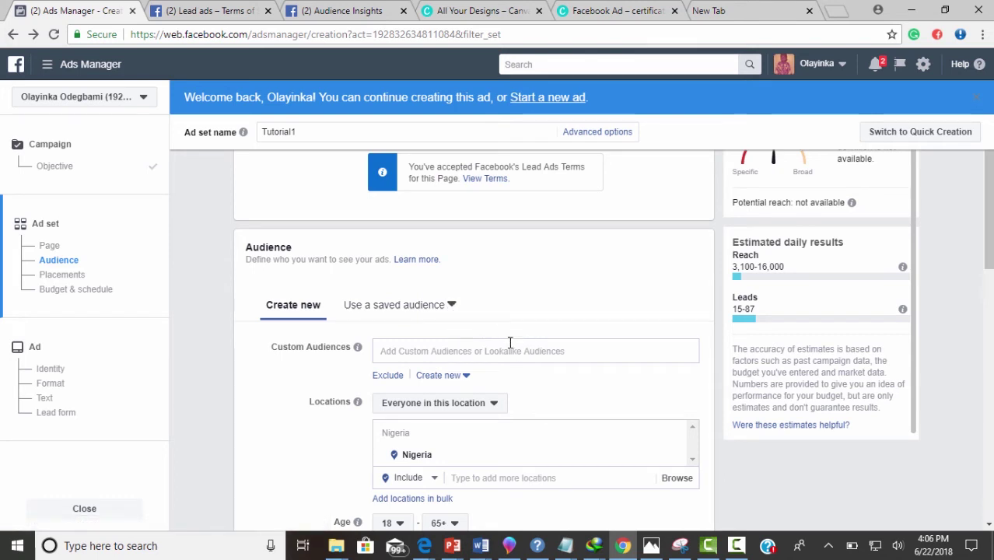
scroll(509, 342, down, 3)
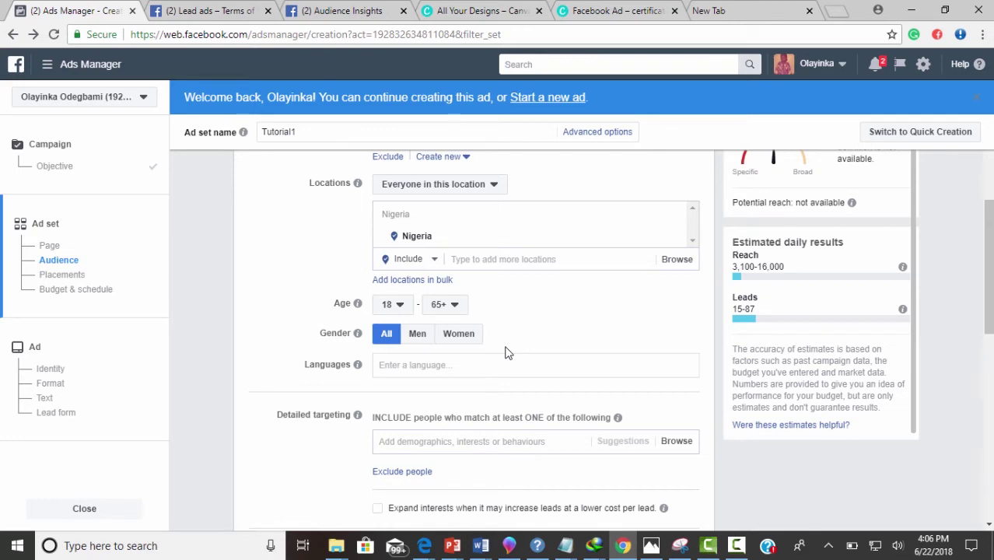
Step: Apply the saved audience Pot. REPRO GENERAL to the ad set and review its location, age and interests
scroll(506, 352, up, 4)
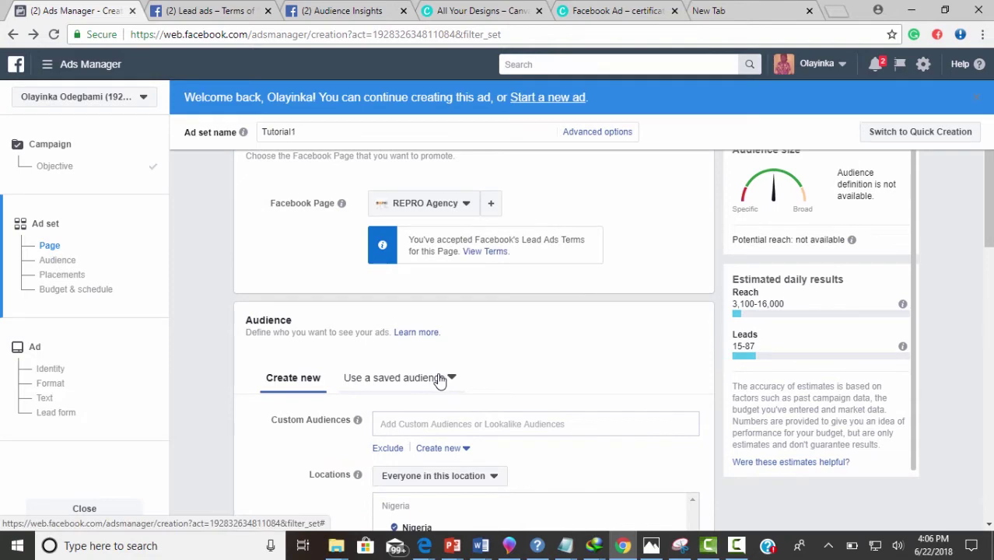
click(439, 379)
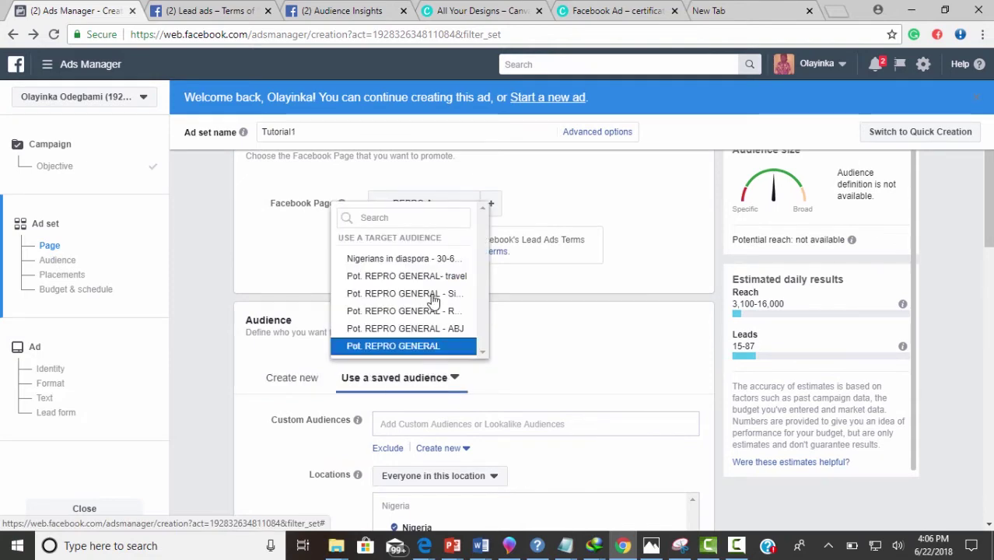
mouse_move(450, 296)
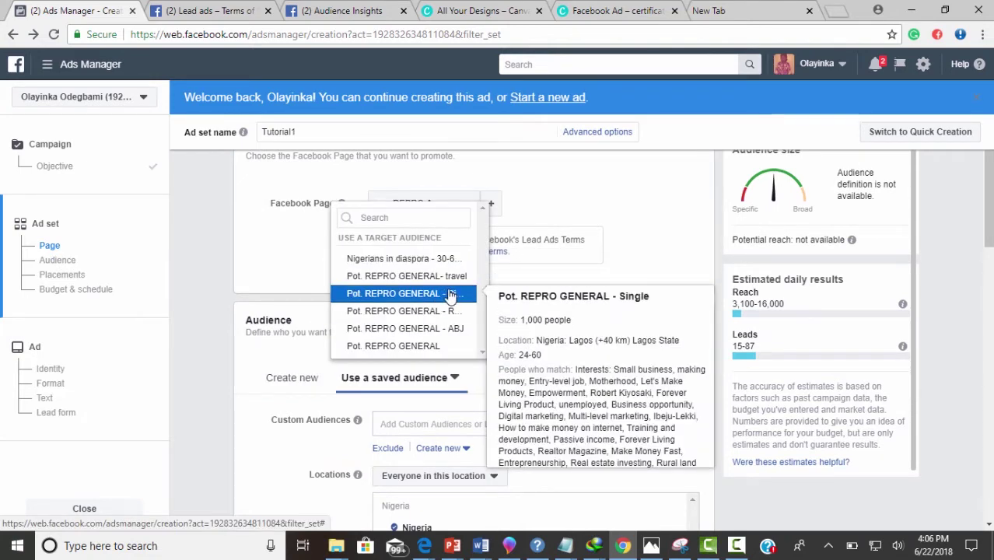
click(440, 348)
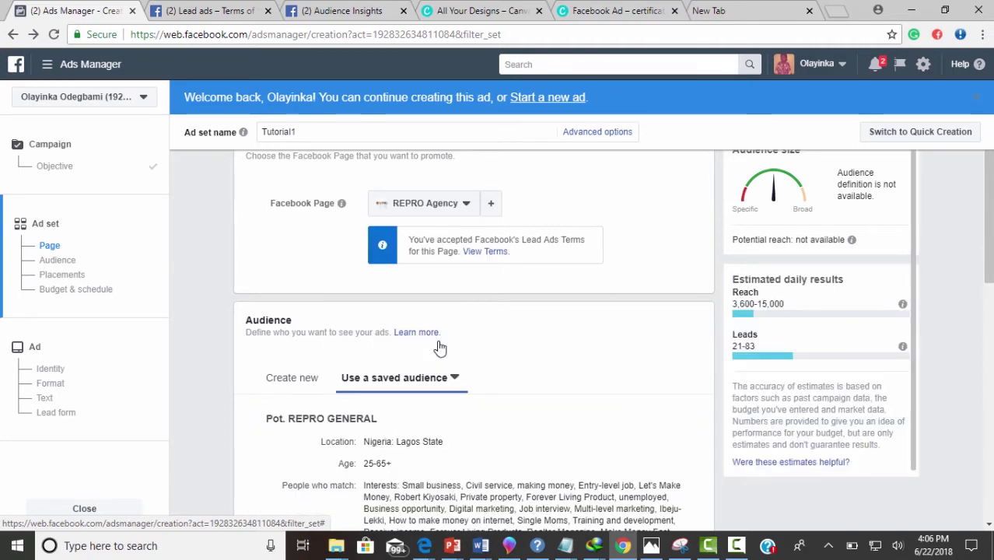
scroll(440, 348, down, 3)
scroll(440, 346, up, 3)
scroll(440, 347, down, 1)
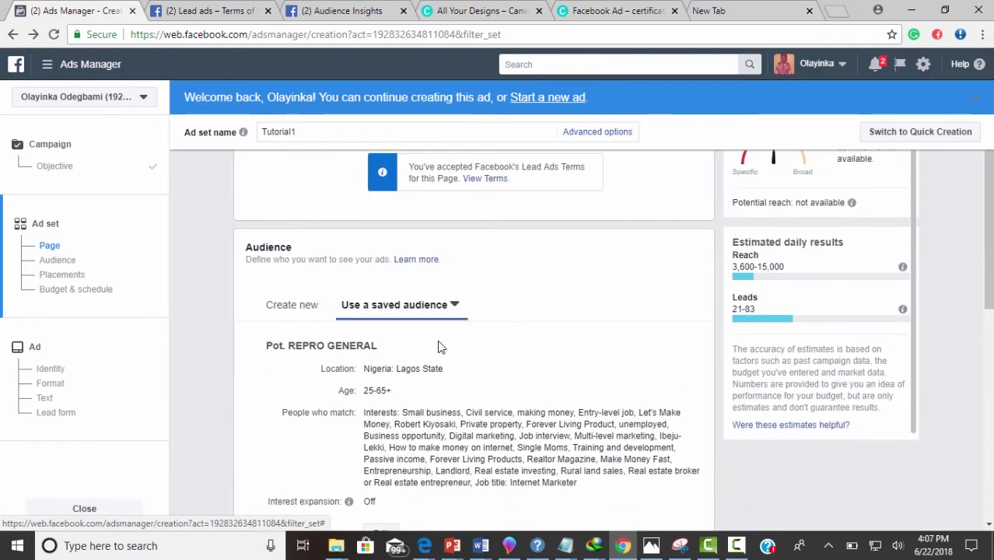
scroll(440, 347, down, 1)
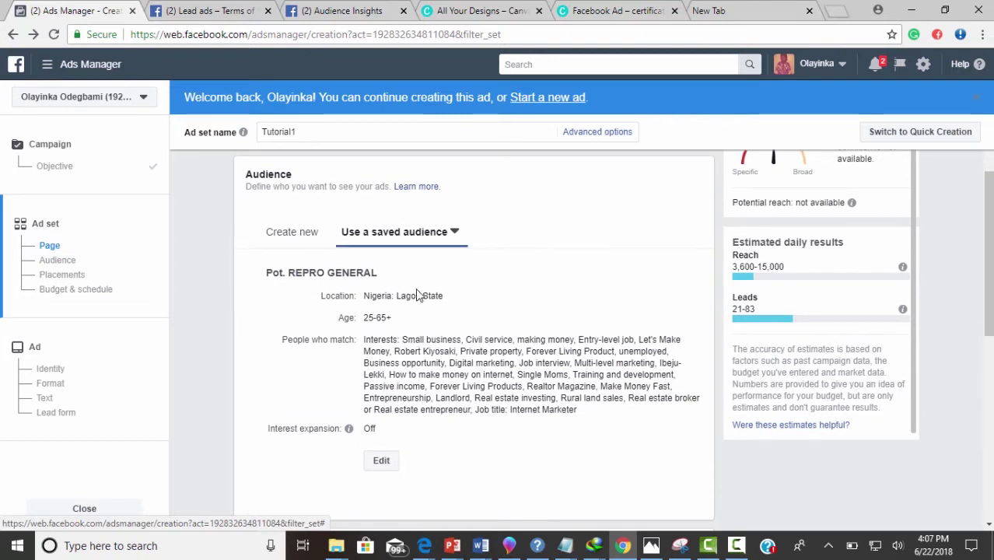
scroll(348, 333, down, 1)
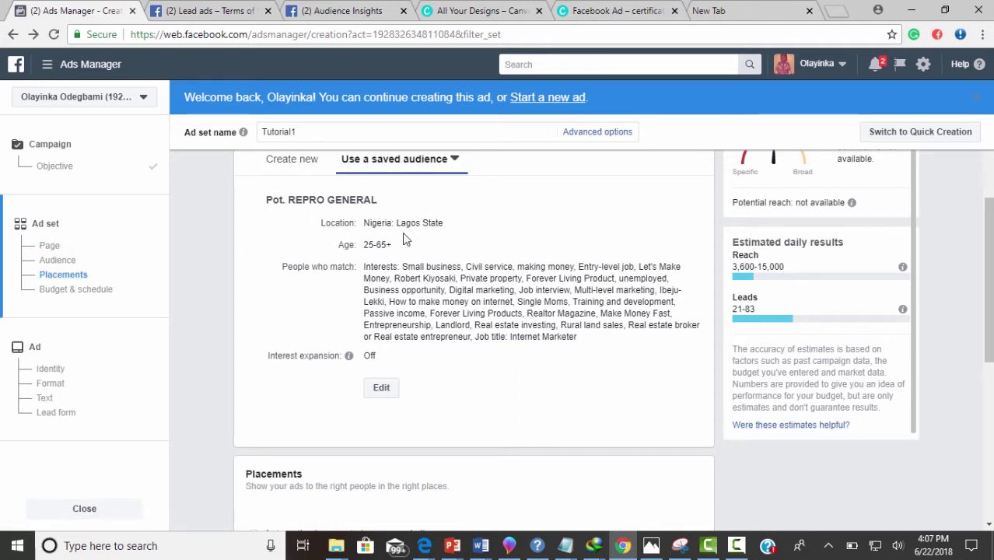
Step: Switch back to Audience Insights and look over the audience's page likes and demographics again
click(334, 10)
scroll(376, 192, down, 5)
scroll(376, 192, up, 5)
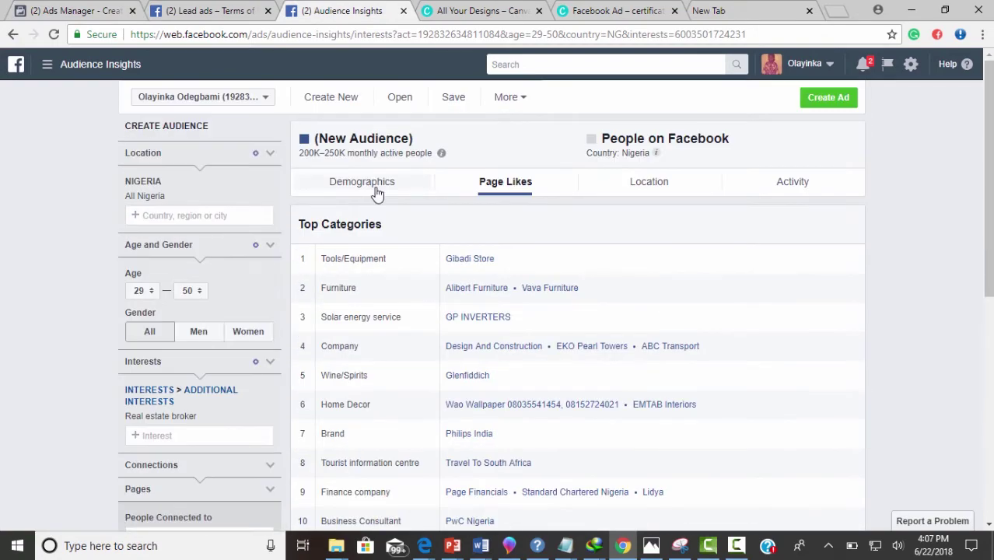
click(377, 192)
scroll(376, 192, down, 4)
scroll(376, 192, up, 4)
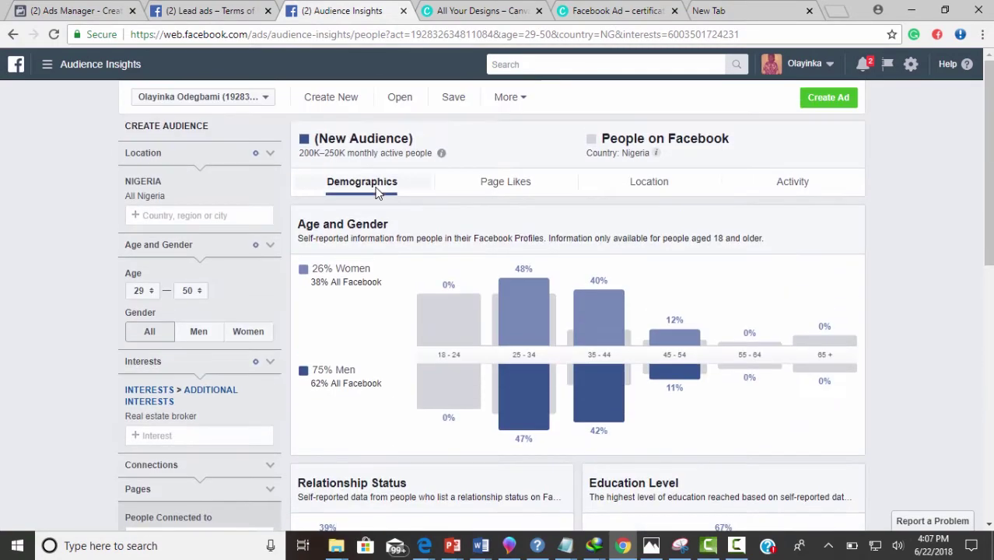
Step: Expand the audience's full list of top towns and cities, examine the share for Lagos, and return to Ads Manager
click(674, 189)
scroll(655, 218, down, 1)
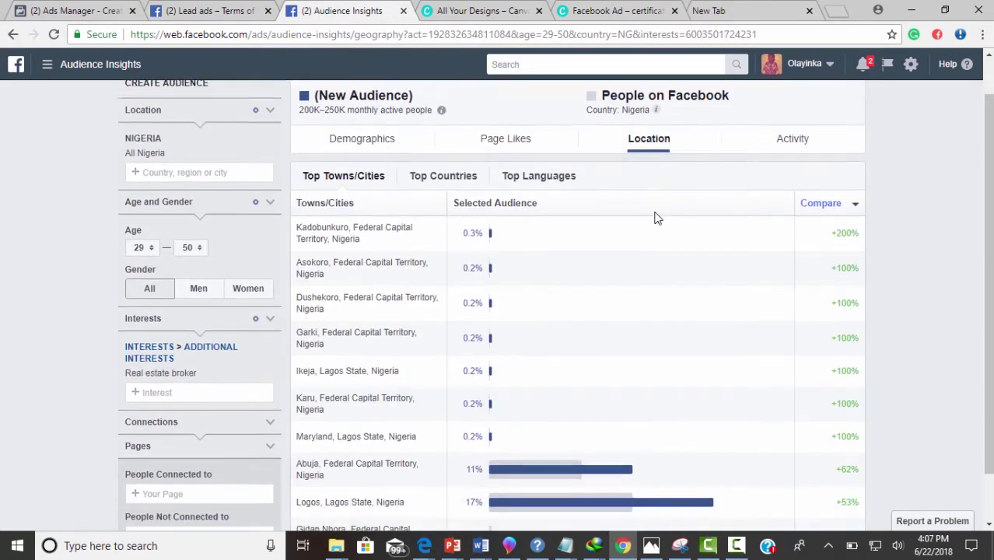
scroll(655, 219, down, 1)
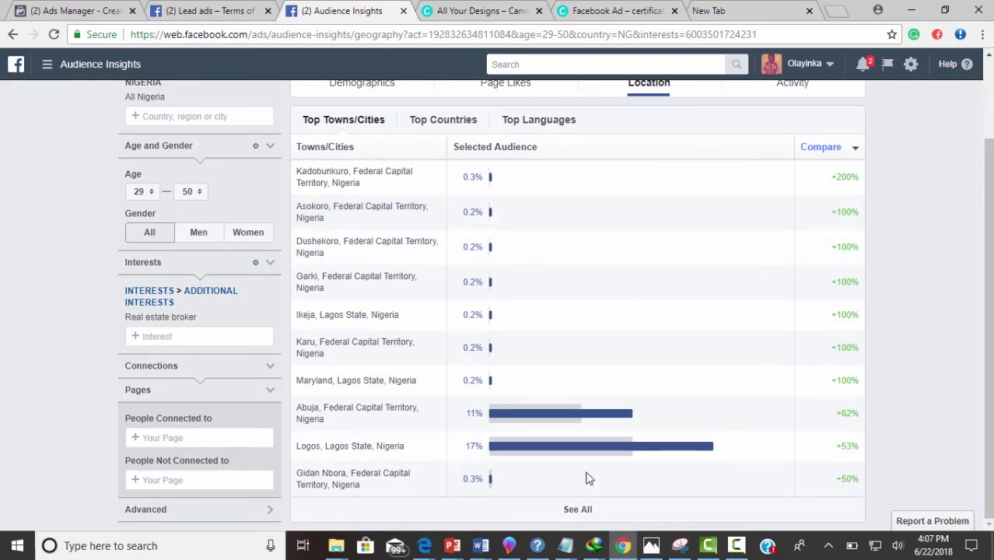
click(600, 514)
scroll(522, 377, down, 5)
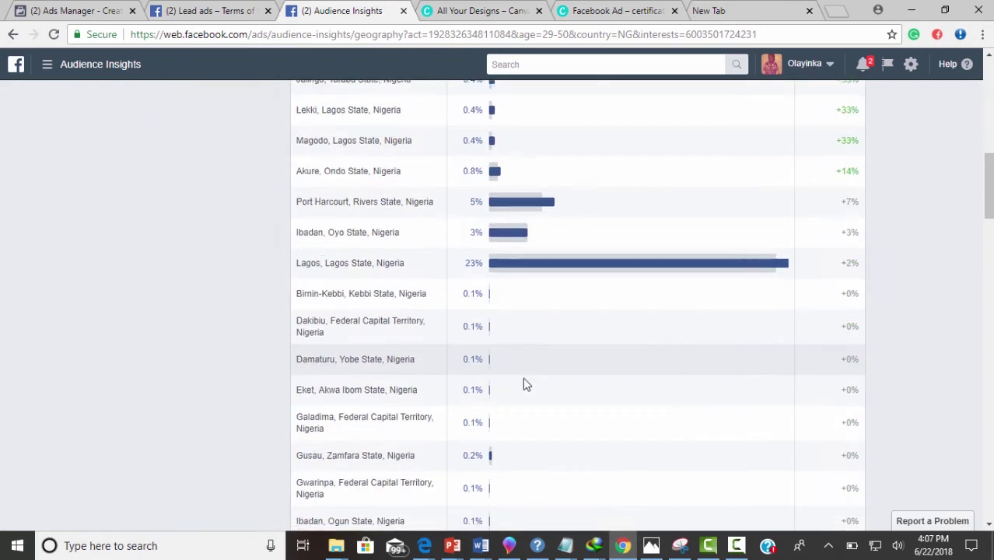
scroll(525, 384, down, 2)
scroll(566, 348, up, 1)
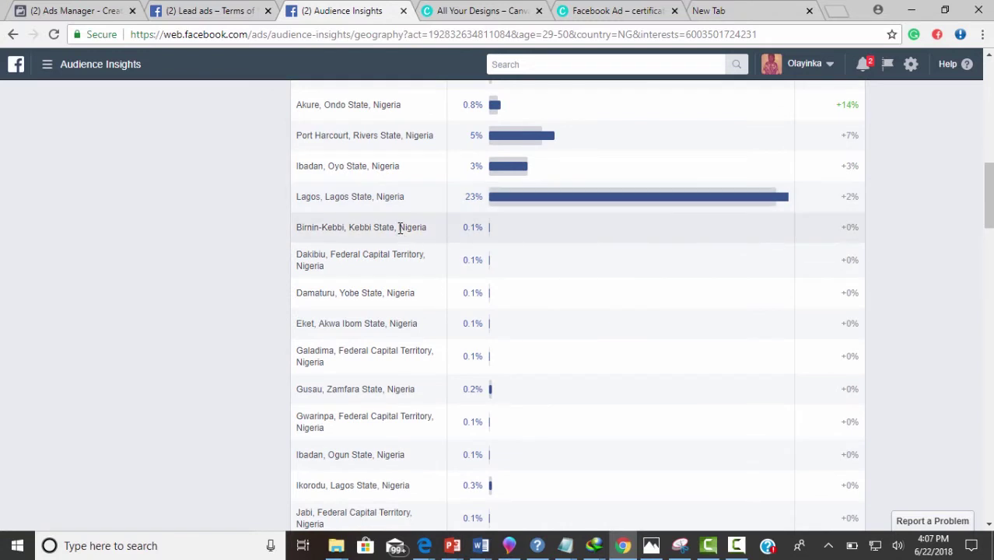
mouse_move(492, 210)
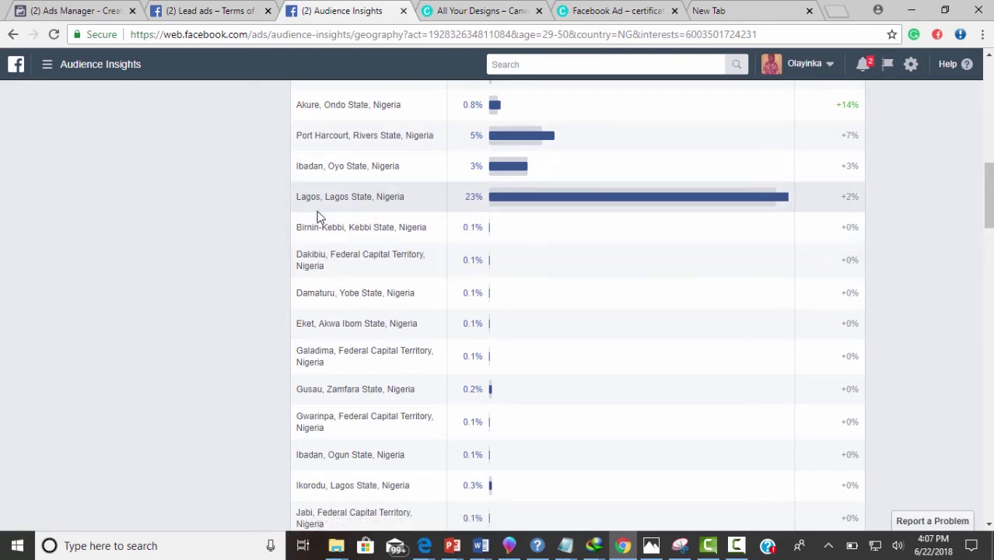
scroll(620, 195, up, 4)
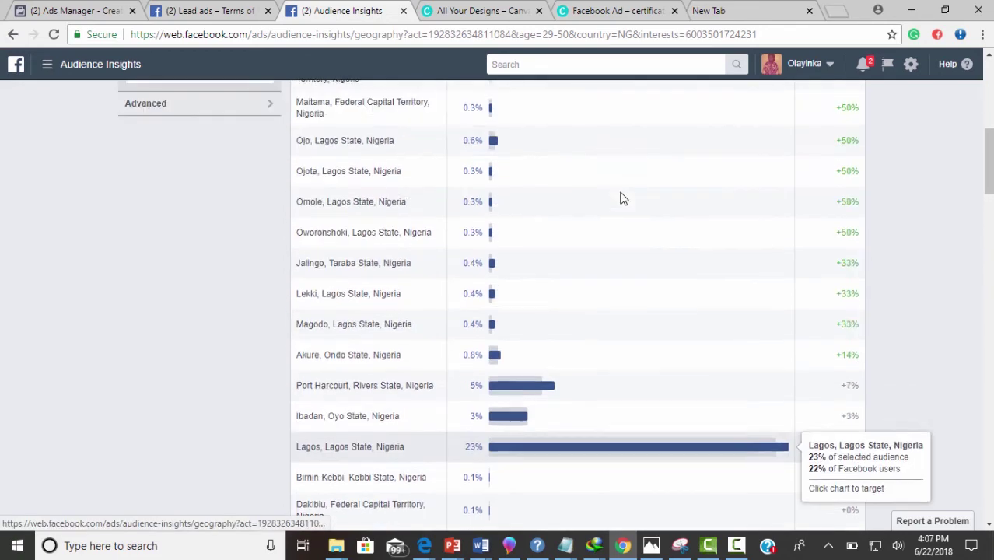
scroll(621, 196, down, 4)
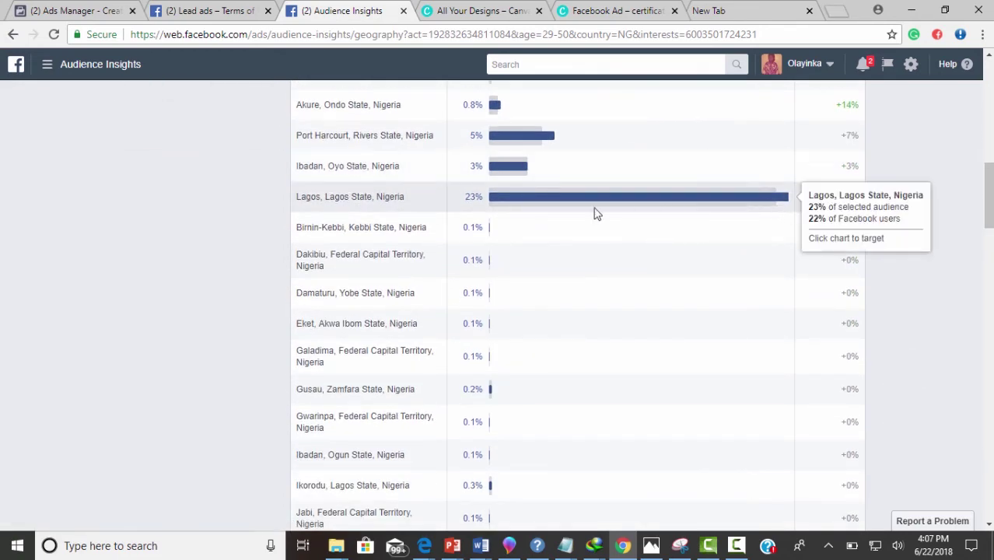
mouse_move(694, 202)
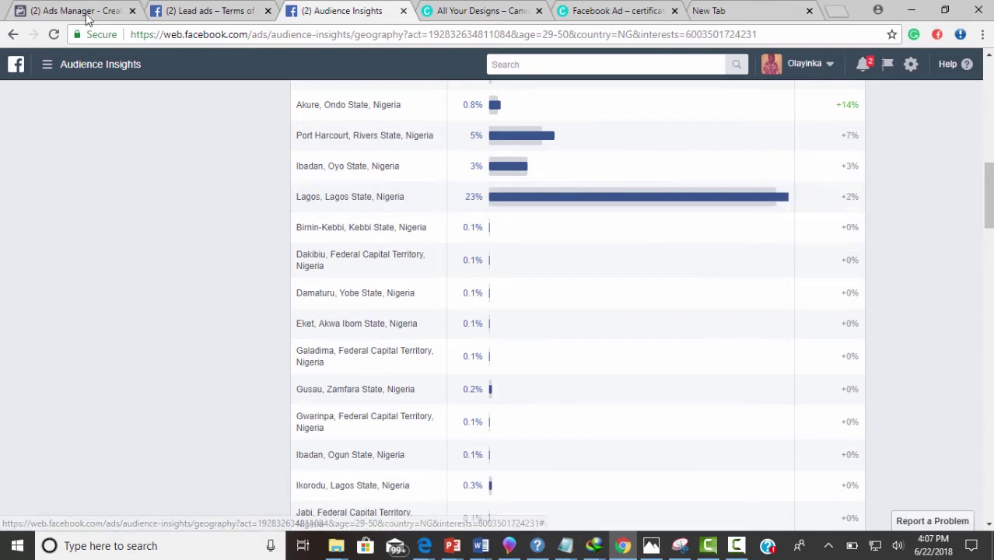
click(43, 12)
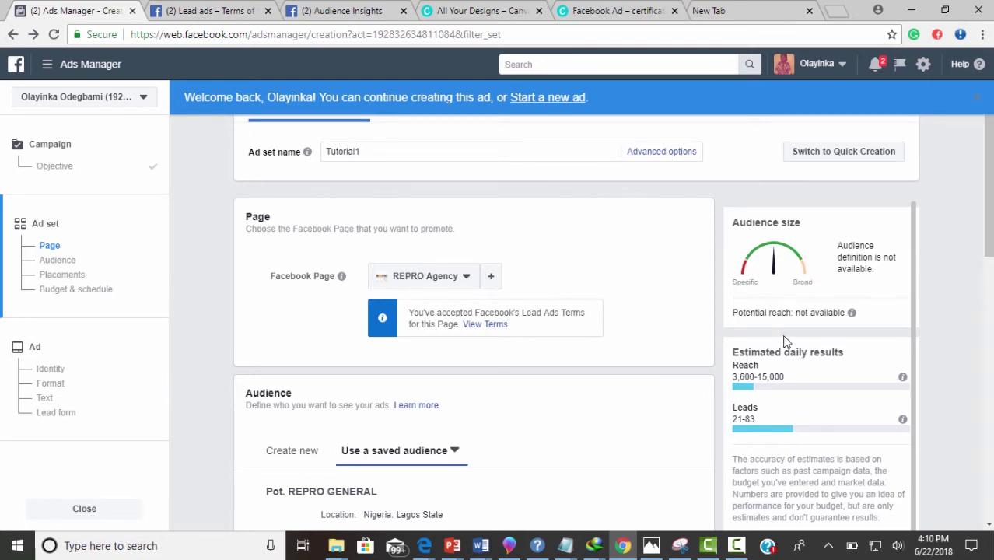
Step: Review the ad set's estimated daily results, automatic placements, and budget and schedule settings, including the budget type choices
scroll(785, 342, down, 1)
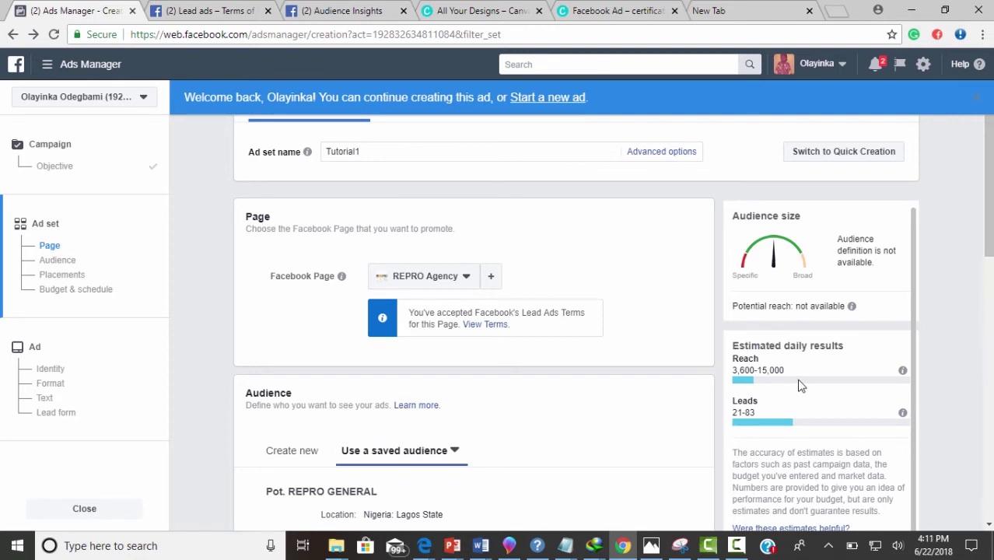
scroll(377, 381, down, 10)
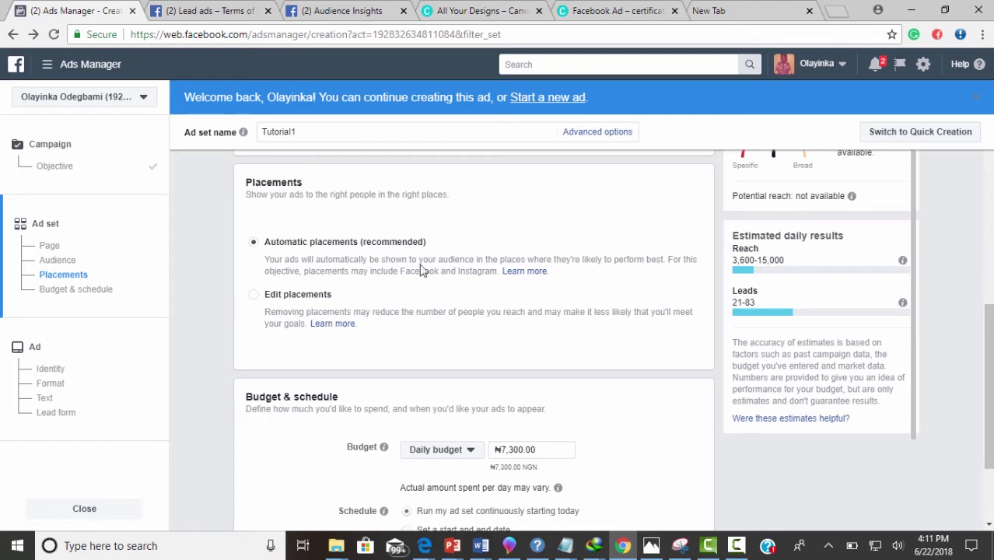
scroll(437, 290, down, 2)
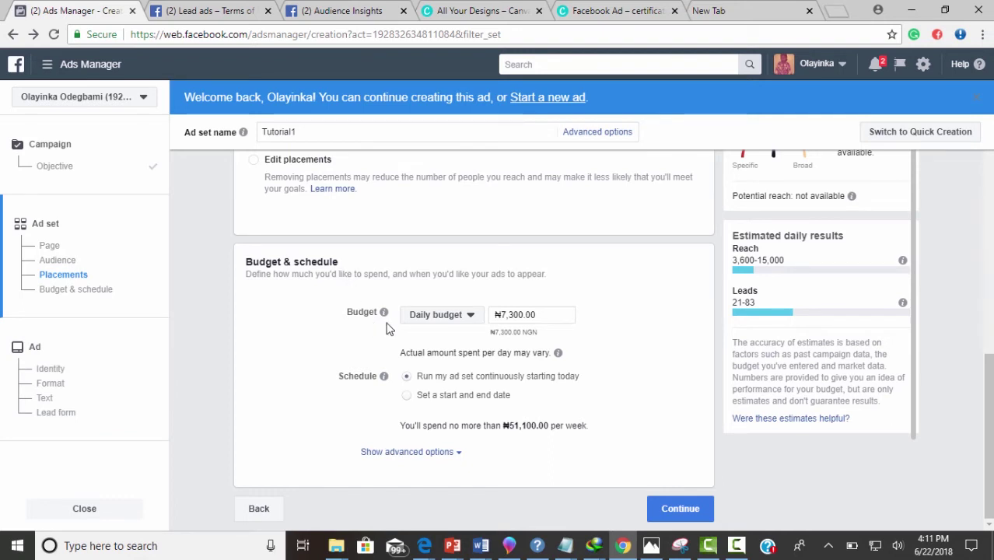
click(470, 317)
click(473, 319)
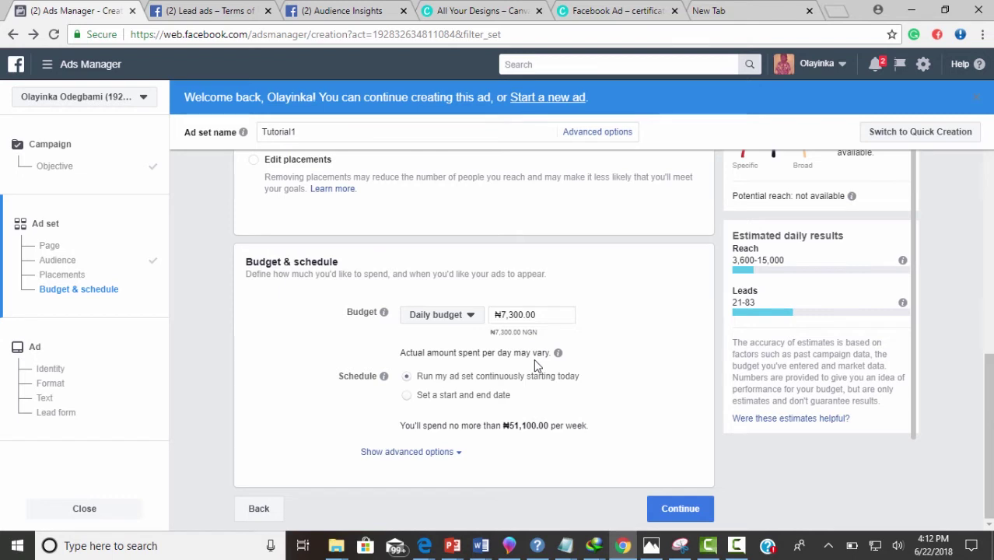
scroll(534, 361, up, 2)
scroll(534, 365, down, 2)
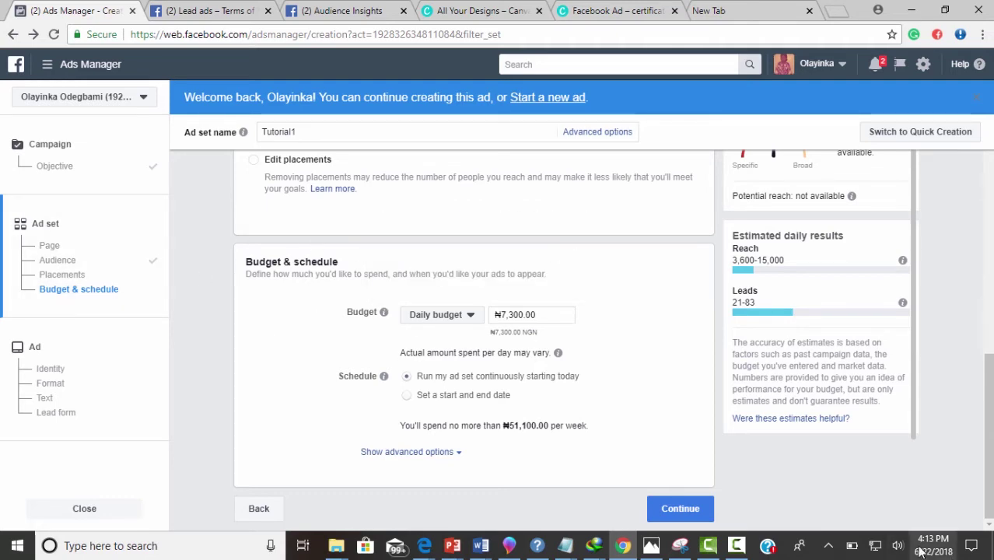
Step: Continue from the ad set to the ad level and look over the ad's name, identity and format options
click(688, 510)
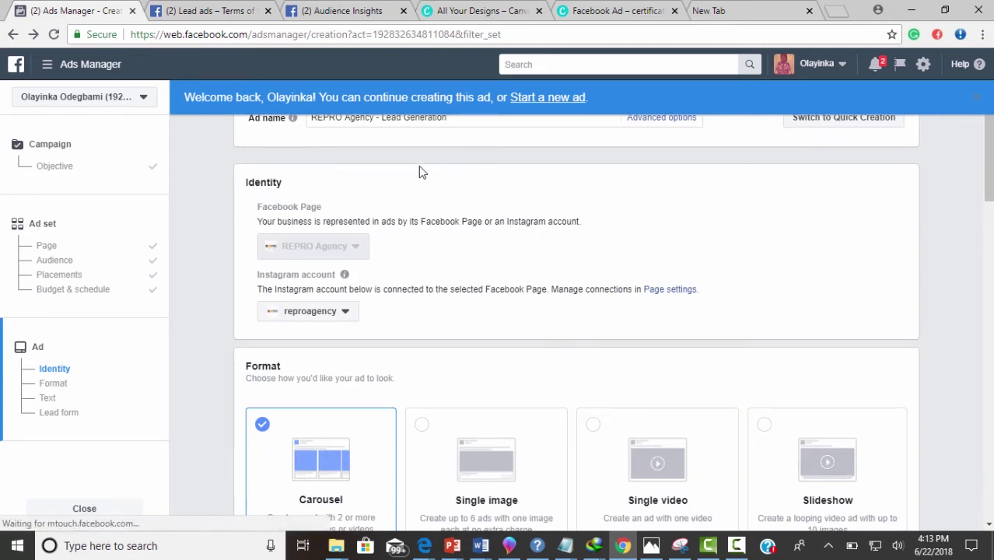
click(443, 117)
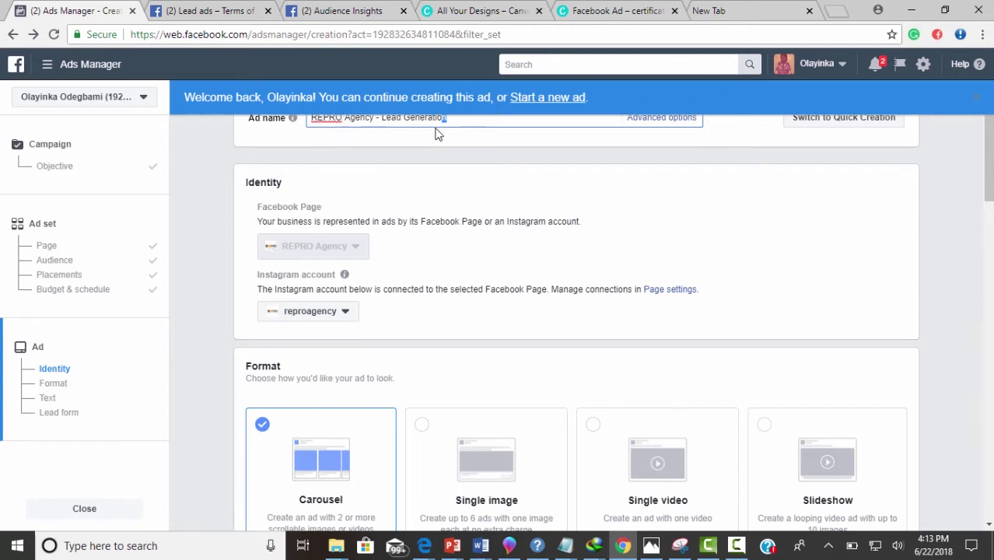
scroll(492, 150, down, 3)
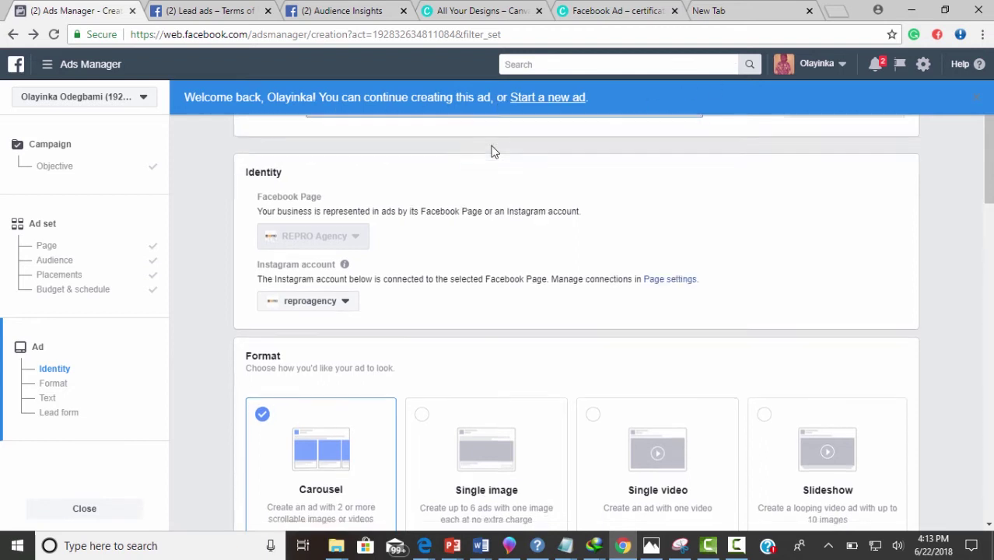
scroll(491, 151, up, 2)
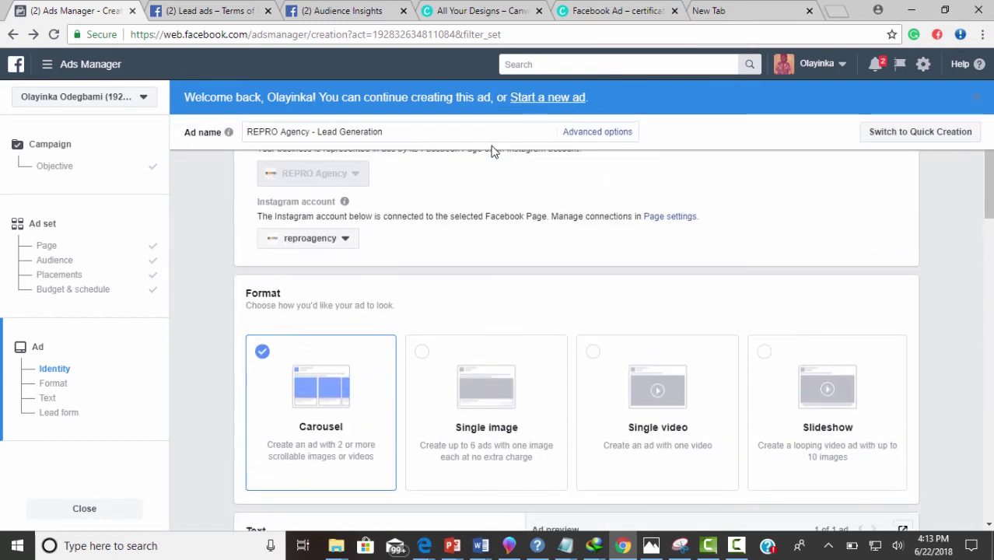
Step: Dismiss the welcome-back notice and check which Instagram accounts are available for the ad's identity
click(976, 96)
scroll(372, 269, up, 1)
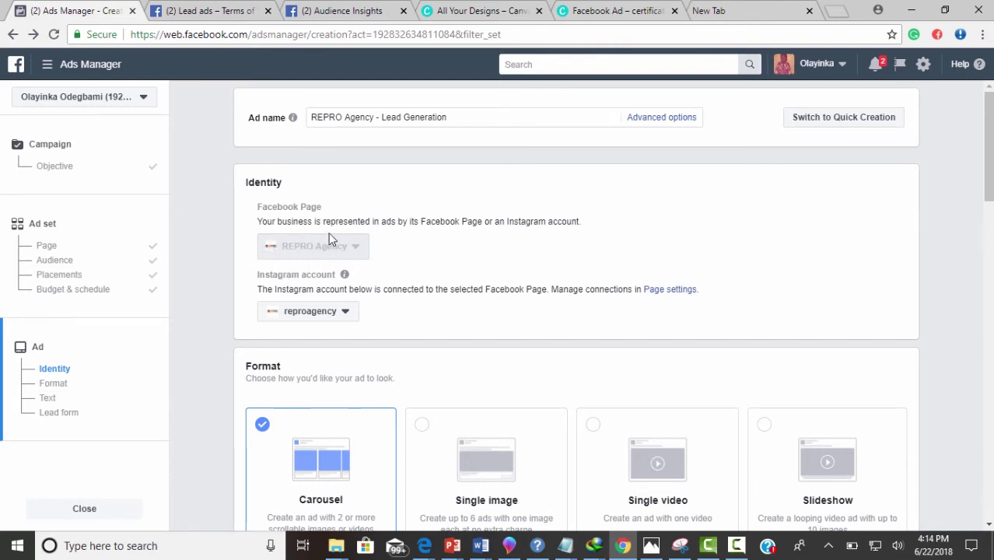
click(346, 312)
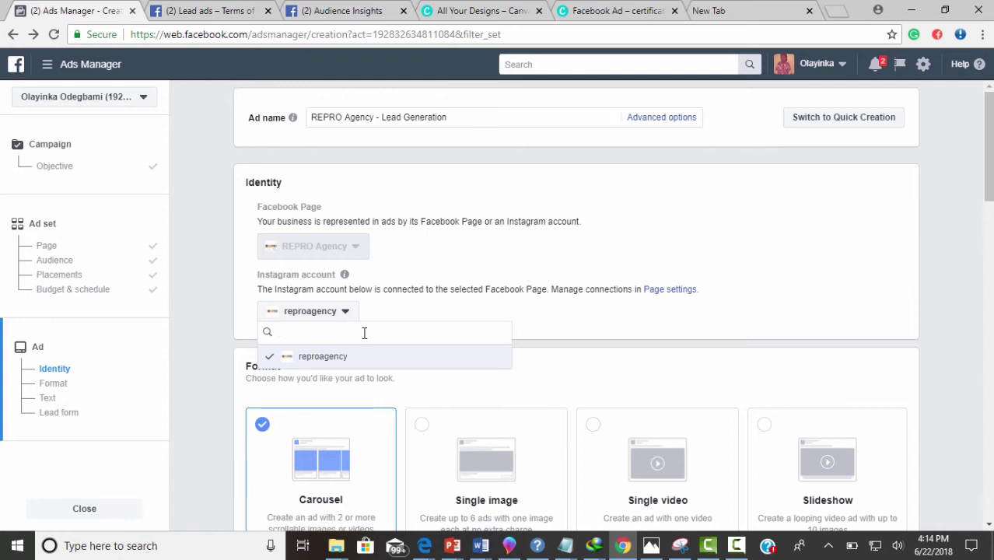
click(333, 312)
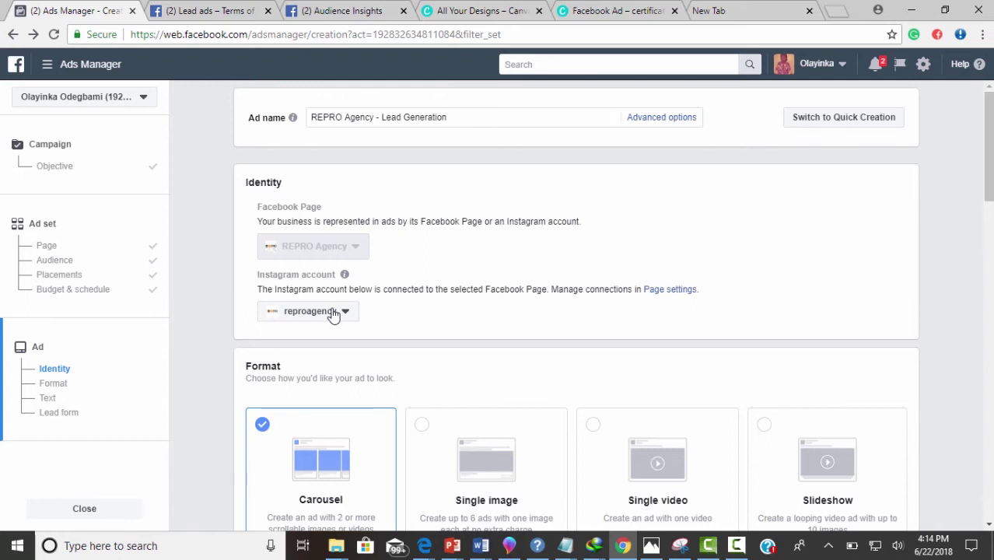
Step: Set the ad format to Single image and look over the media and text sections it offers
scroll(333, 311, down, 3)
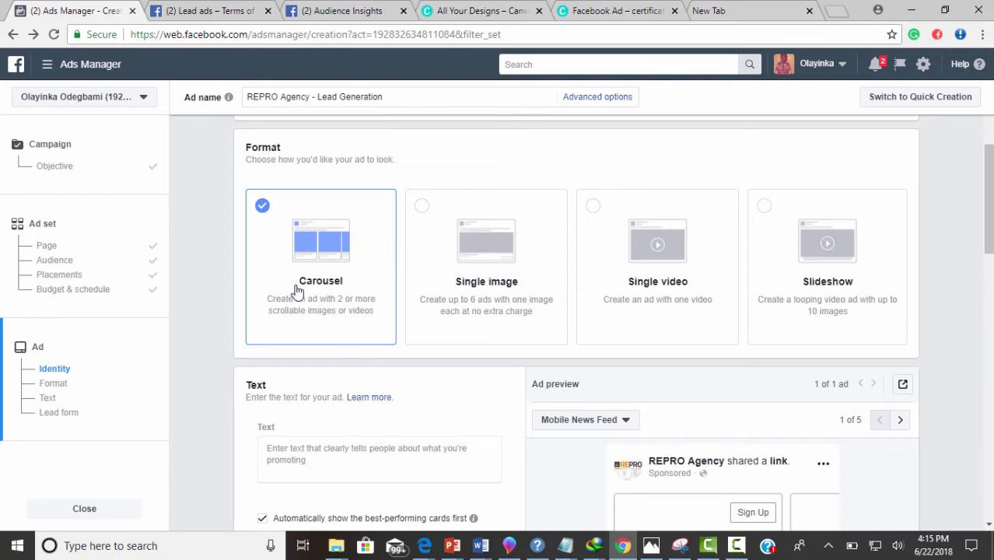
click(510, 277)
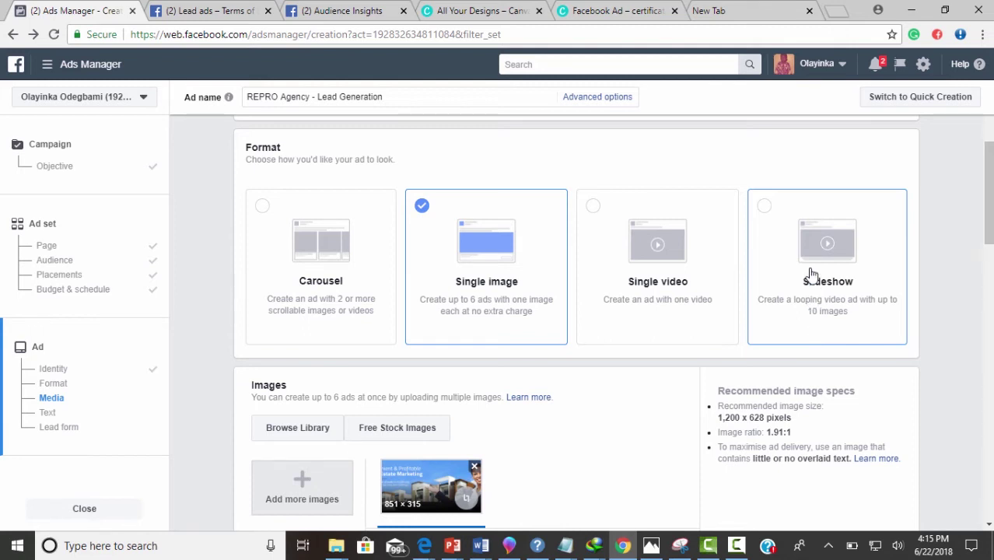
scroll(503, 320, down, 5)
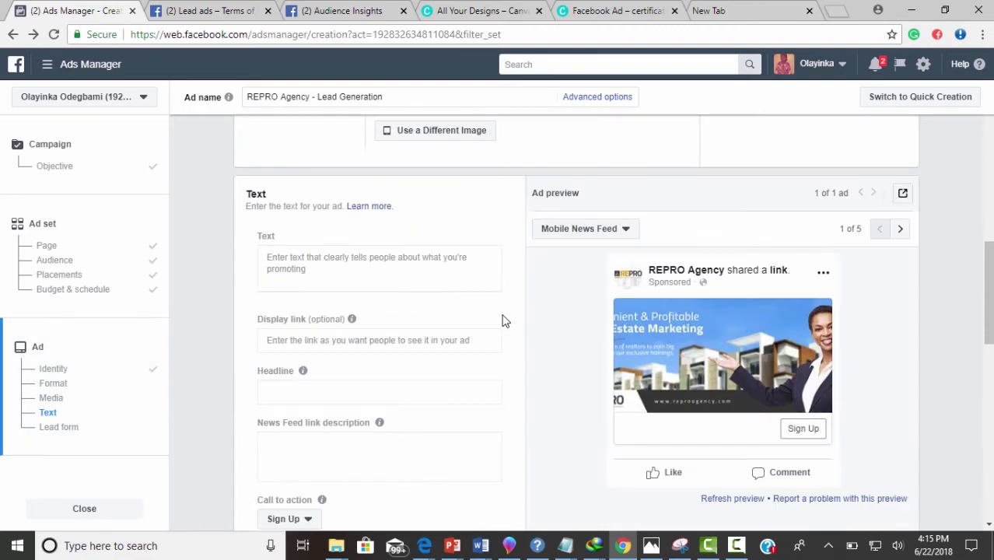
scroll(503, 319, up, 4)
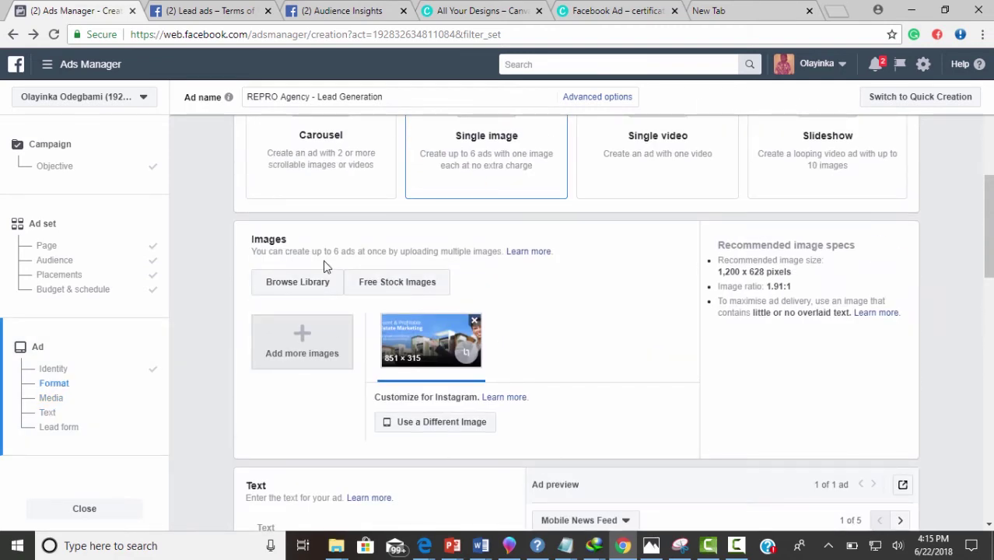
scroll(535, 265, up, 4)
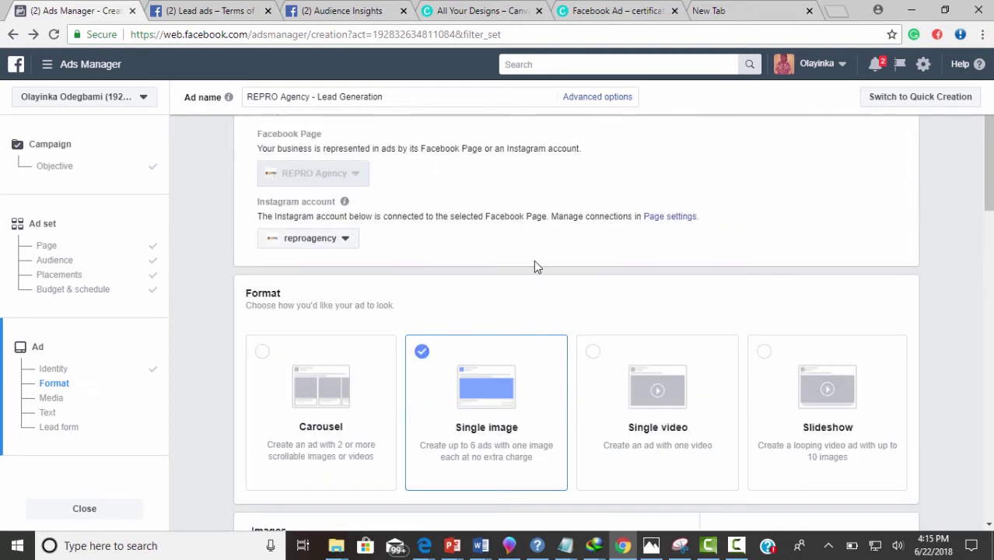
scroll(470, 420, down, 5)
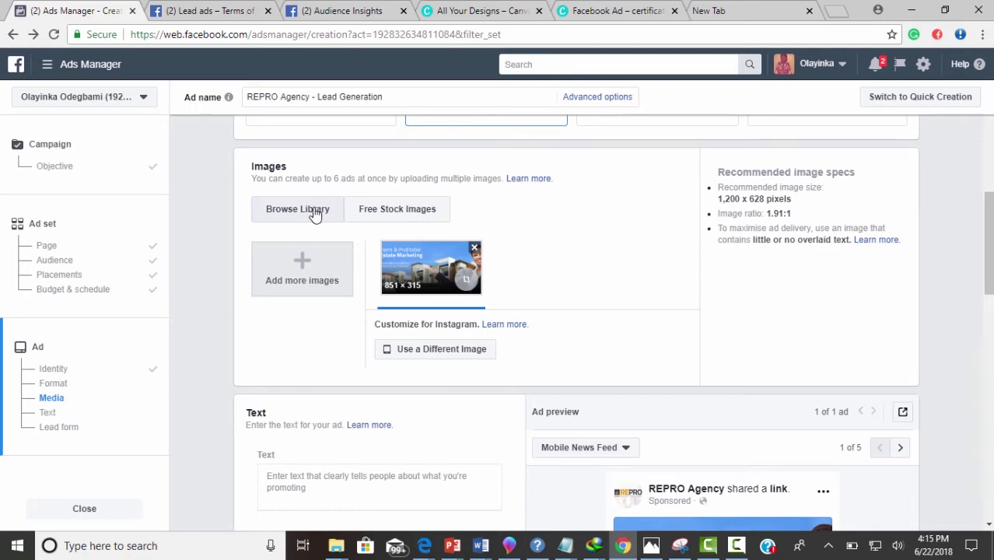
Step: Open the ad's image library and examine the available account images, free stock images and page images
click(315, 214)
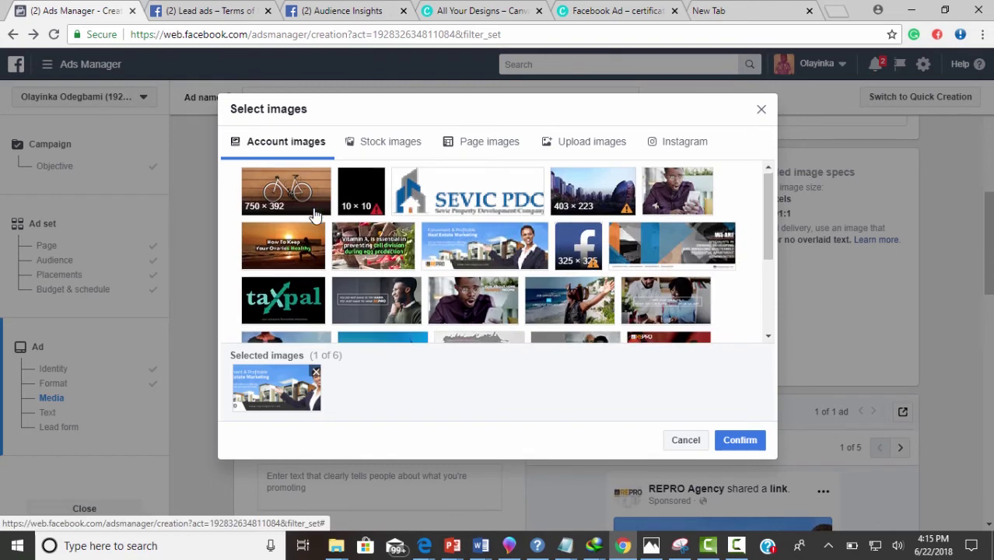
scroll(315, 215, down, 3)
scroll(315, 214, up, 5)
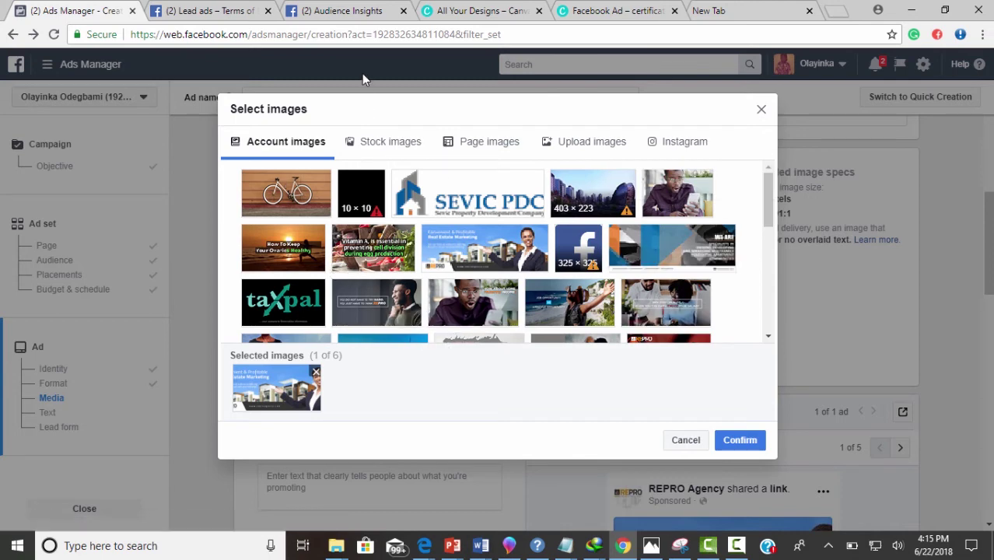
click(393, 145)
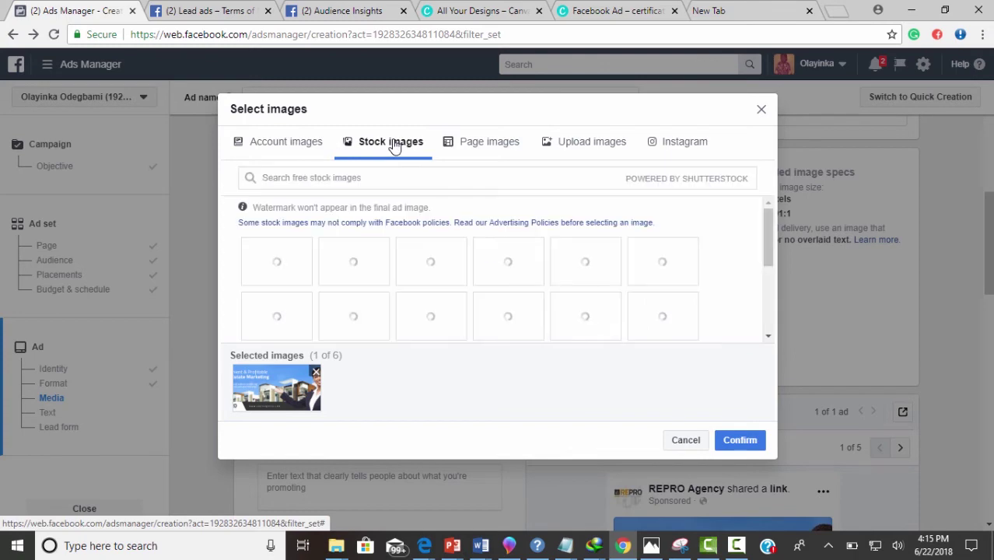
mouse_move(479, 270)
scroll(479, 270, down, 3)
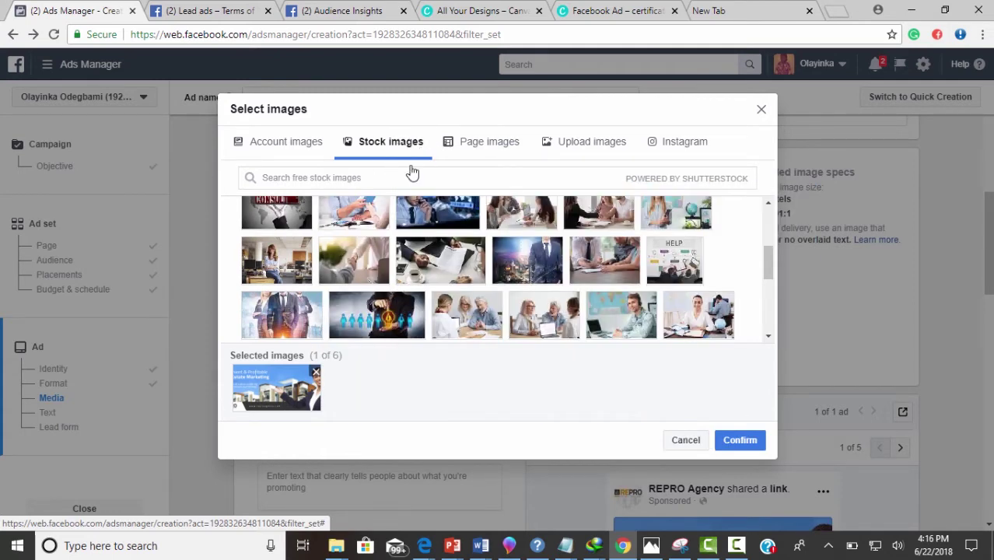
mouse_move(376, 311)
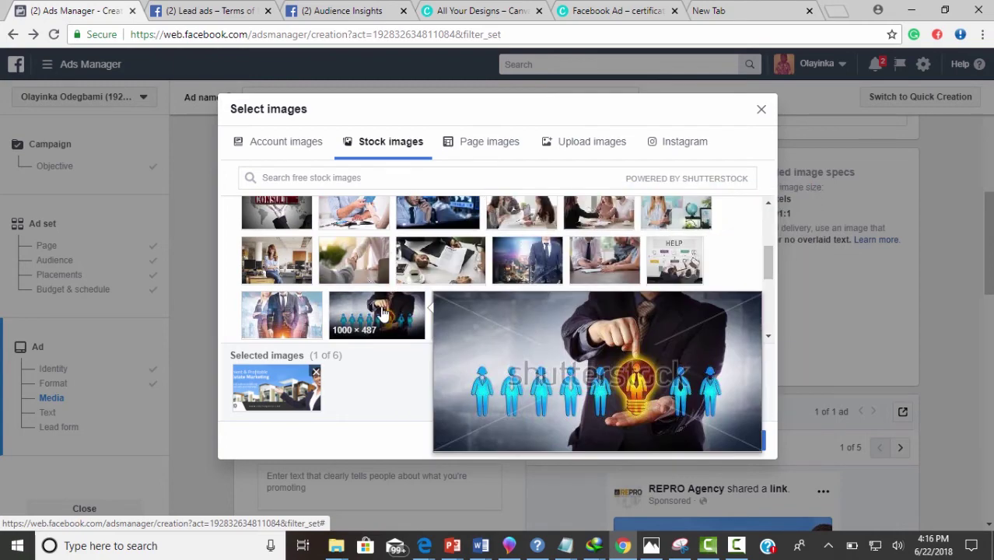
mouse_move(299, 260)
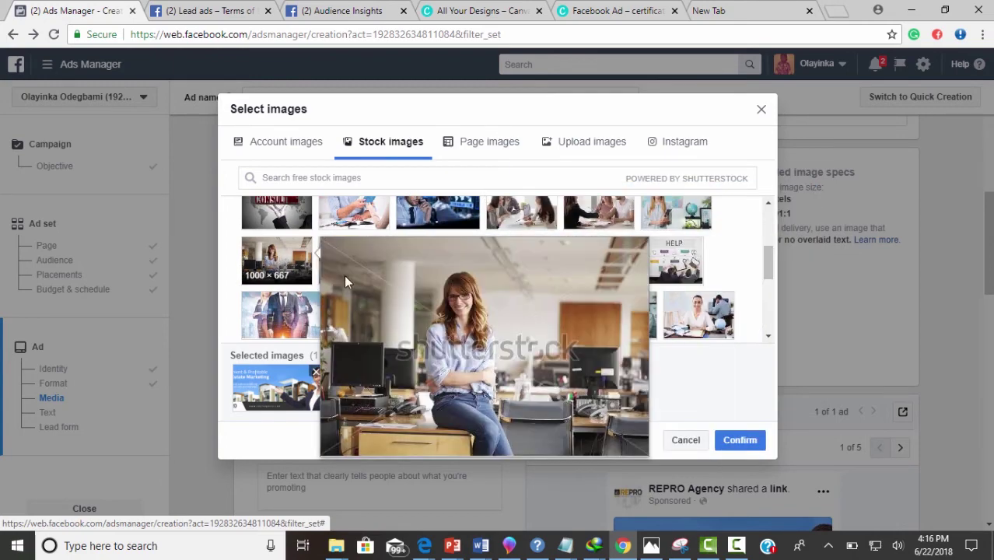
mouse_move(571, 237)
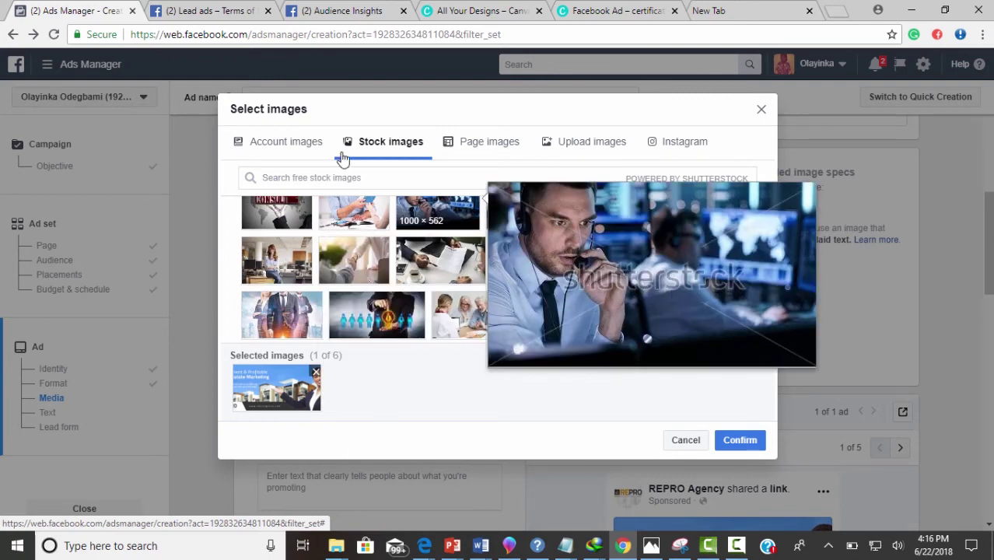
click(493, 155)
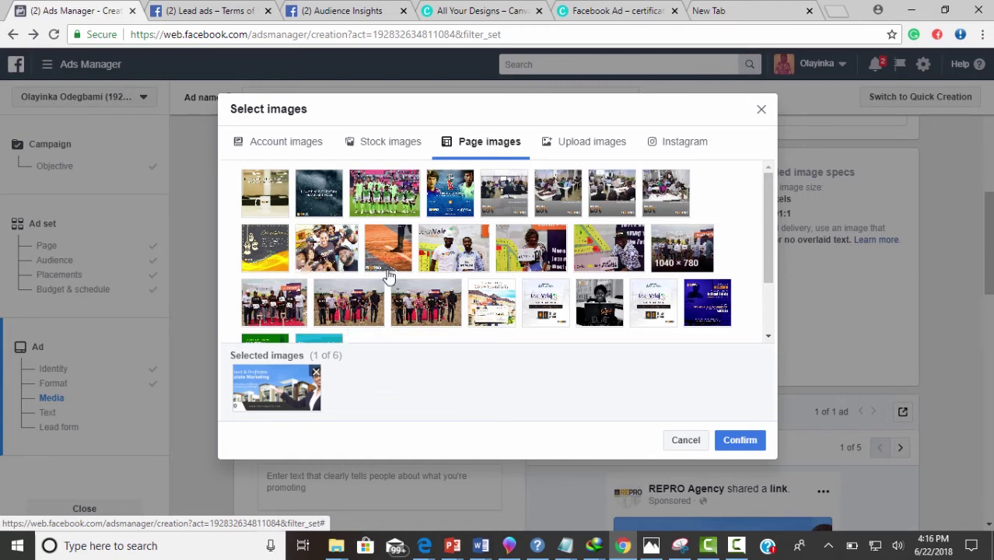
scroll(392, 276, down, 3)
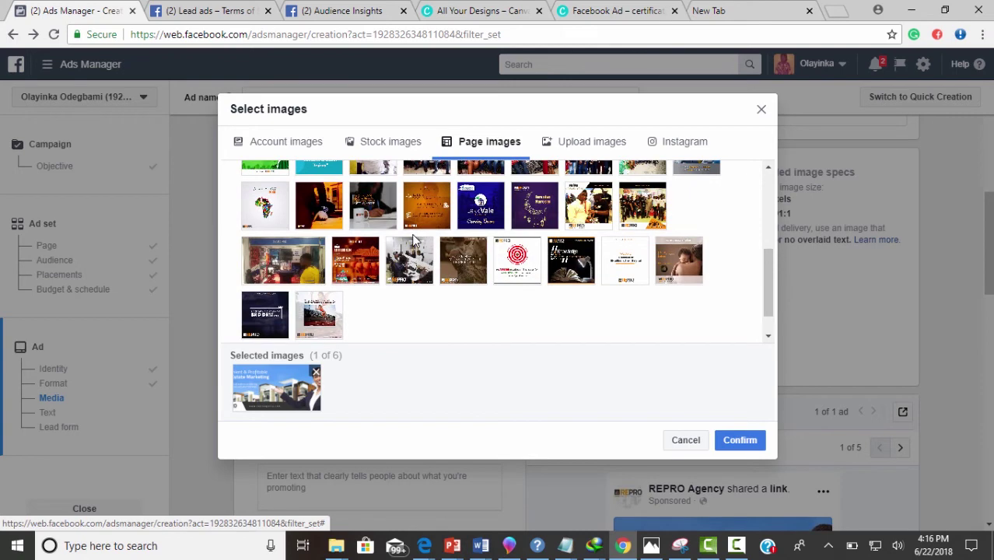
scroll(412, 241, up, 5)
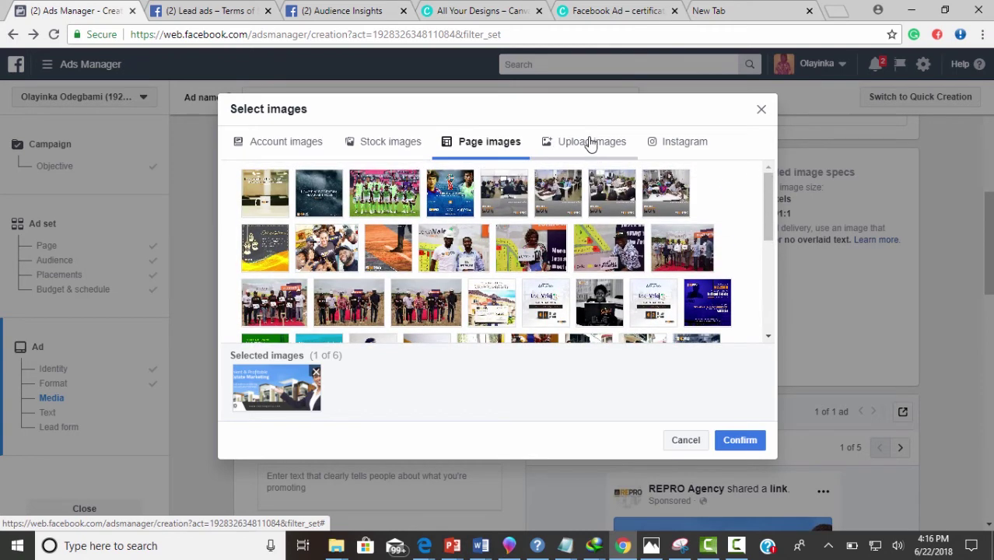
Step: Upload the picture black-woman-frustrated-848x550 from the Desktop to the ad's selected images
click(591, 145)
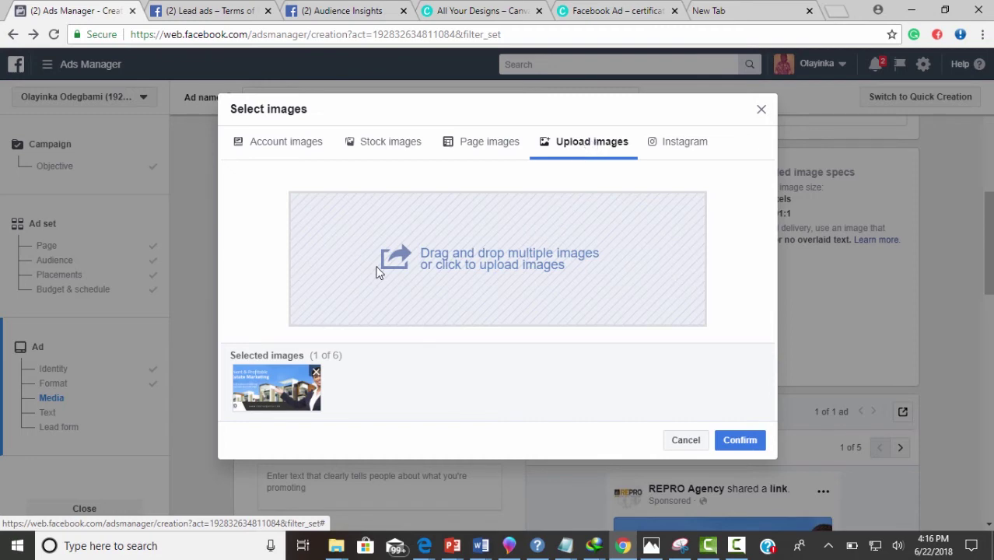
click(392, 267)
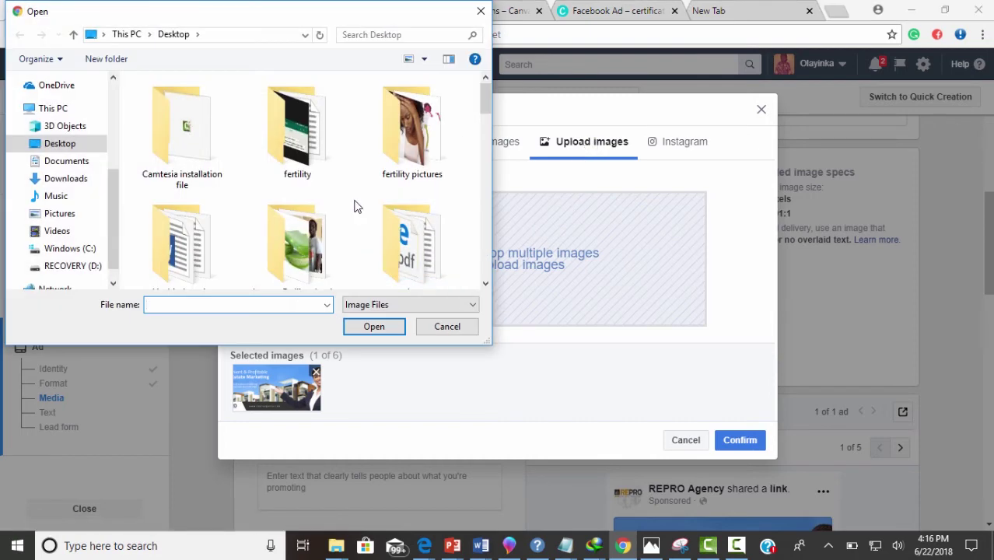
scroll(354, 206, down, 3)
scroll(354, 206, down, 10)
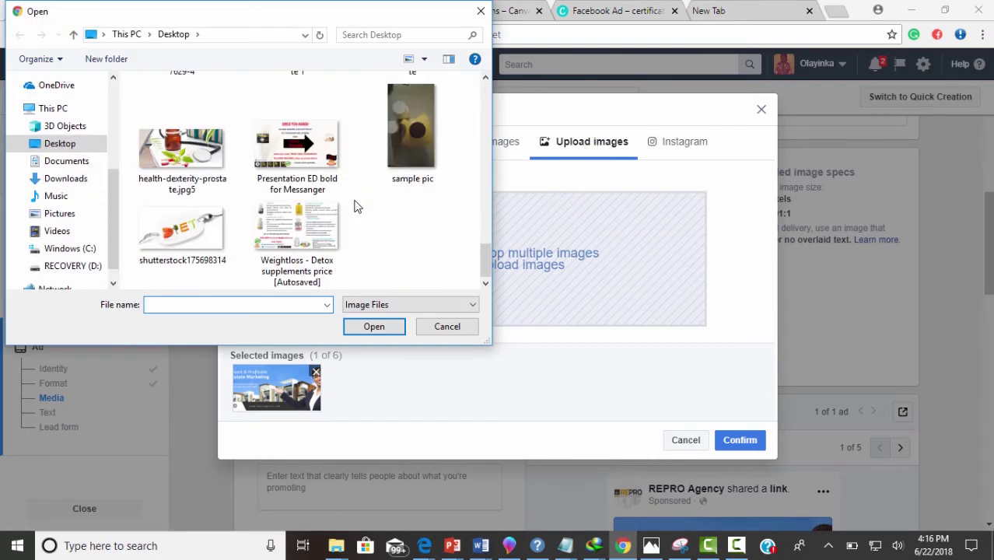
scroll(353, 206, up, 10)
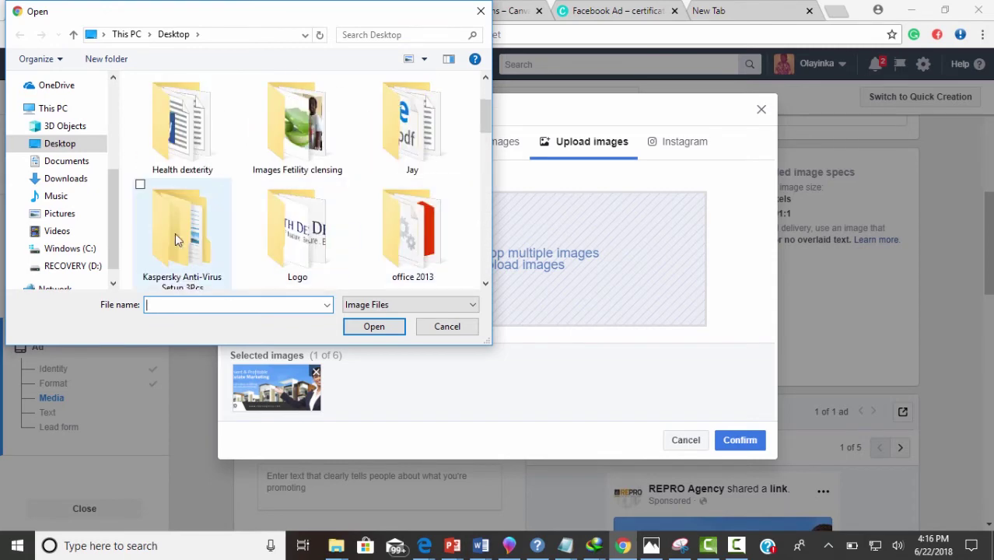
scroll(237, 225, down, 2)
scroll(237, 224, down, 6)
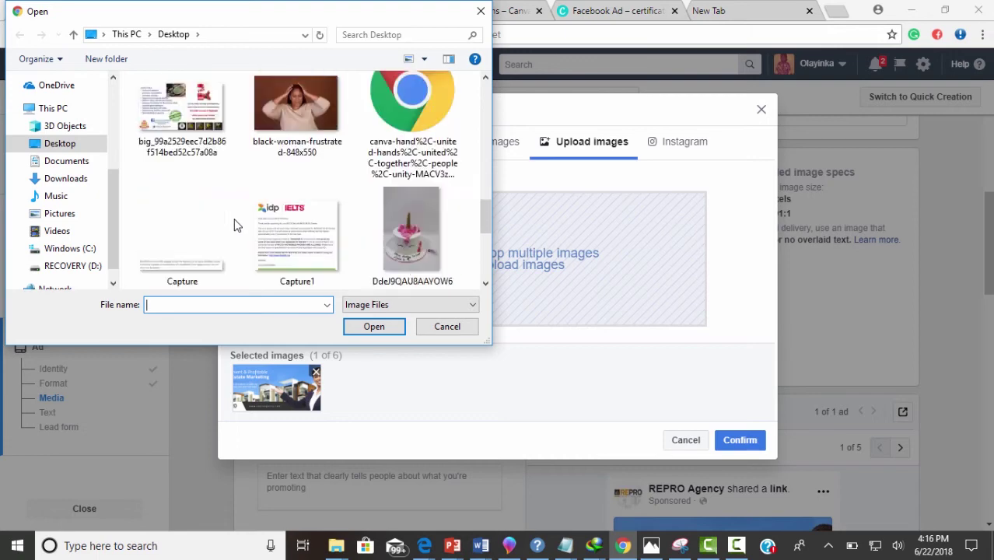
scroll(257, 202, up, 1)
click(272, 157)
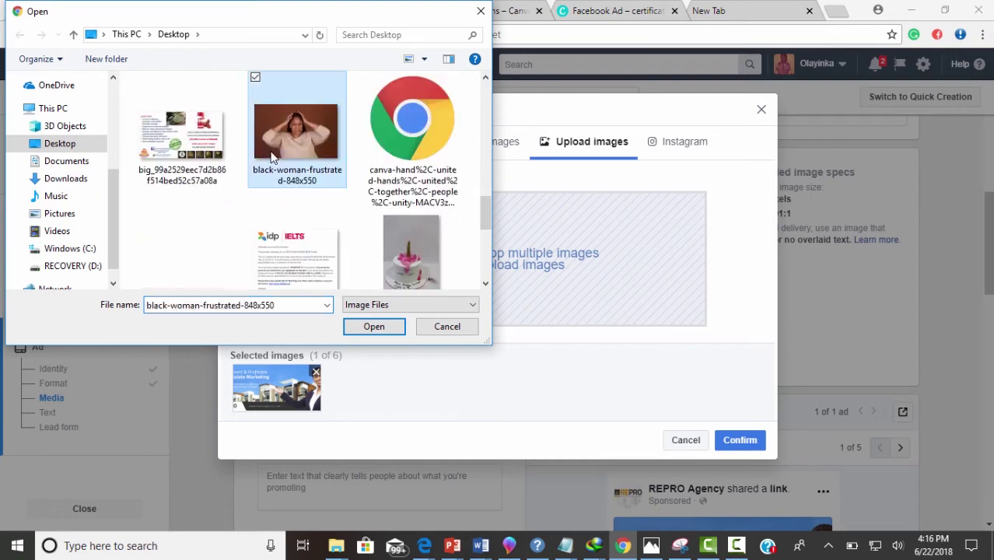
click(372, 327)
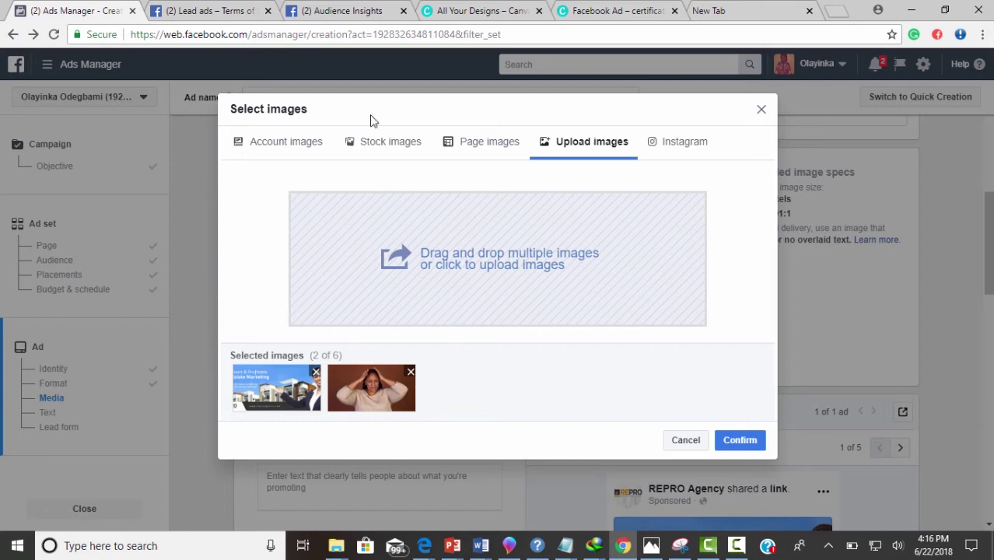
Step: Check the Instagram image source and add the account image of the man in a purple shirt looking at his phone
click(675, 146)
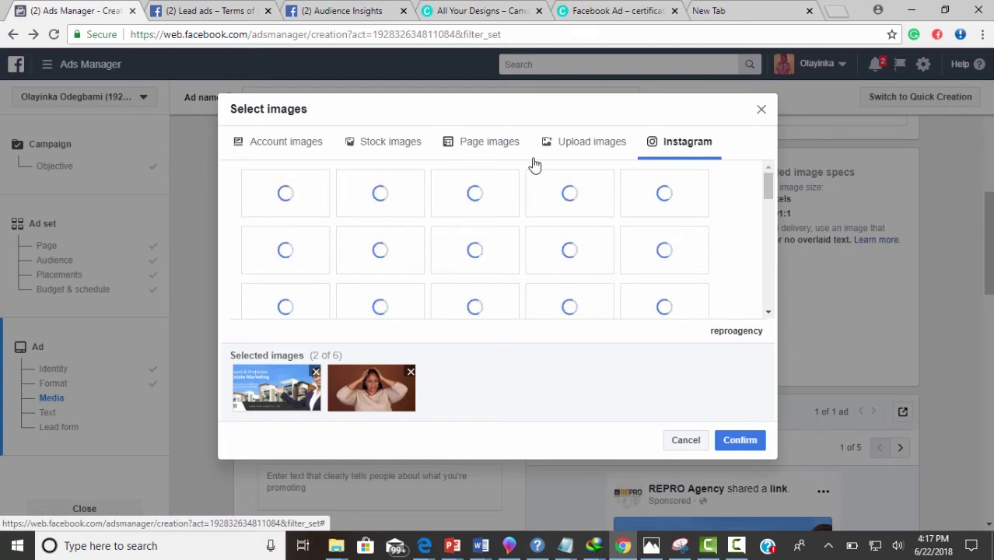
click(279, 147)
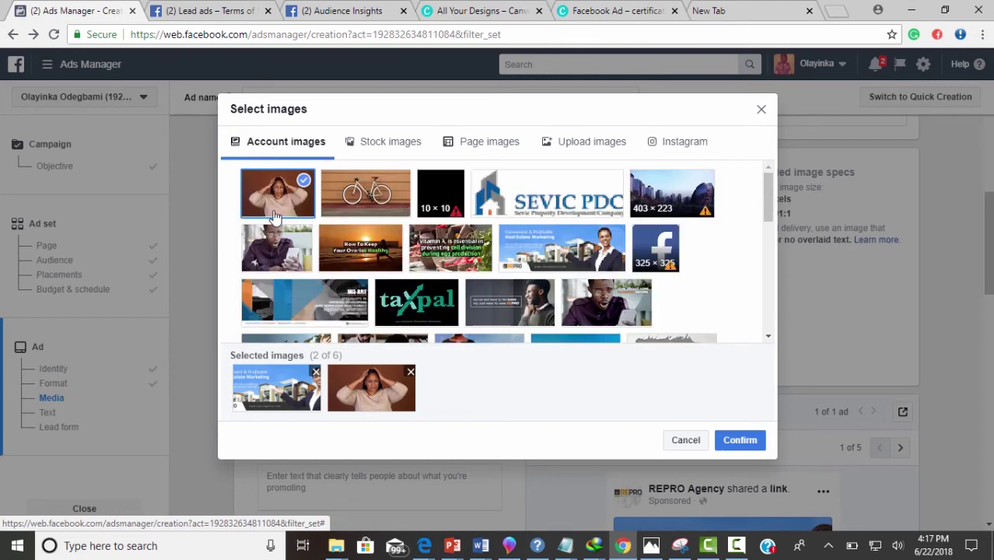
click(286, 246)
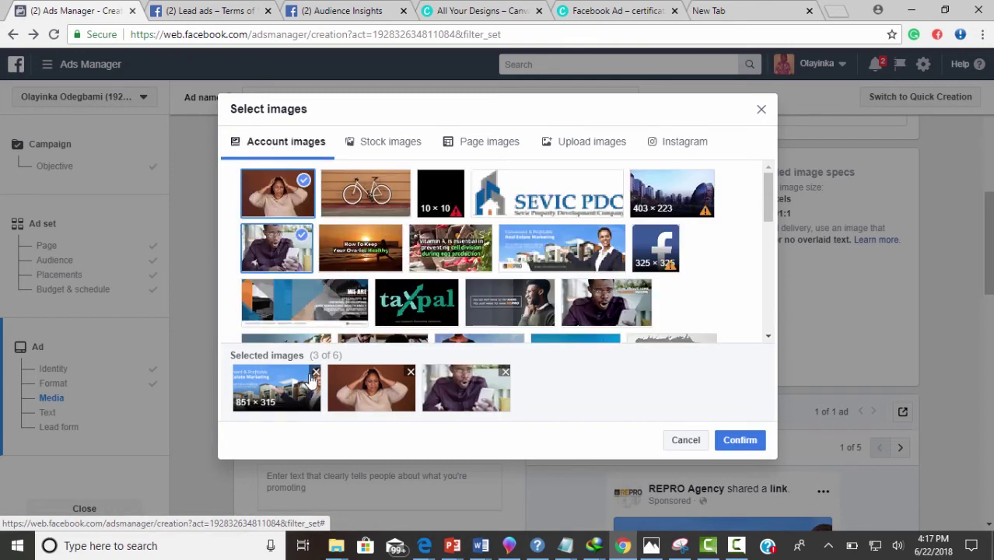
Step: Remove the frustrated woman and real estate banner images from the ad, keeping only the man with the phone
drag(340, 385, 413, 400)
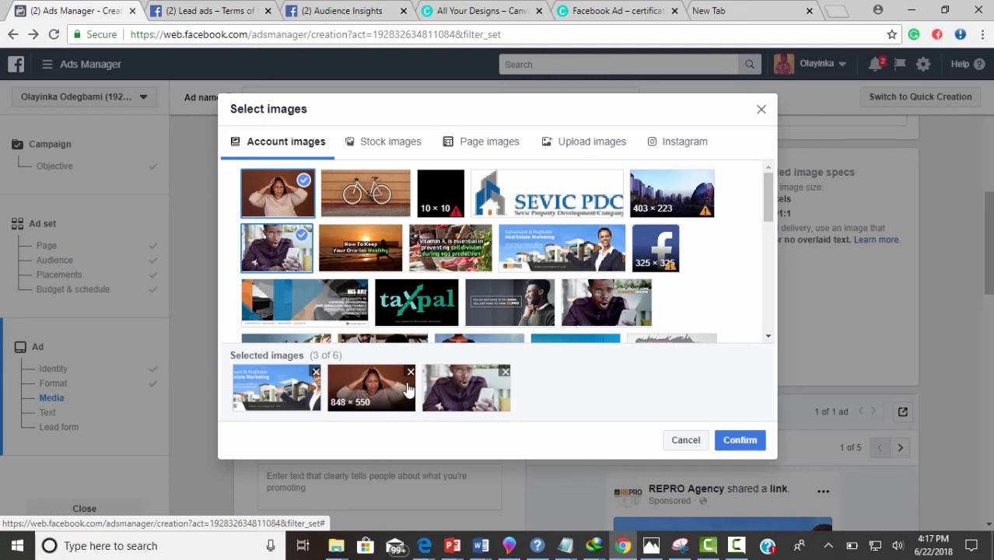
click(410, 373)
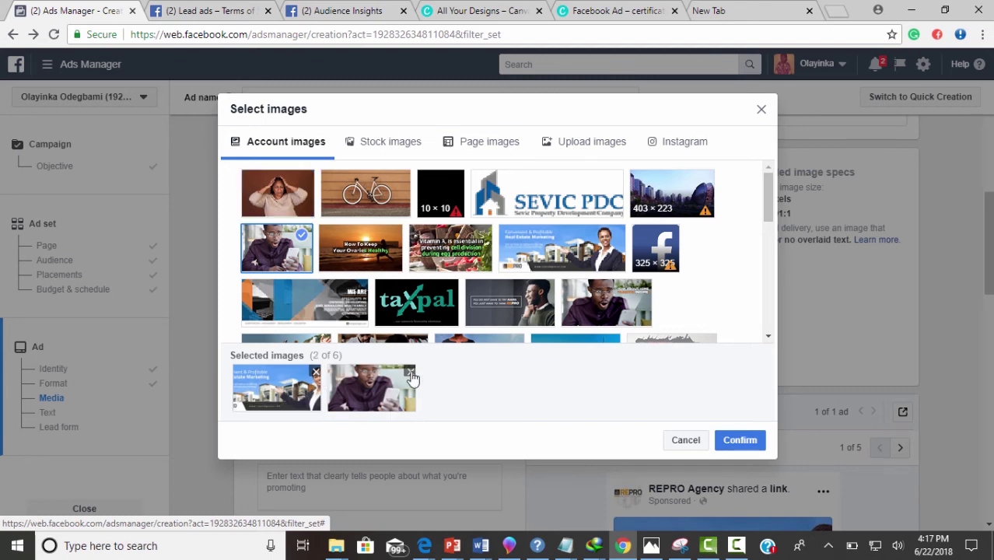
click(315, 372)
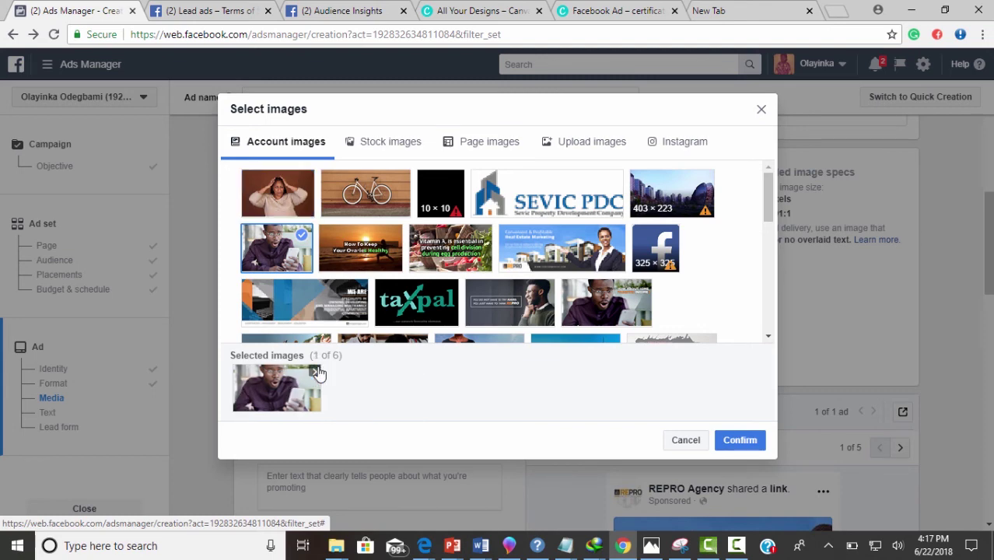
click(742, 440)
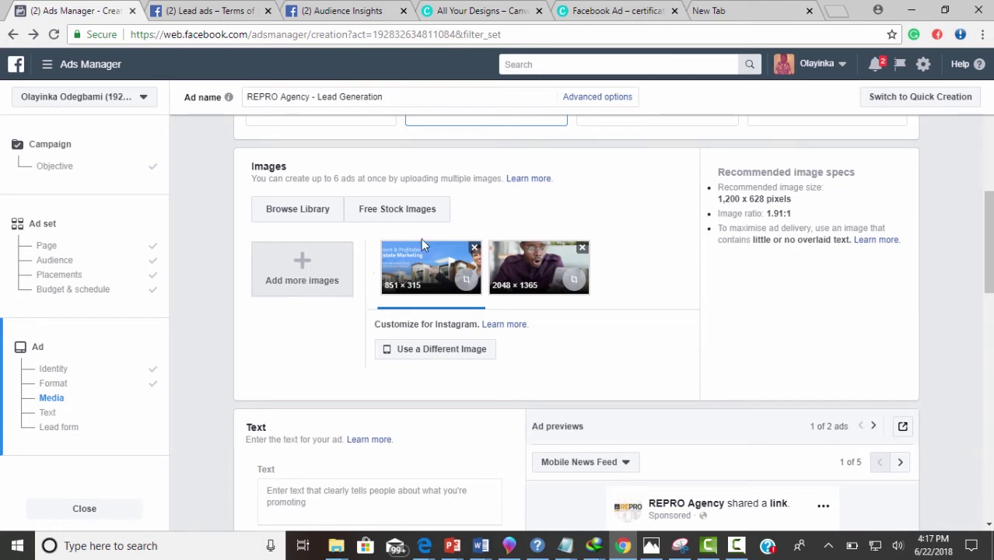
click(474, 251)
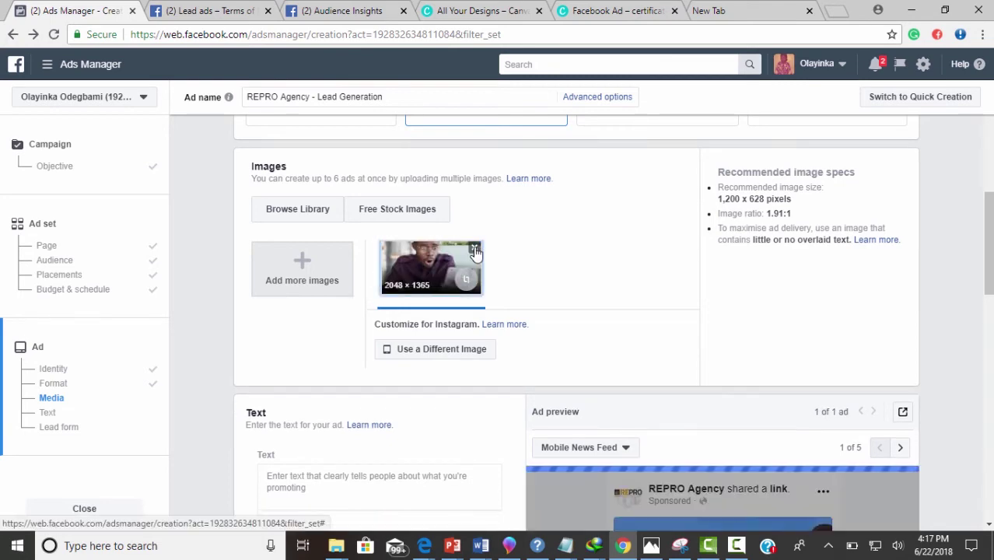
scroll(479, 283, down, 5)
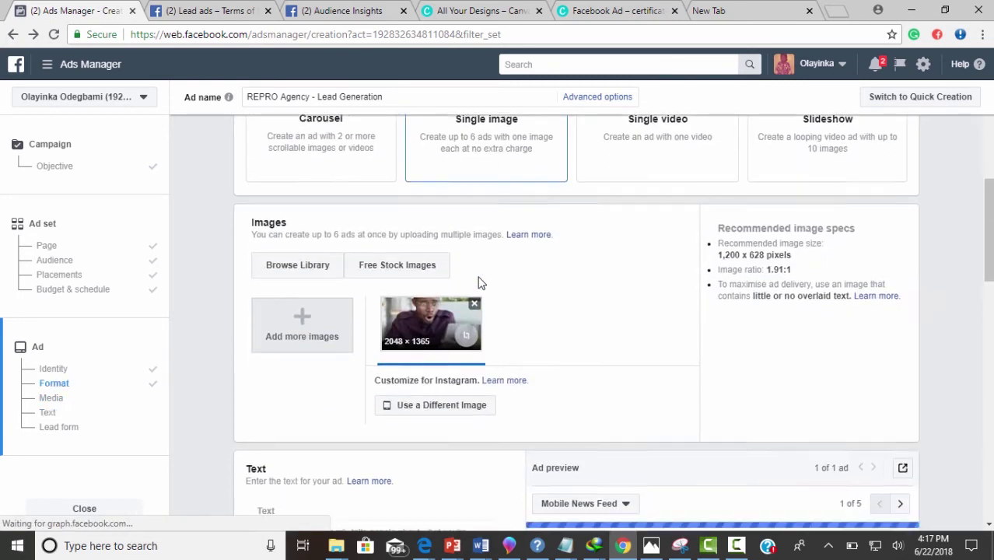
Step: Activate the ad's main Text field and switch to the Word document Document1, which holds the draft ad copy
scroll(478, 280, up, 3)
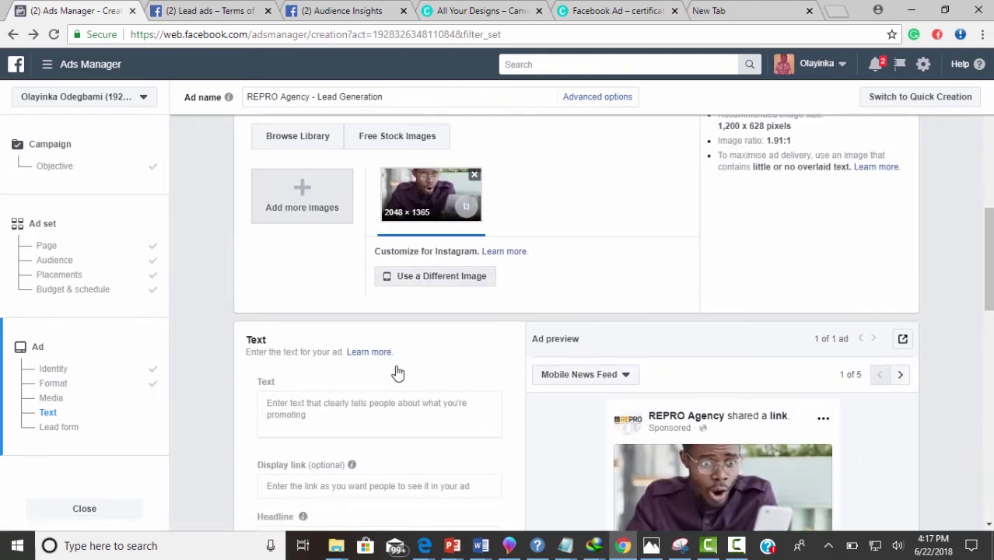
scroll(377, 370, down, 2)
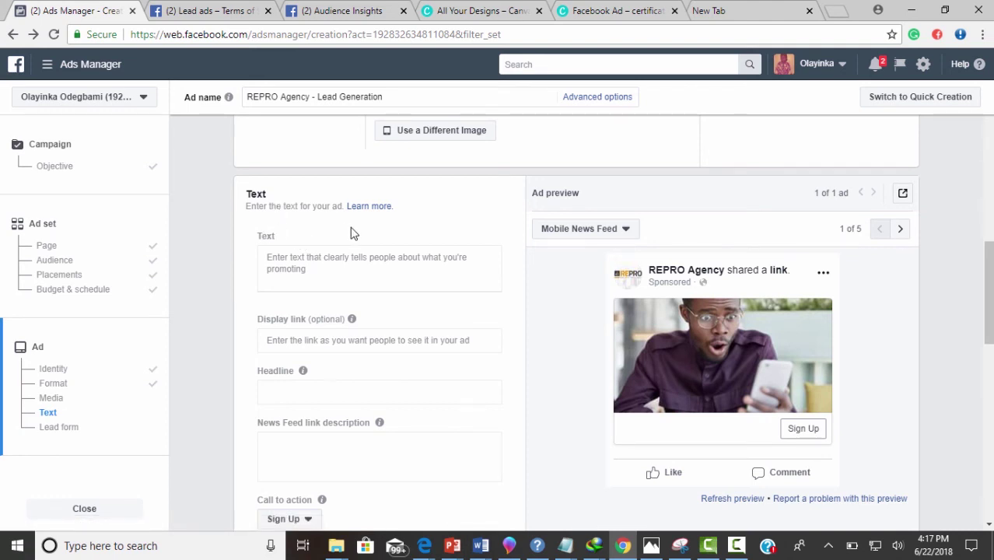
scroll(350, 233, down, 2)
scroll(700, 127, up, 2)
scroll(785, 308, down, 2)
scroll(784, 308, up, 2)
click(350, 263)
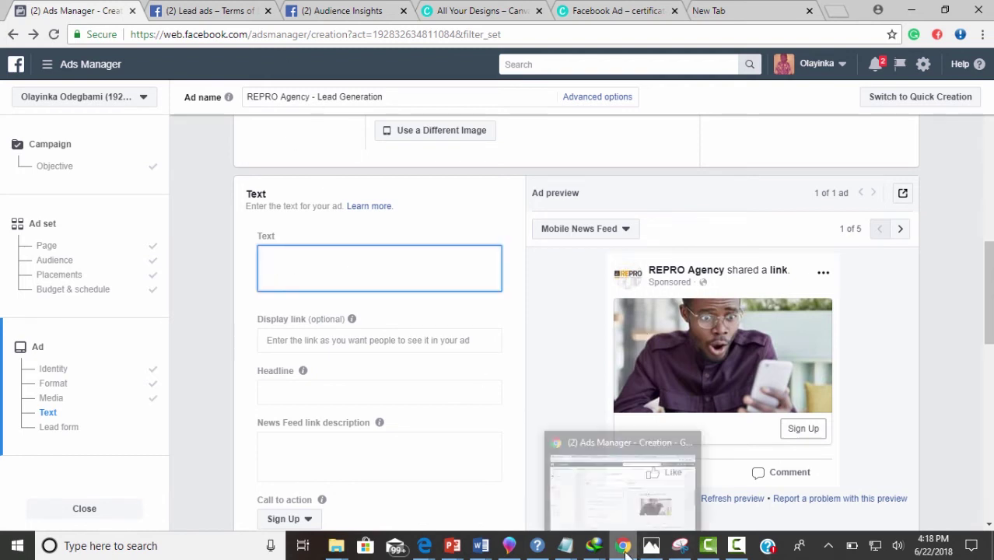
mouse_move(480, 545)
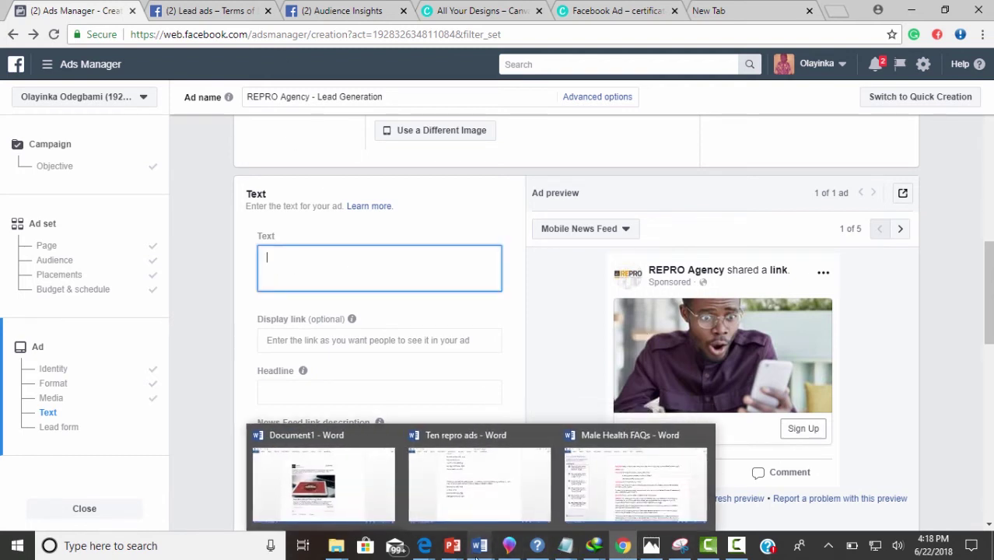
mouse_move(469, 505)
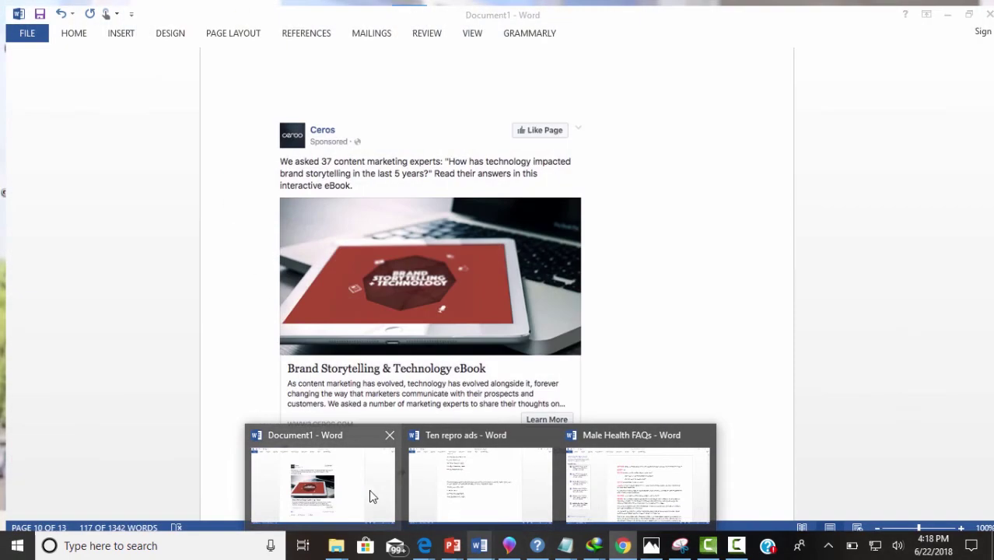
click(369, 489)
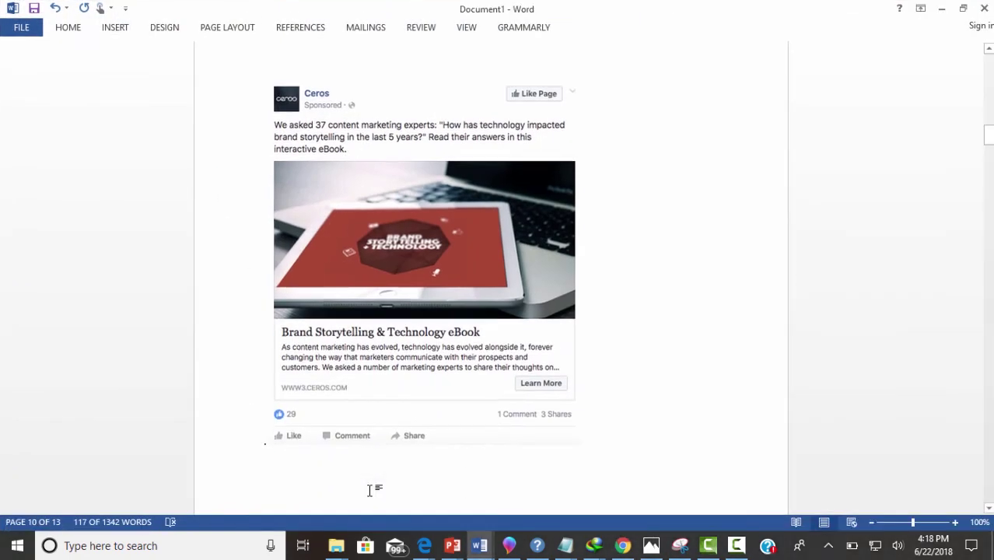
Step: Find the REPRO Agency testimonial in Document1 and copy it from "Hello," through the sentence ending in "REPRO10X"
scroll(369, 490, down, 5)
scroll(369, 493, down, 15)
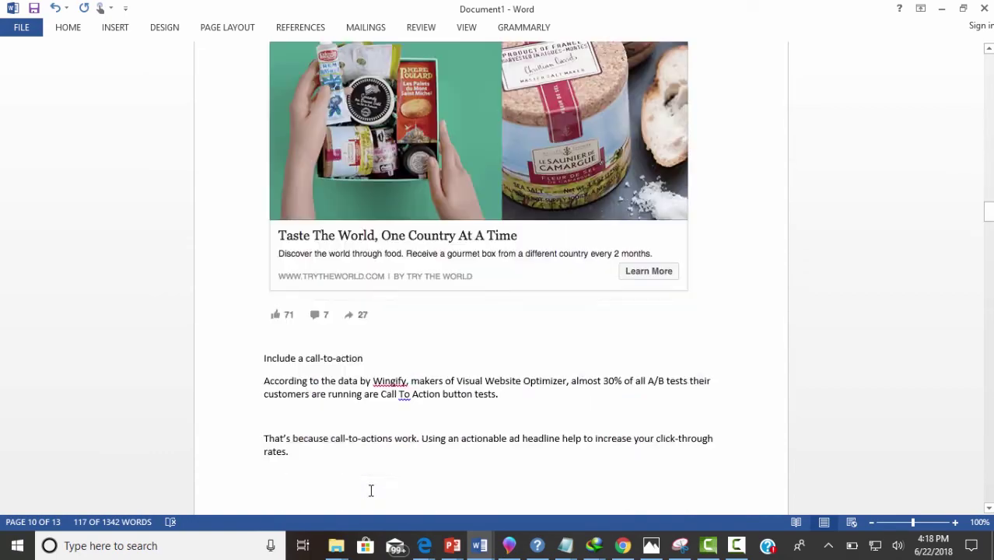
scroll(369, 492, down, 15)
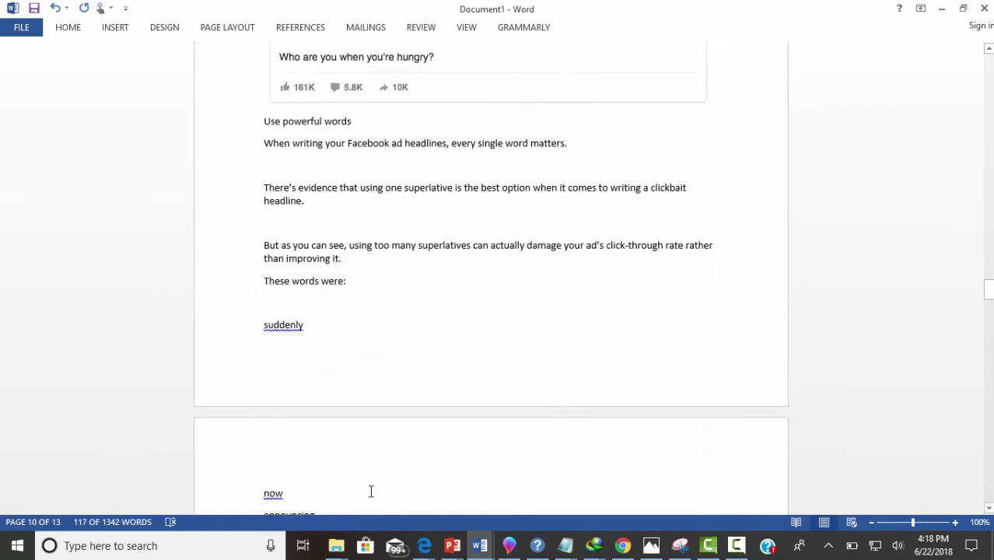
scroll(369, 491, down, 15)
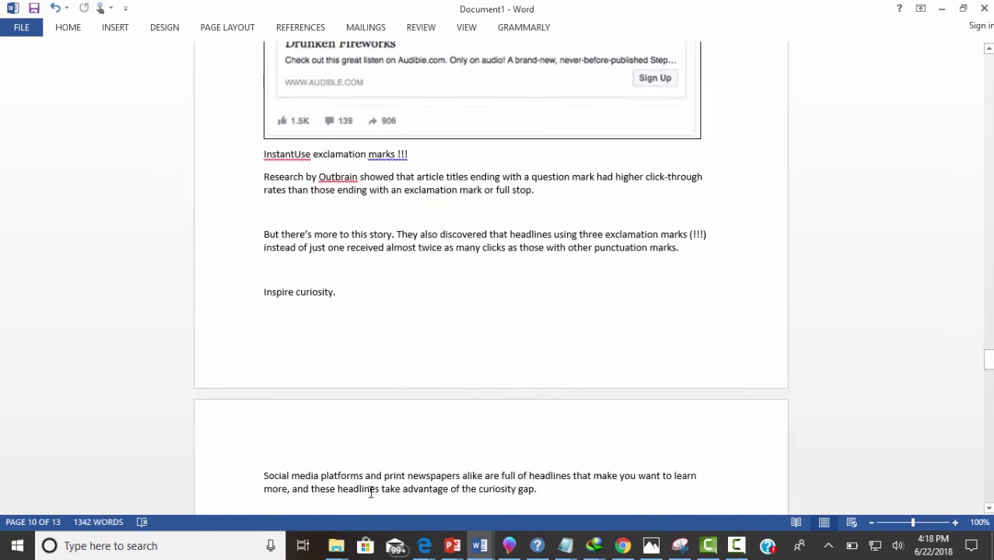
scroll(369, 493, down, 15)
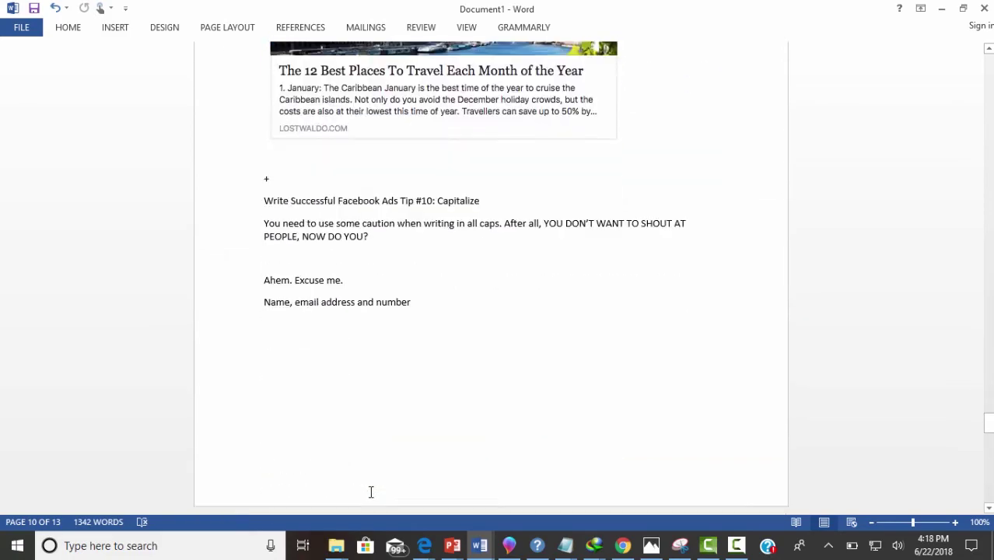
scroll(370, 491, down, 15)
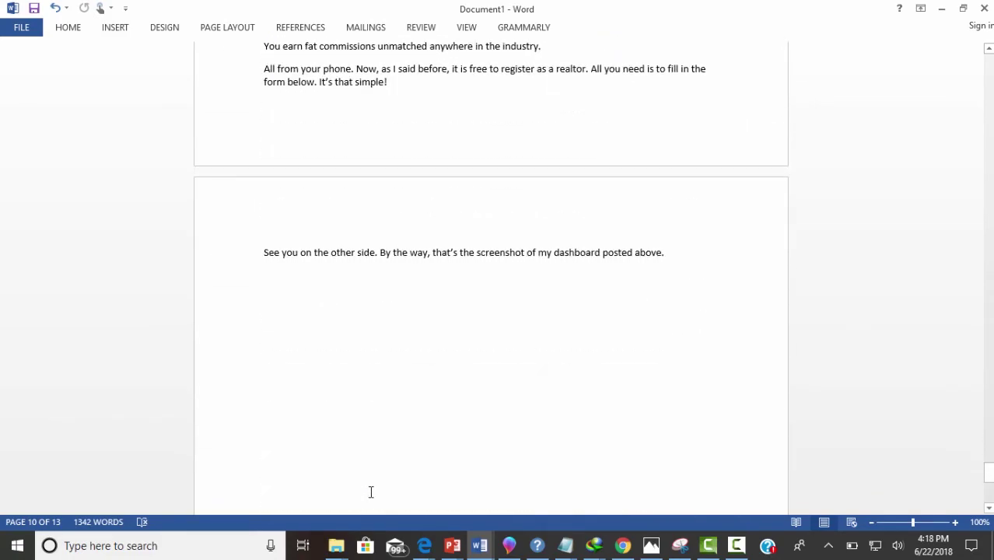
scroll(371, 491, up, 15)
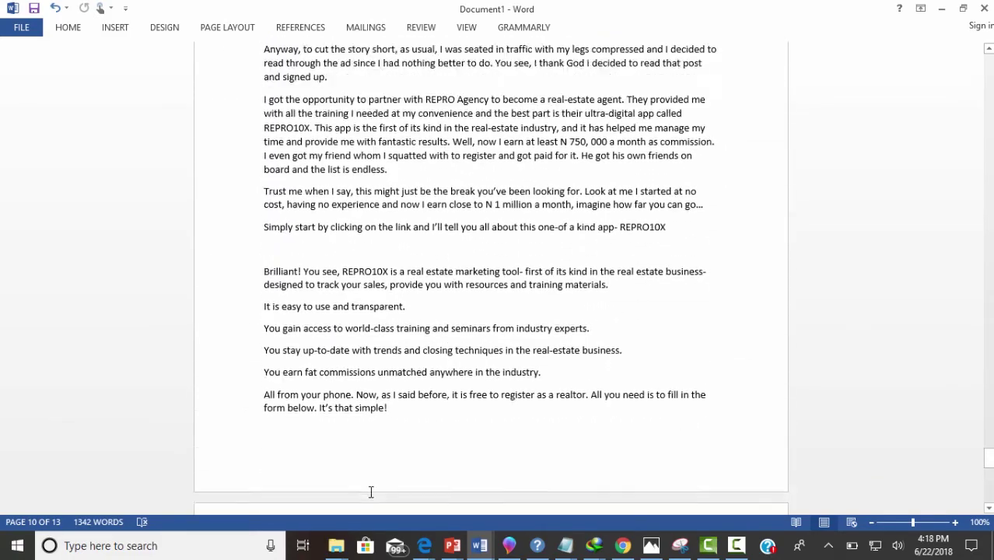
scroll(371, 491, up, 6)
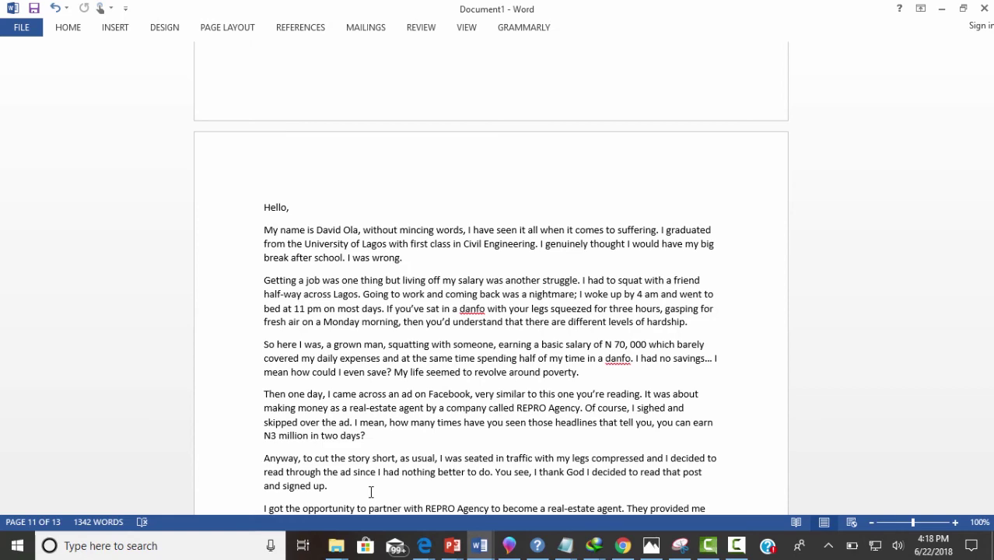
scroll(371, 491, down, 2)
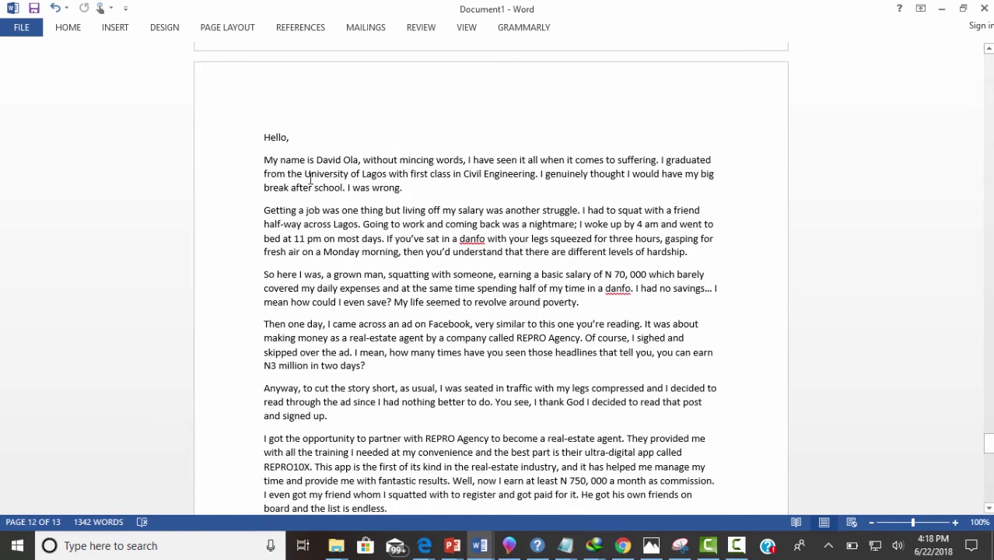
drag(263, 138, 741, 457)
right_click(296, 287)
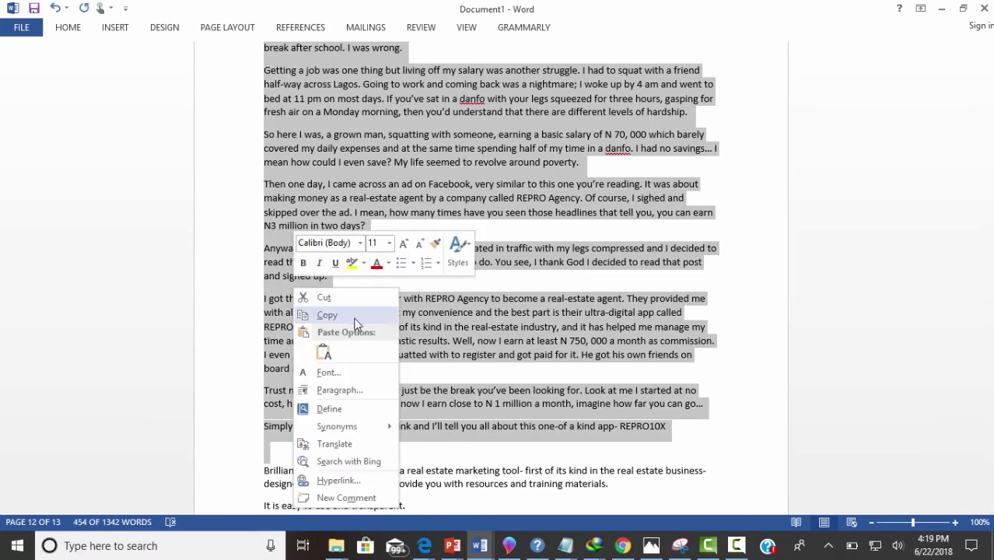
click(327, 315)
Step: Switch back to Ads Manager and paste the copied testimonial into the ad's main Text field
click(623, 545)
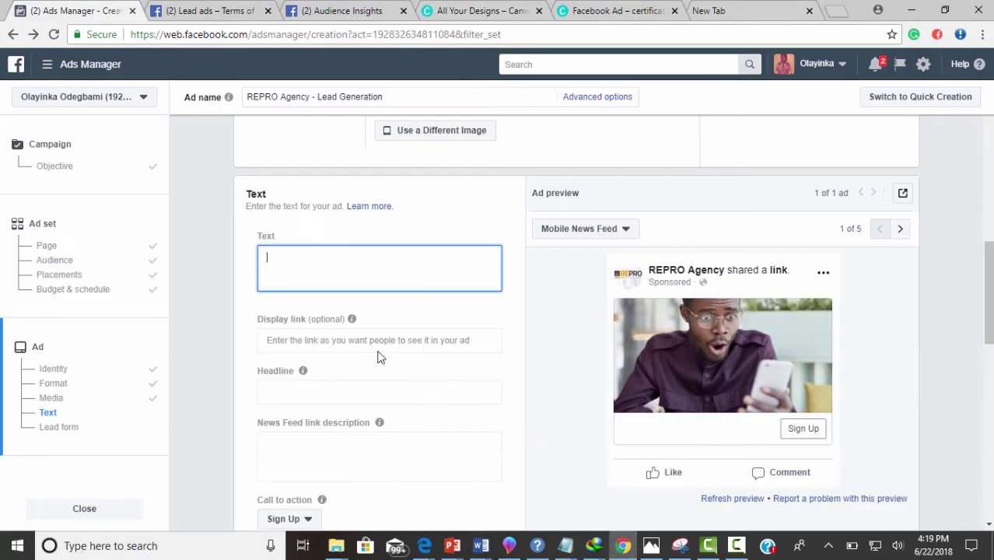
right_click(286, 251)
click(369, 346)
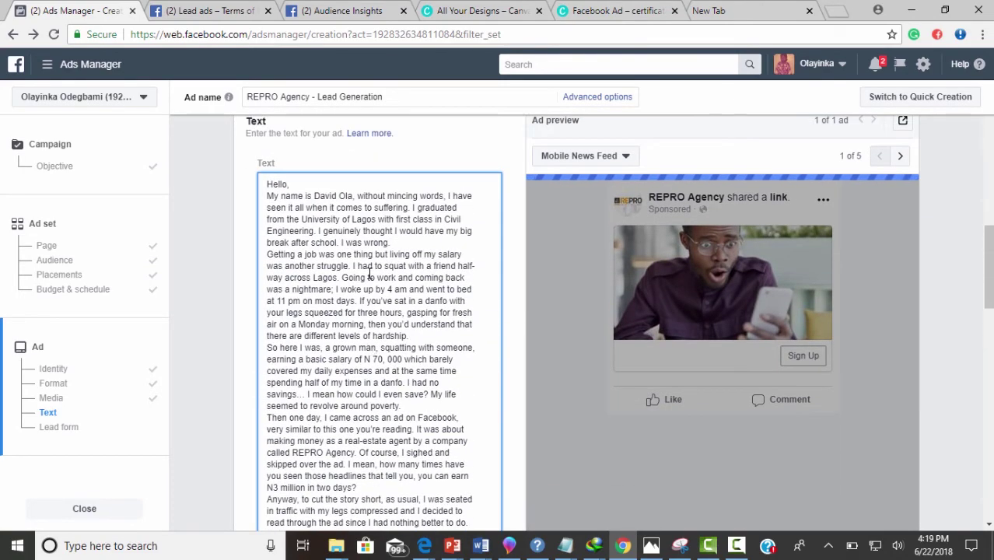
Step: Insert a blank line after each paragraph of the ad text, from "I was wrong." through "the list is endless."
click(401, 241)
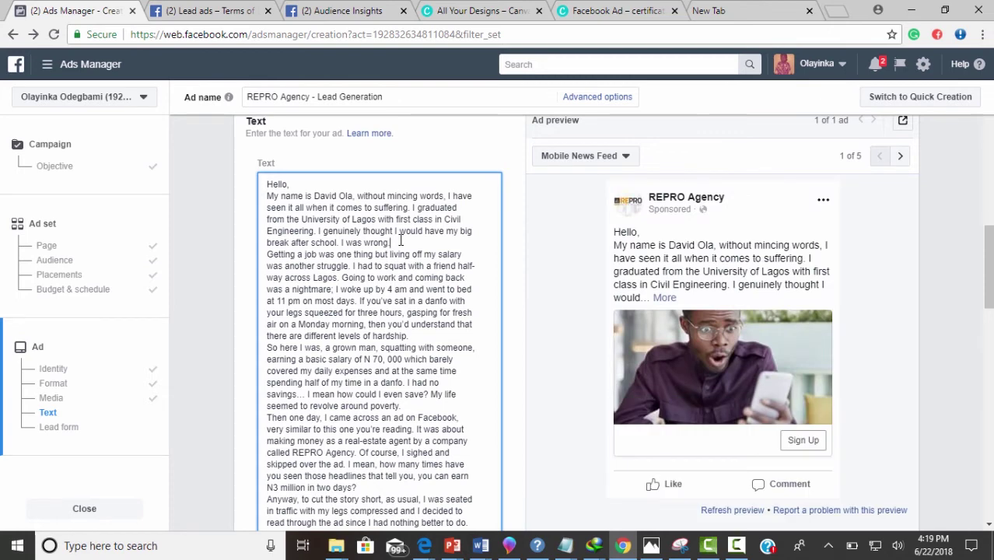
key(Return)
click(430, 348)
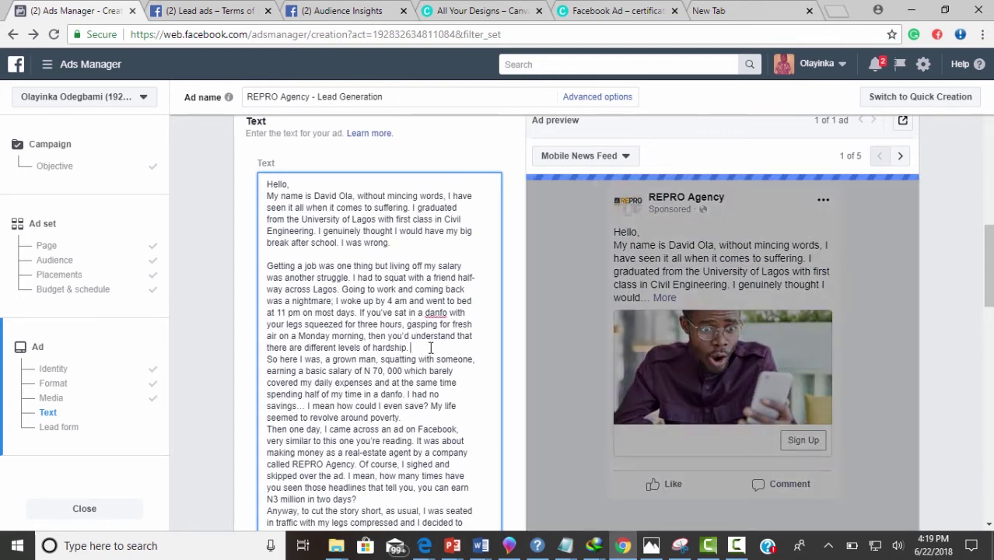
key(Return)
scroll(420, 314, down, 2)
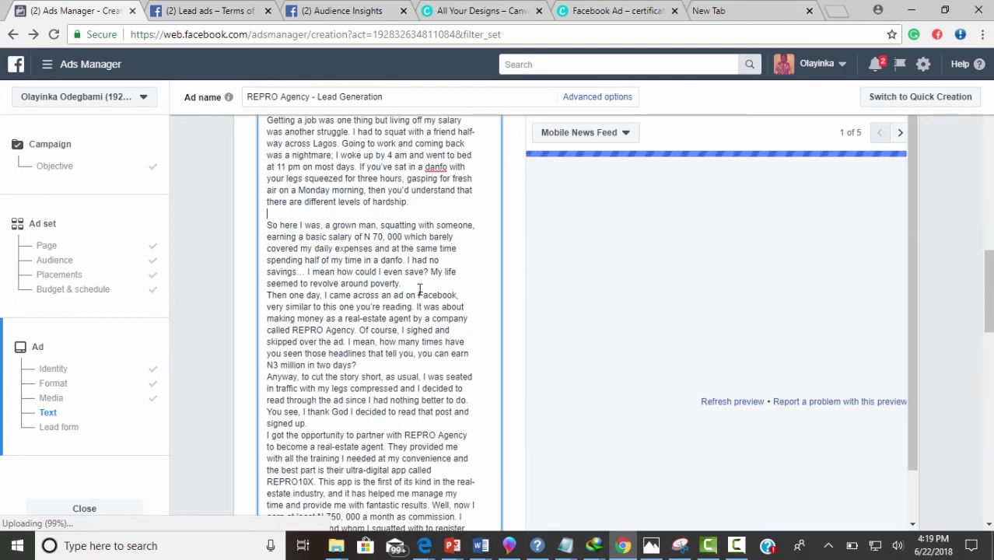
click(419, 290)
key(Return)
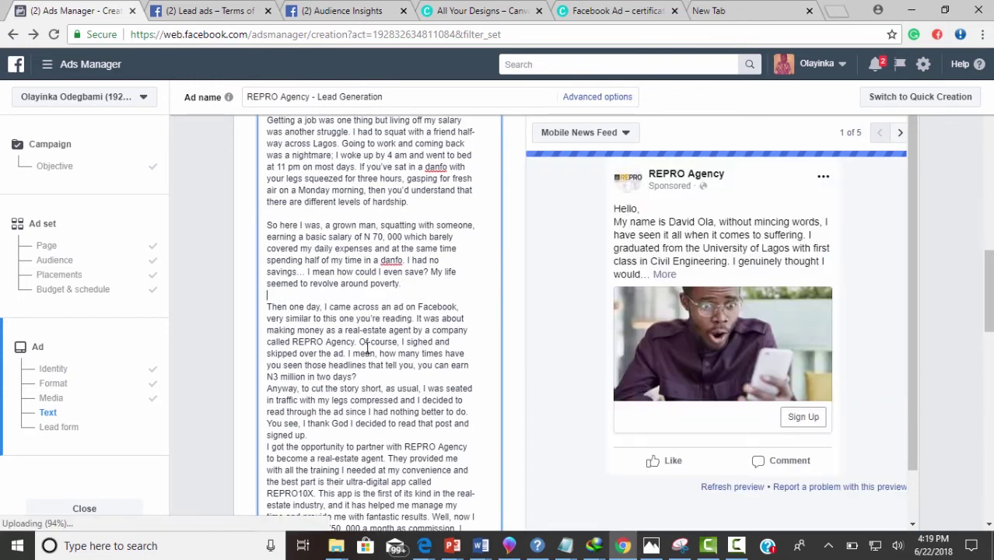
click(366, 377)
key(Return)
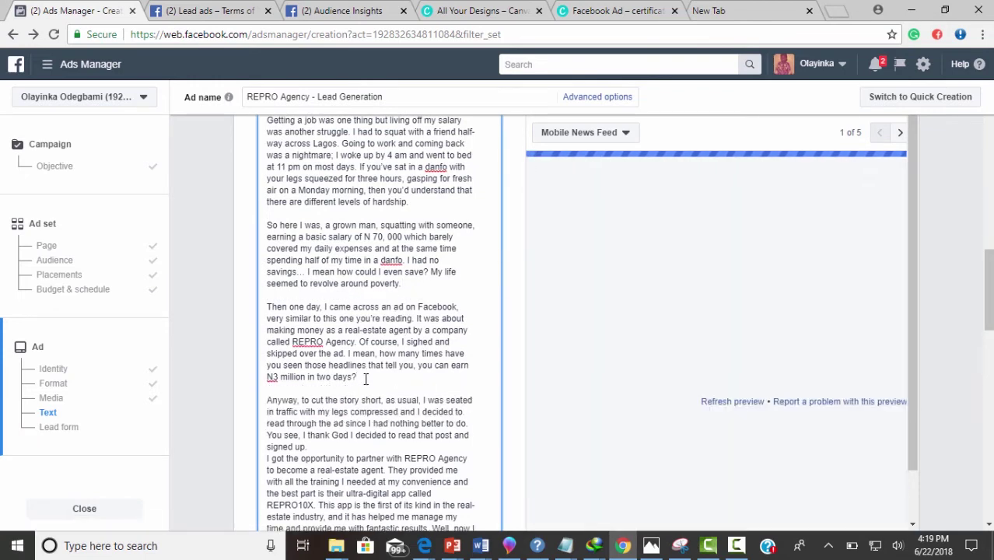
scroll(365, 377, down, 2)
click(322, 301)
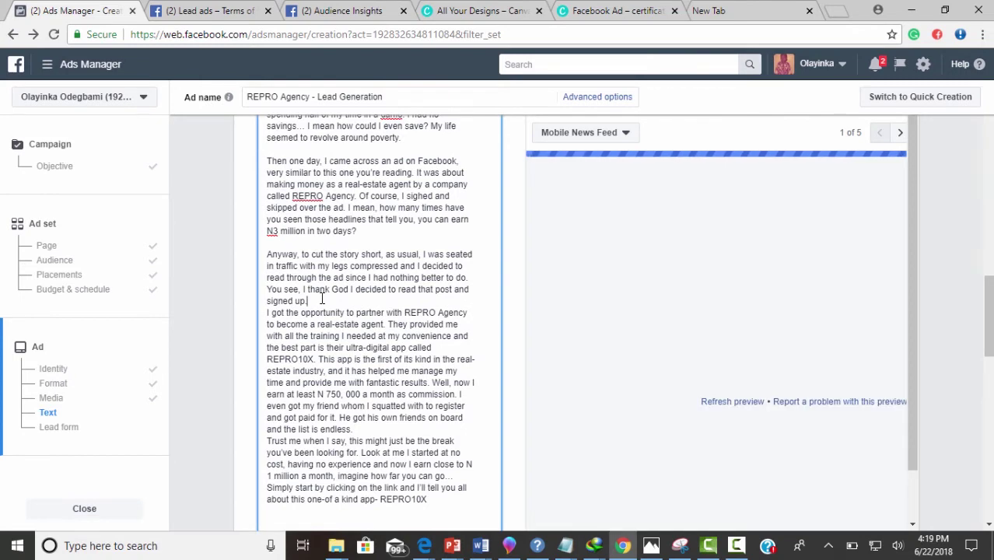
key(Return)
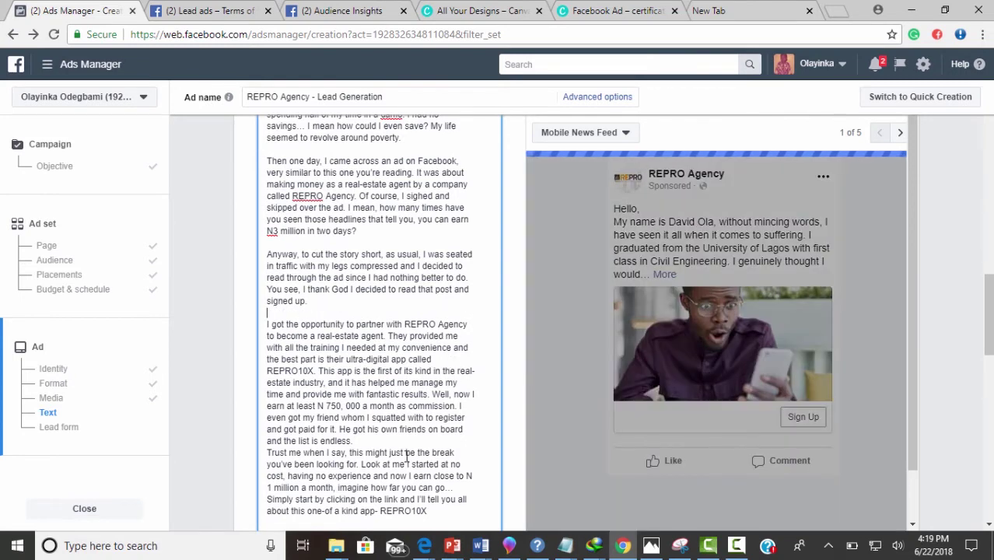
click(371, 438)
key(Return)
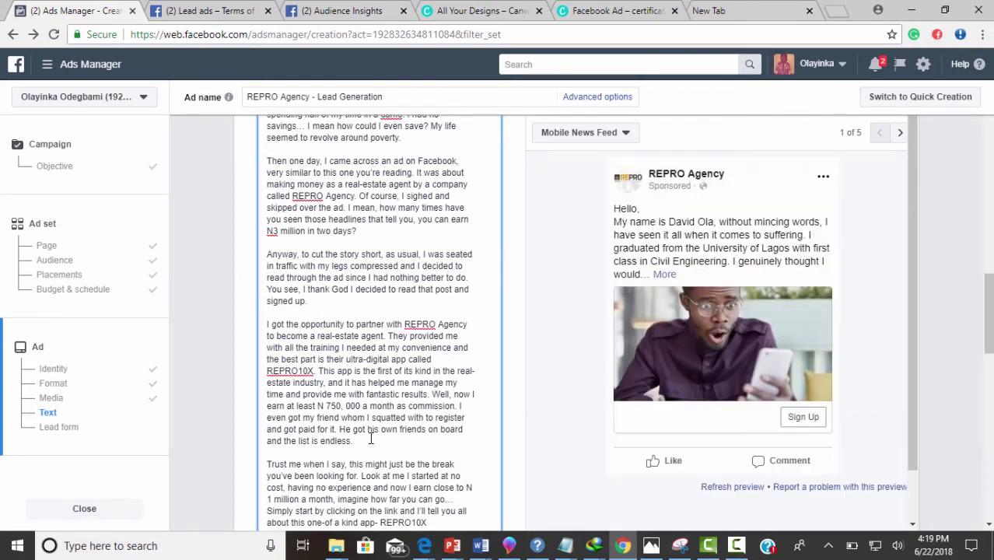
Step: Review the spaced ad text against its mobile preview and examine the optional display link and remaining text fields
scroll(371, 437, down, 4)
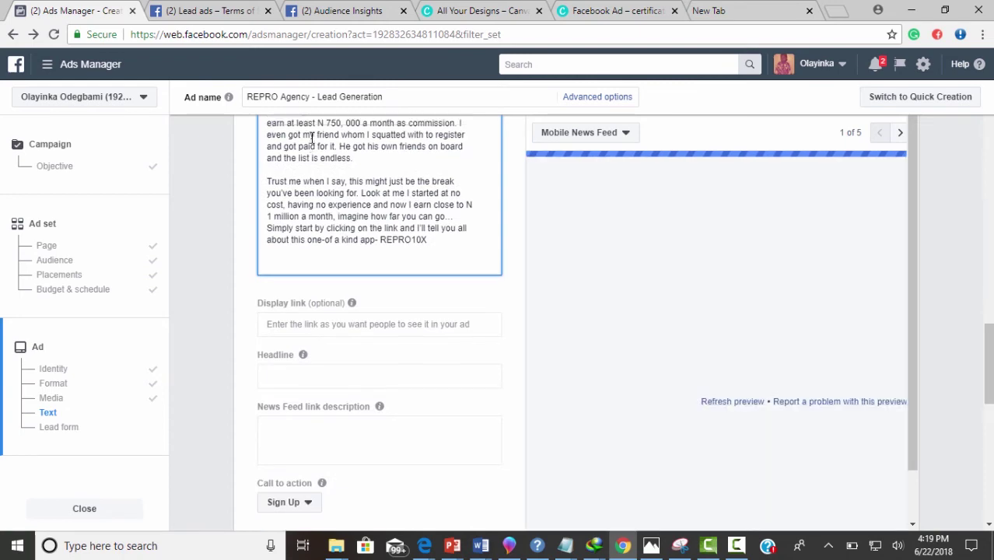
scroll(311, 137, up, 10)
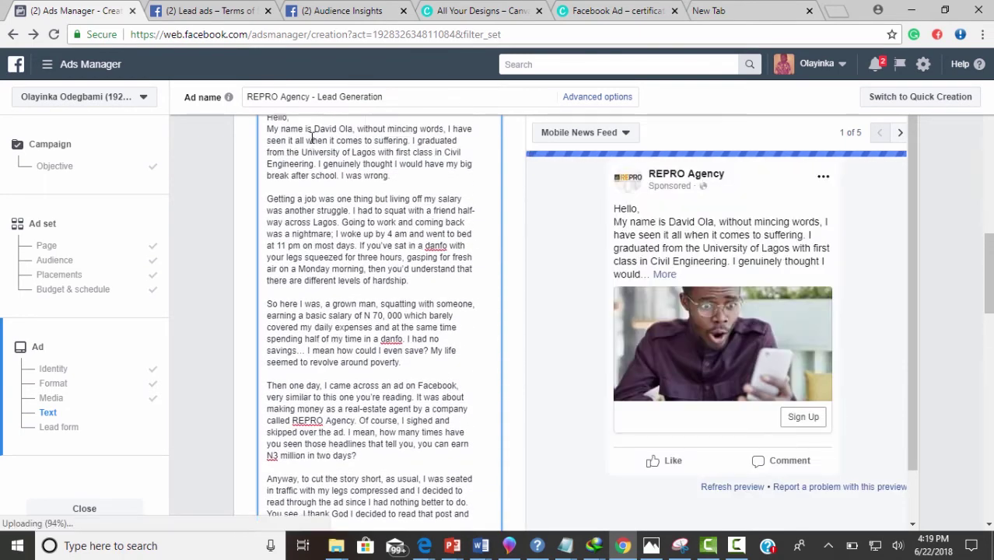
scroll(311, 137, up, 2)
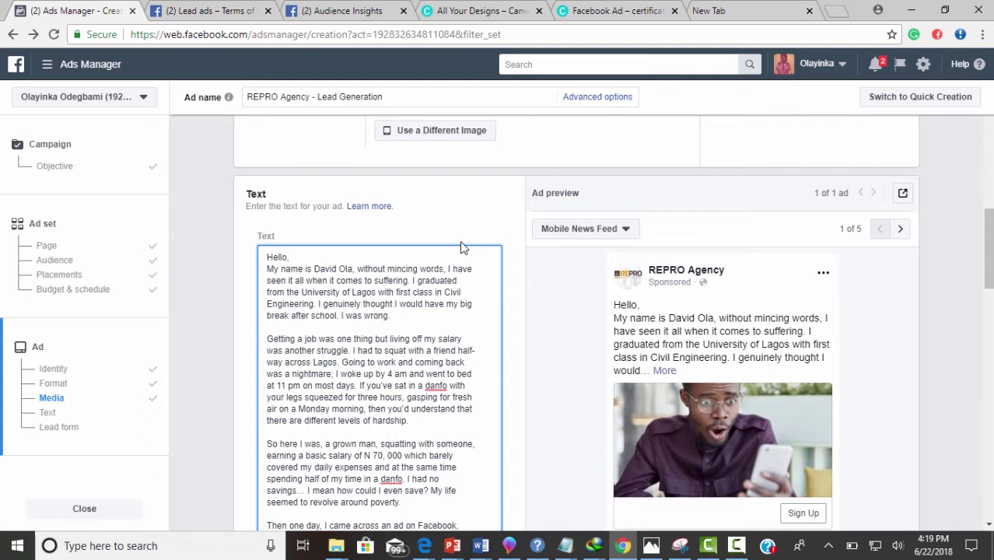
scroll(477, 295, down, 2)
scroll(436, 280, down, 4)
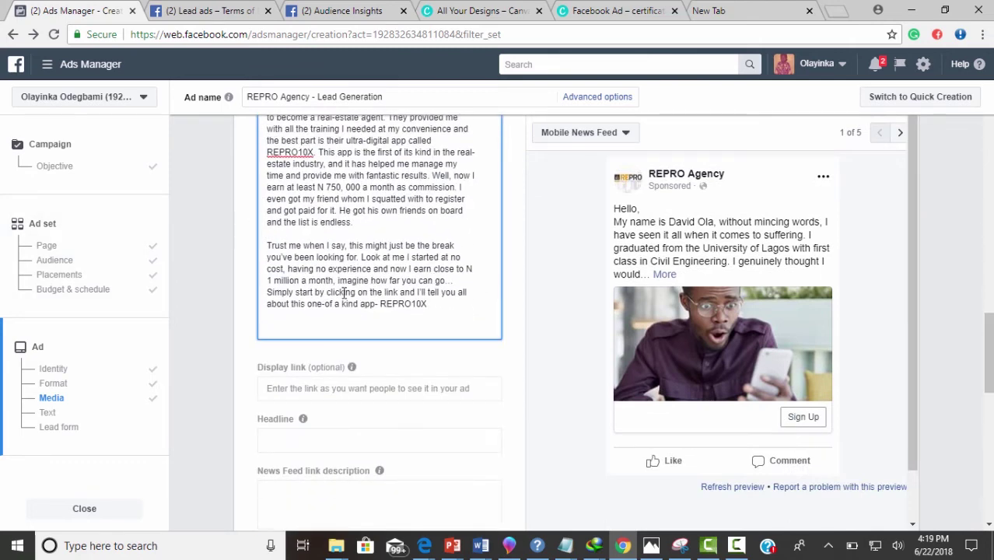
click(340, 388)
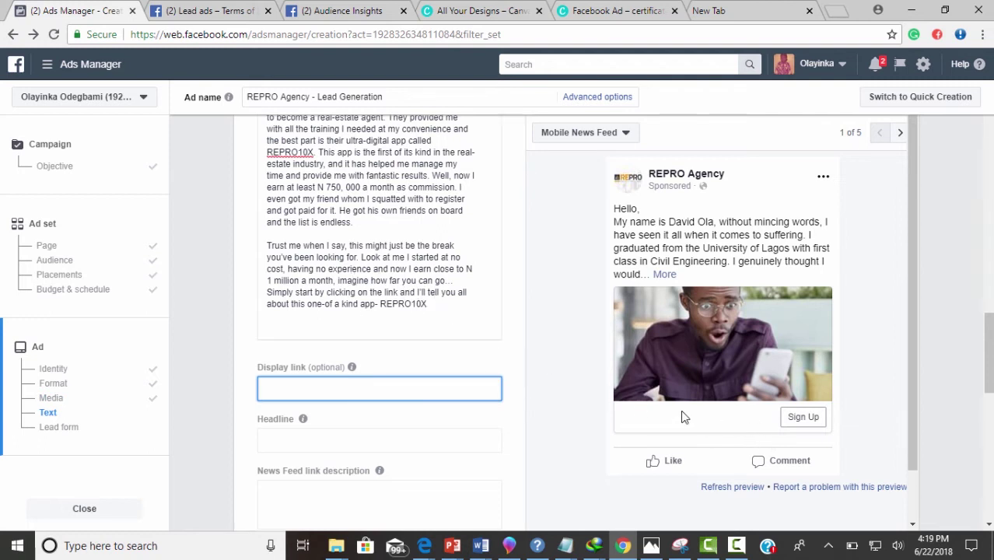
scroll(381, 354, down, 1)
scroll(378, 353, down, 3)
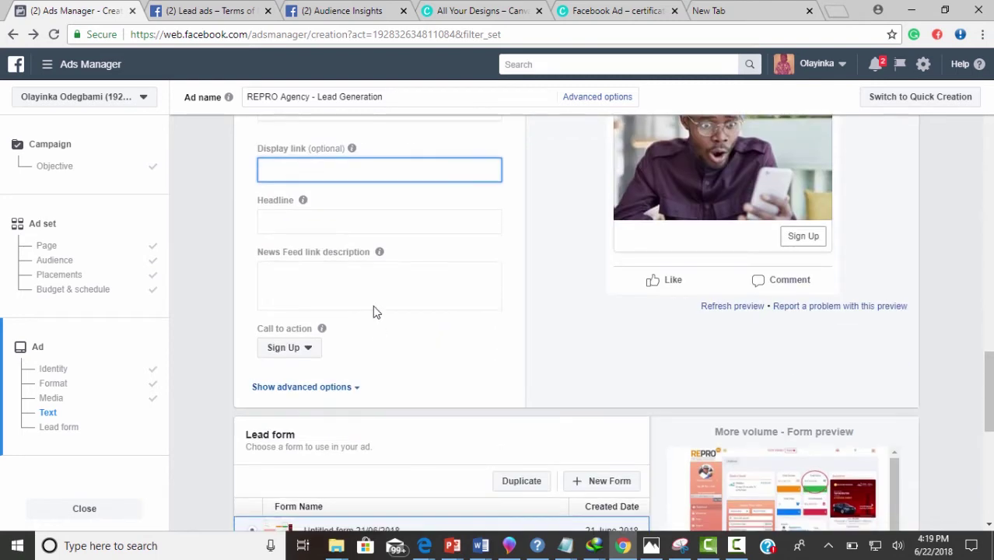
Step: Set the ad's headline to "How I Earned My First N750,000 By Using A Software No One Is Using"
click(342, 225)
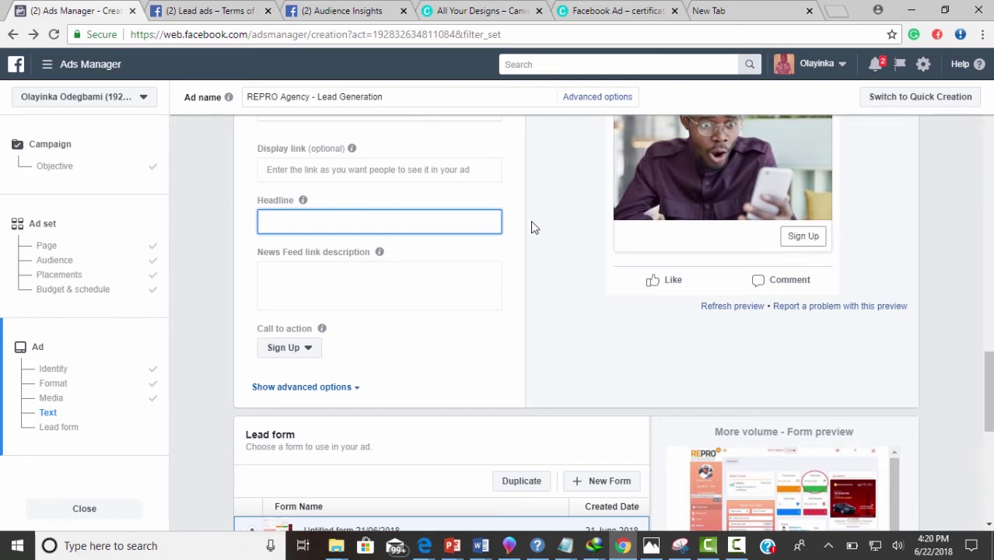
scroll(546, 192, up, 5)
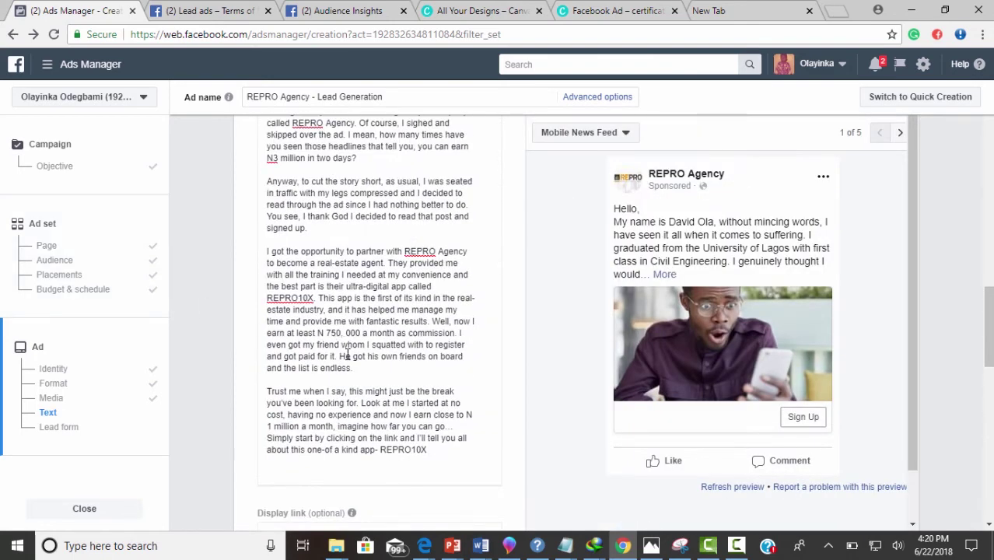
scroll(347, 354, down, 4)
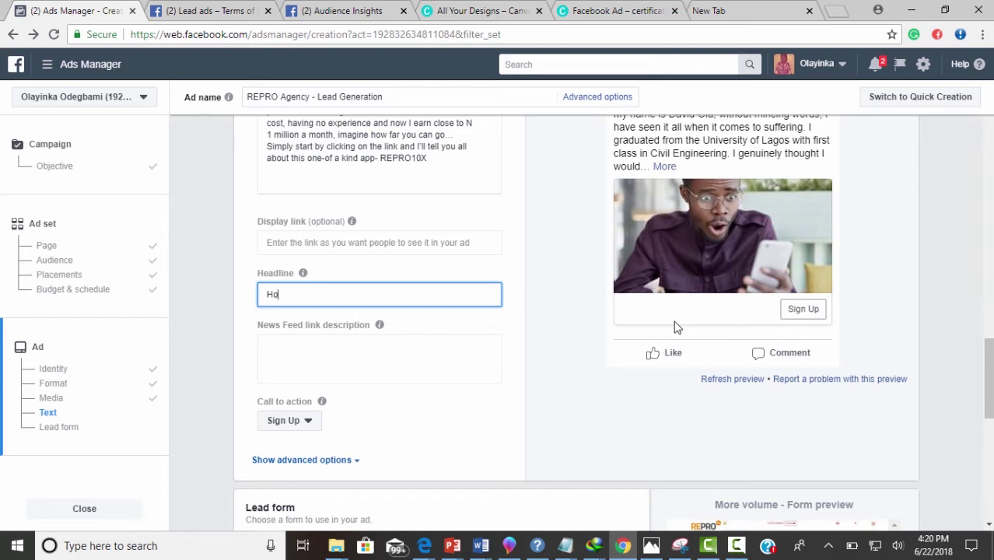
text(I E)
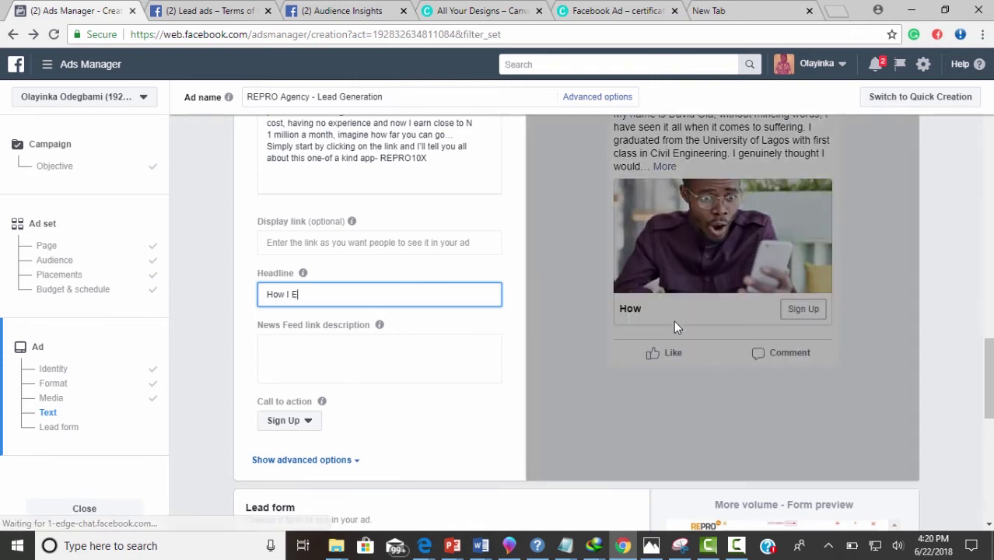
text(ar)
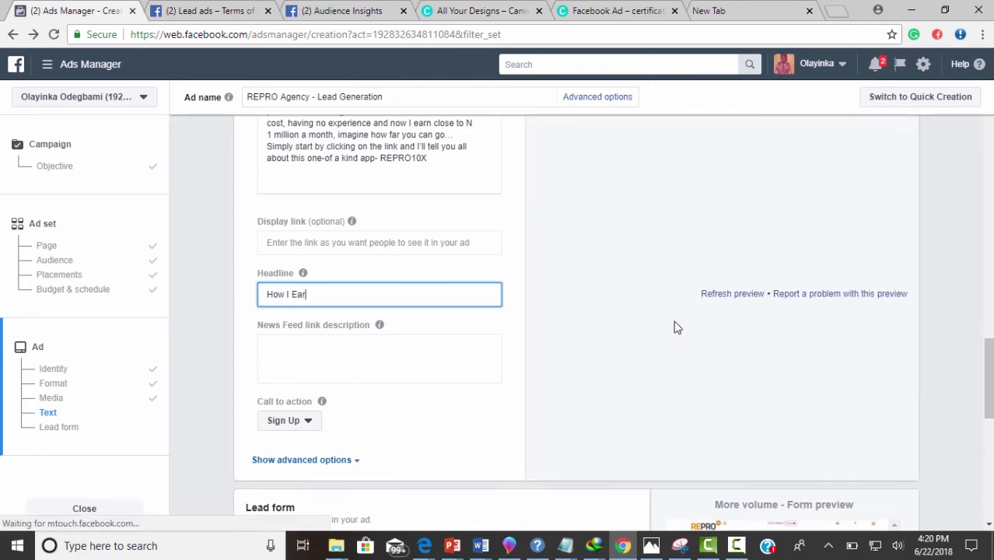
text(ned My First N)
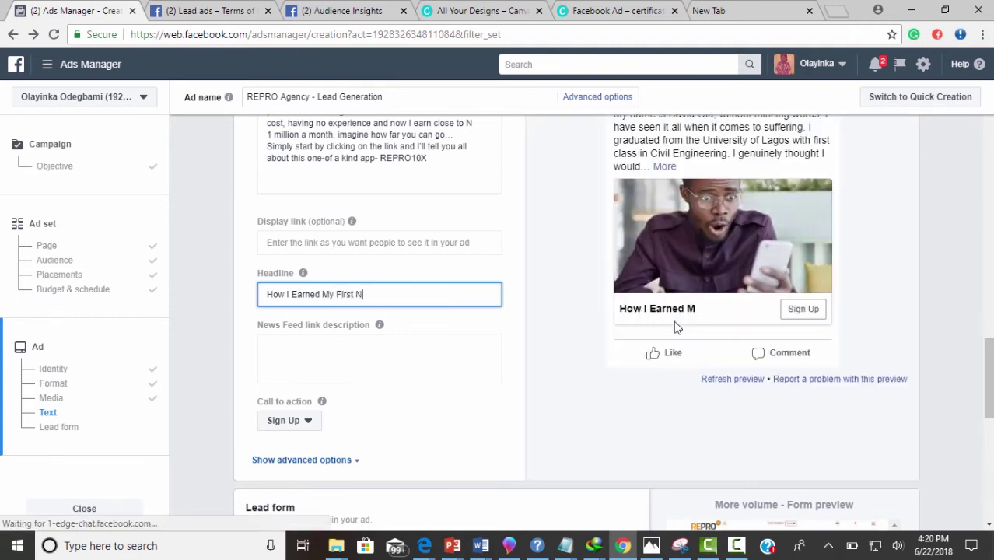
text(75,0)
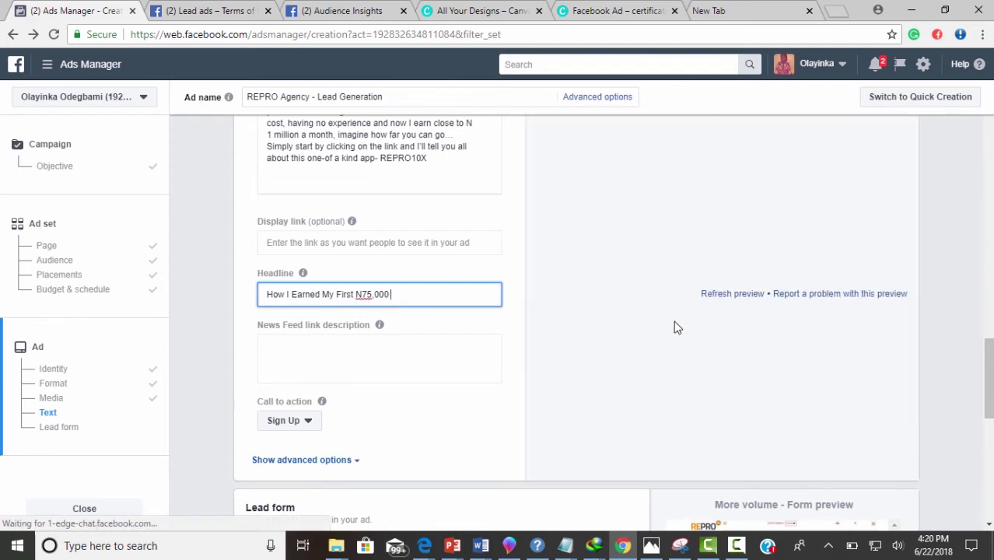
text(B)
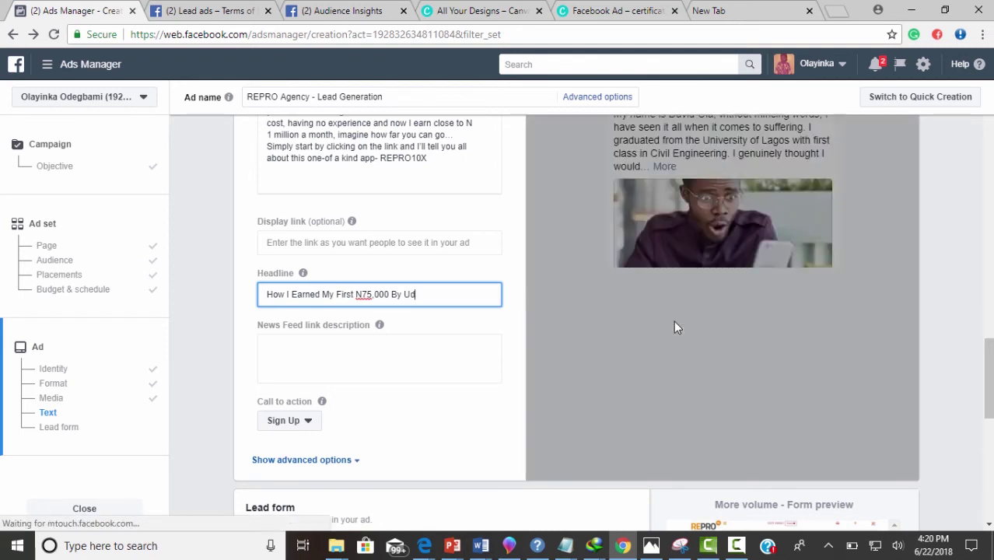
text(y Using )
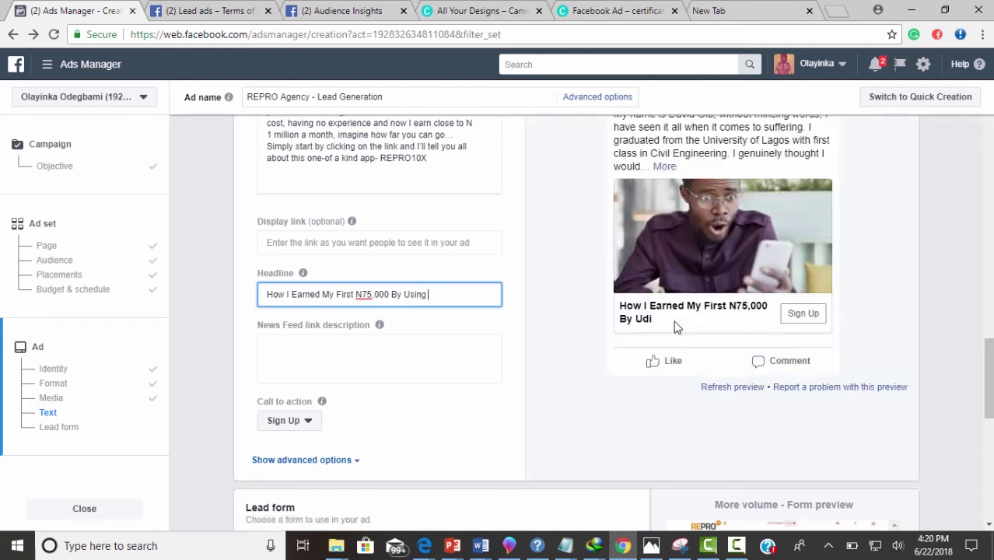
text(A )
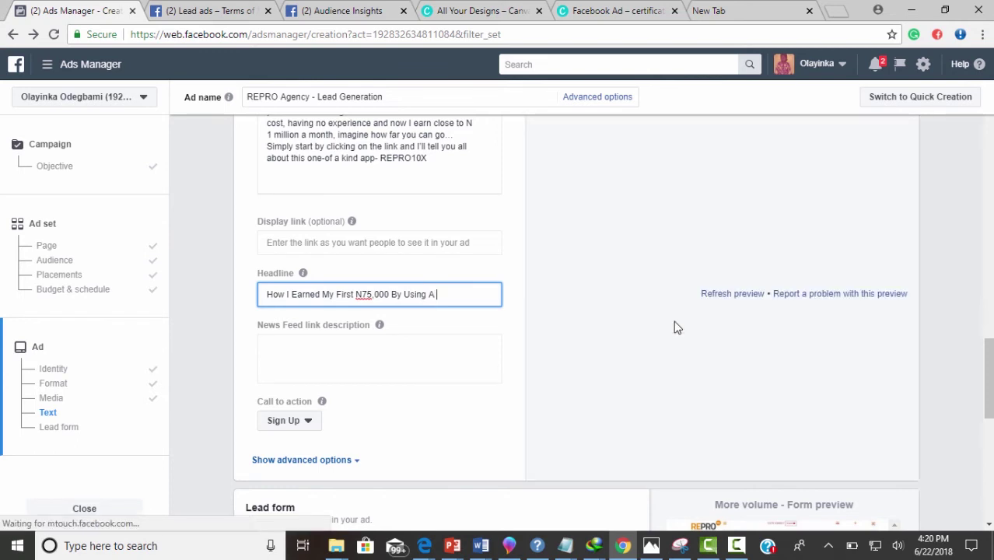
text(Soft)
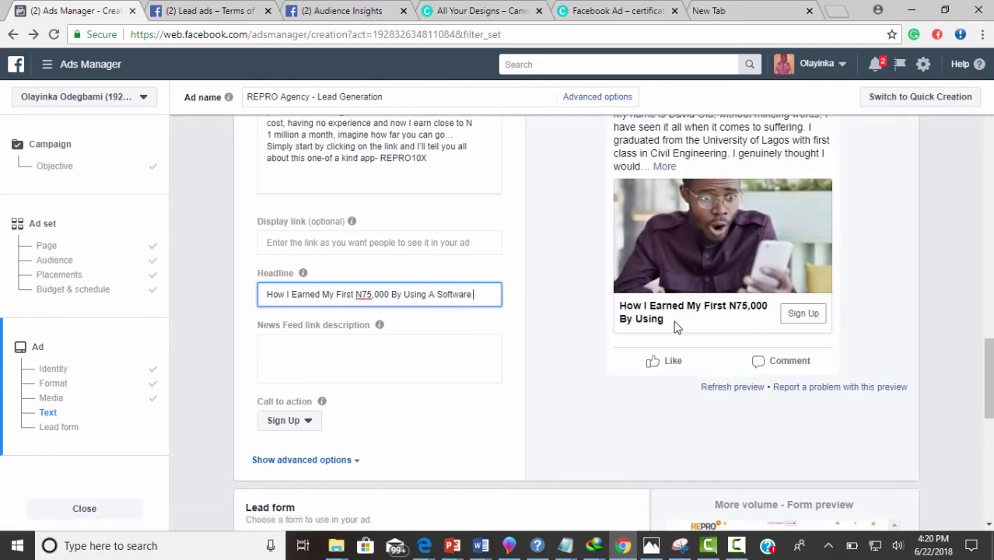
text(ware N)
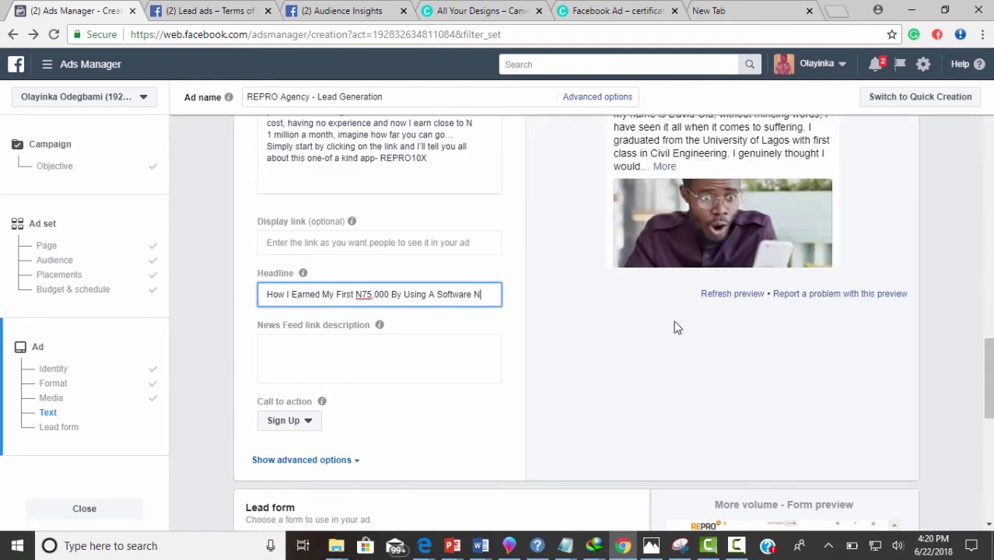
text(o One)
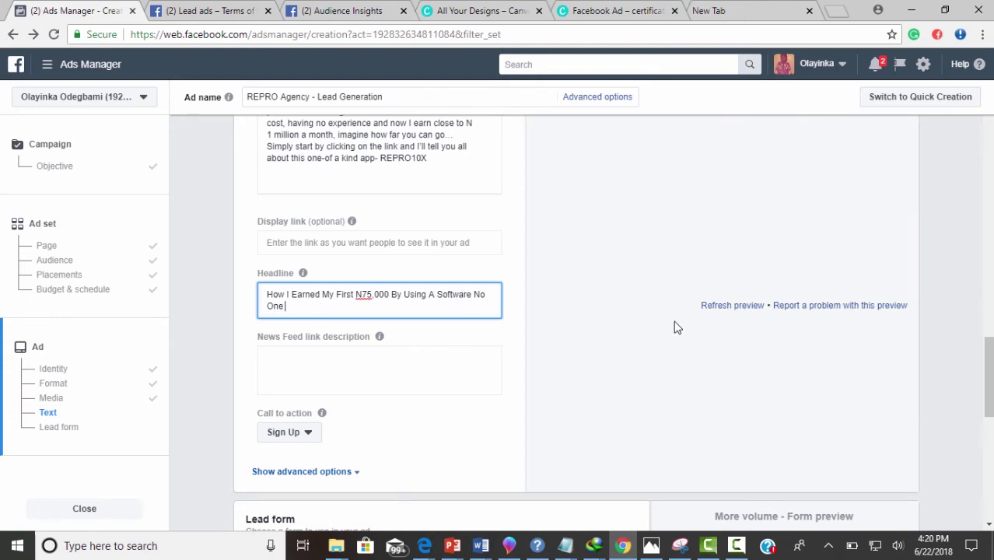
text(Is U)
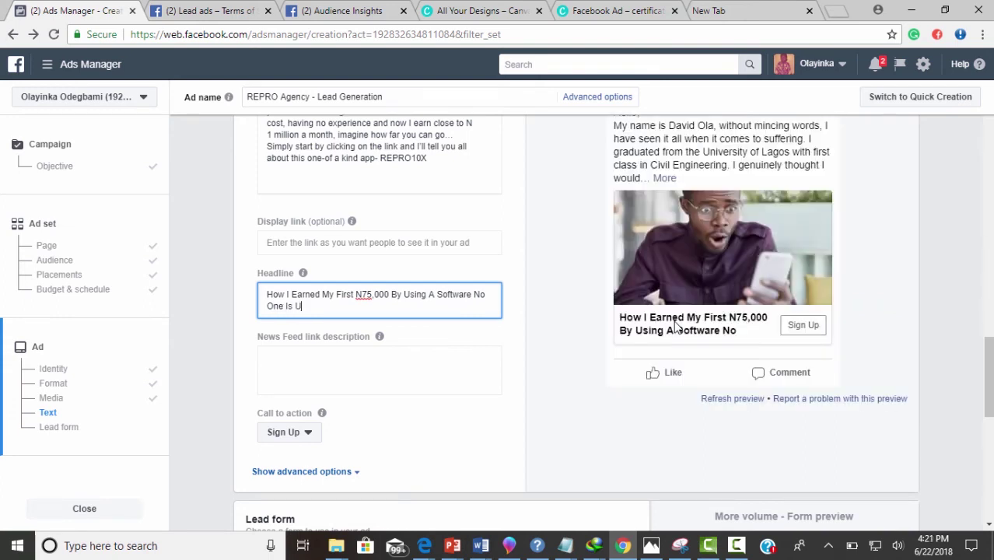
text(sing)
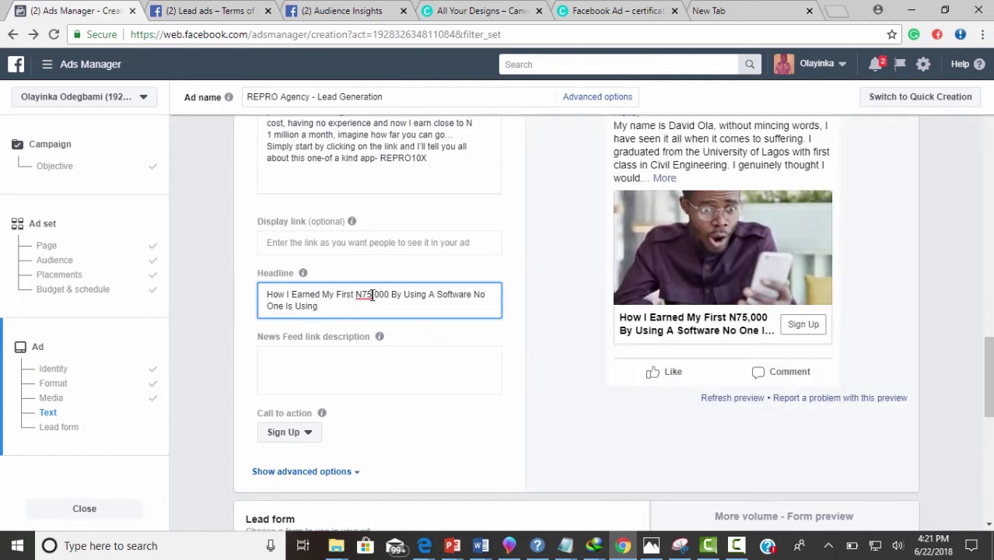
click(372, 296)
text(0)
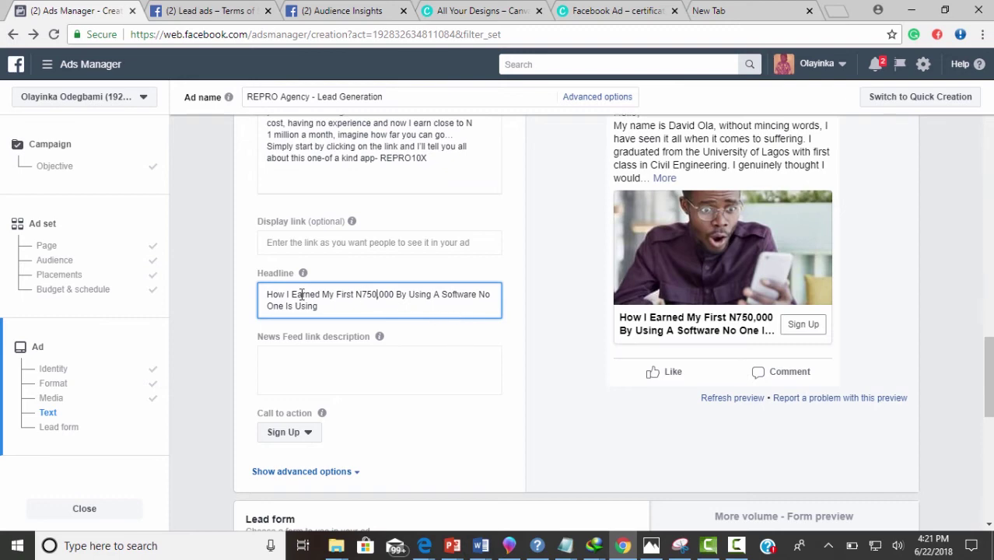
Step: Change the ad's call to action to Learn More
scroll(300, 294, down, 4)
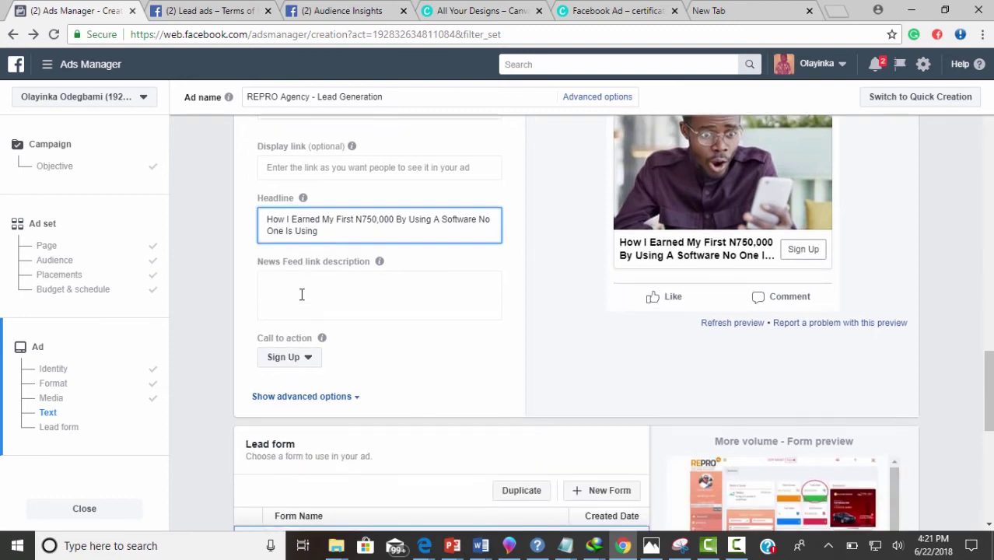
scroll(326, 169, up, 3)
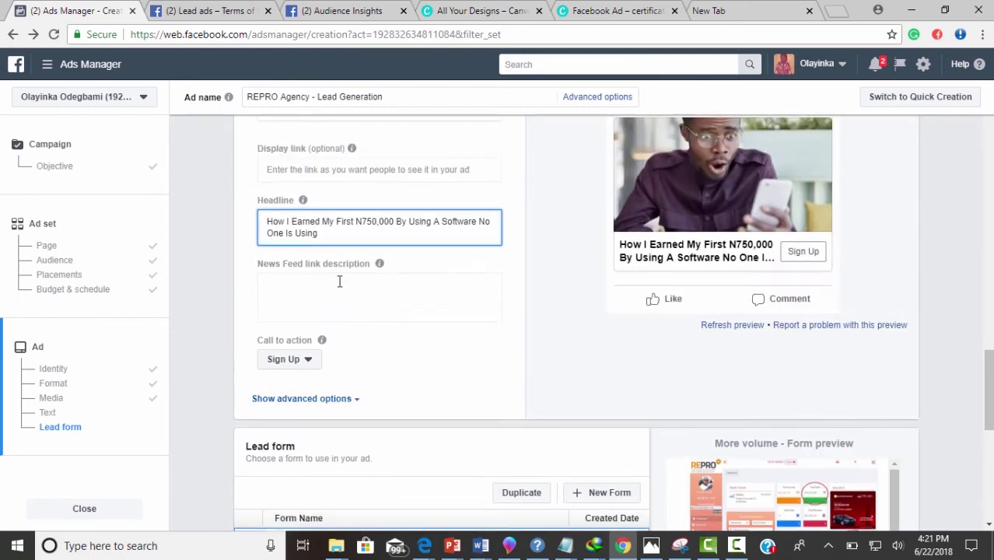
click(309, 365)
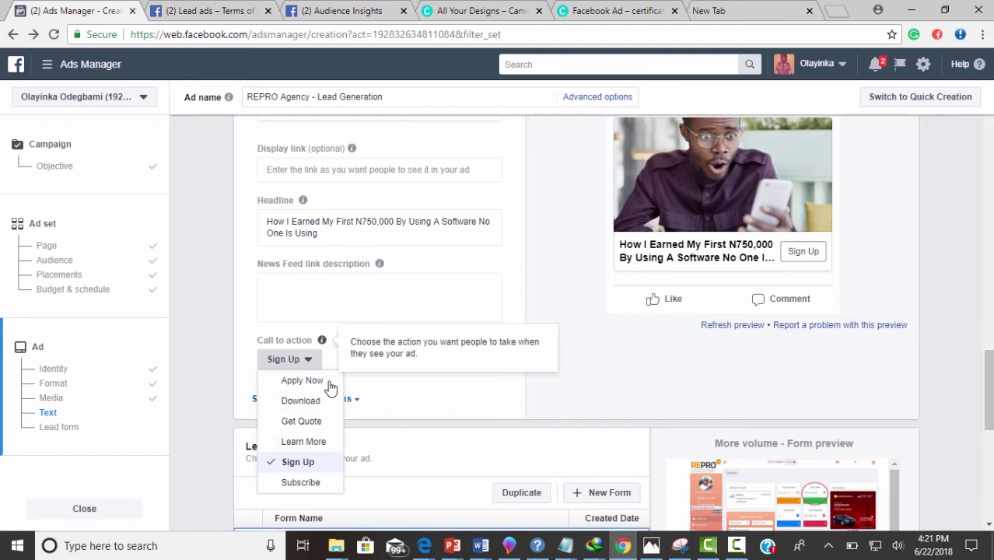
click(309, 444)
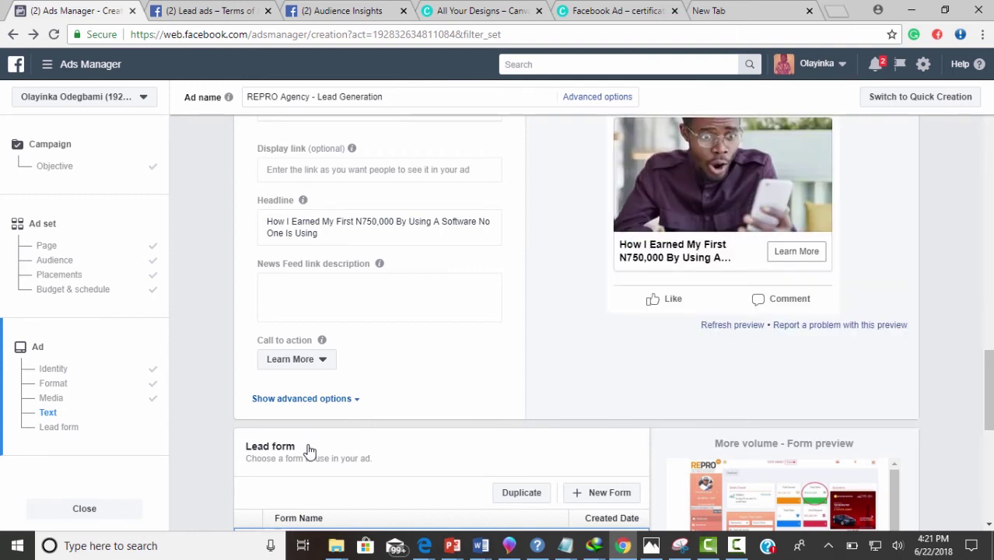
Step: Review the ad text and headline alongside the Mobile News Feed preview, and examine the existing lead forms and the selected form's preview
scroll(632, 448, up, 5)
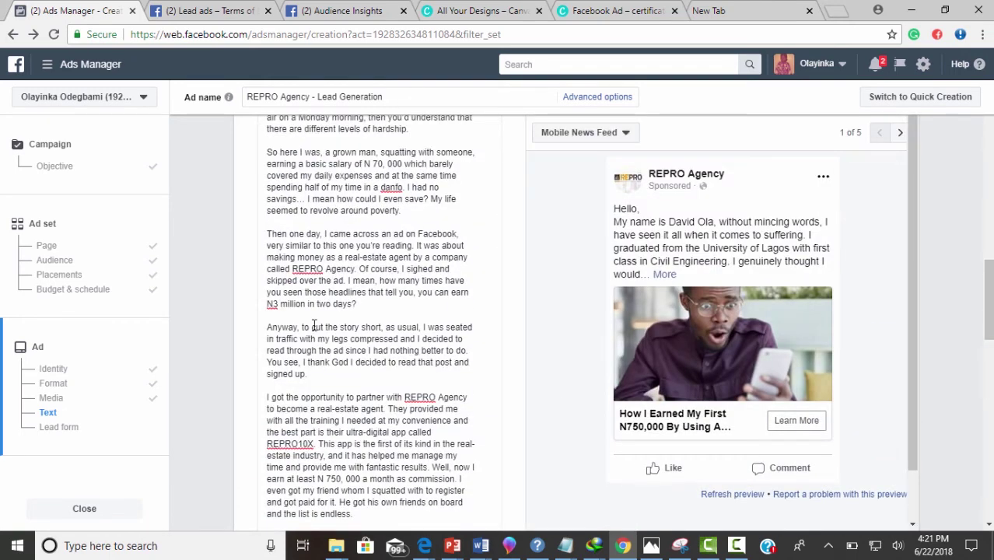
scroll(350, 280, down, 4)
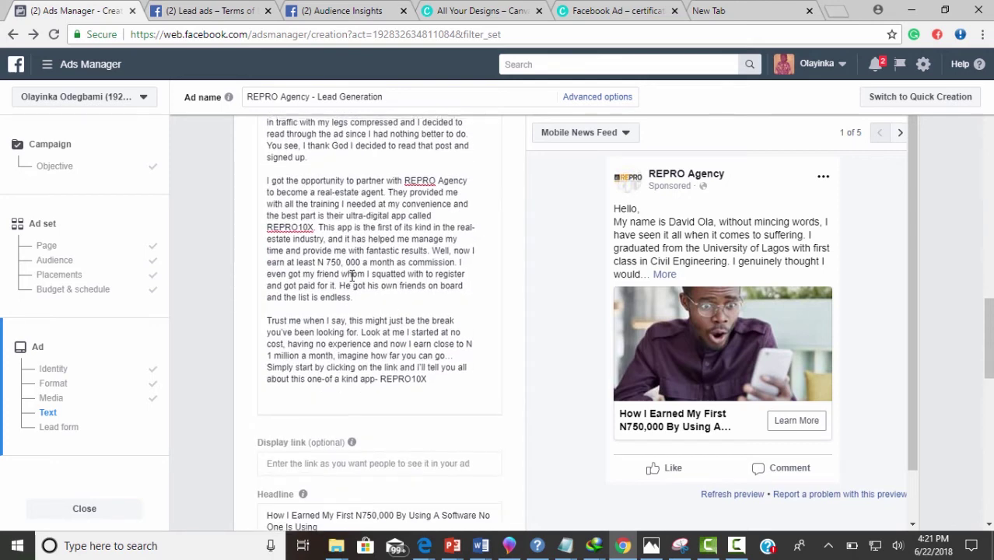
scroll(352, 275, up, 7)
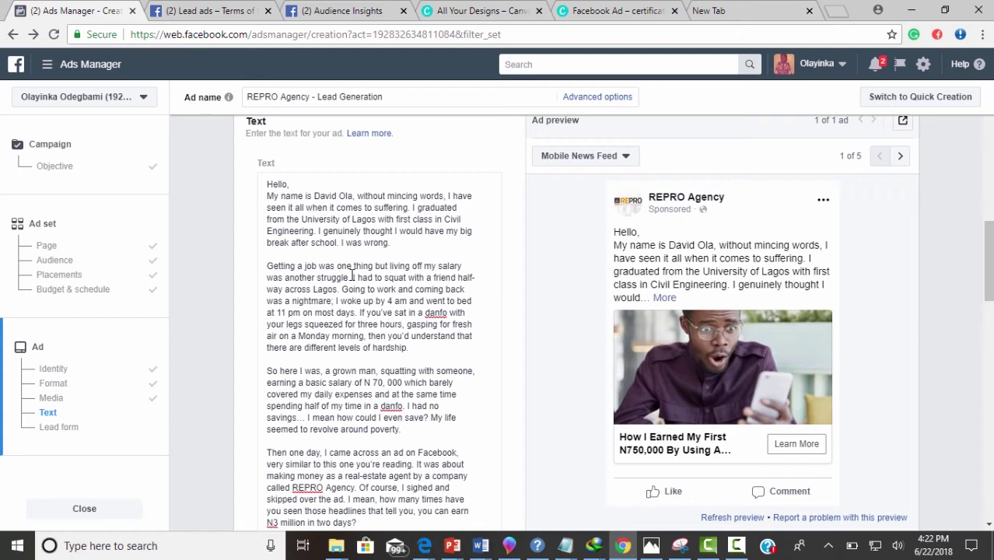
scroll(352, 275, down, 5)
scroll(352, 275, down, 4)
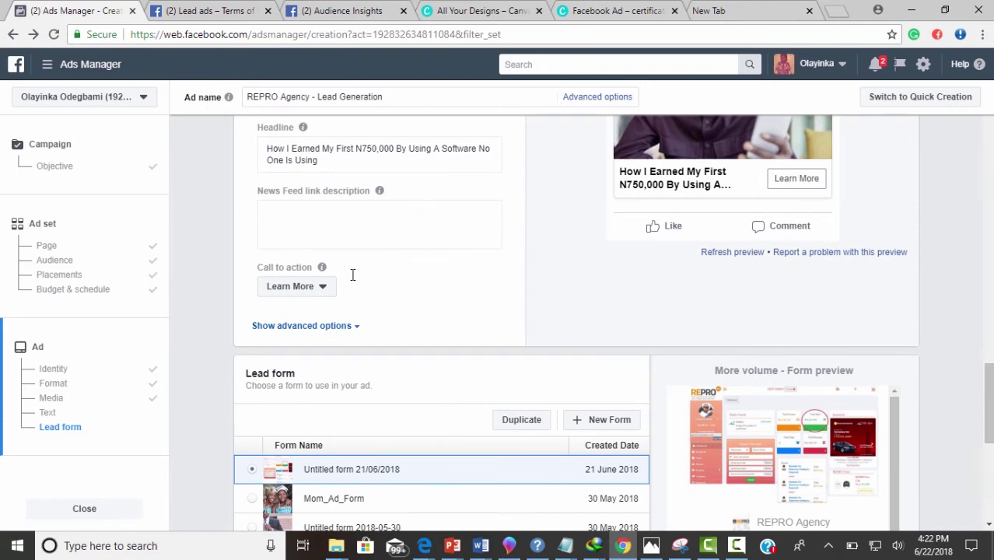
scroll(352, 275, down, 2)
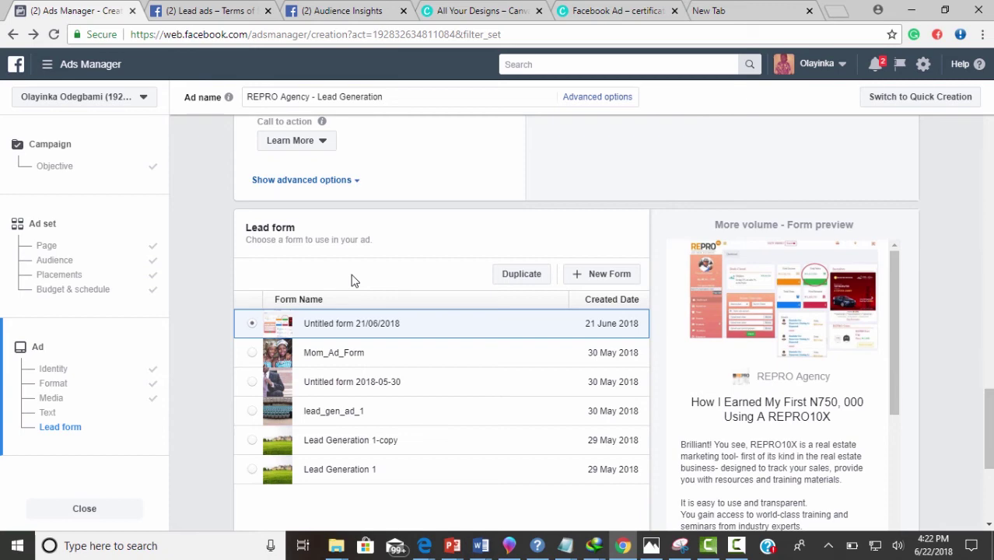
scroll(351, 279, up, 2)
scroll(351, 279, down, 2)
right_click(351, 278)
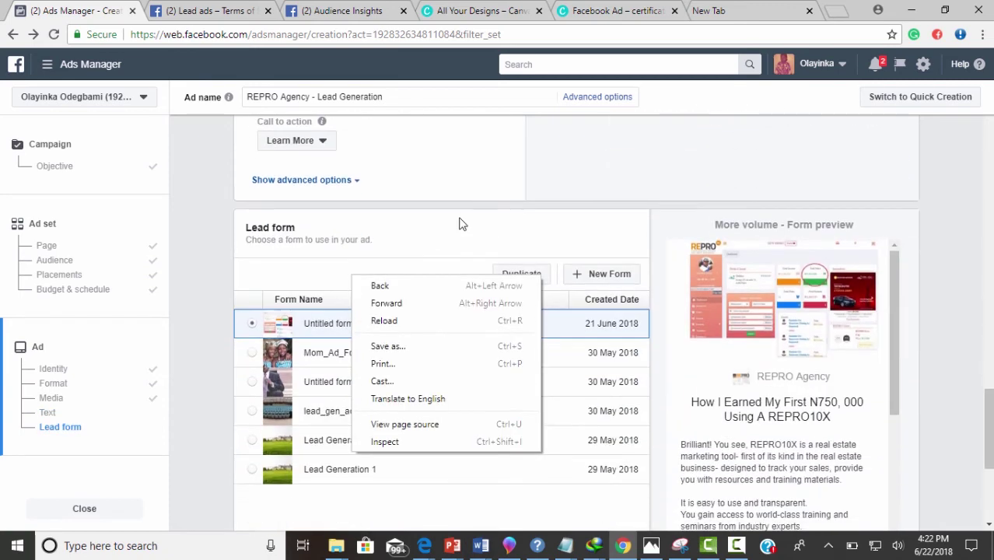
click(527, 212)
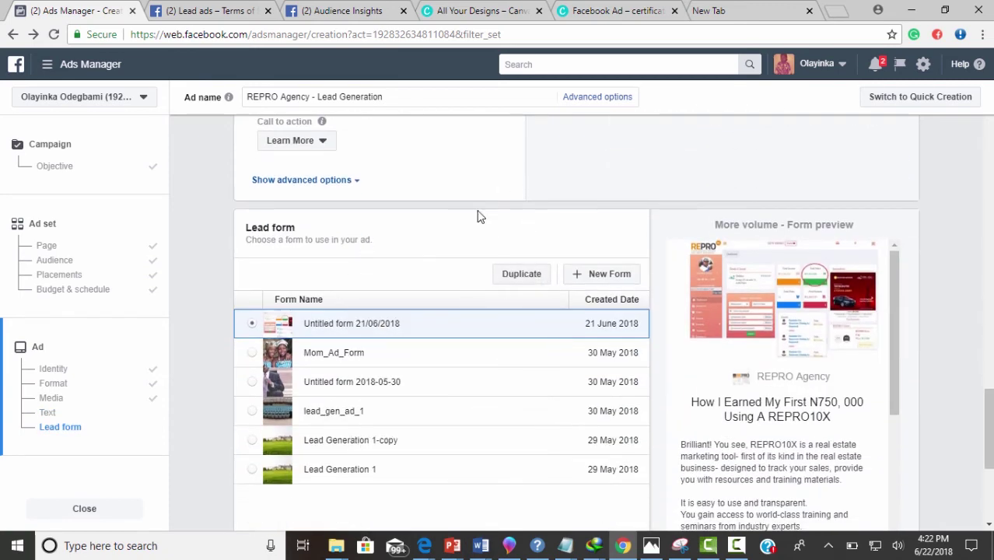
scroll(480, 217, down, 2)
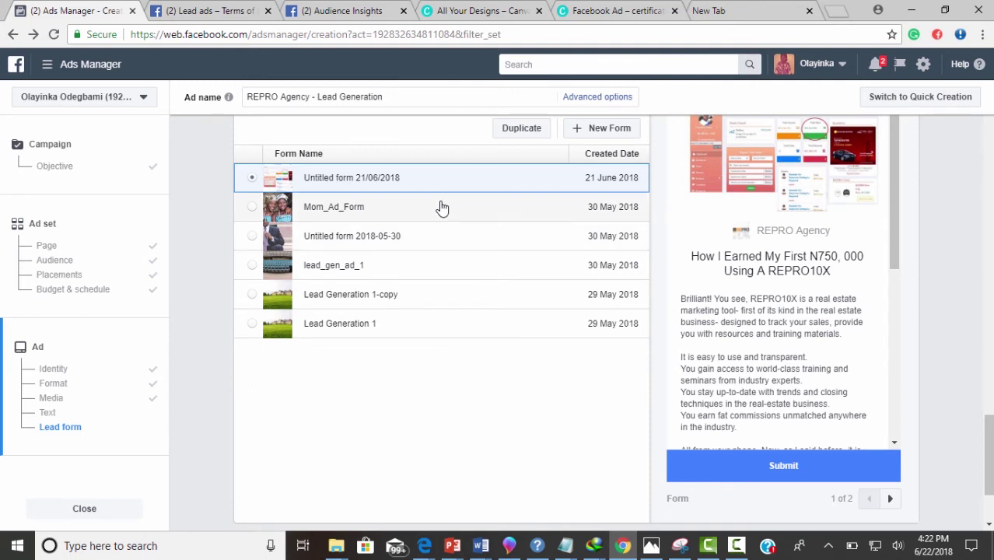
scroll(544, 165, up, 2)
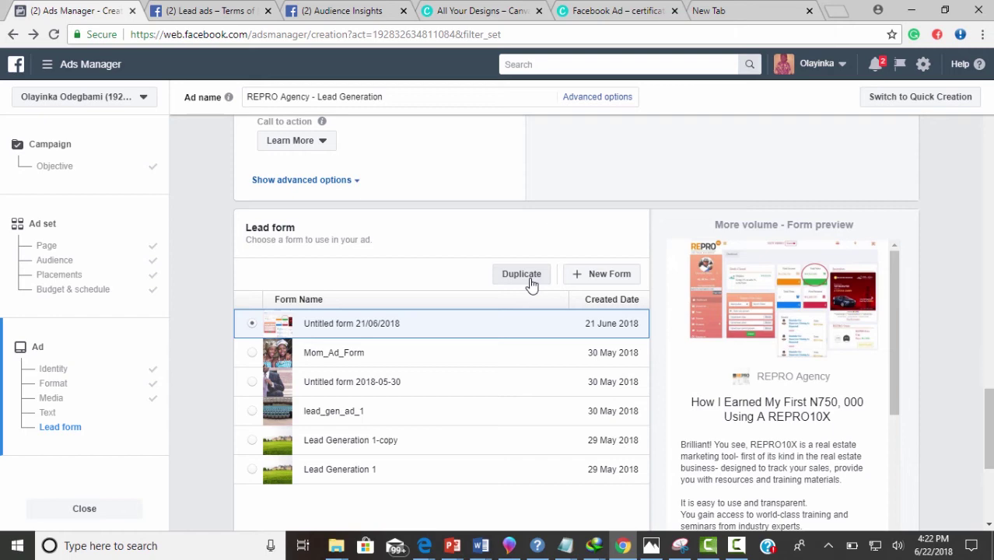
Step: Create a new lead form and expand its optional Intro section to show the headline, image and layout settings
click(588, 277)
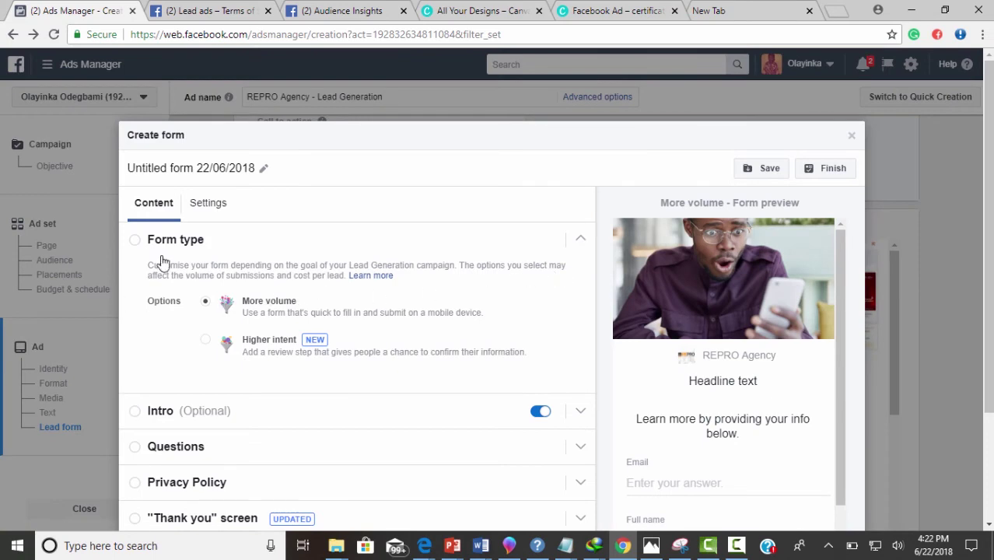
scroll(161, 263, down, 2)
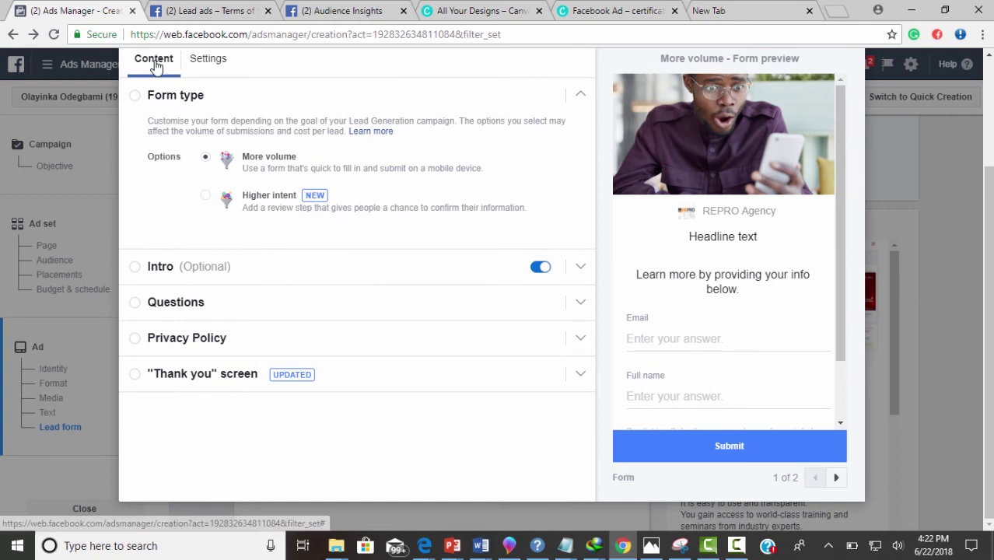
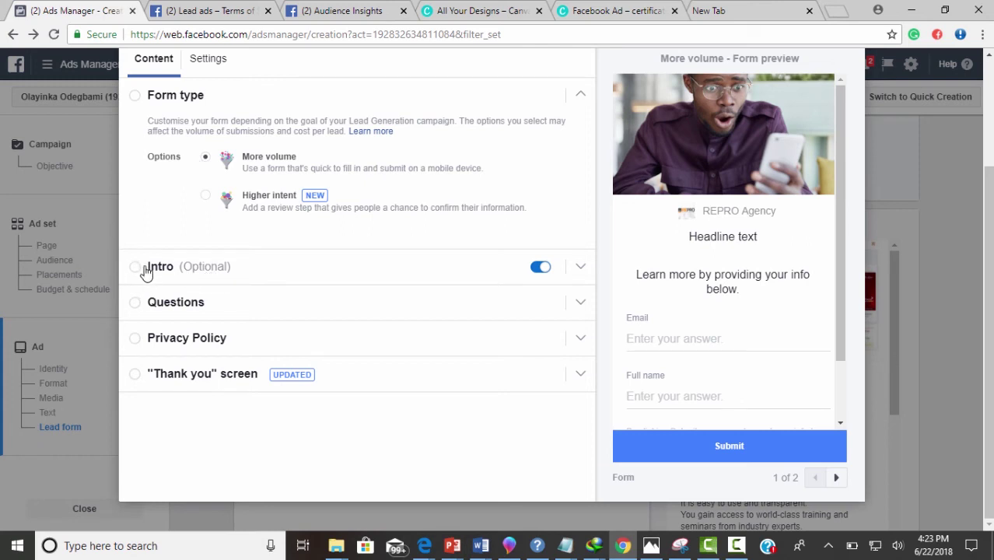
click(580, 268)
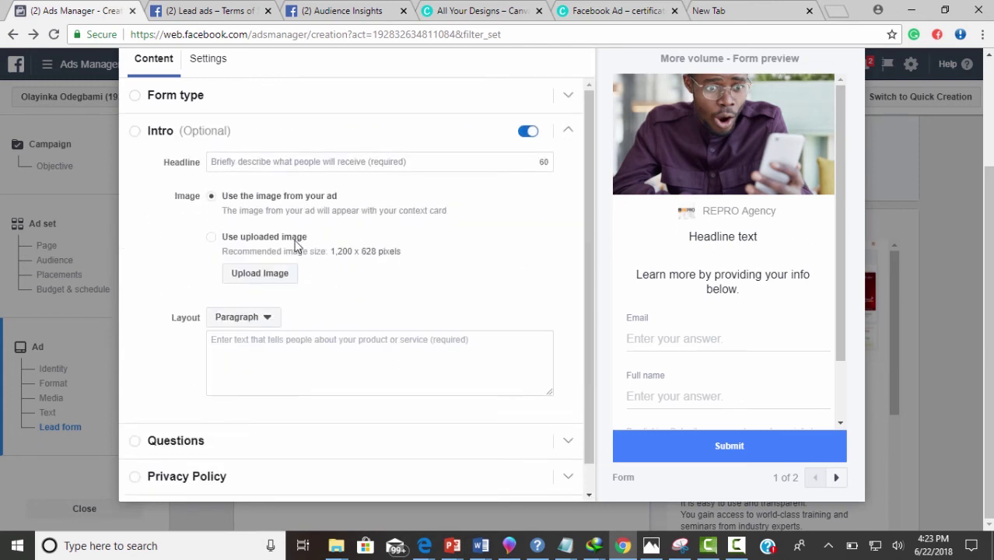
click(279, 164)
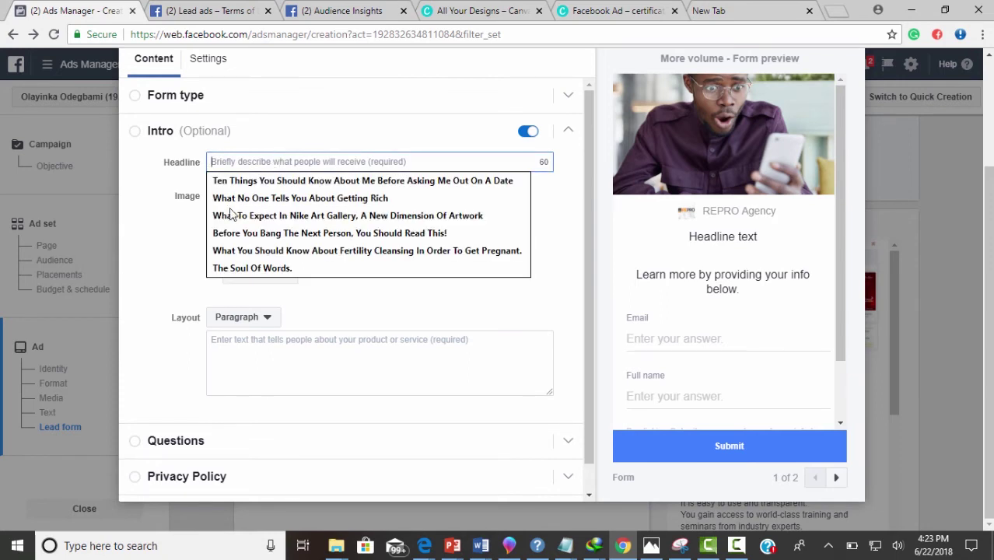
double_click(177, 245)
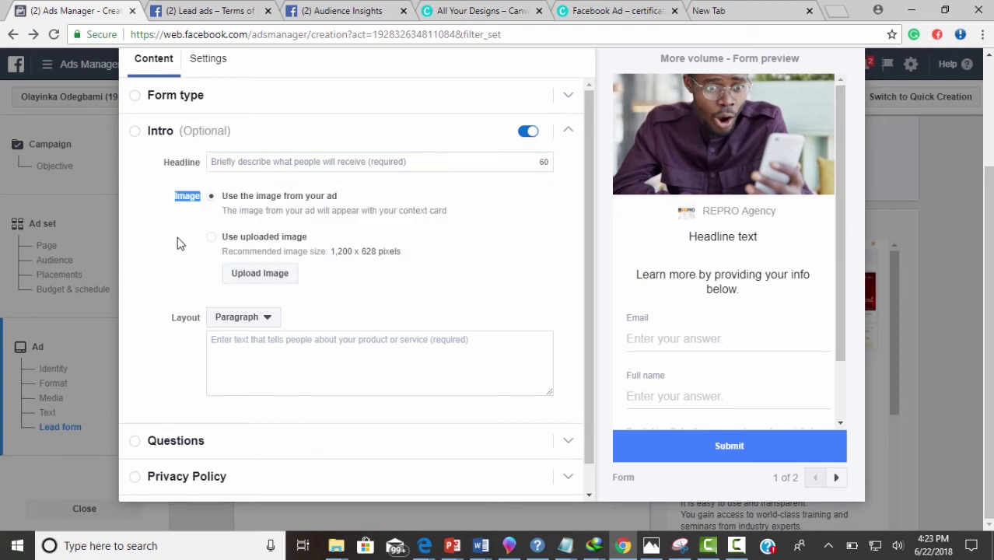
Step: Enter "How I Earned My First N750,000 Using A Software No One Is Us" as the lead form's Intro headline
click(239, 164)
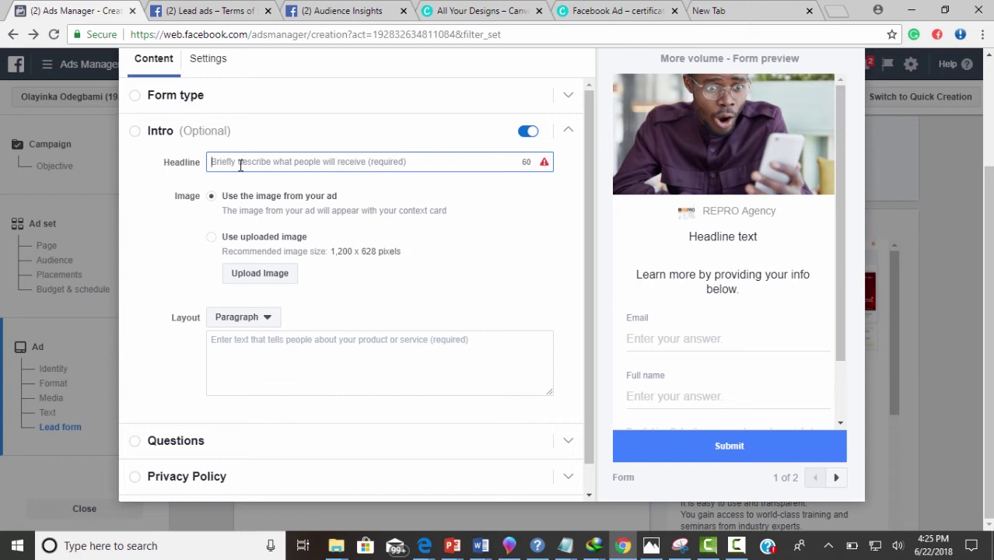
text(H)
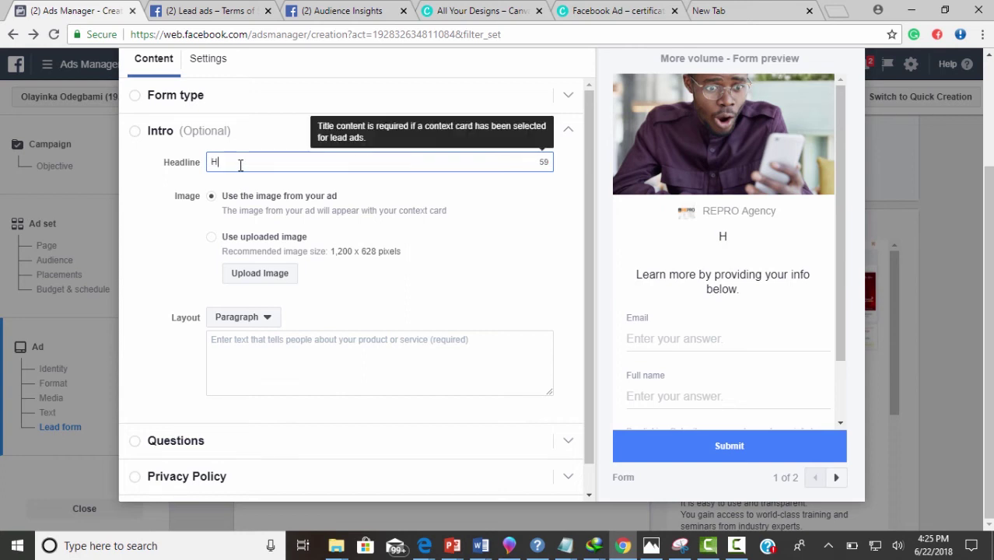
text(ow I Earned My)
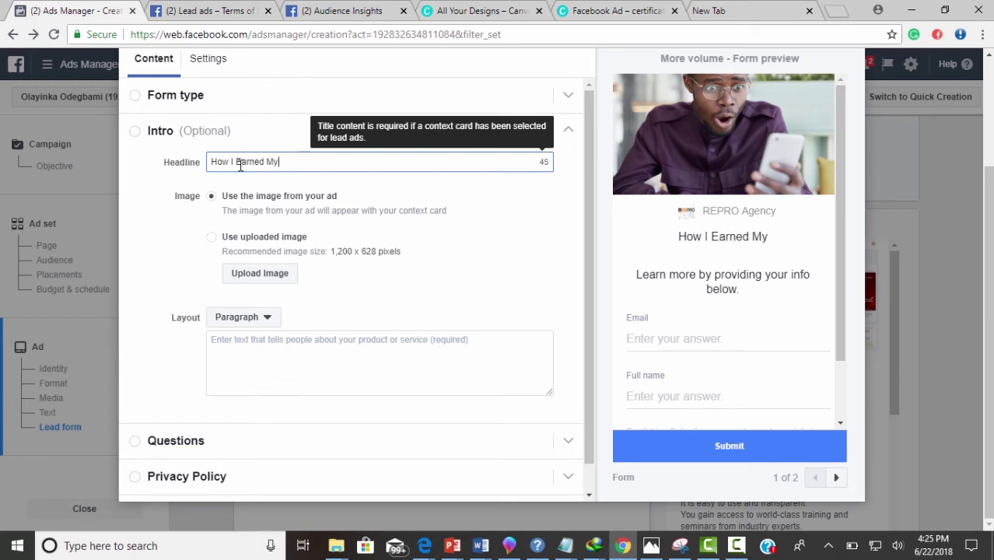
text( Fir)
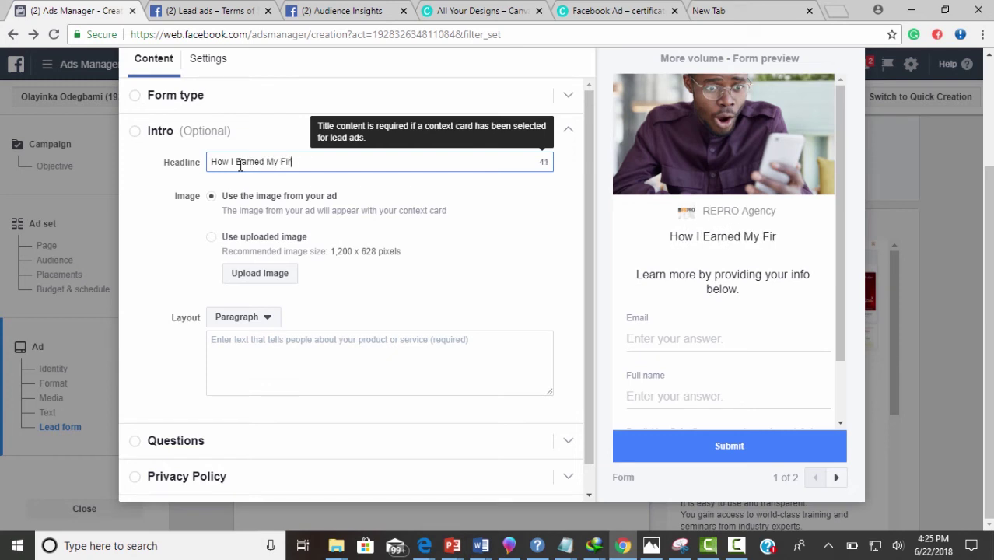
text(st N)
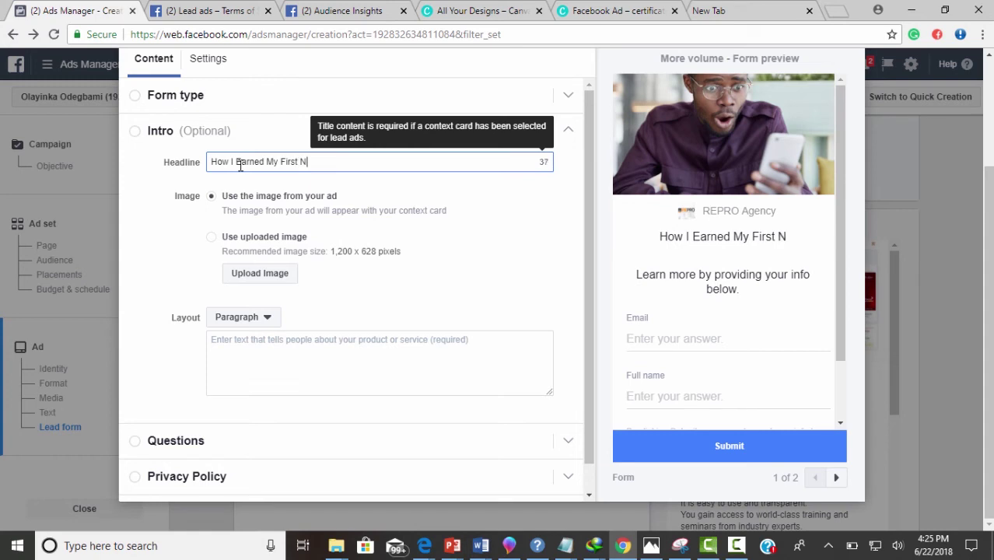
text(75)
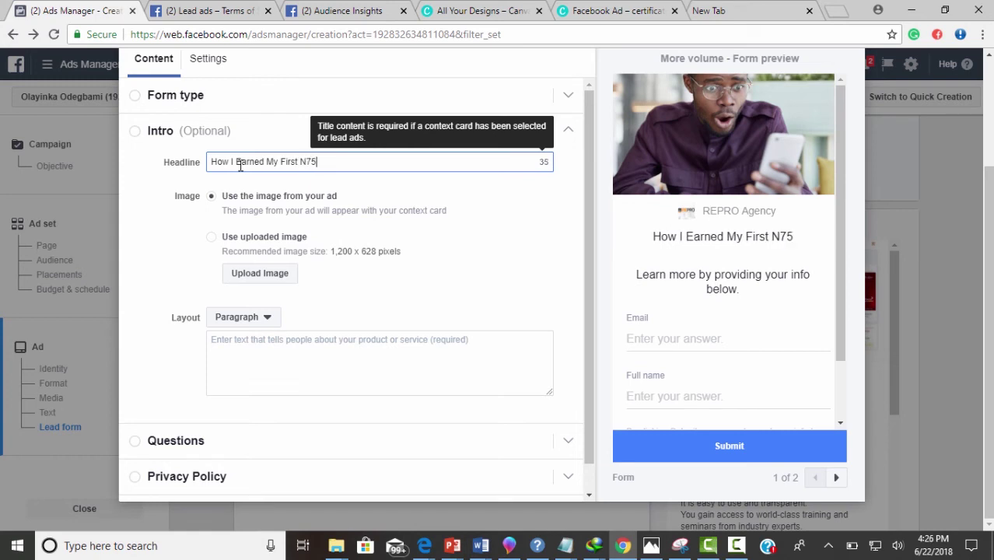
text(0,000)
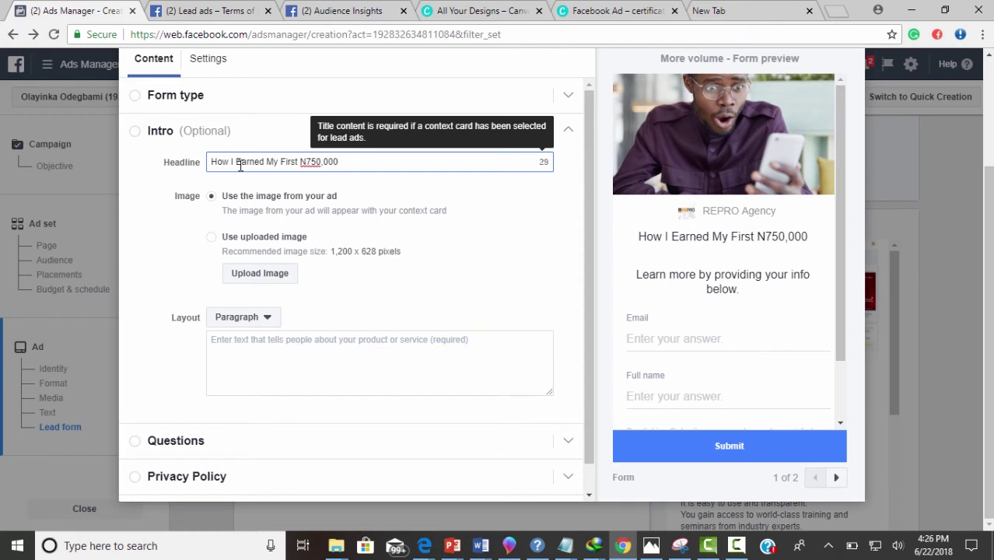
text(Using )
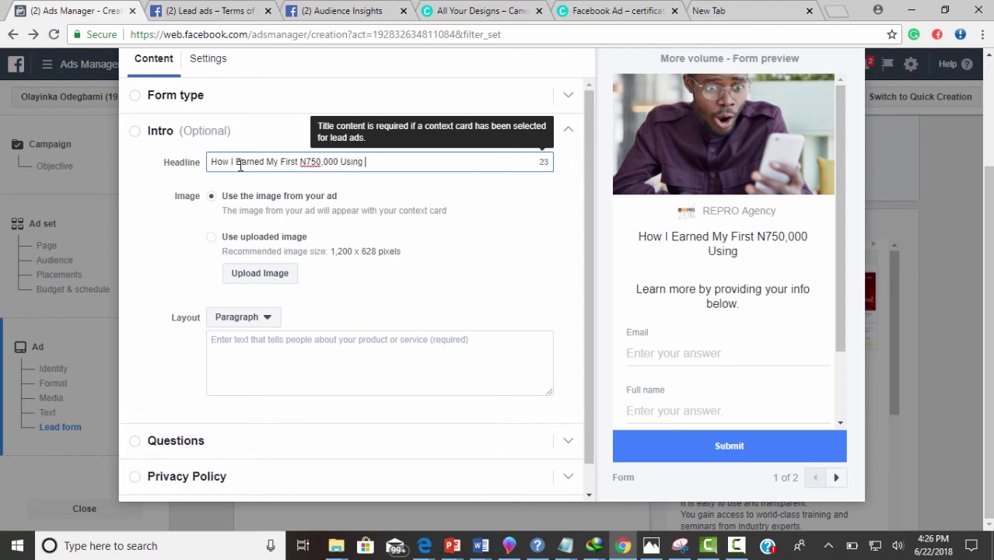
text(A Soft)
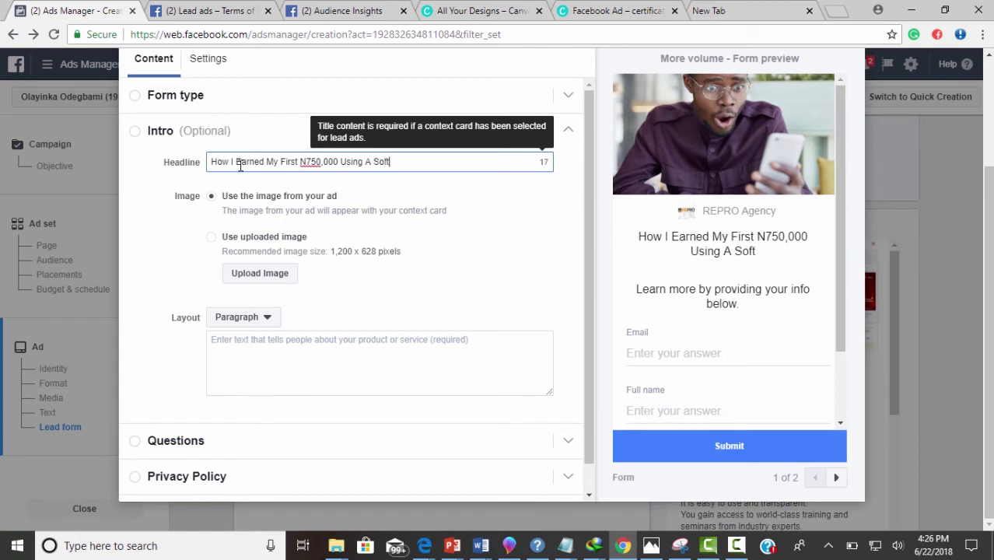
text(ware )
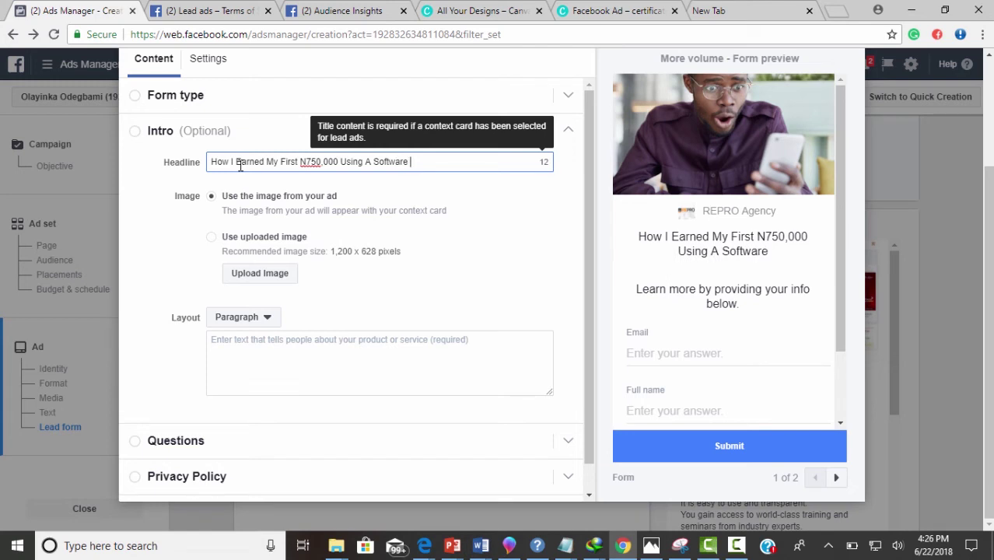
text(No On)
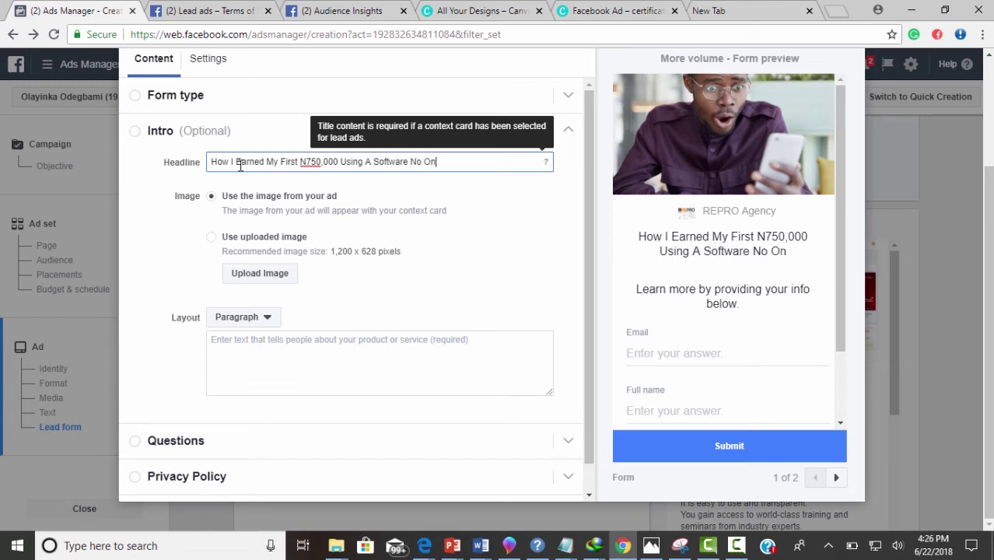
text(e Is )
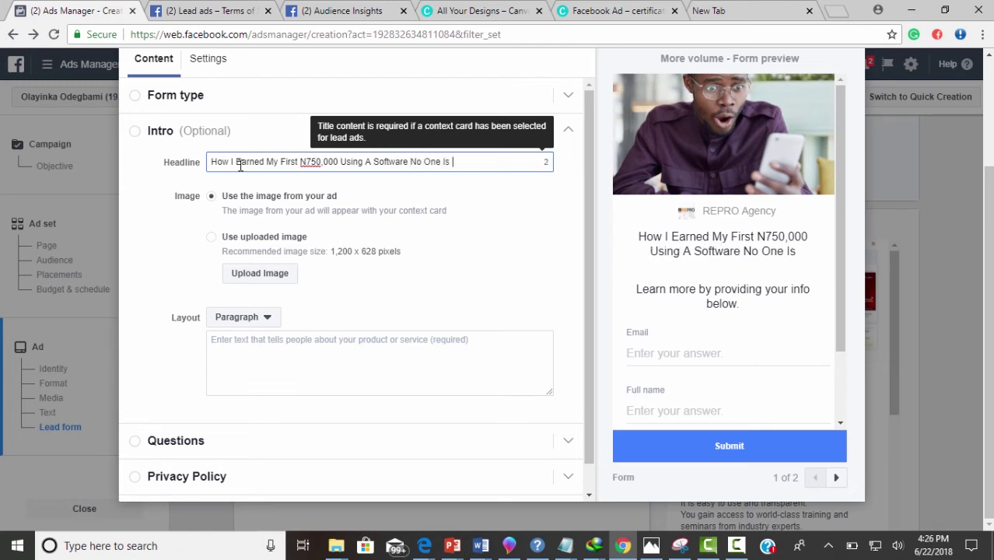
text(Us)
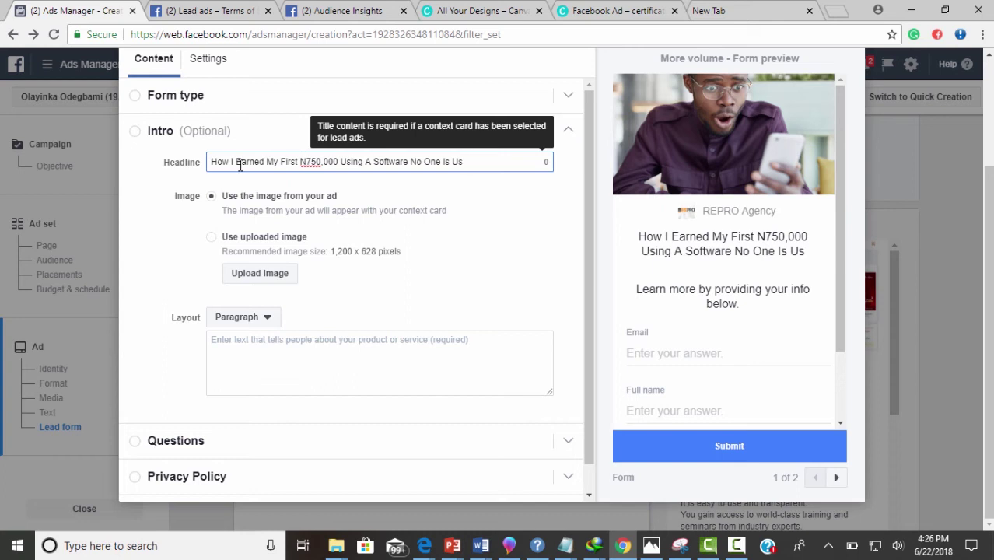
Step: Cut the Intro headline back to "How I Earned My First N750,000 Using A Software"
key(BackSpace)
key(BackSpace)
key(BackSpace)
key(BackSpace)
key(BackSpace)
key(BackSpace)
key(BackSpace)
key(BackSpace)
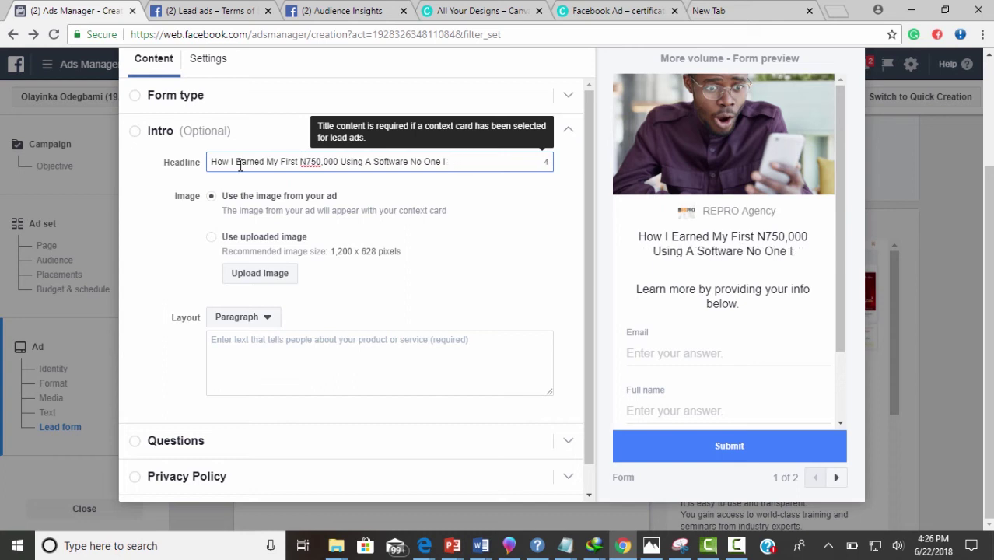
key(BackSpace)
key(BackSpace)
key(BackSpace)
key(BackSpace)
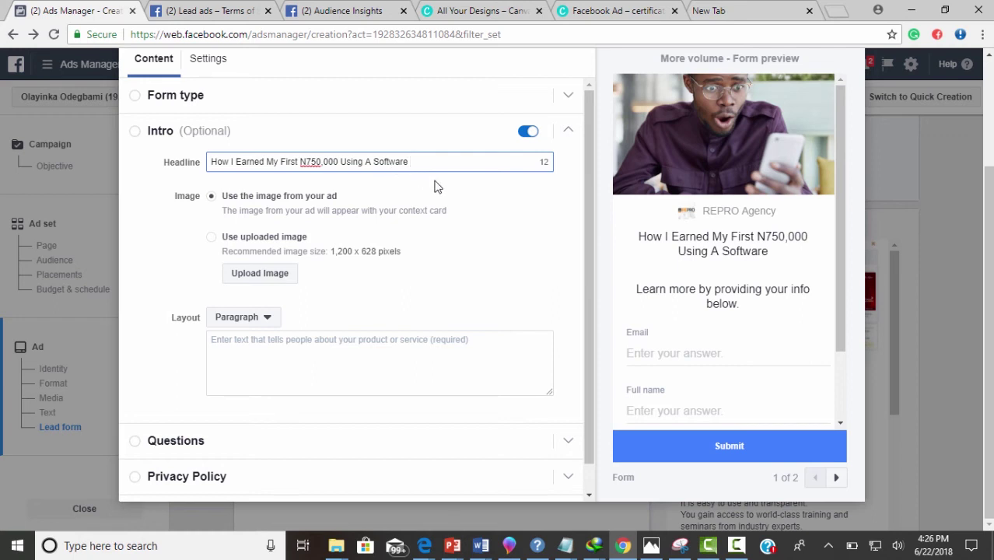
Step: Replace "A" with "This" before "Software" in the Intro headline
click(372, 162)
key(BackSpace)
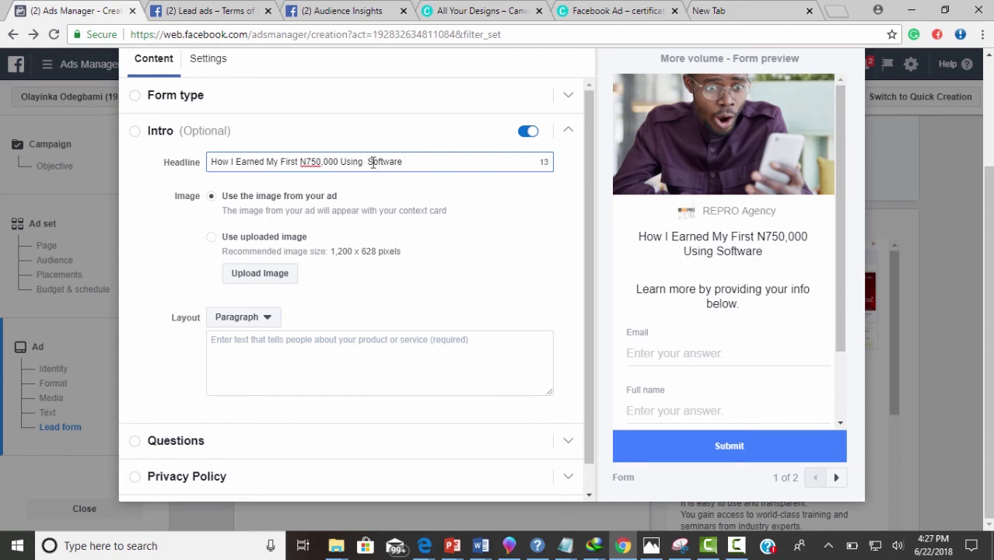
text(Th )
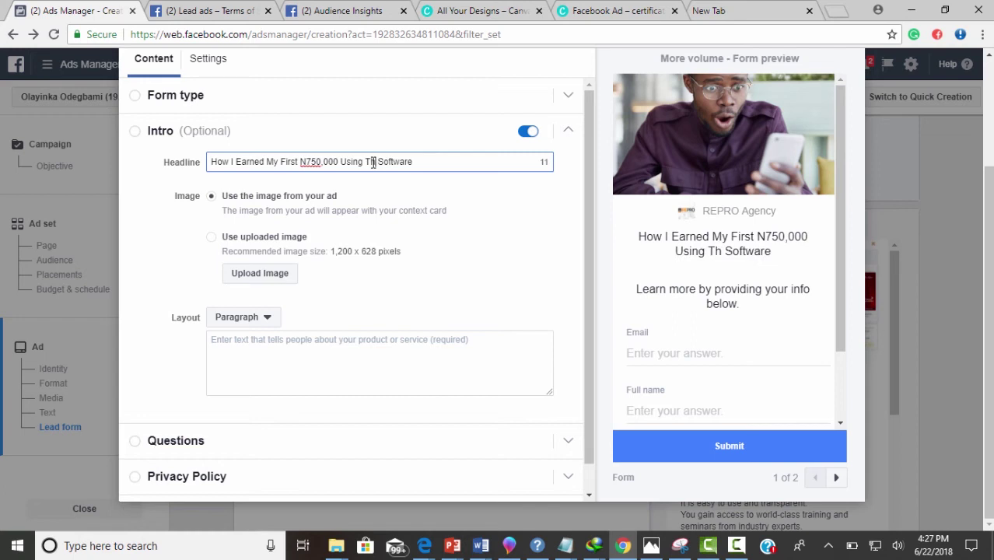
text(is)
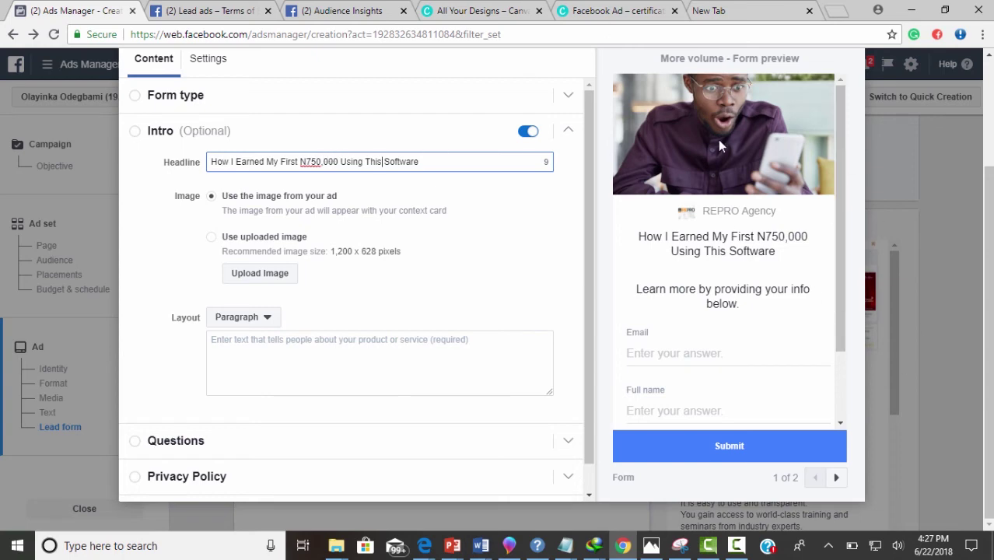
Step: Switch to Document1 in Word and copy the closing text from "Brilliant! You see, REPRO10X" through "my dashboard posted above."
scroll(716, 136, up, 2)
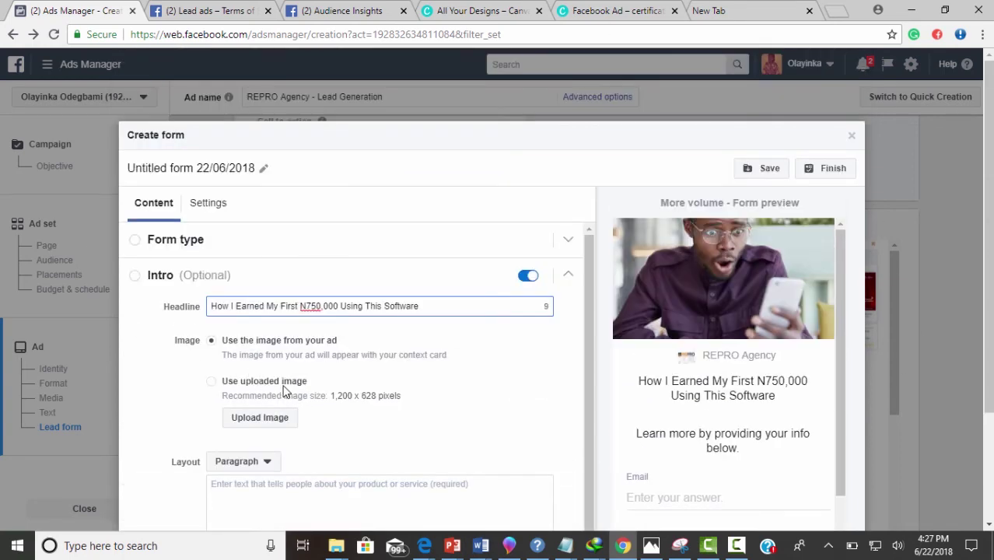
scroll(284, 391, down, 1)
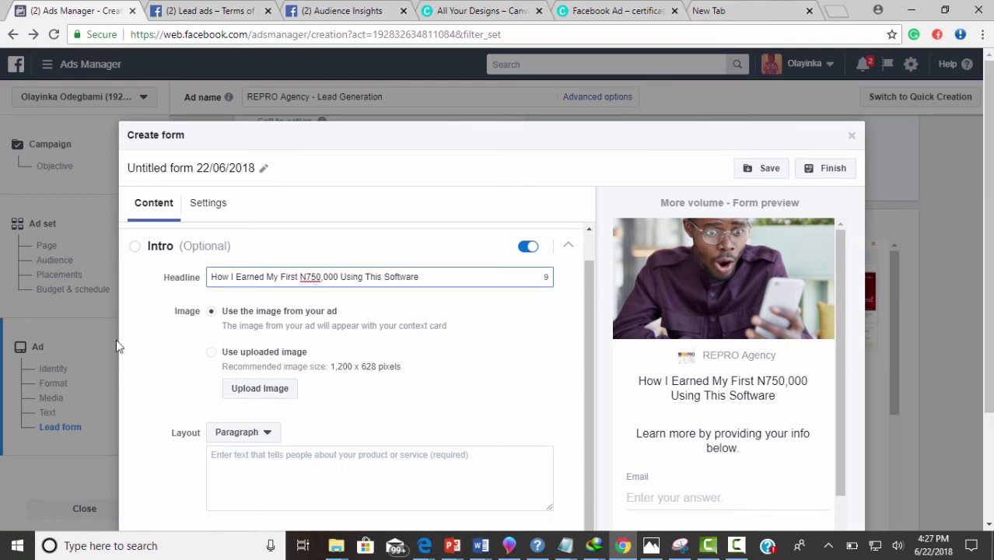
scroll(245, 354, down, 2)
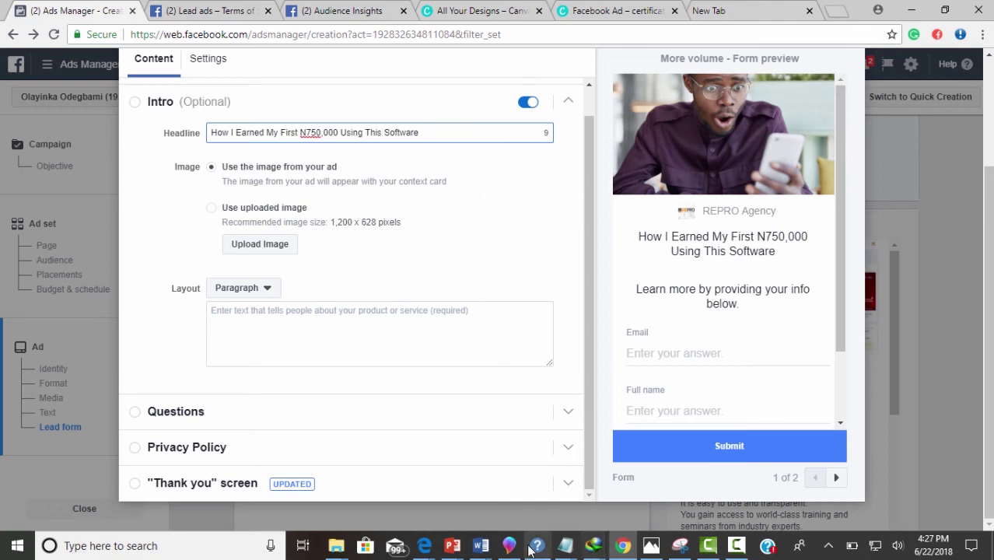
click(477, 550)
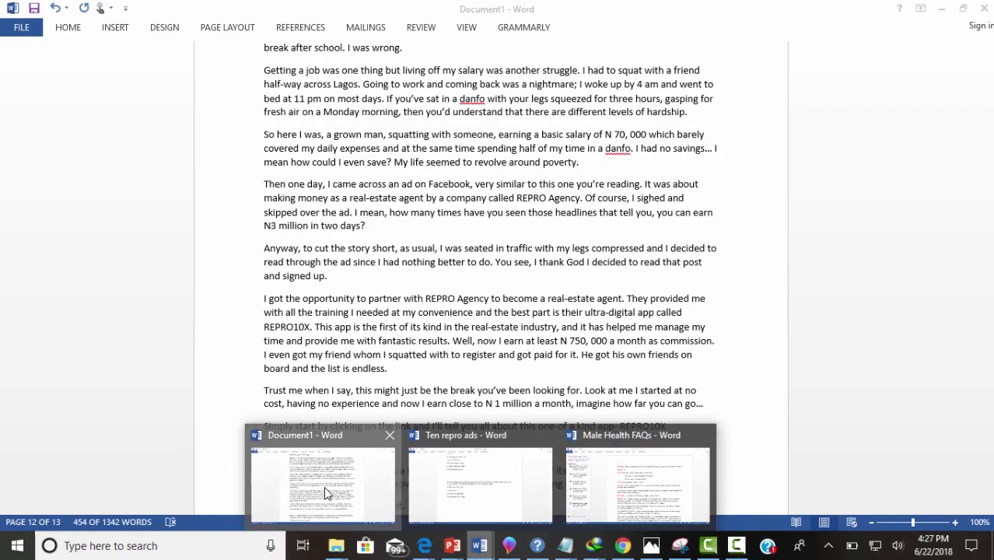
click(325, 493)
scroll(359, 350, down, 8)
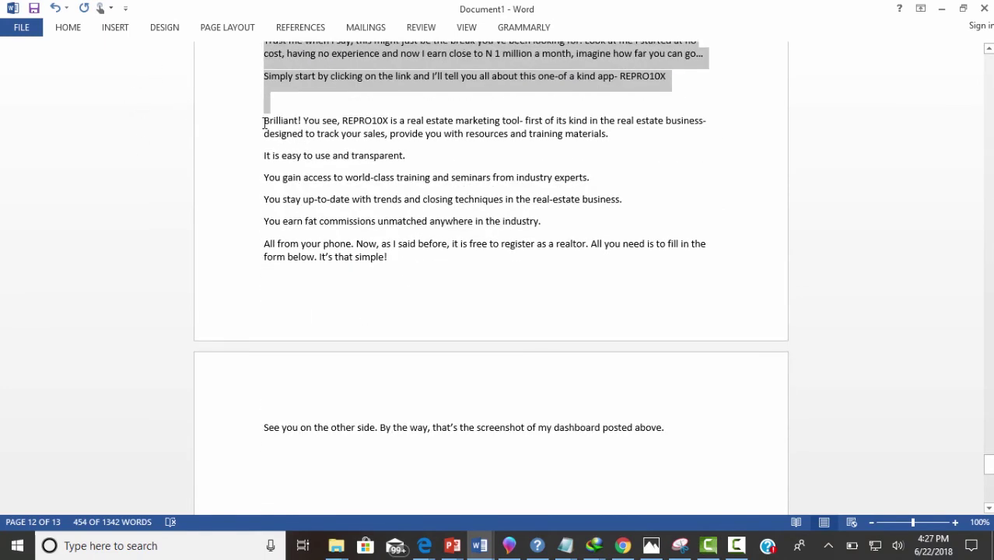
drag(266, 122, 693, 483)
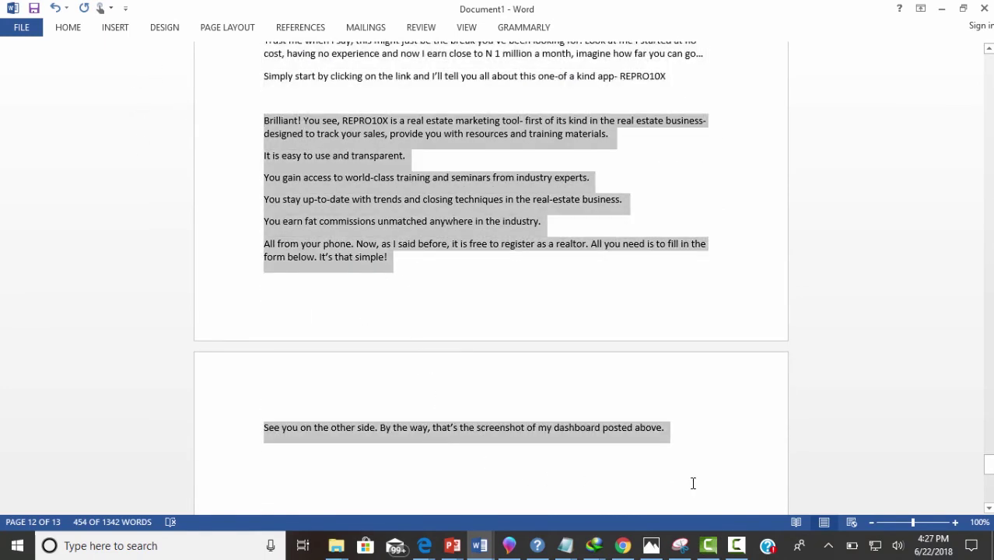
right_click(506, 440)
click(539, 236)
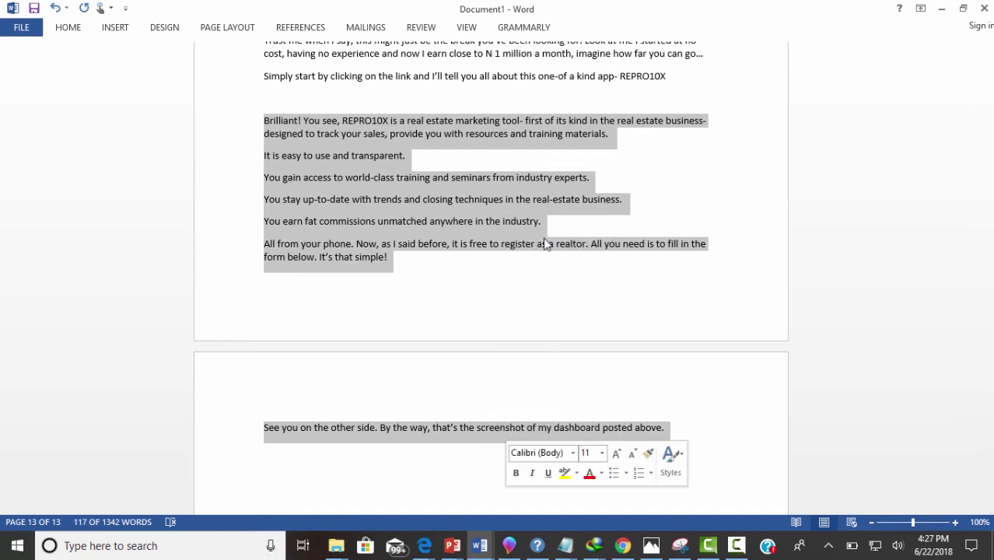
Step: Switch back to Ads Manager in Chrome and paste the copied REPRO10X text into the Intro's paragraph layout
click(480, 547)
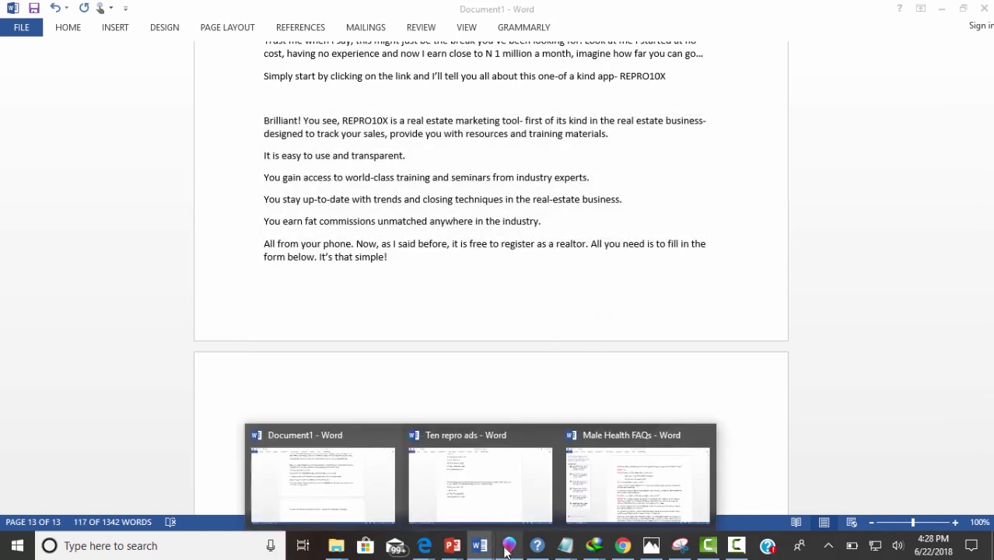
click(622, 545)
click(267, 325)
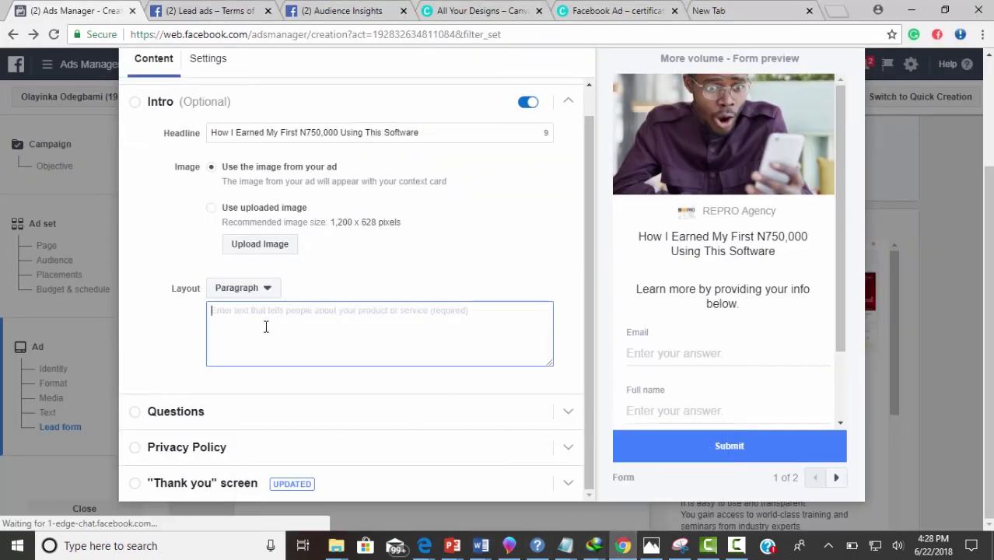
right_click(267, 326)
click(331, 414)
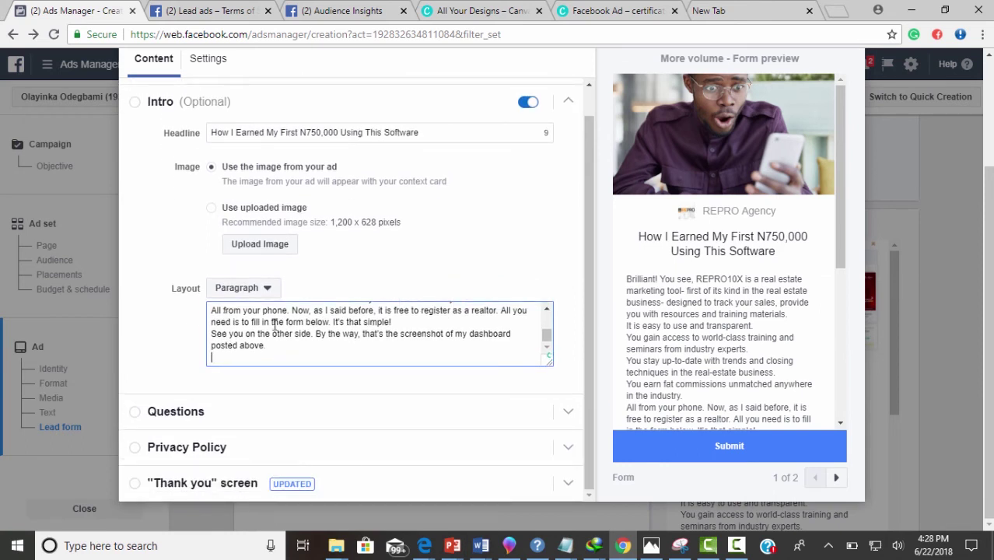
scroll(311, 323, up, 5)
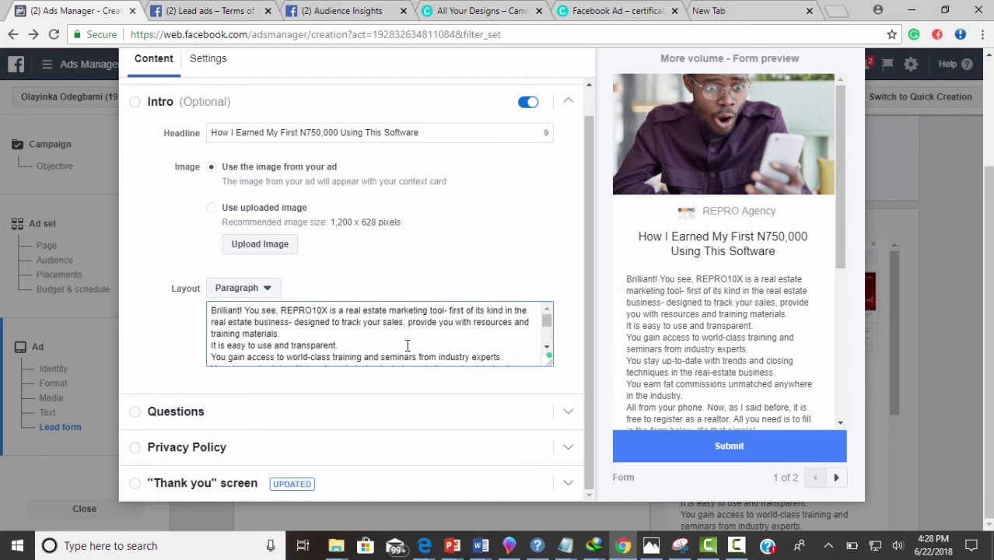
click(515, 272)
Step: Expand the form's Questions section with all user information options and add Phone number to the requested fields
click(558, 420)
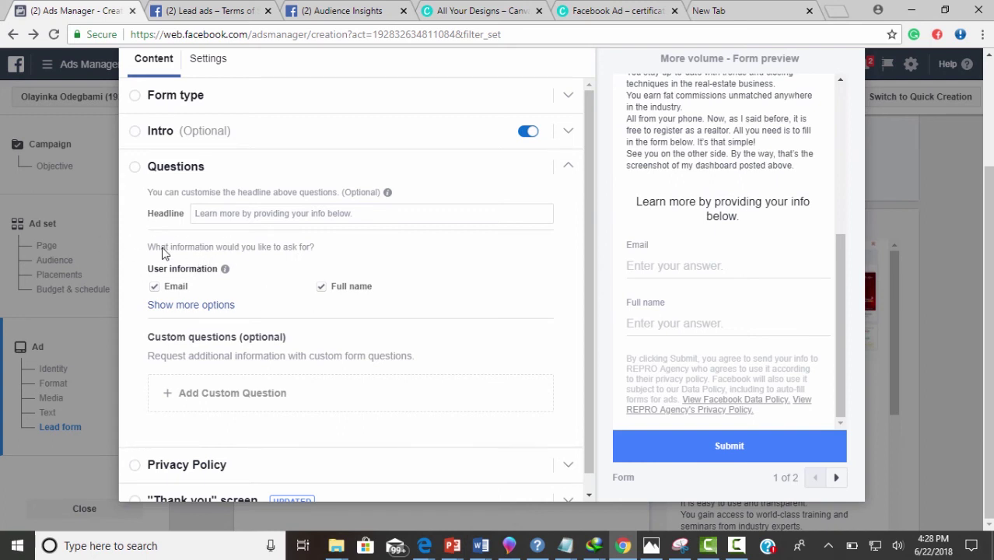
click(195, 305)
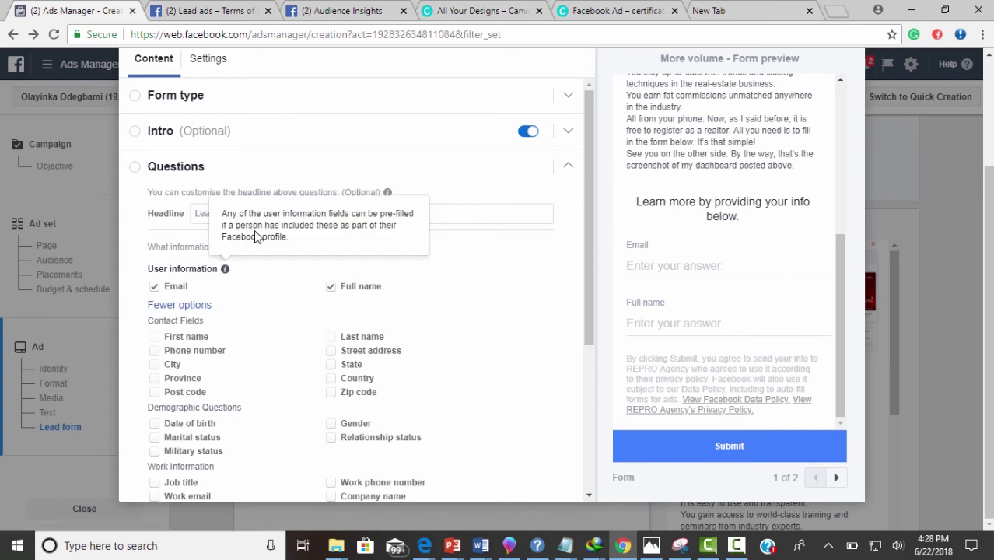
scroll(233, 295, down, 2)
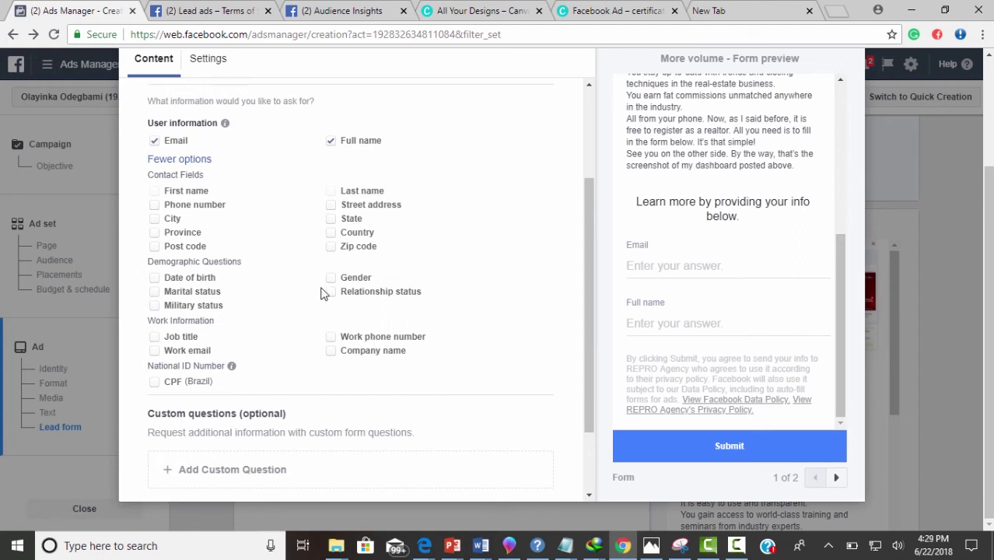
scroll(346, 271, up, 1)
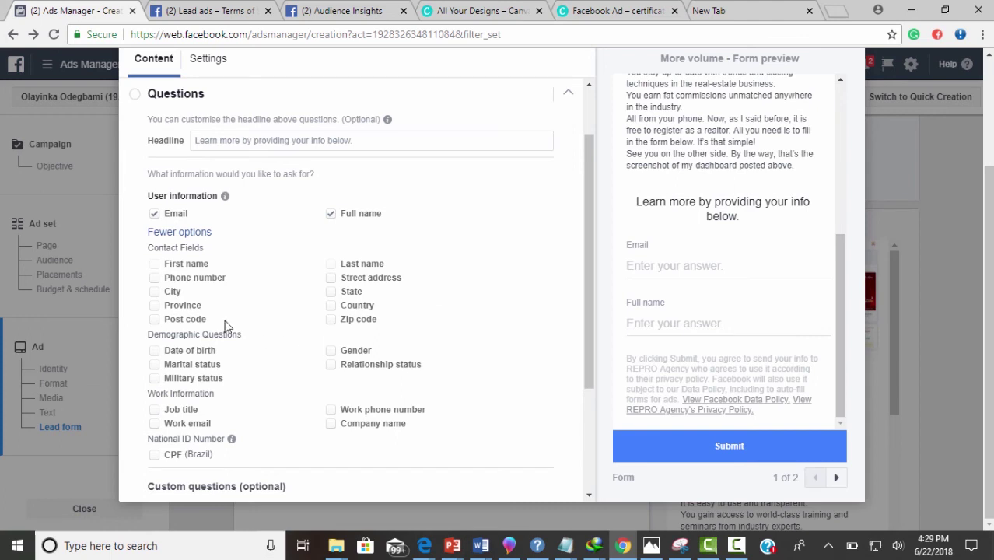
click(155, 278)
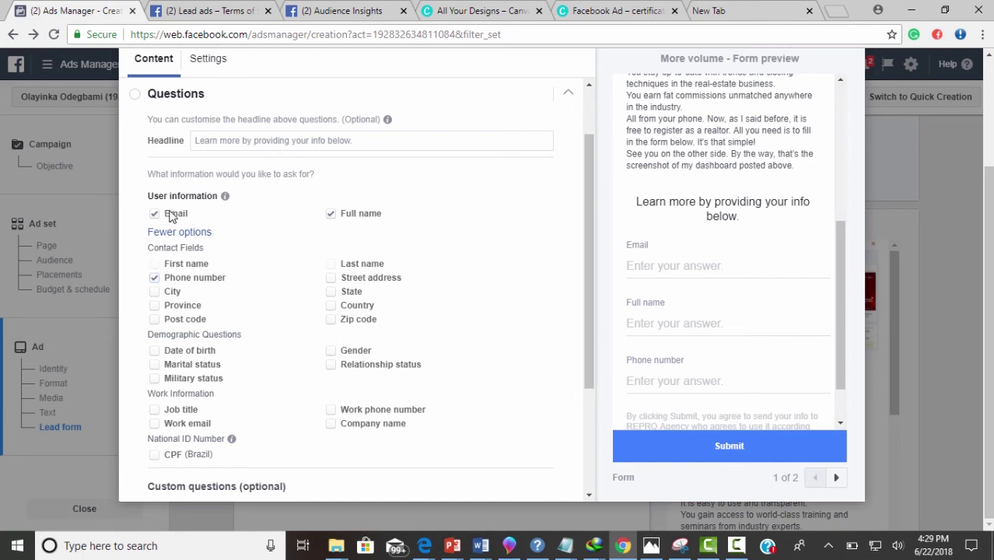
scroll(389, 245, down, 3)
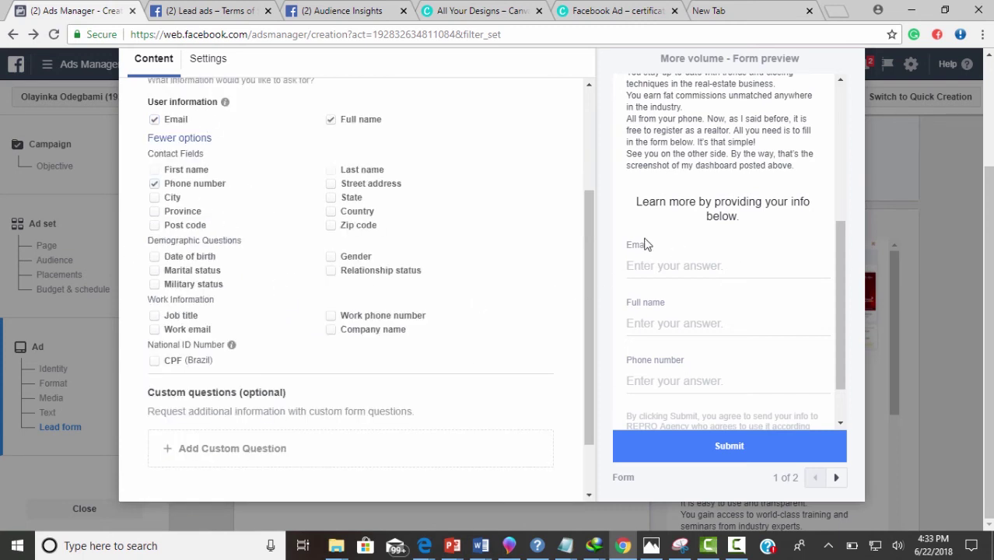
Step: Review the contact fields in the form preview and expand the lead form's Privacy Policy section
scroll(637, 249, down, 1)
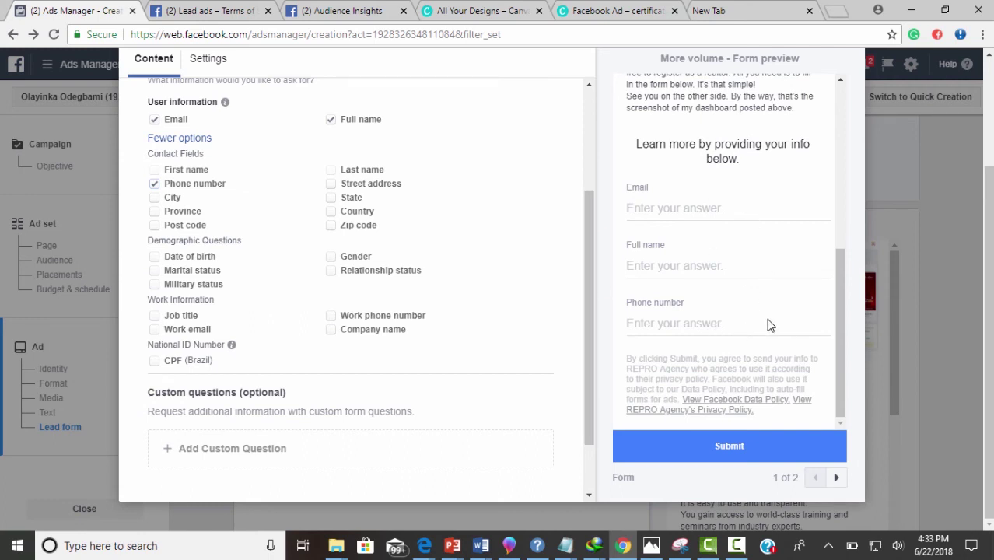
scroll(333, 354, down, 1)
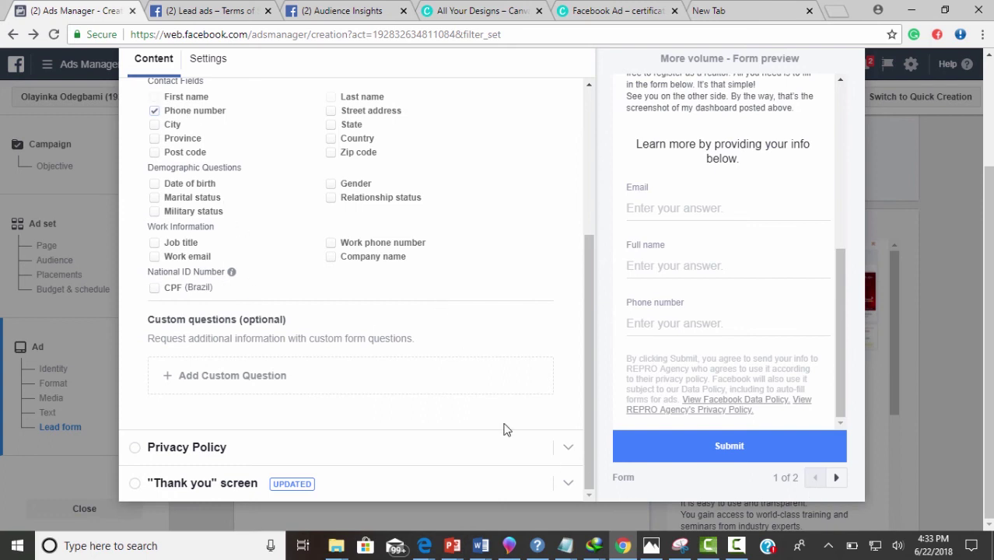
click(566, 448)
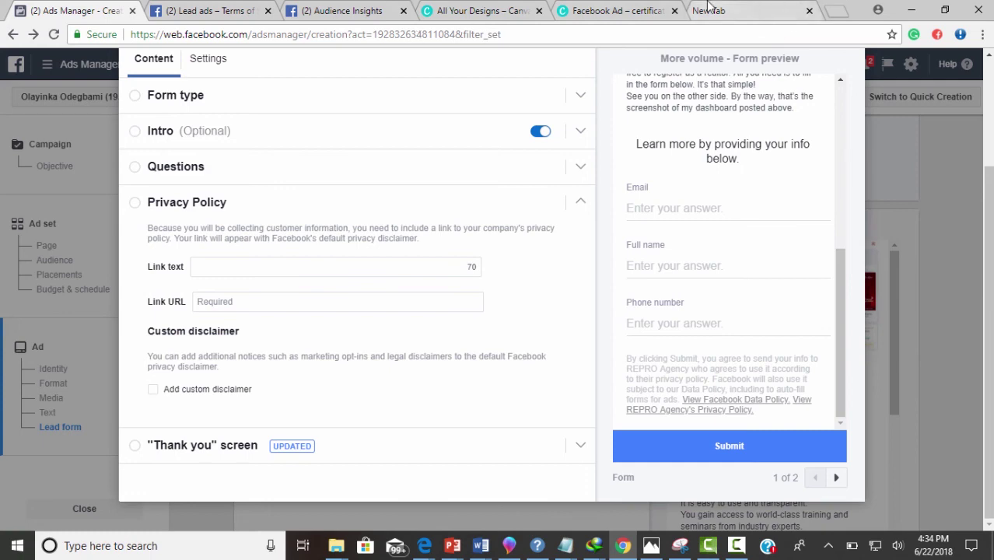
Step: Switch to the blank browser tab and open the REPRO Agency website, reproagency.com
click(731, 11)
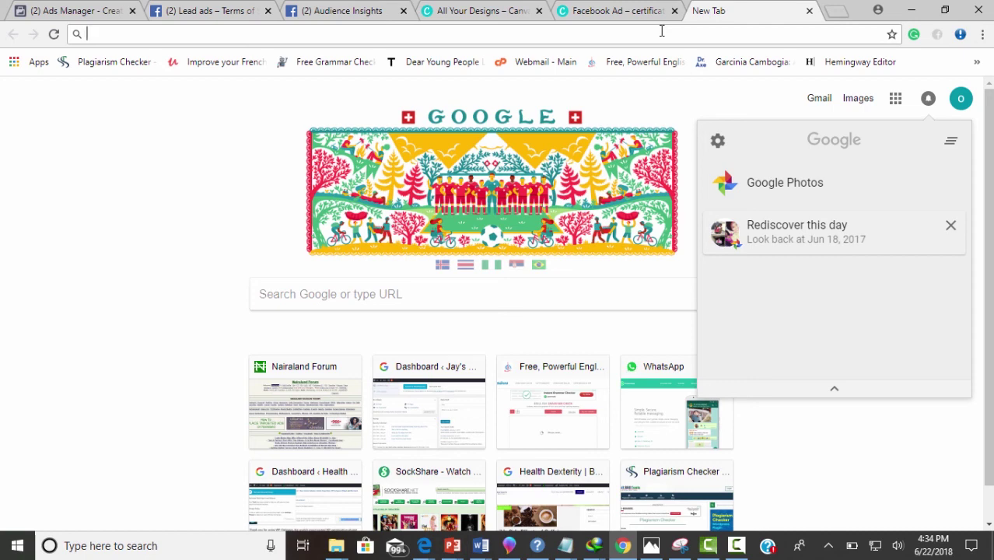
text(Re)
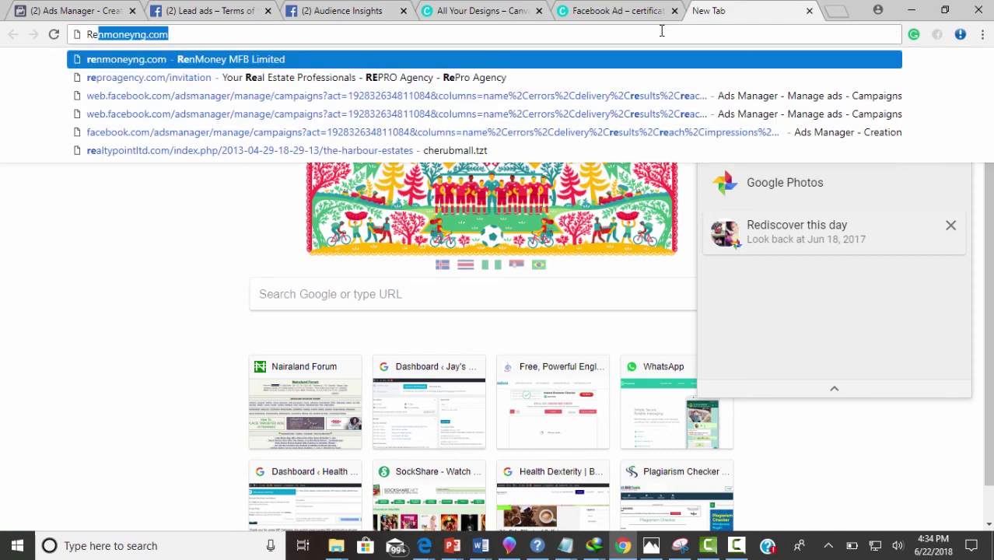
text(pro )
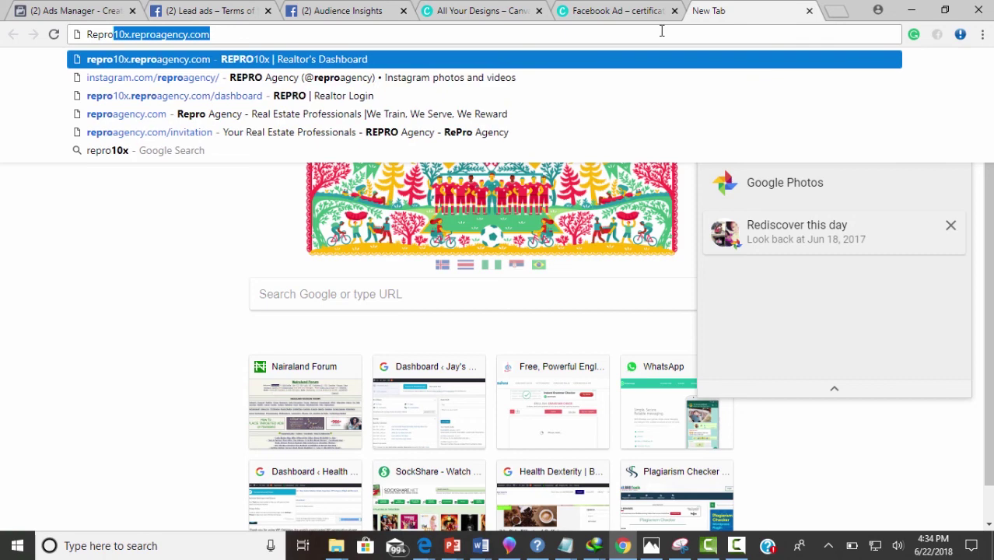
text(ag)
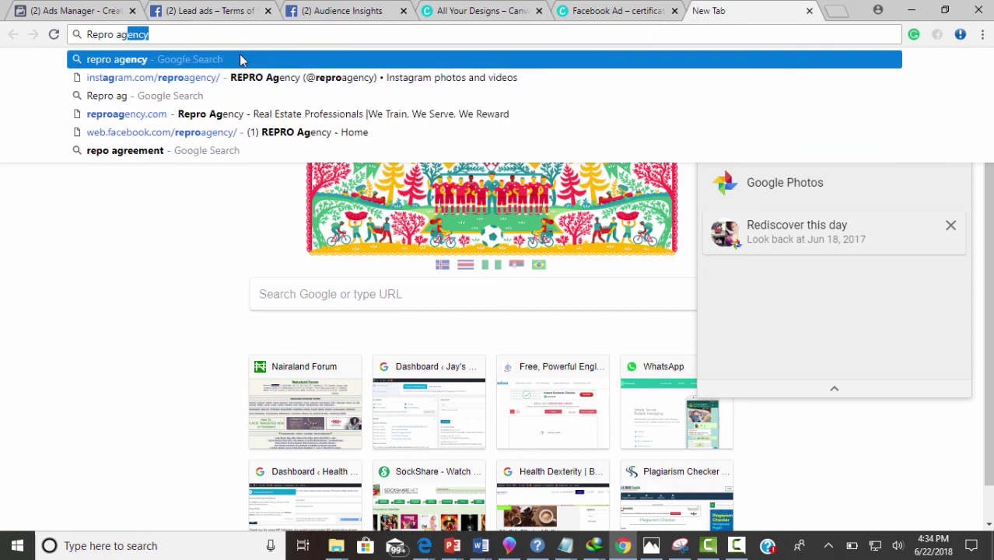
click(206, 116)
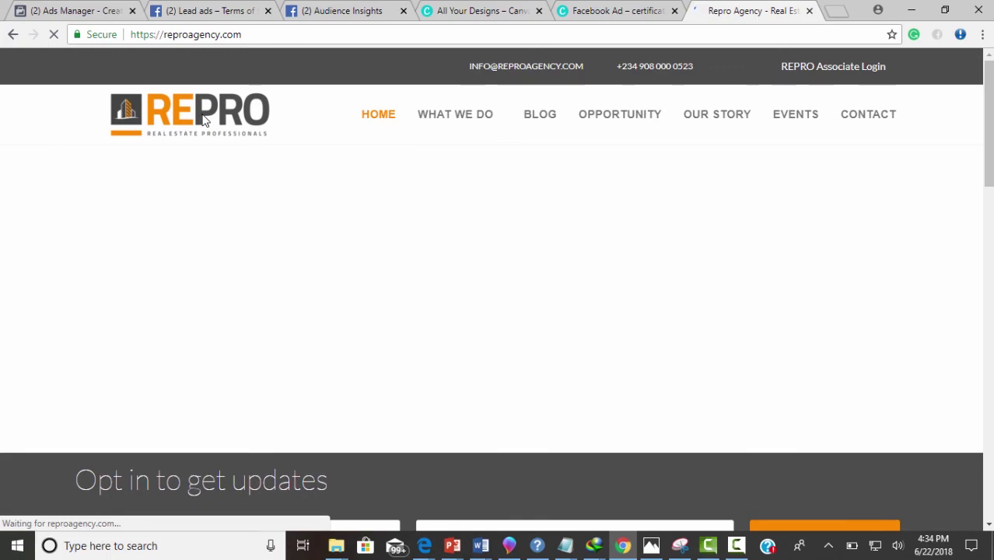
Step: Open the Privacy Policy page from the page links in the REPRO Agency website's footer
scroll(470, 336, down, 5)
scroll(470, 336, down, 10)
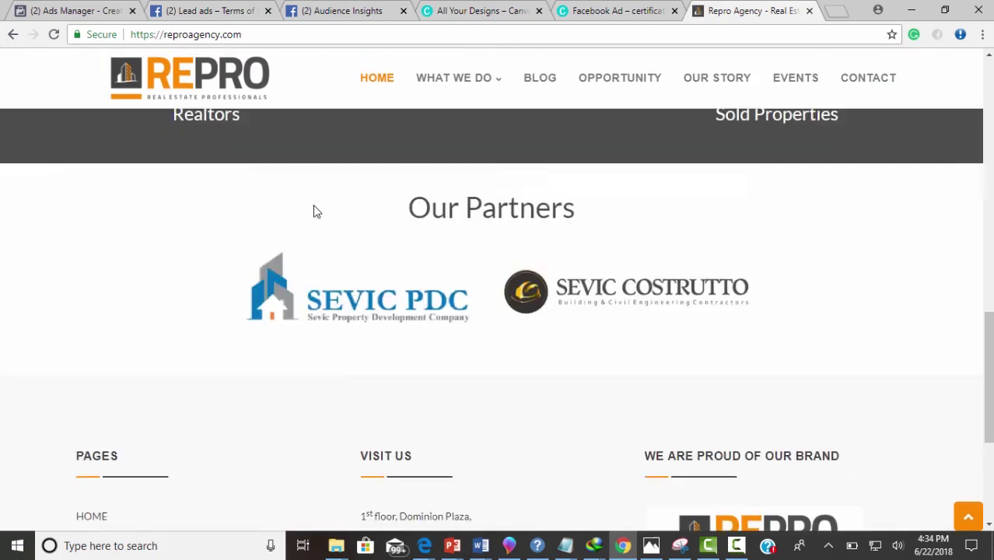
scroll(313, 210, up, 3)
scroll(313, 210, down, 3)
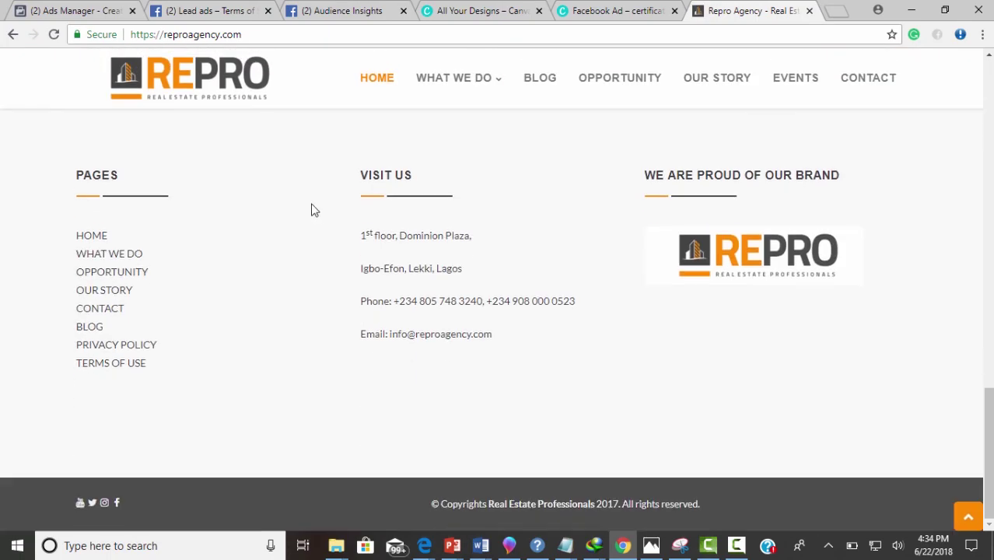
click(133, 348)
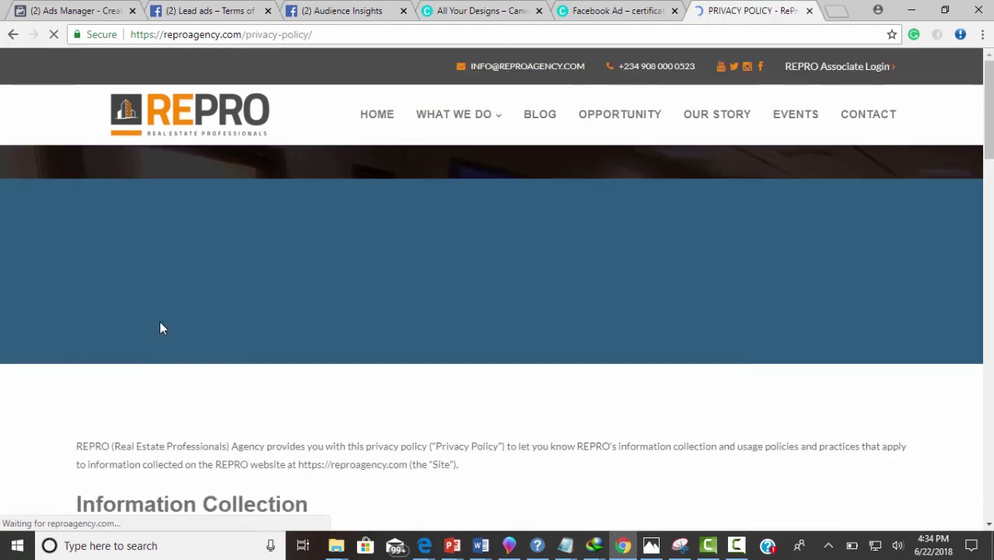
Step: Skim the REPRO Agency privacy policy and copy the page's web address
scroll(647, 448, down, 5)
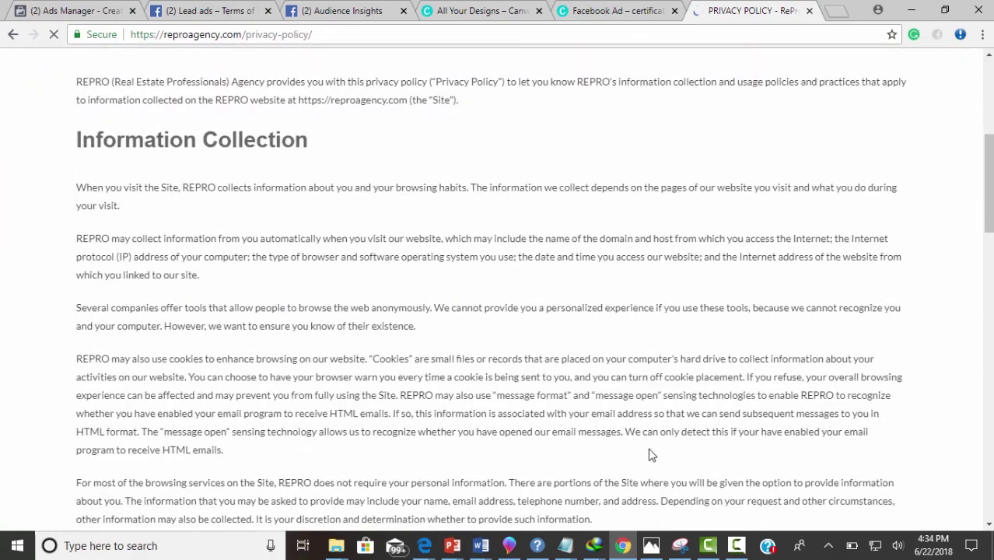
scroll(484, 360, down, 20)
scroll(484, 360, up, 20)
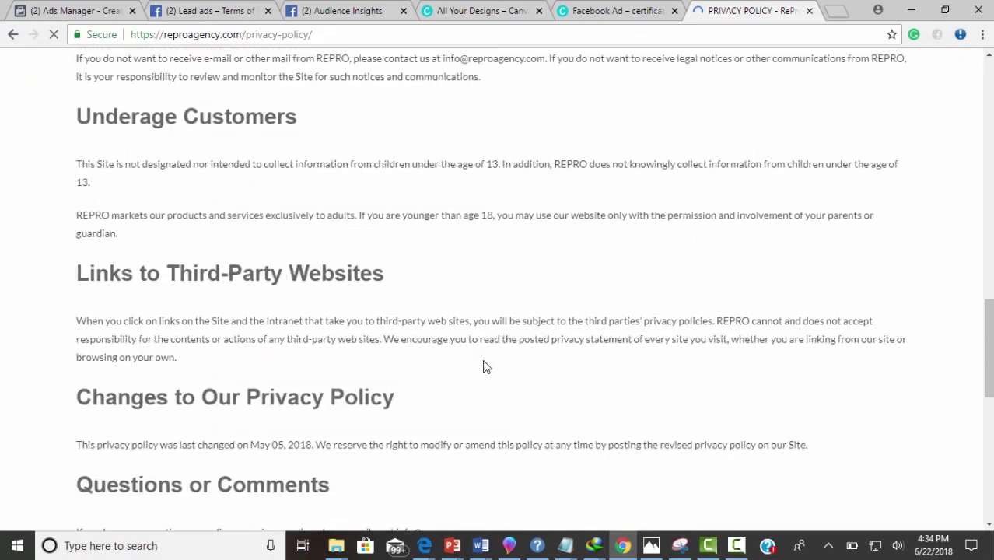
scroll(483, 360, up, 2)
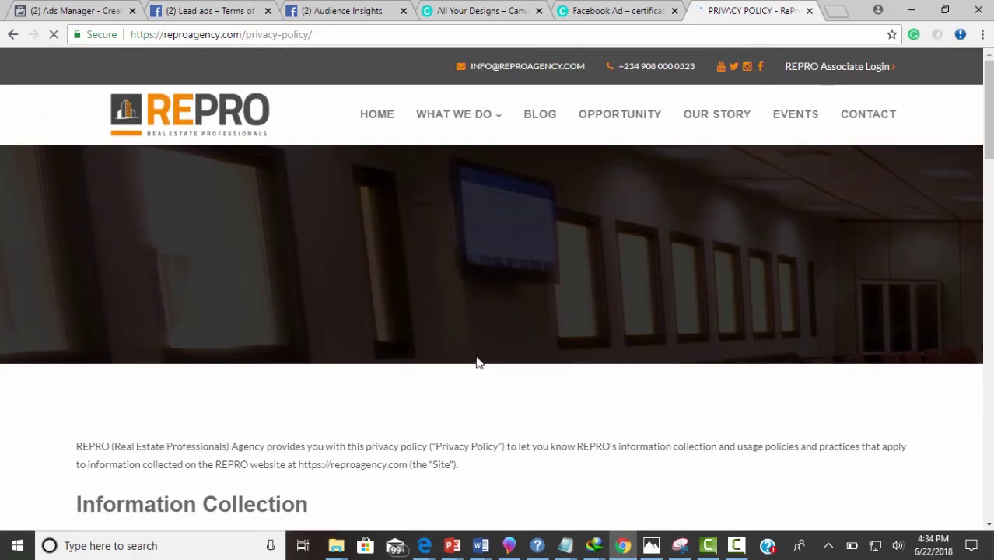
click(372, 31)
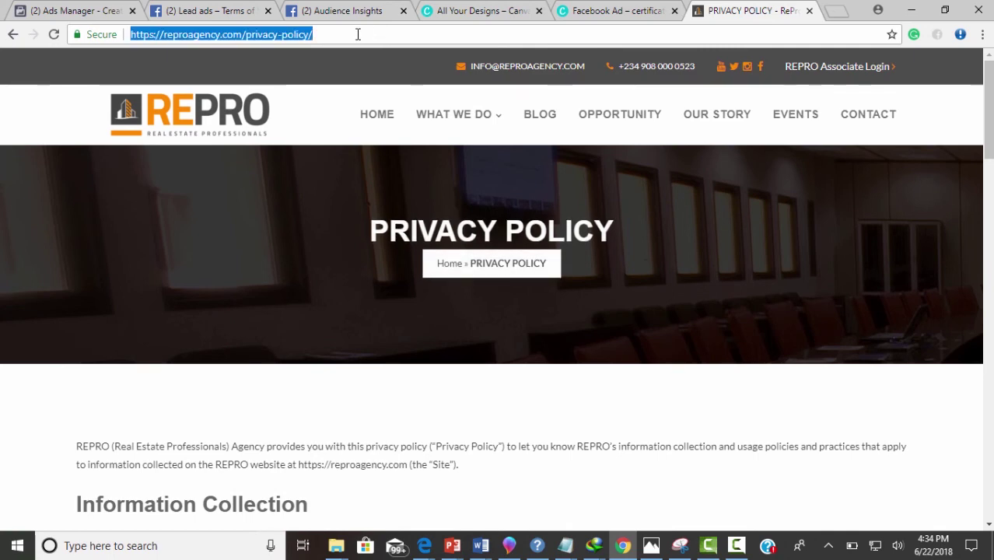
right_click(241, 33)
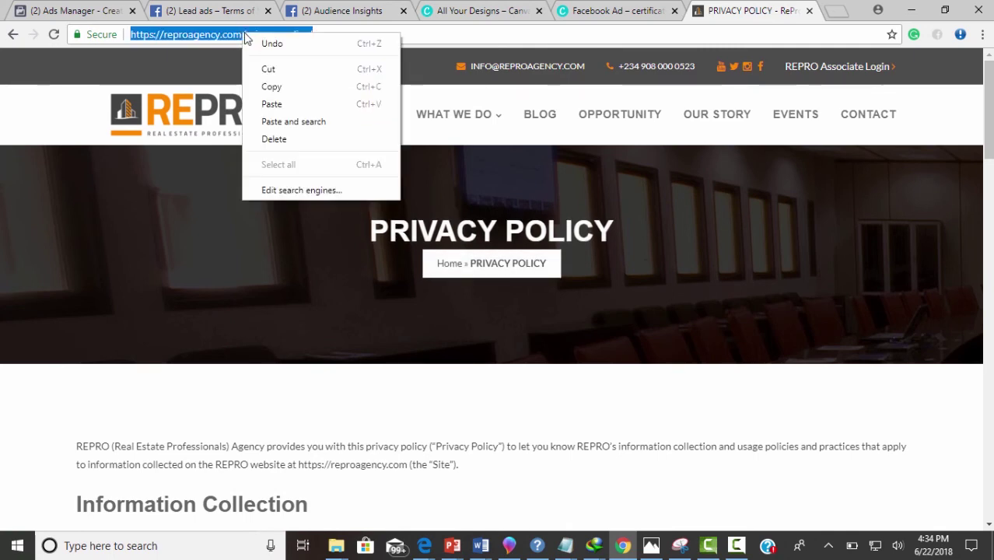
click(288, 86)
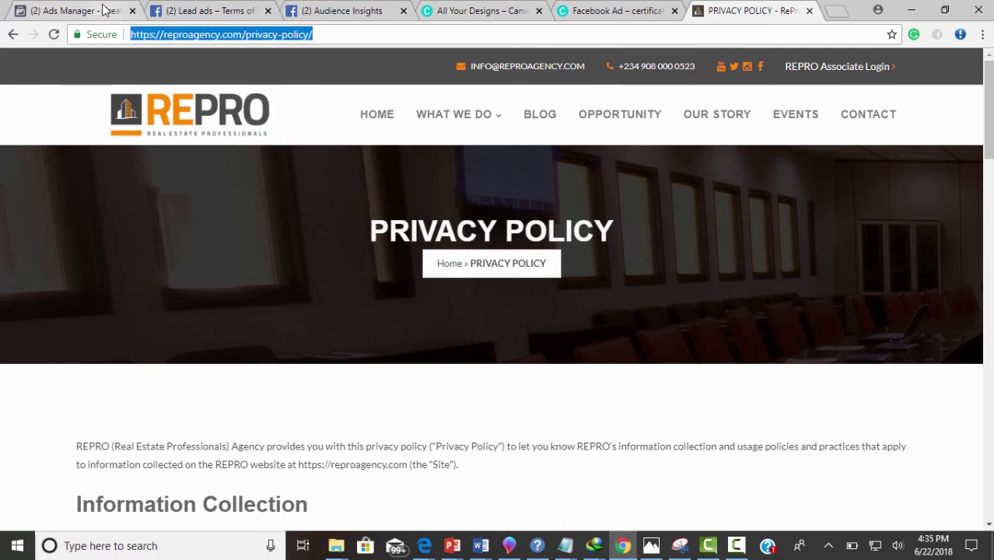
click(64, 14)
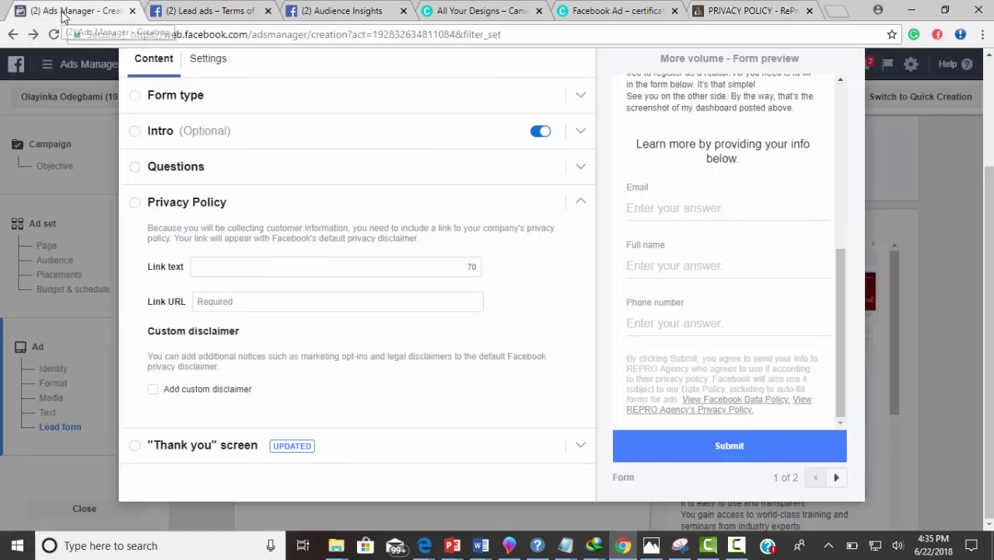
click(224, 301)
right_click(224, 301)
click(288, 388)
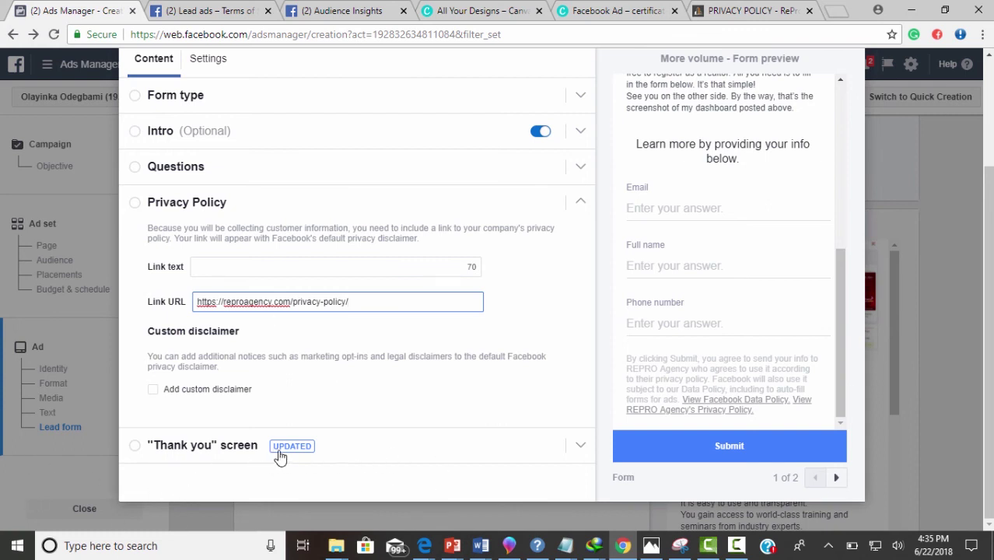
click(468, 474)
click(468, 462)
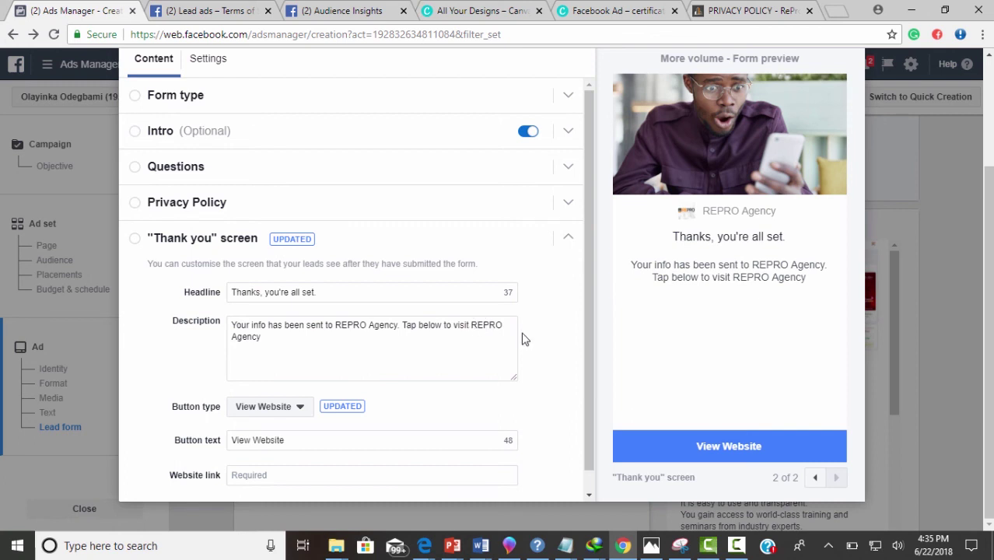
Step: Try the Call Business and Download button types for the "Thank you" screen and switch back to View Website
click(291, 414)
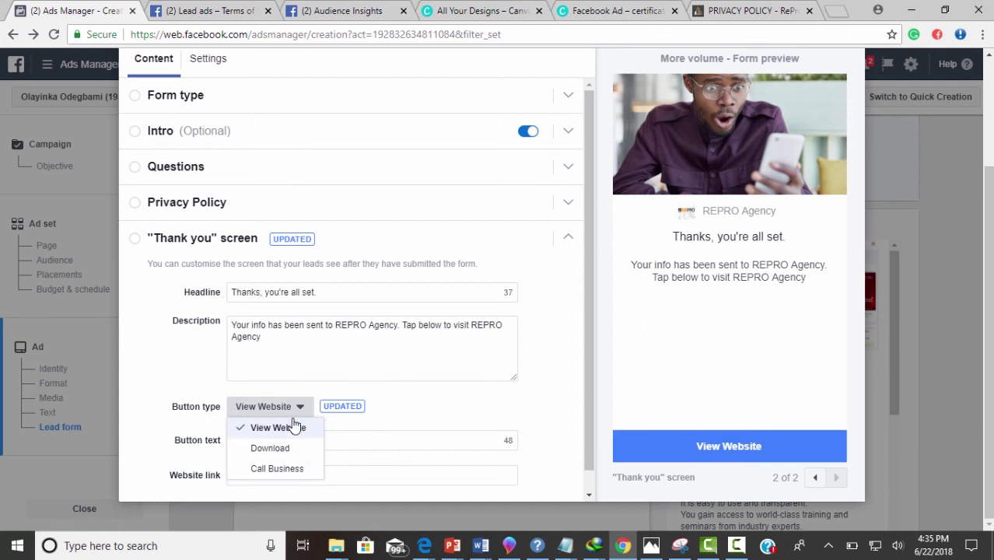
click(278, 469)
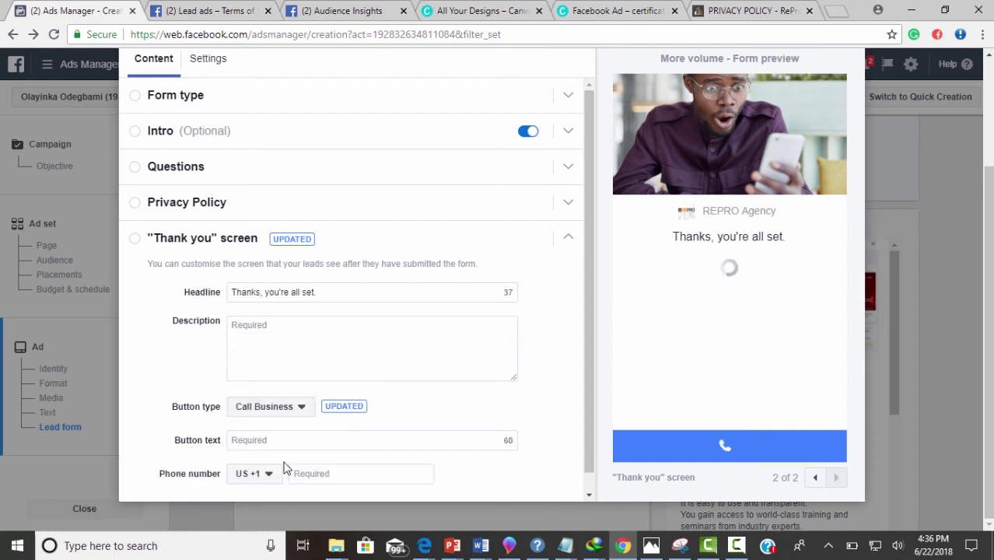
click(298, 409)
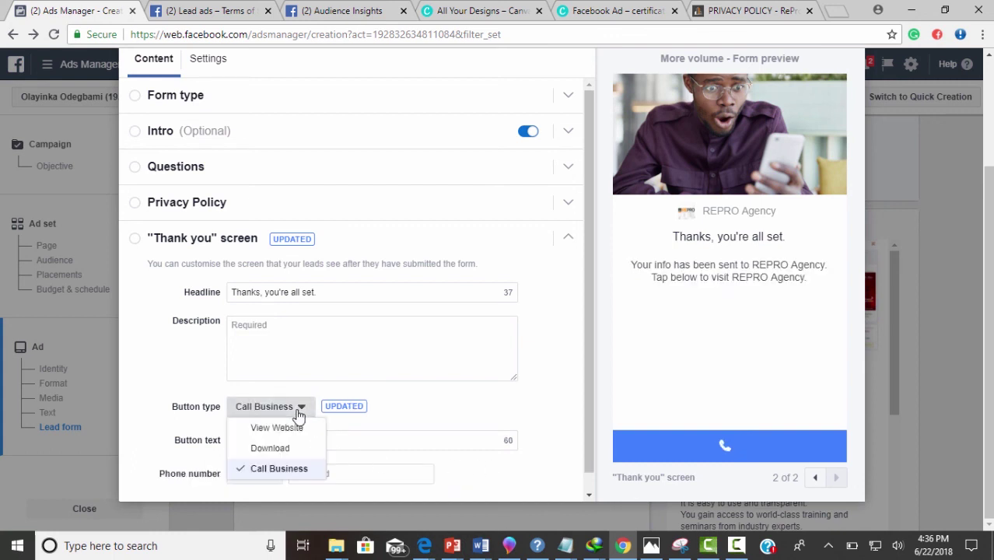
click(271, 449)
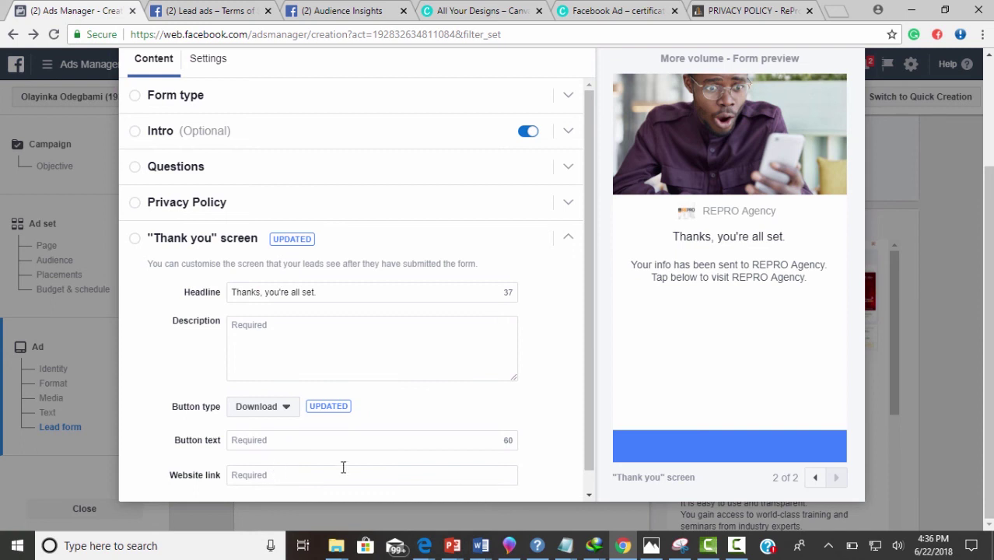
click(284, 416)
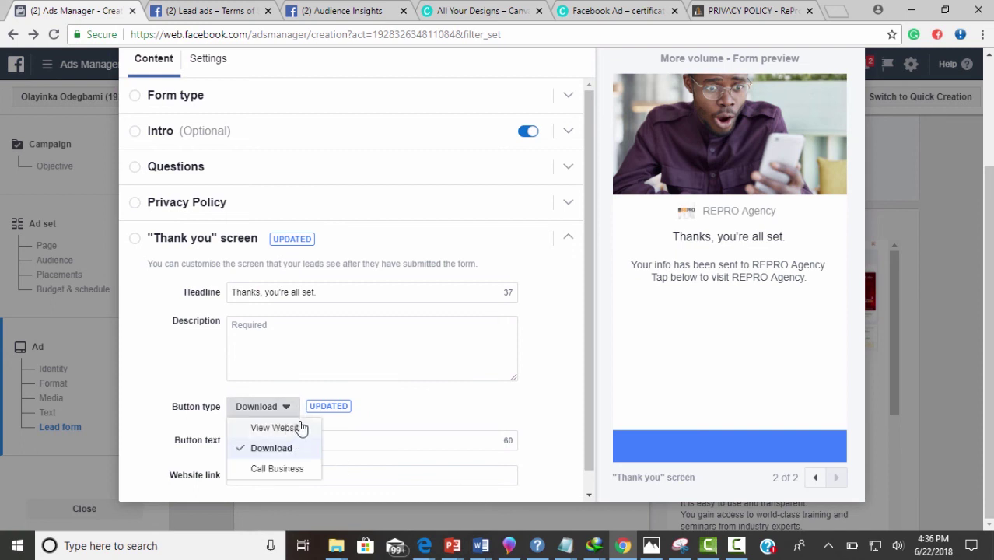
click(292, 429)
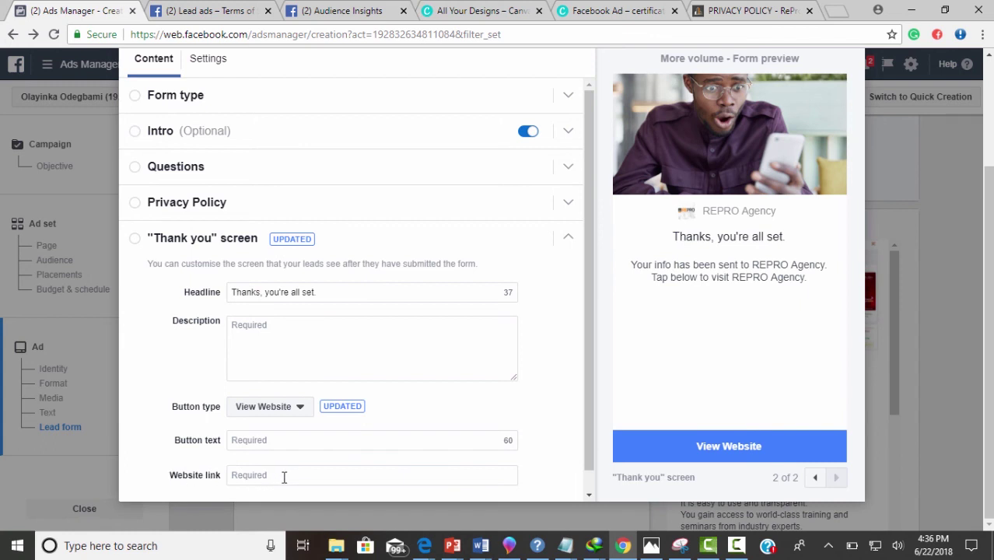
Step: Switch to the REPRO Agency website tab, go to its home page, and copy the home page's web address
click(744, 9)
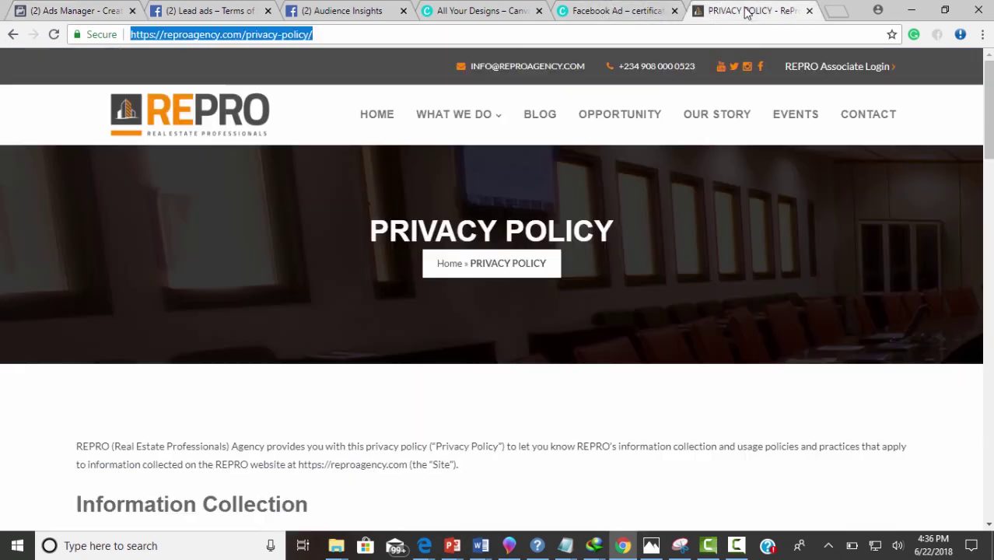
click(169, 124)
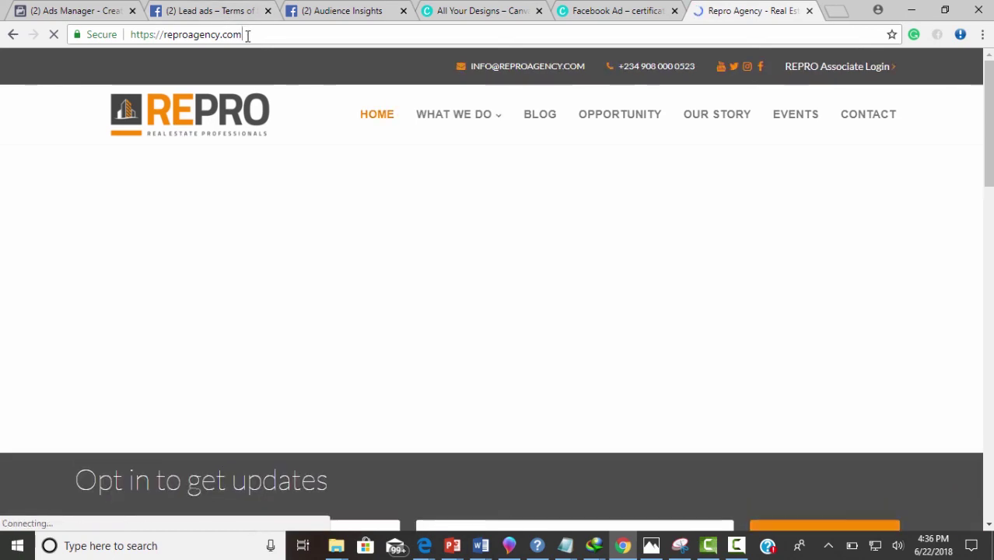
click(247, 34)
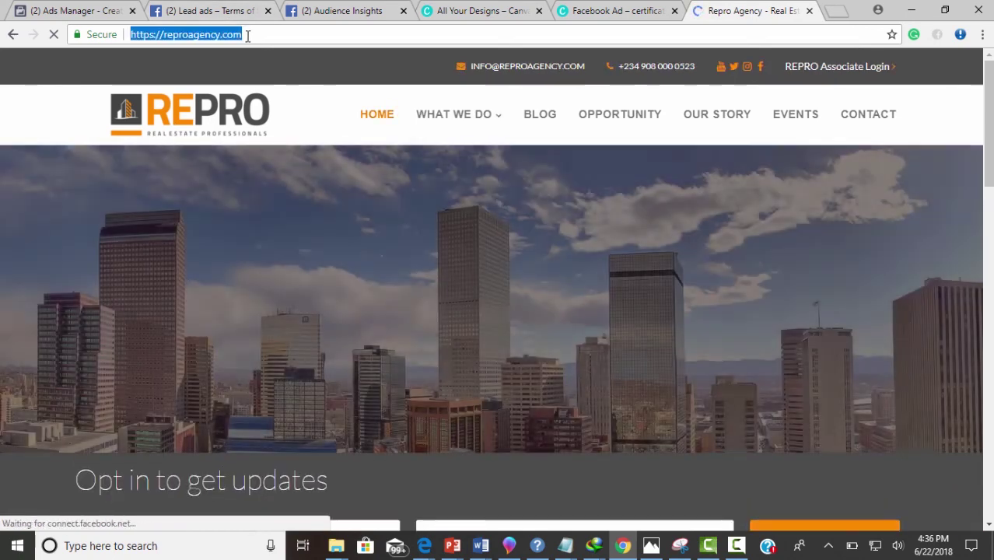
right_click(199, 36)
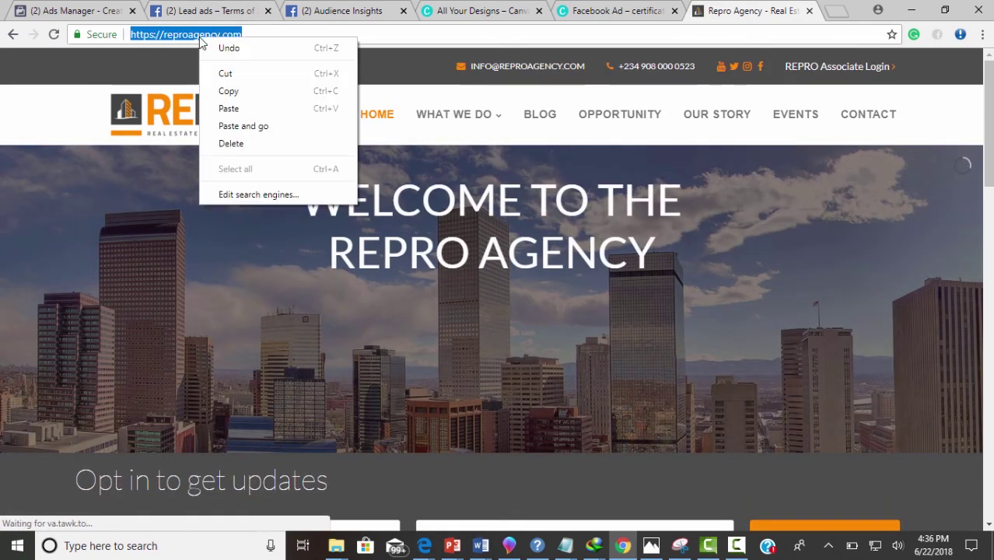
click(247, 93)
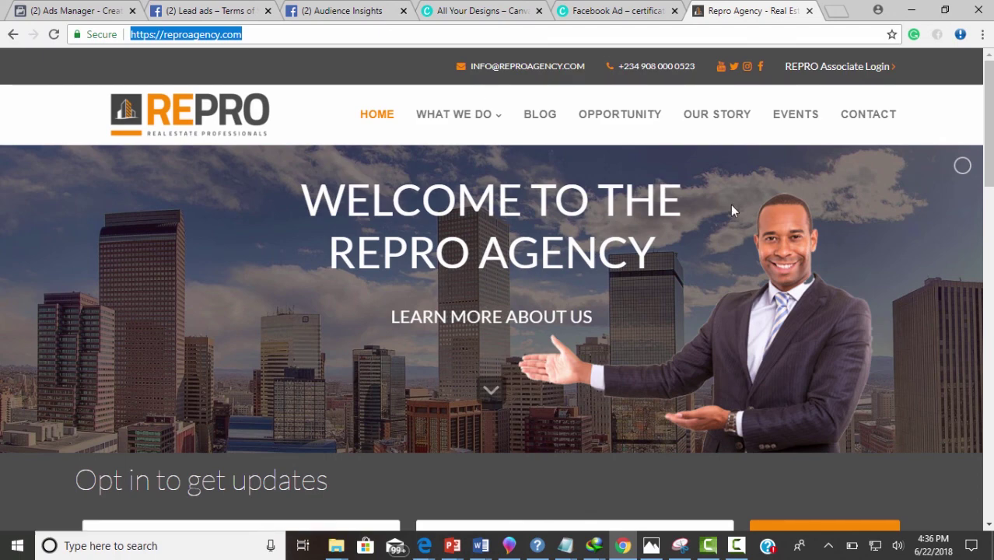
click(111, 11)
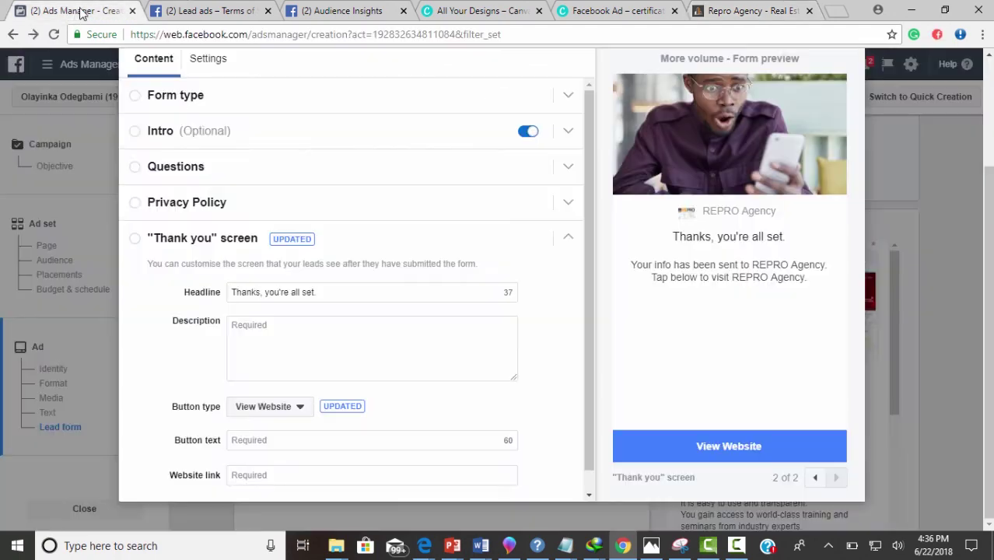
right_click(249, 476)
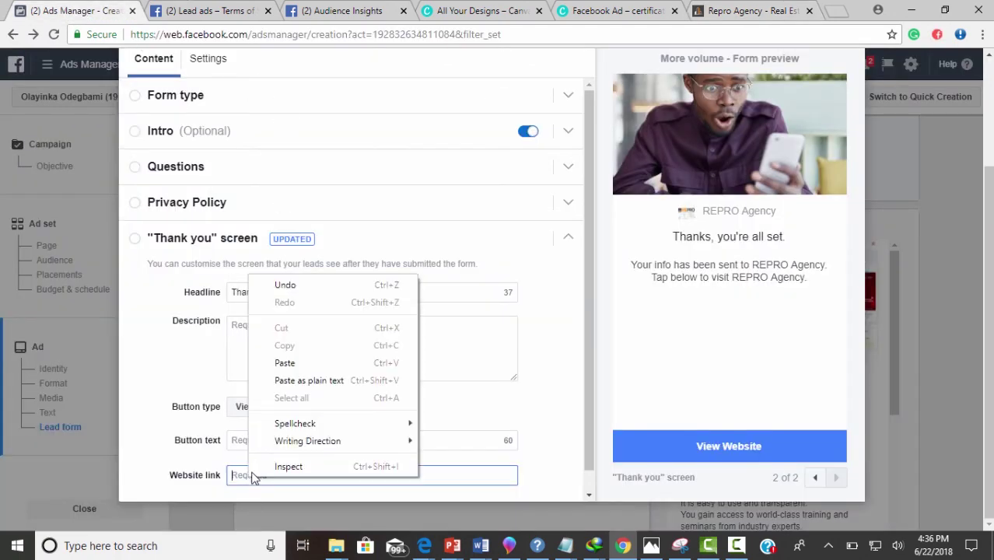
click(325, 363)
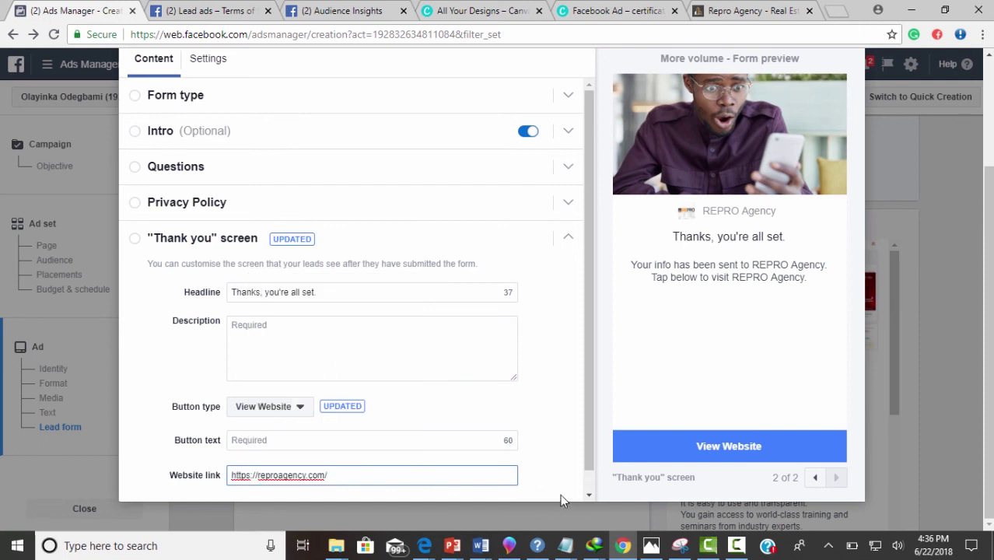
click(552, 470)
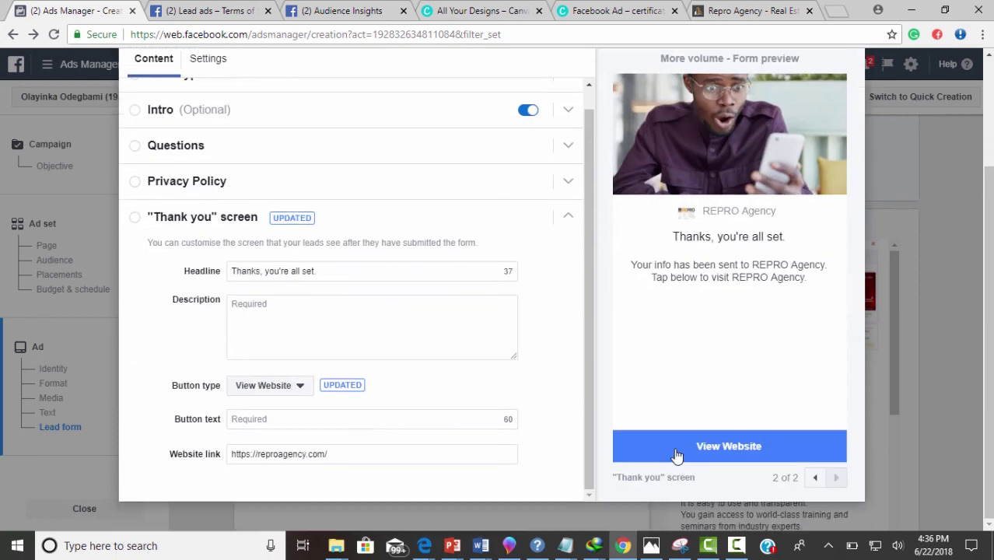
Step: Try to finish the lead form
scroll(741, 326, up, 2)
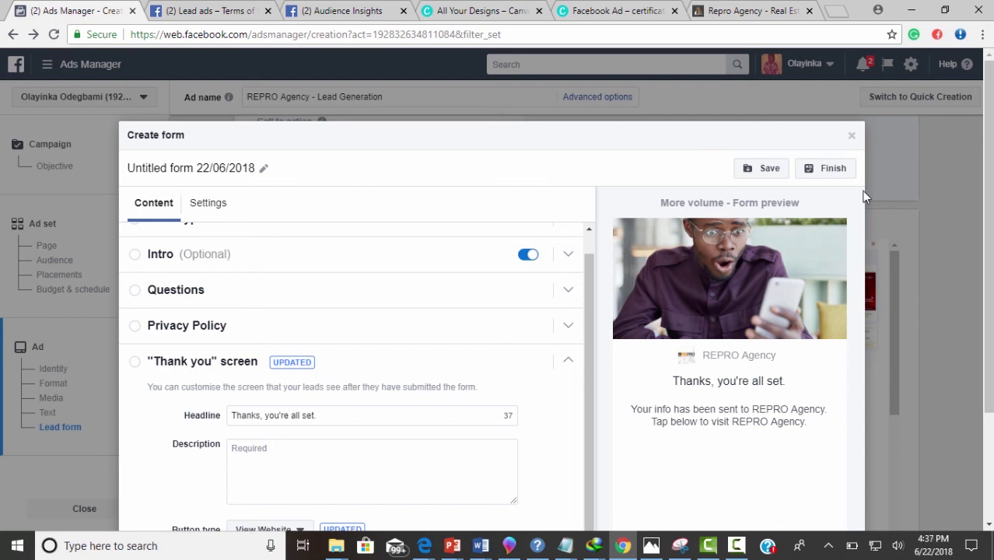
click(840, 177)
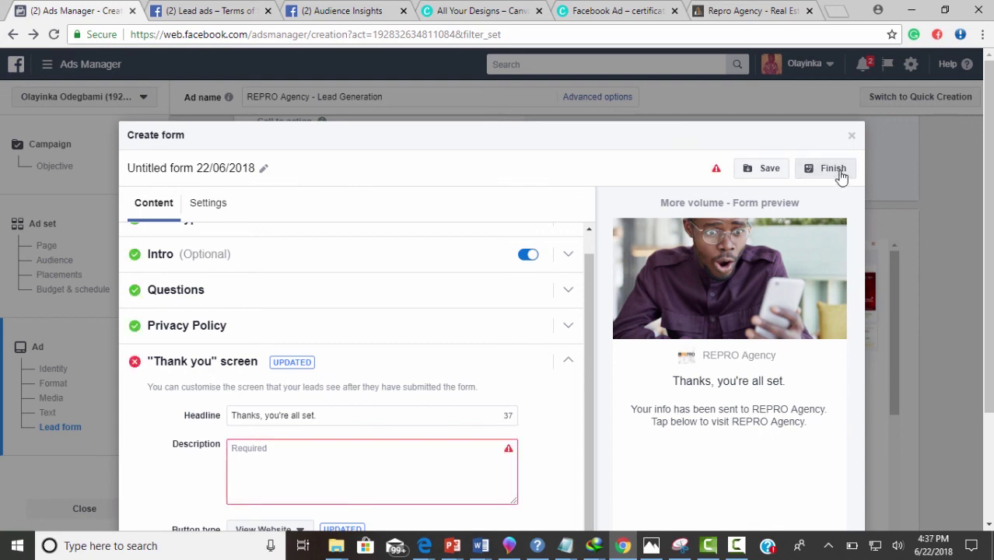
scroll(321, 464, down, 2)
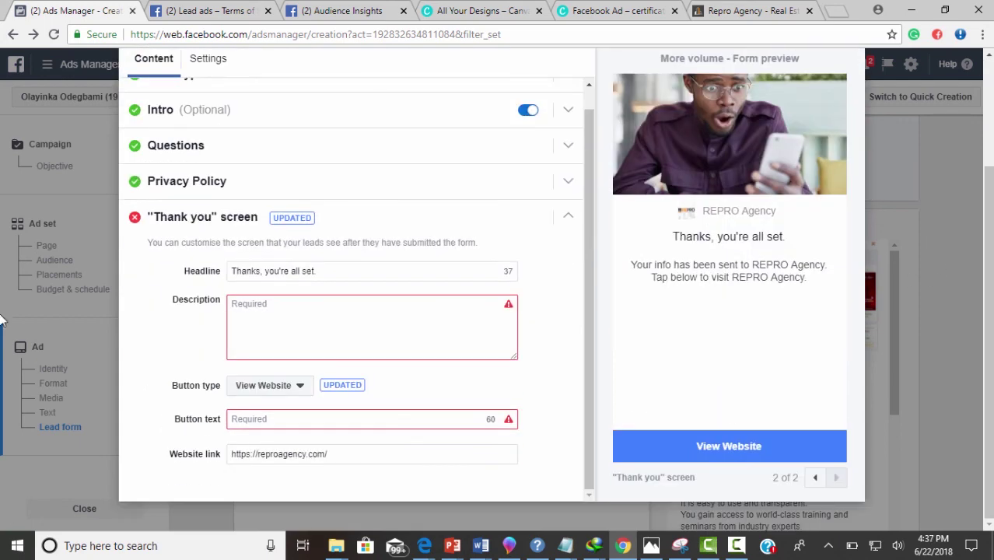
Step: Copy "Your info has been sent to REPRO Agency. Tap below to visit REPRO Agency." from the form preview into the "Thank you" screen's Description
click(352, 345)
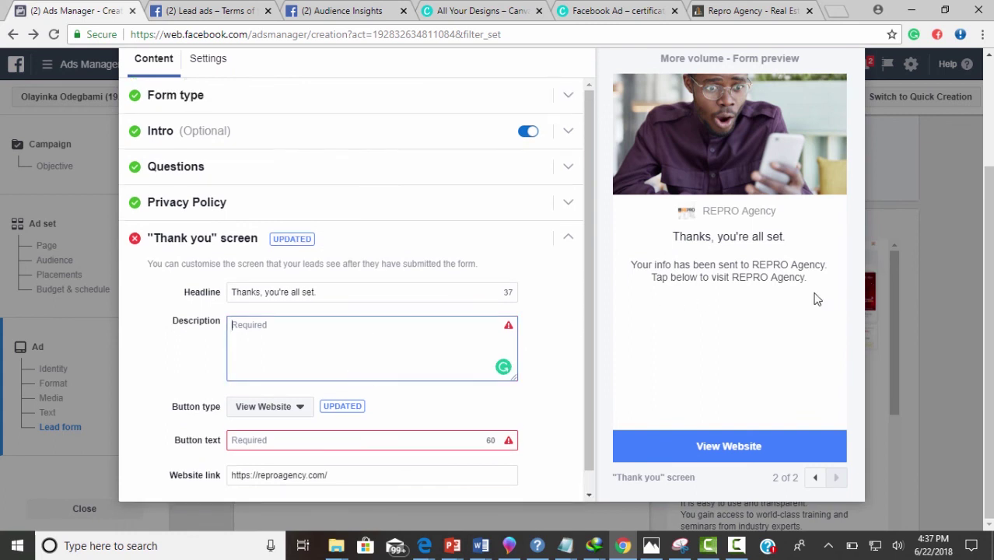
drag(774, 280, 630, 254)
right_click(639, 273)
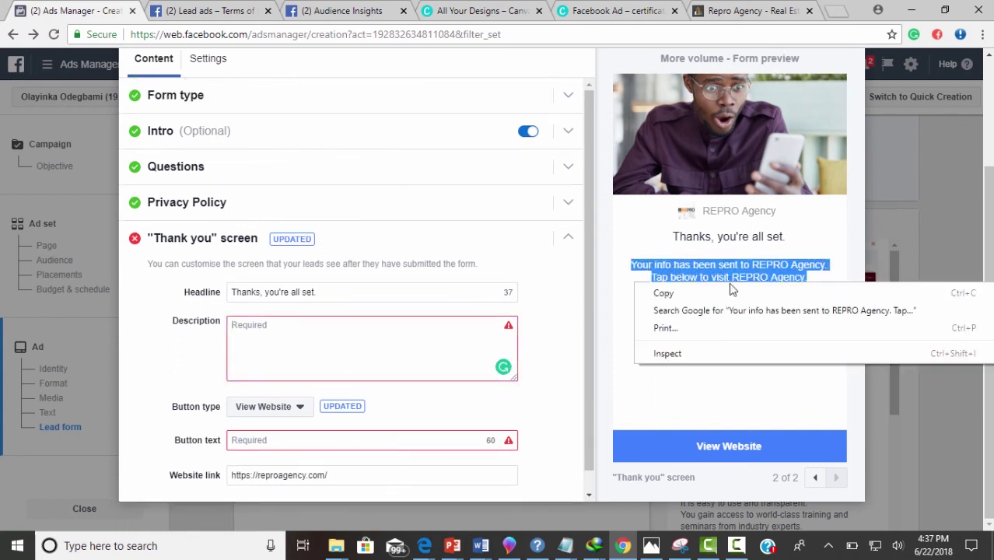
click(661, 290)
click(296, 340)
right_click(296, 340)
click(334, 225)
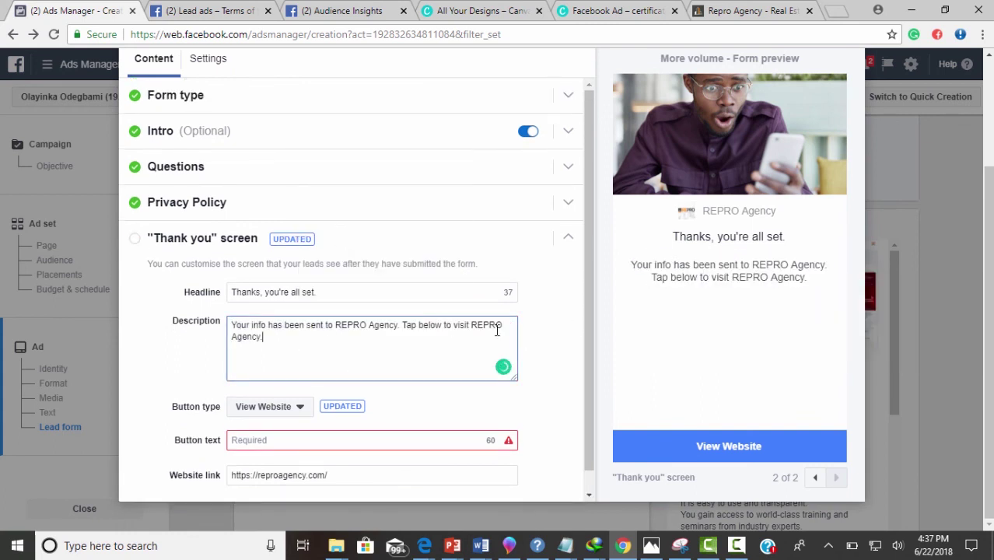
Step: Set the "Thank you" screen's button text to "View Website"
click(372, 438)
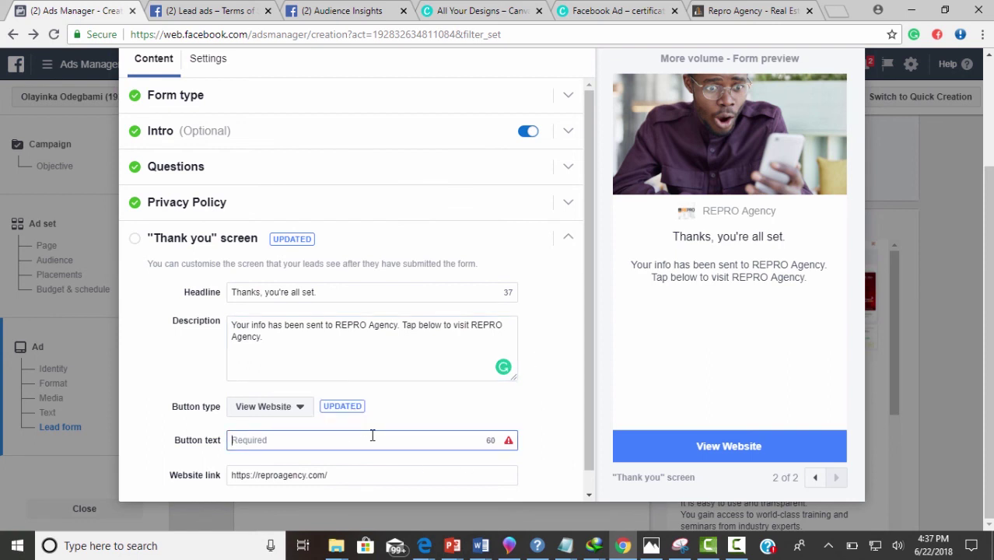
text(V)
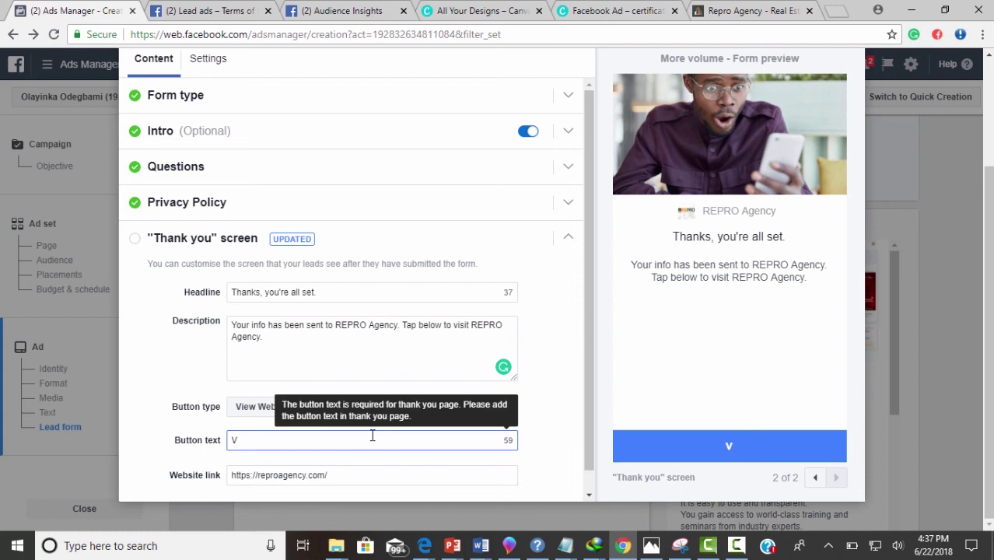
text(iew Website)
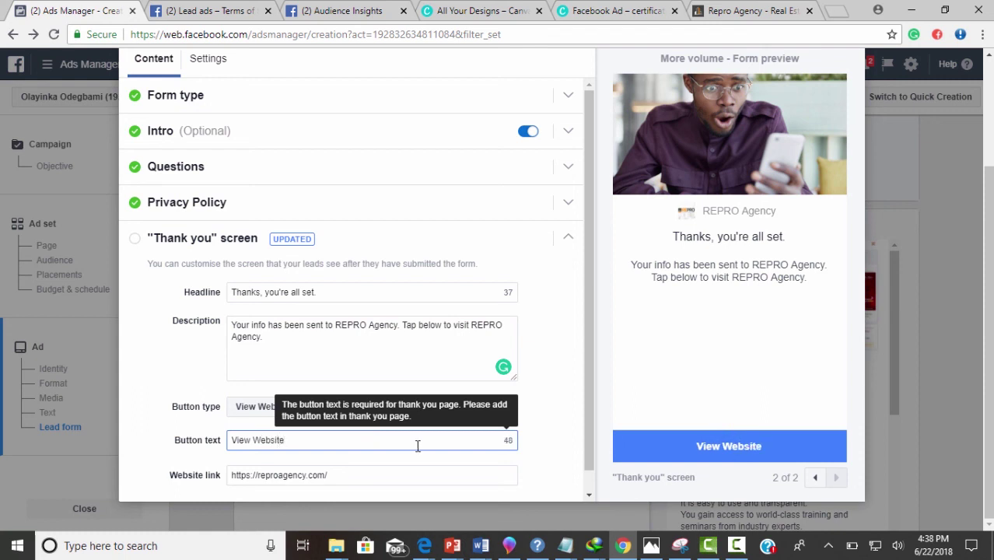
click(547, 378)
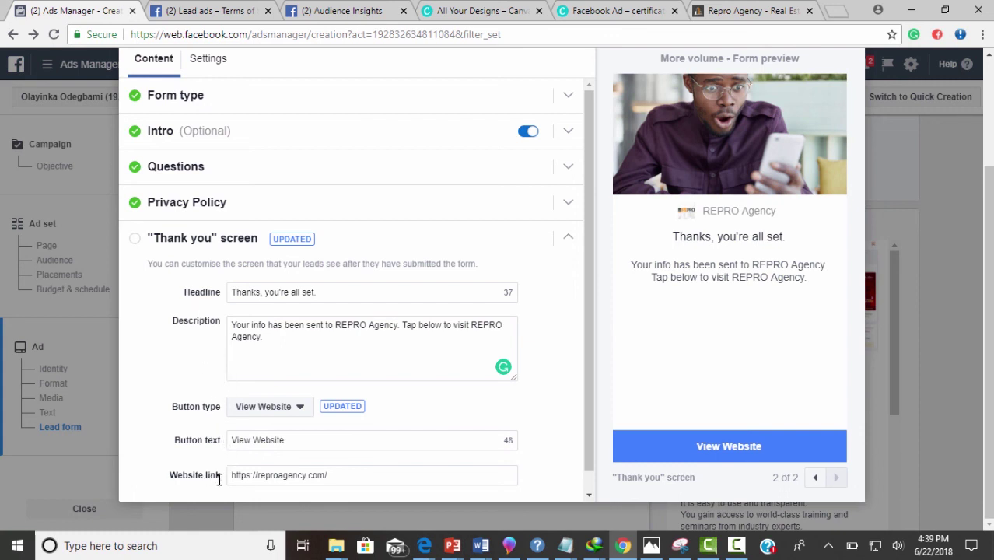
triple_click(275, 474)
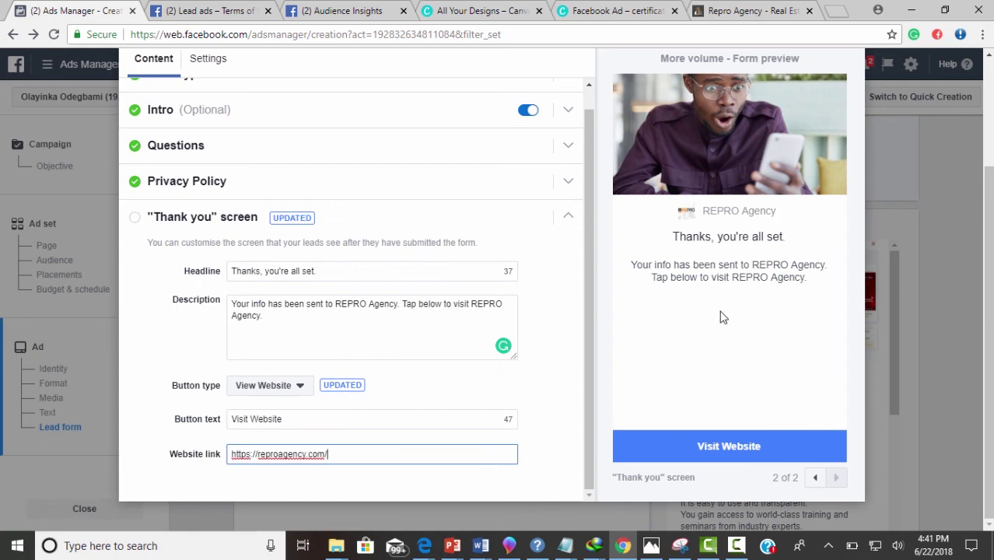
Step: Finish the completed lead form so it can be used in the ad
scroll(720, 313, up, 2)
scroll(720, 311, down, 2)
scroll(528, 239, up, 1)
scroll(735, 234, up, 2)
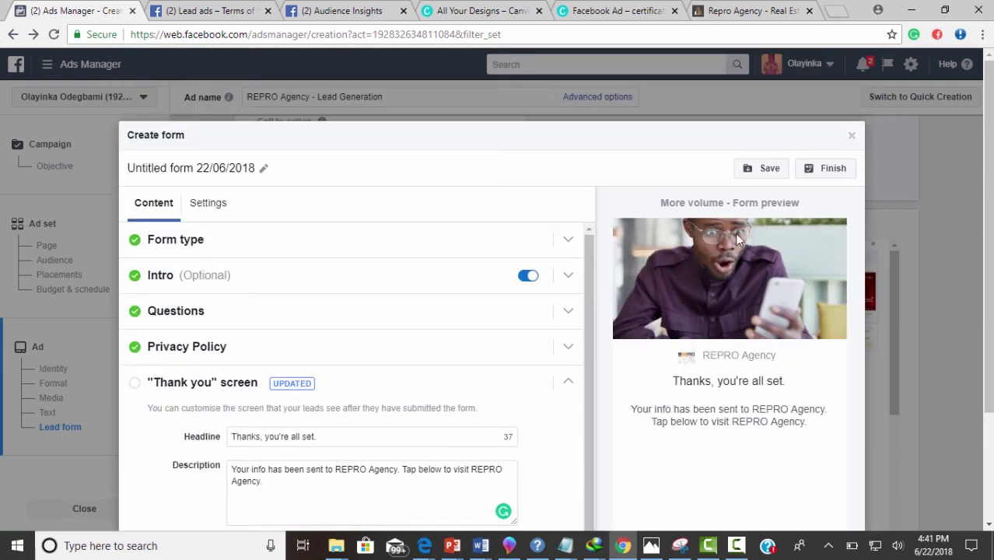
click(814, 176)
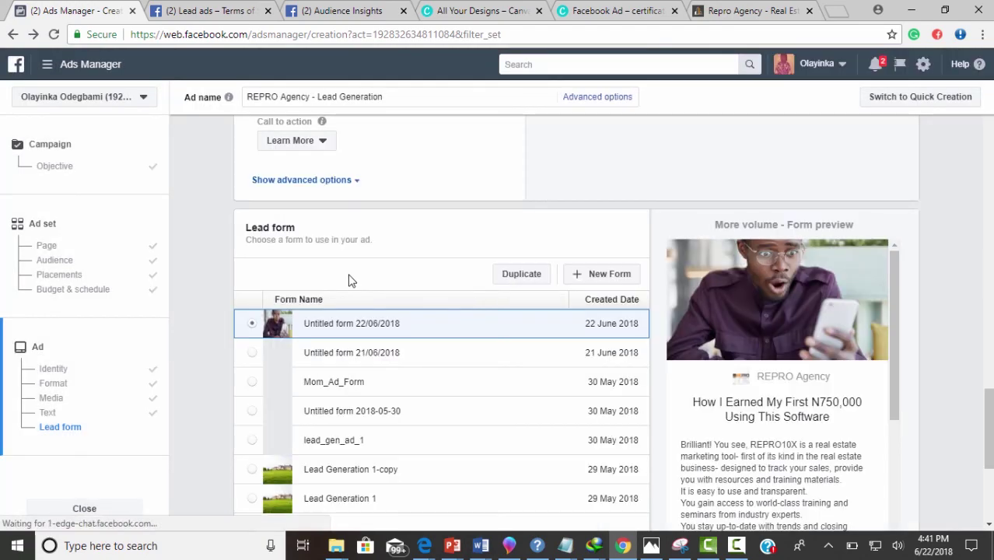
Step: Look over the new form's preview, and select the Untitled form 21/06/2018 in the lead form list to view its preview
scroll(780, 286, down, 3)
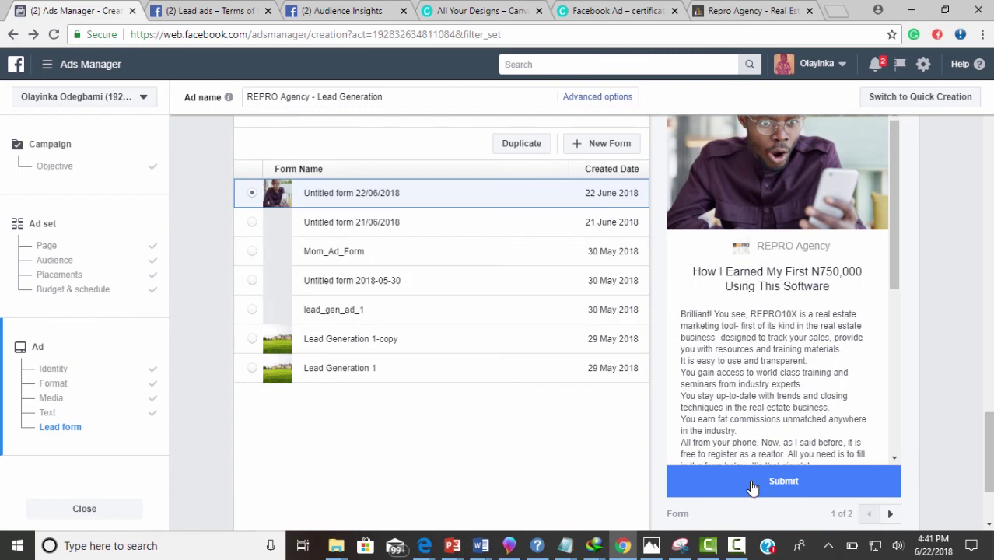
scroll(698, 387, down, 1)
scroll(698, 387, down, 5)
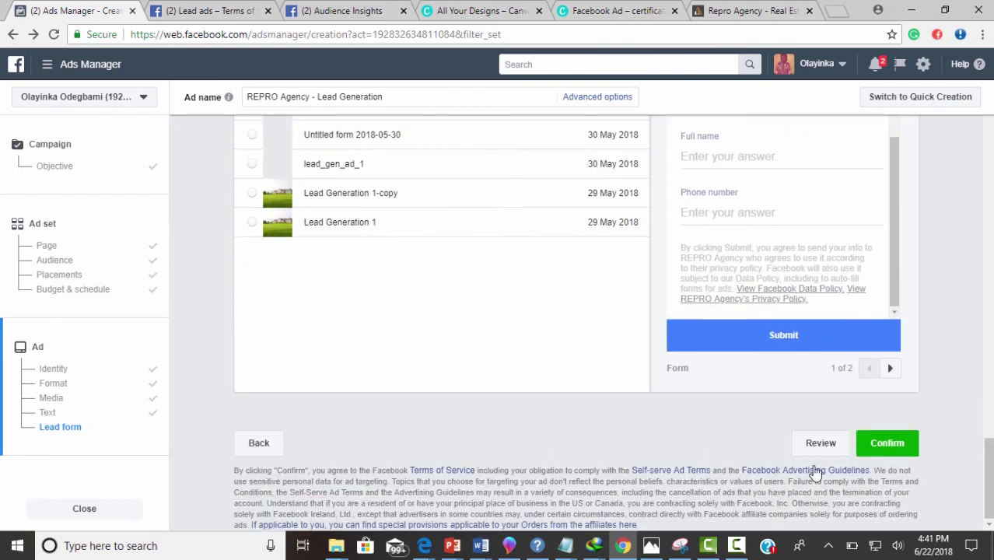
scroll(472, 174, up, 2)
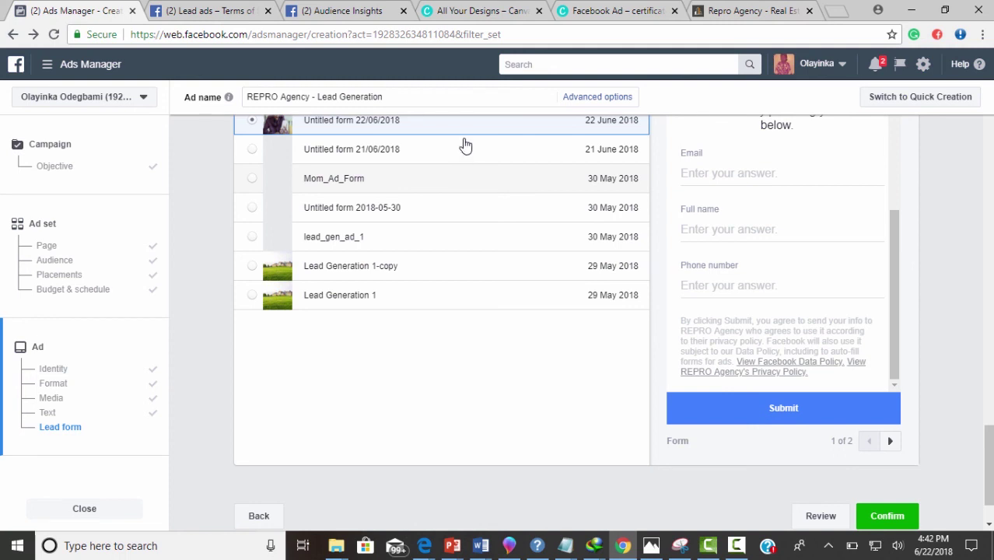
click(468, 148)
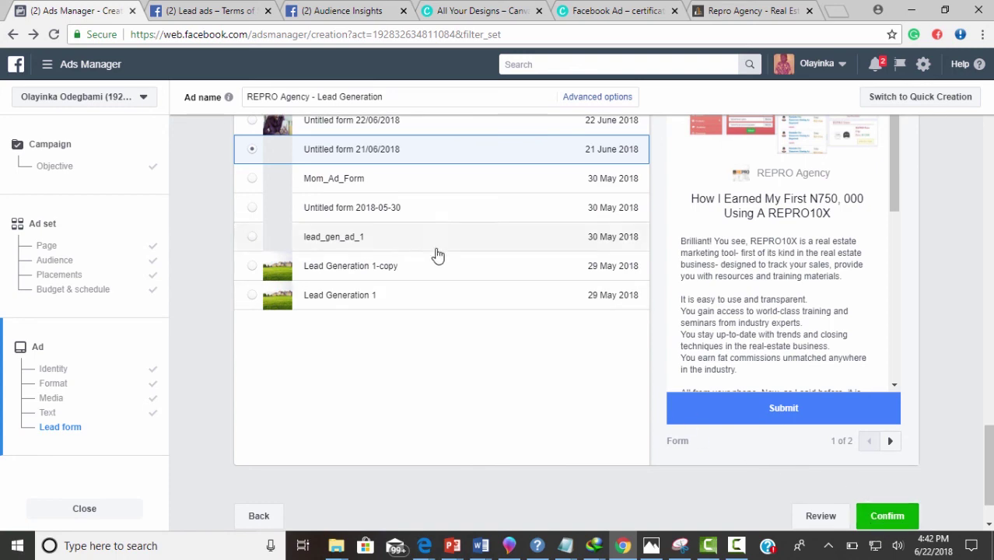
scroll(568, 340, up, 3)
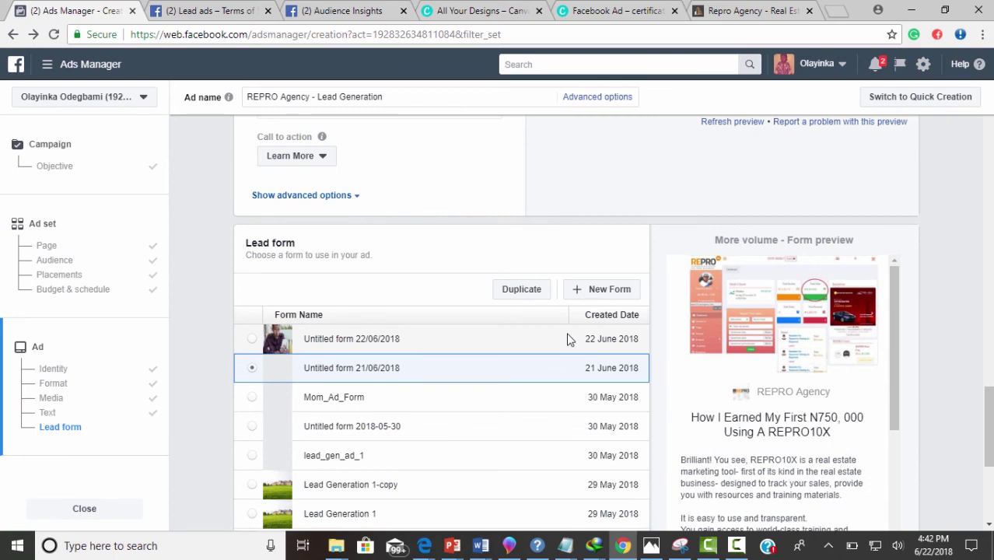
scroll(567, 340, down, 3)
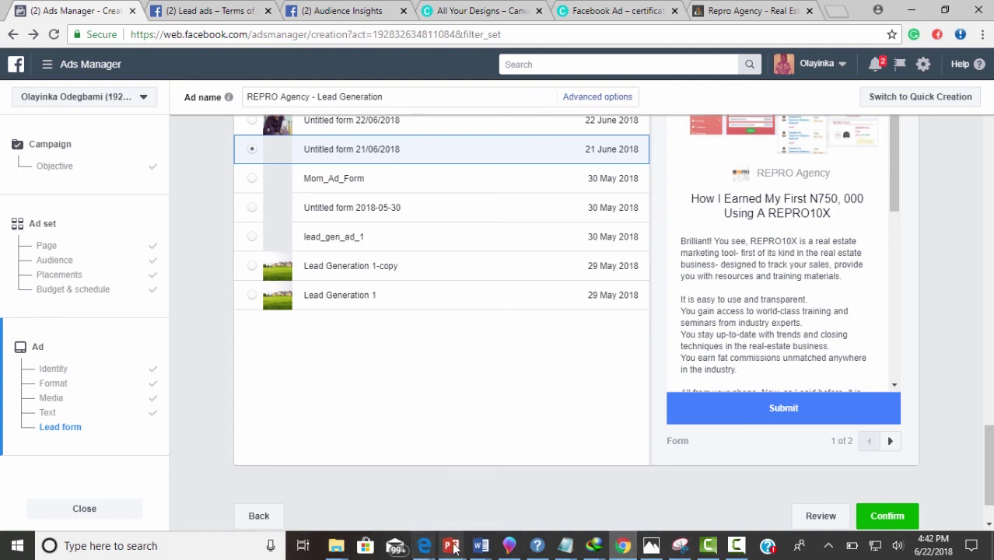
Step: Switch to the Facebook lead generation presentation in PowerPoint and review the slides from page creation through to ad confirmation and the campaign dashboard
mouse_move(451, 545)
click(349, 509)
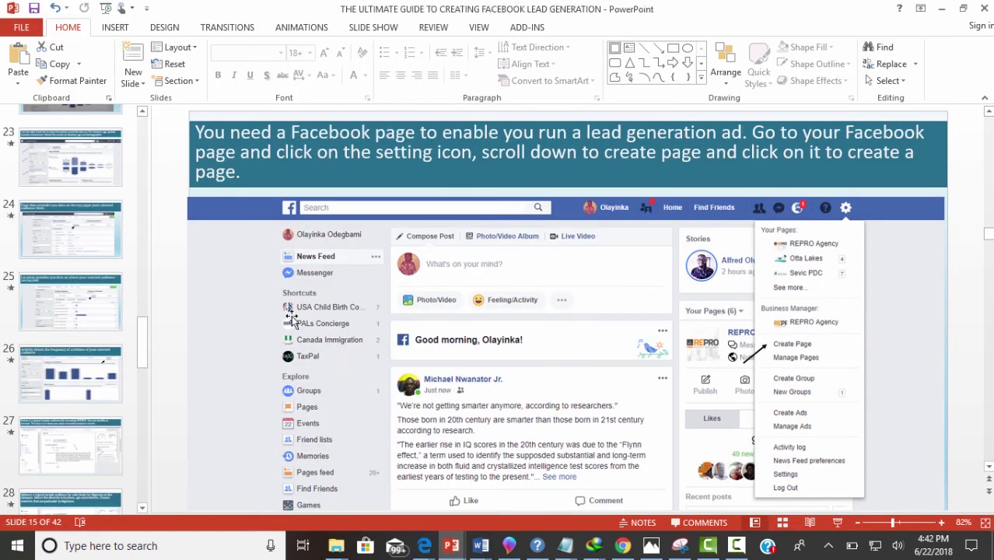
scroll(290, 318, down, 6)
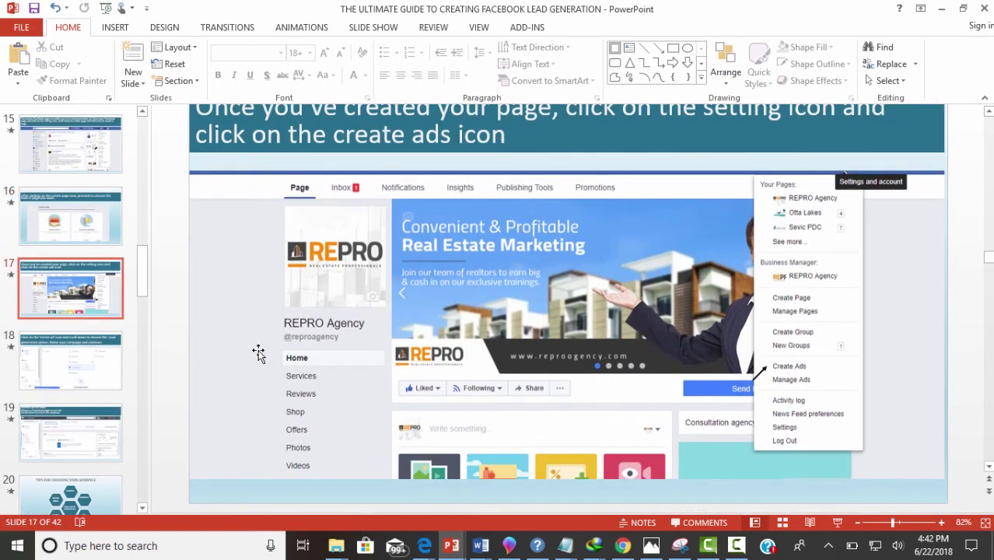
scroll(258, 352, down, 6)
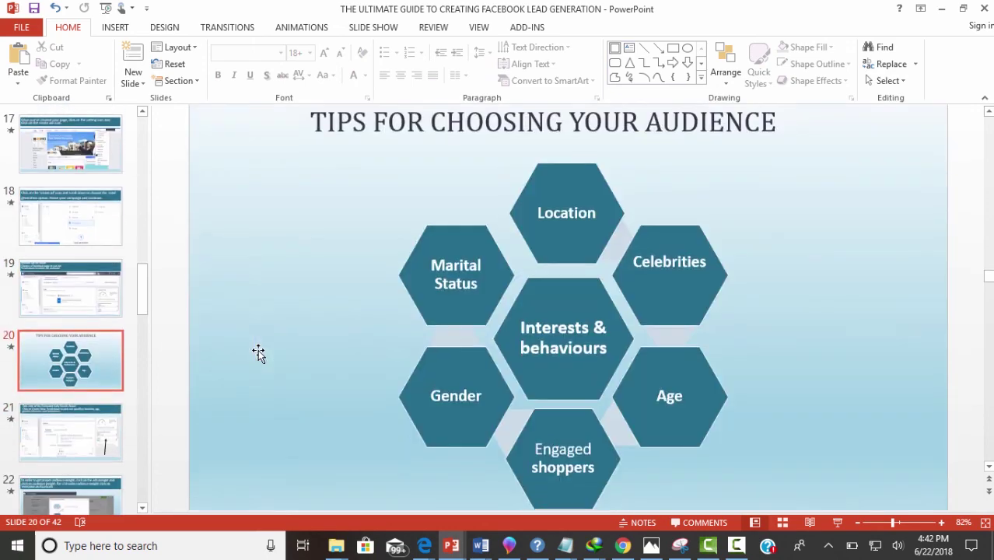
scroll(257, 349, down, 3)
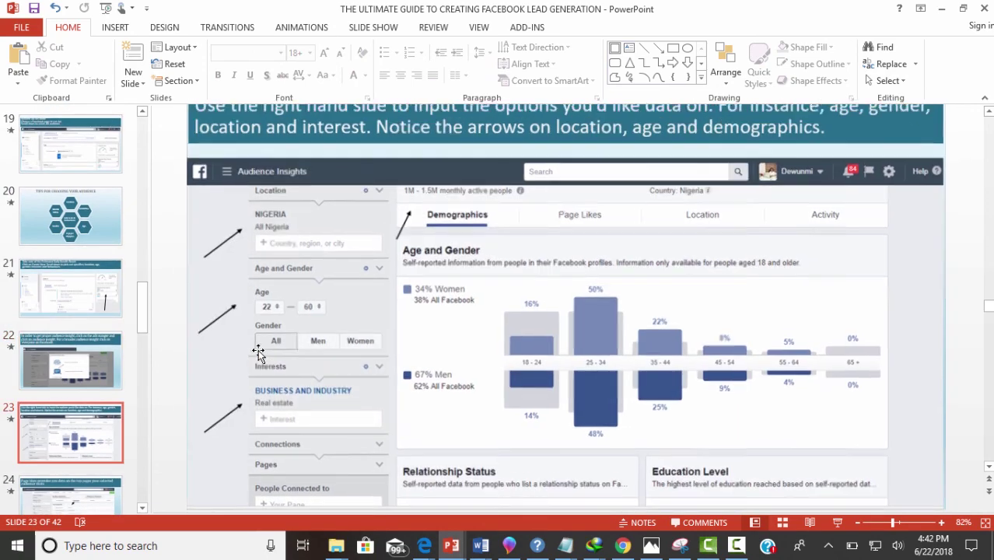
scroll(257, 349, down, 5)
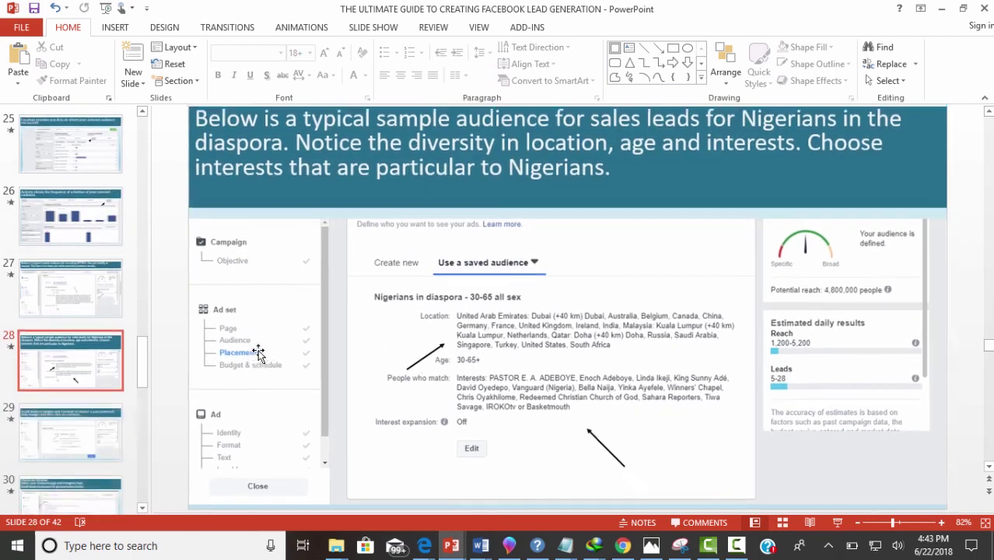
scroll(258, 352, down, 5)
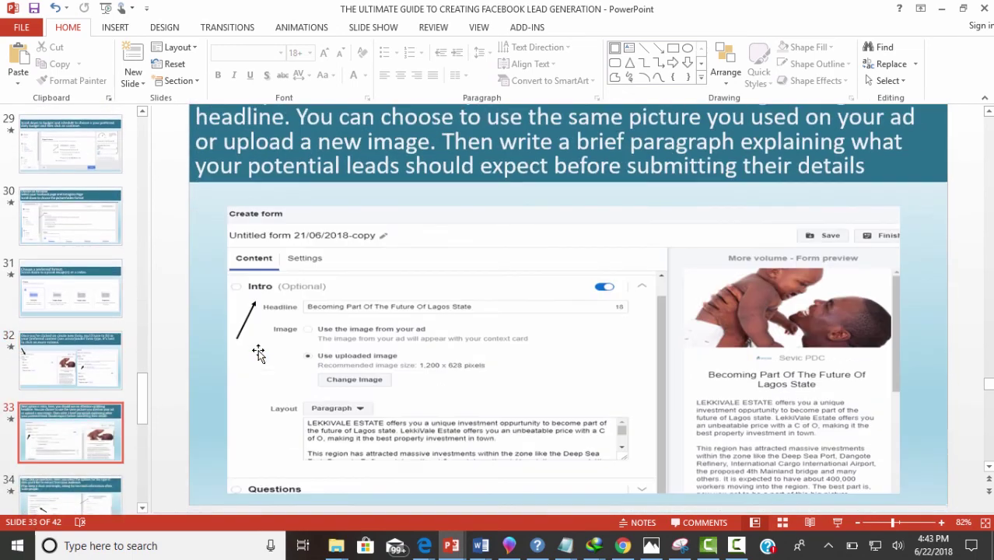
scroll(258, 352, down, 2)
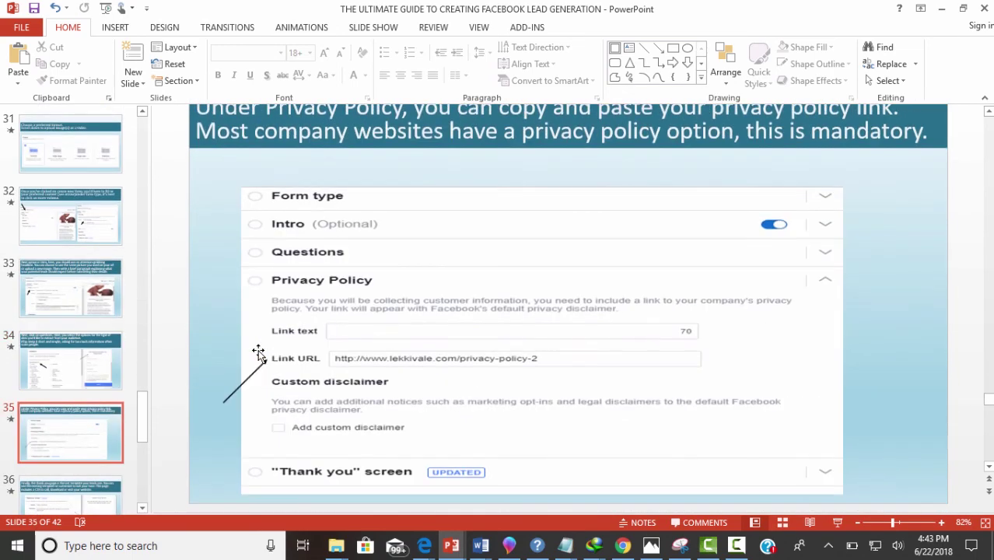
scroll(258, 352, down, 5)
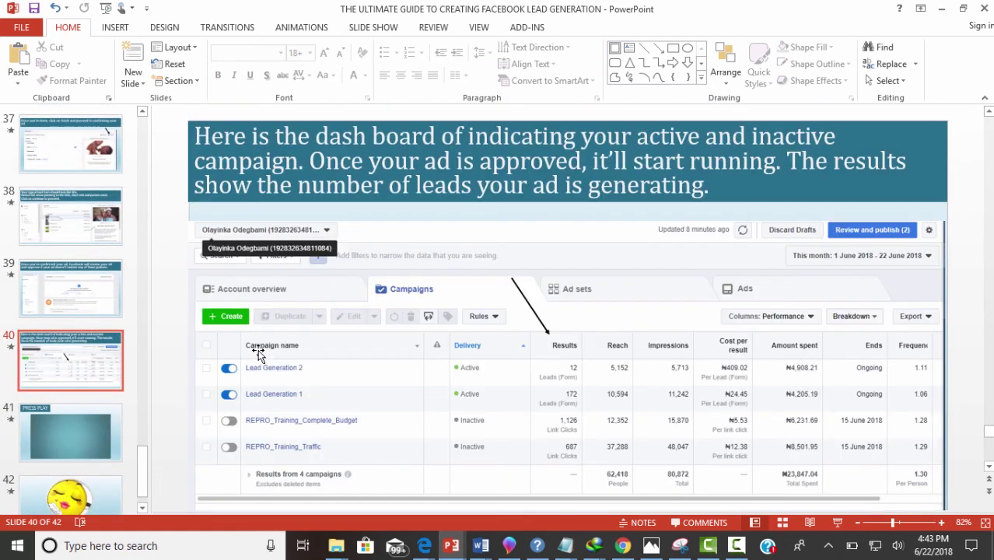
scroll(258, 352, down, 1)
scroll(258, 353, up, 3)
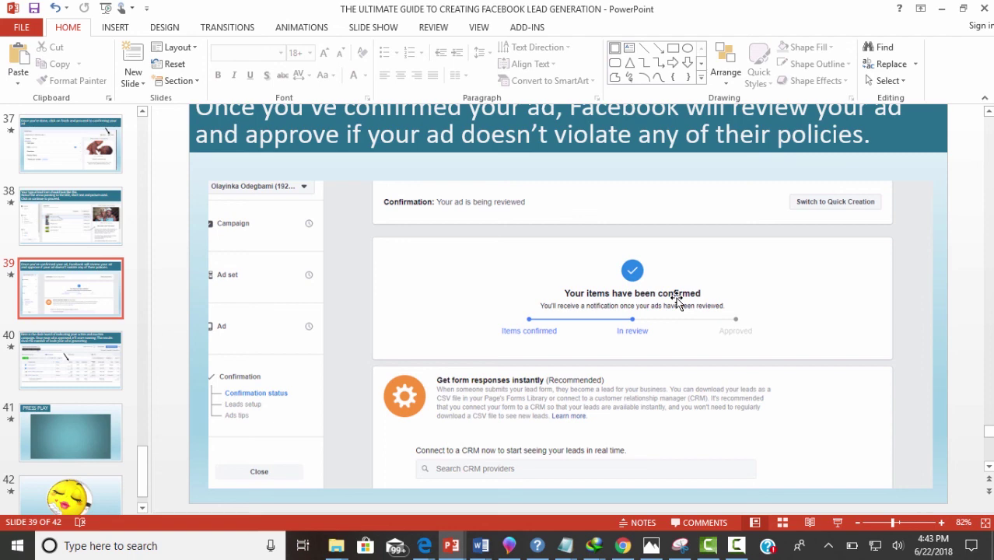
Step: Return to Chrome and go to the Ads Manager campaign overview, leaving the ad creation page without saving its changes
click(623, 546)
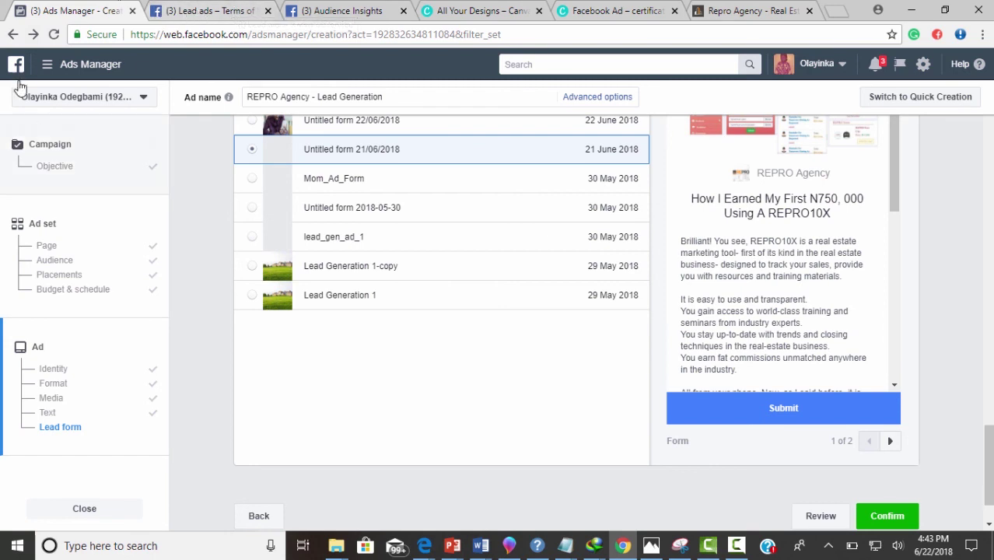
click(81, 68)
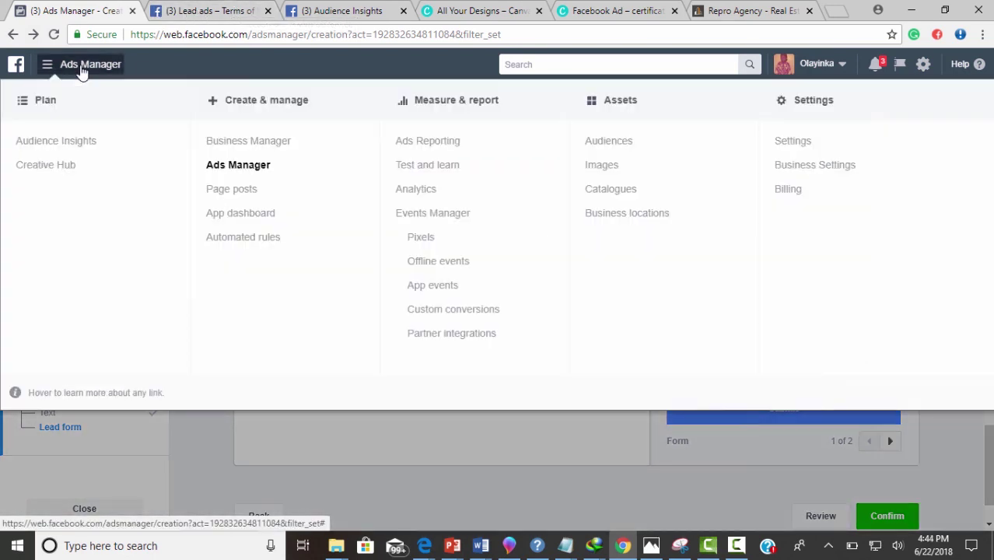
click(251, 171)
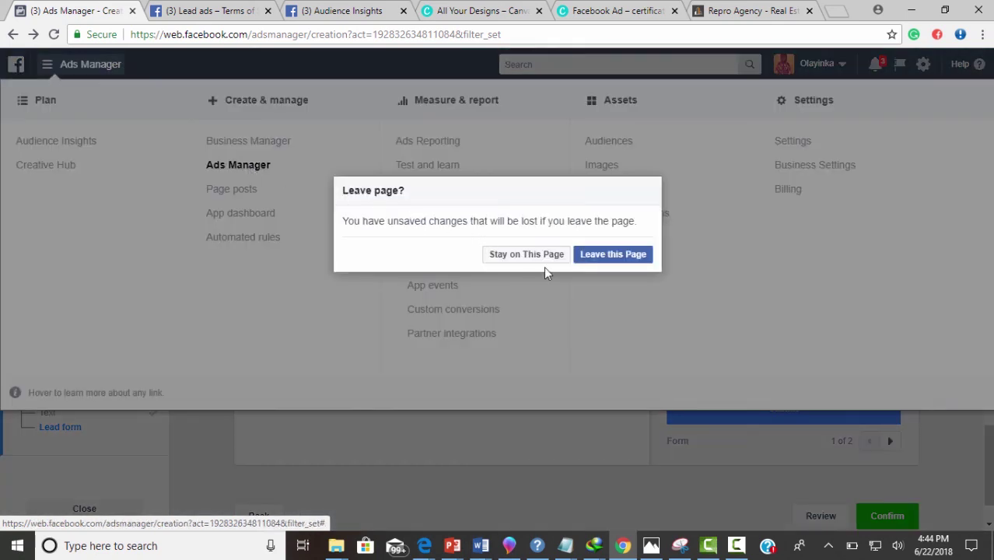
click(587, 260)
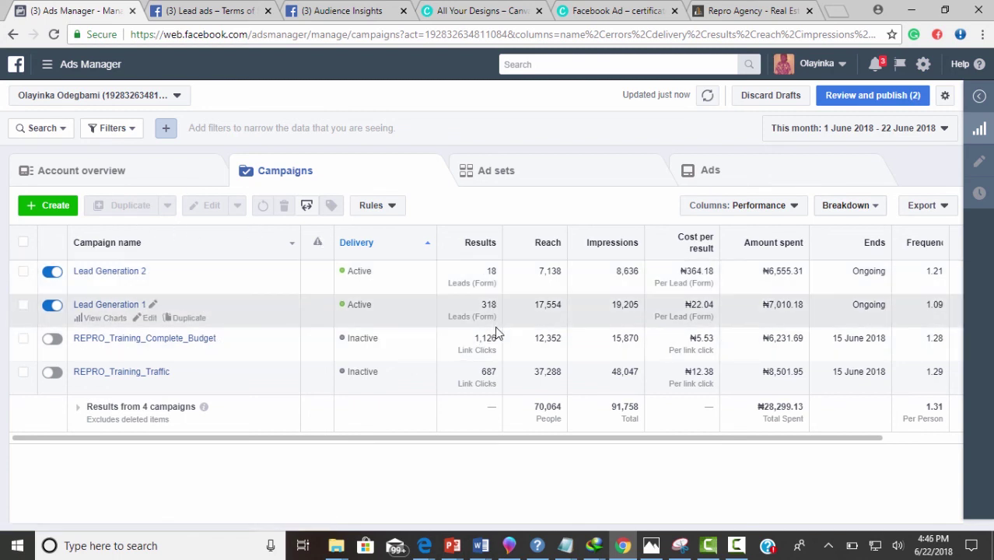
Step: Switch to the REPRO Agency website tab
click(720, 7)
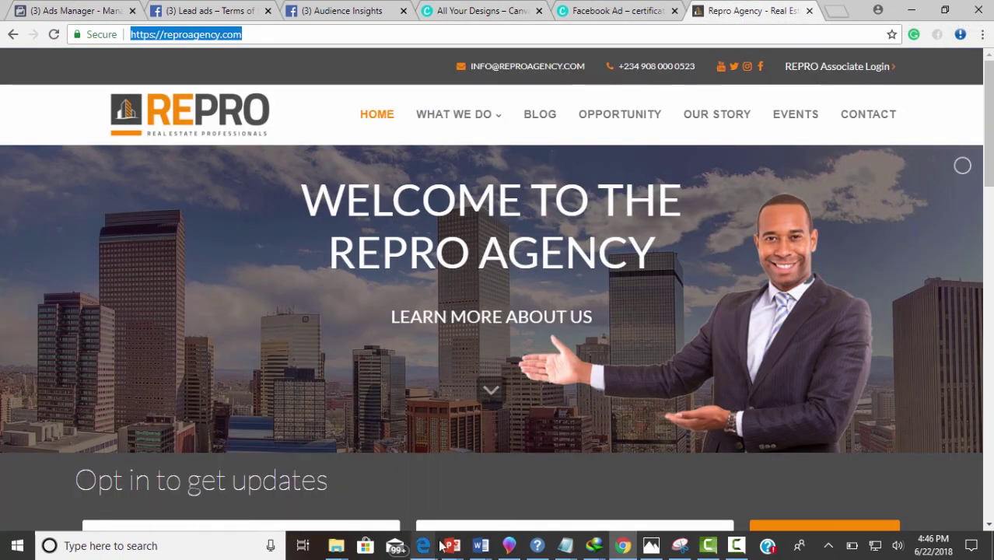